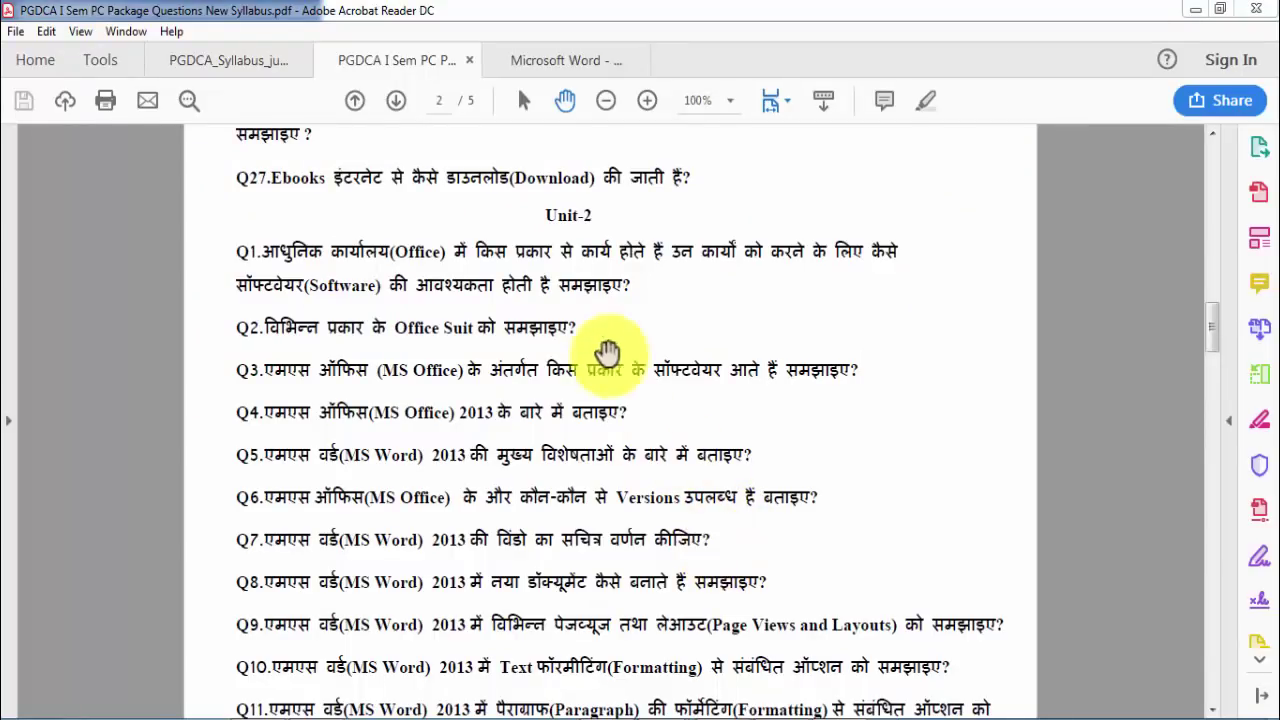
left_click(627, 369)
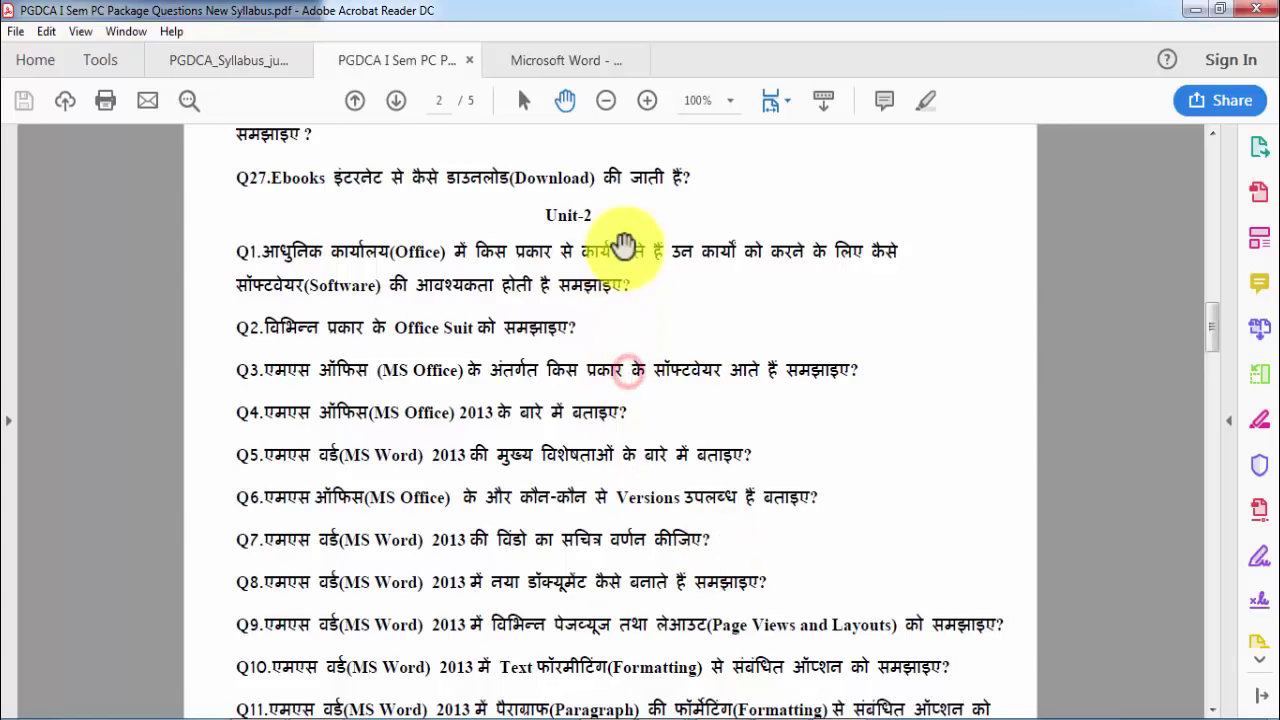
scroll(600, 400, "up", 4)
scroll(650, 480, "up", 3)
scroll(700, 430, "up", 3)
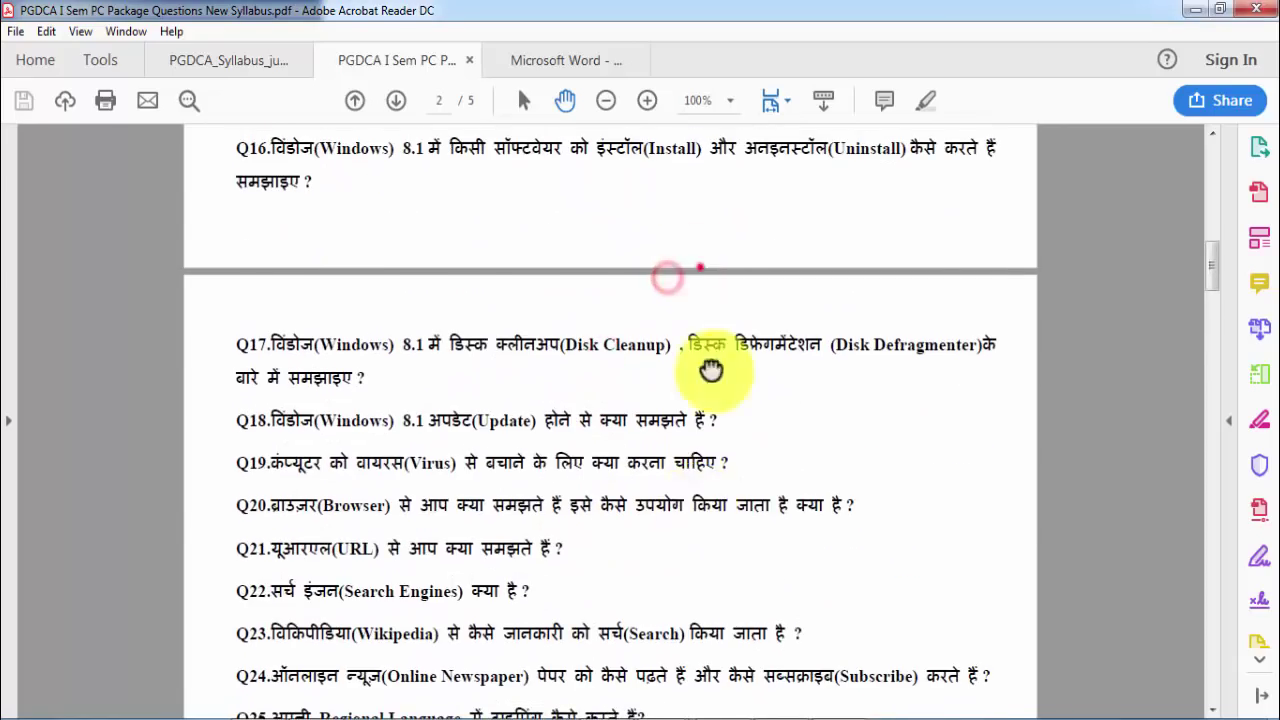
scroll(710, 370, "up", 5)
scroll(737, 251, "up", 4)
scroll(706, 223, "up", 5)
scroll(714, 186, "up", 5)
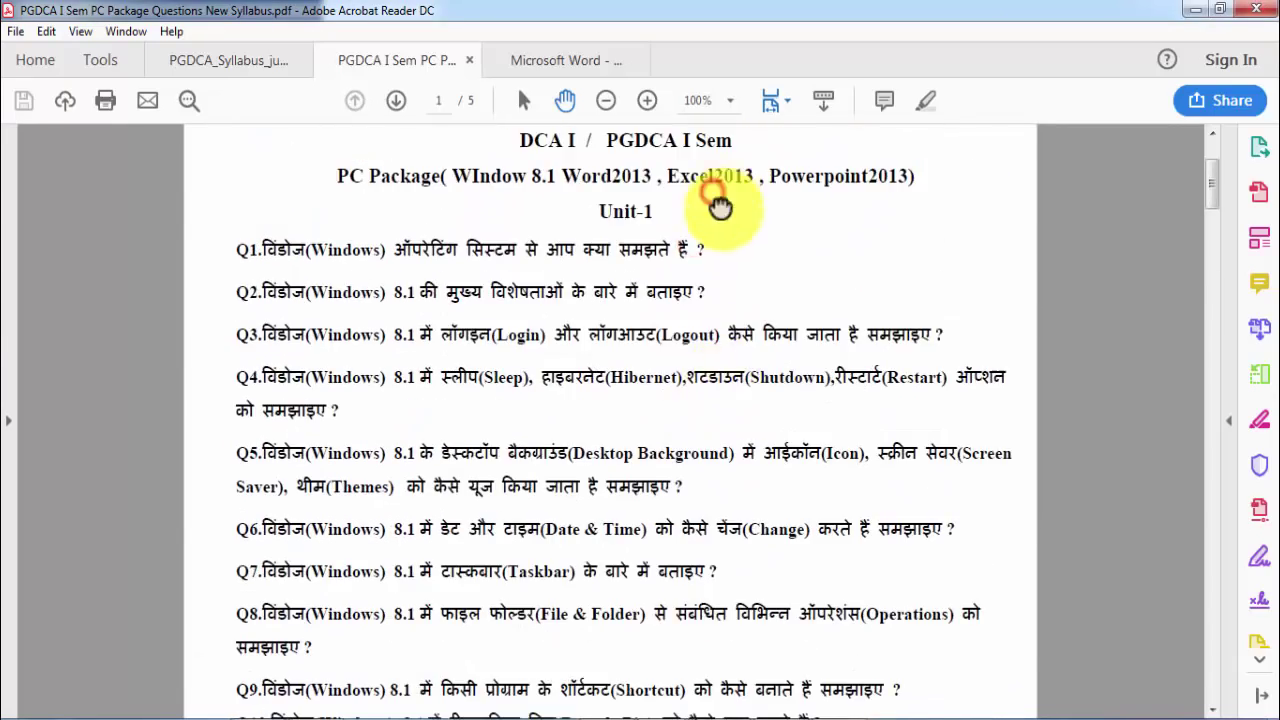
scroll(720, 205, "up", 3)
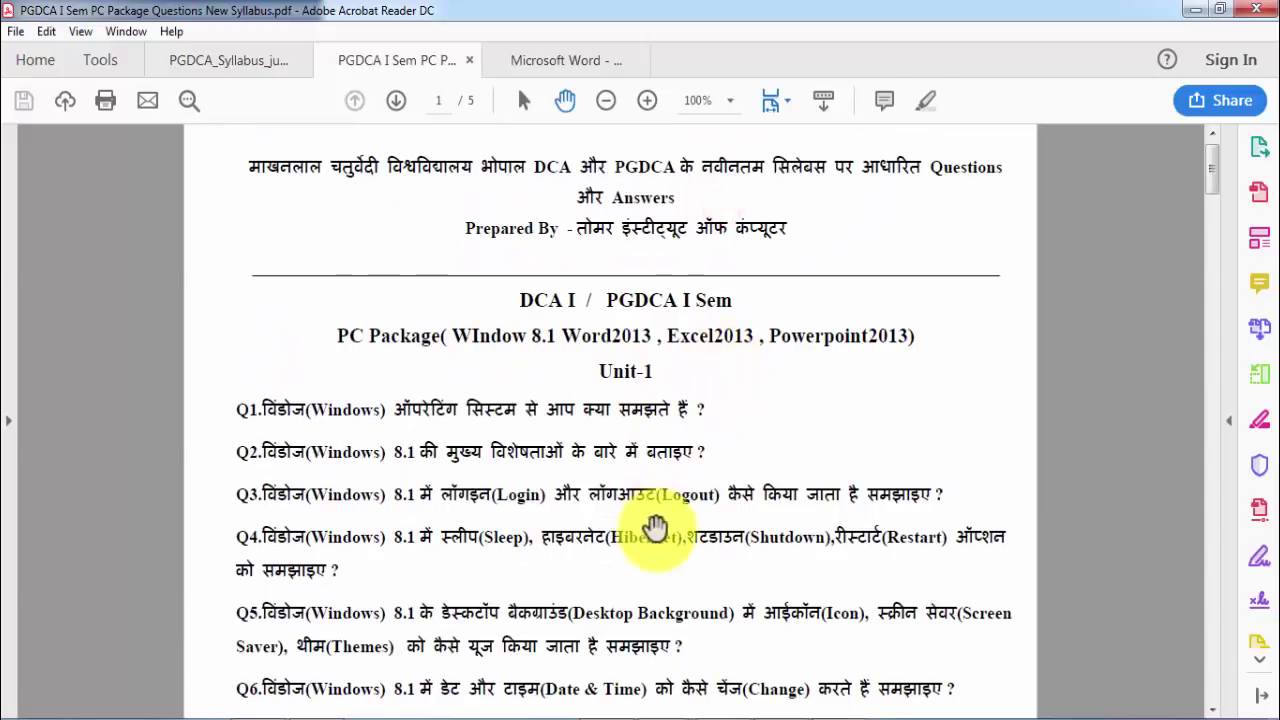
scroll(665, 440, "down", 4)
scroll(700, 450, "down", 4)
scroll(710, 390, "down", 1)
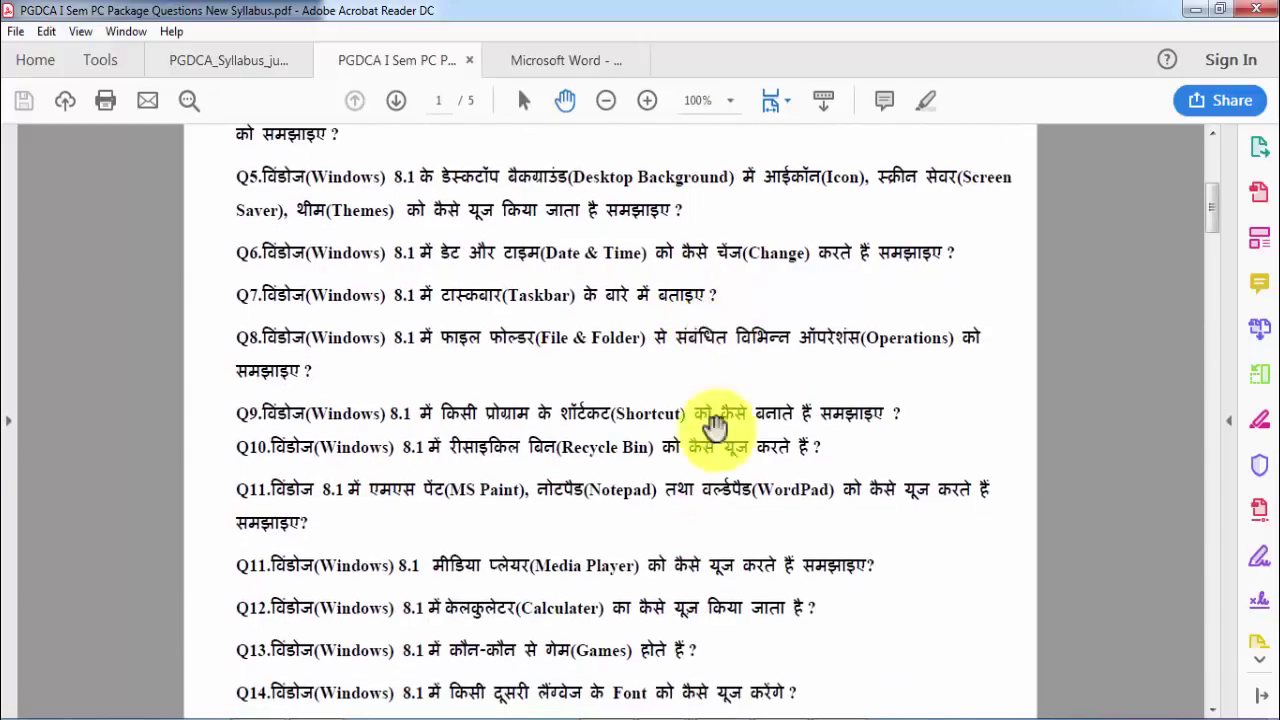
scroll(710, 370, "down", 4)
scroll(700, 480, "down", 4)
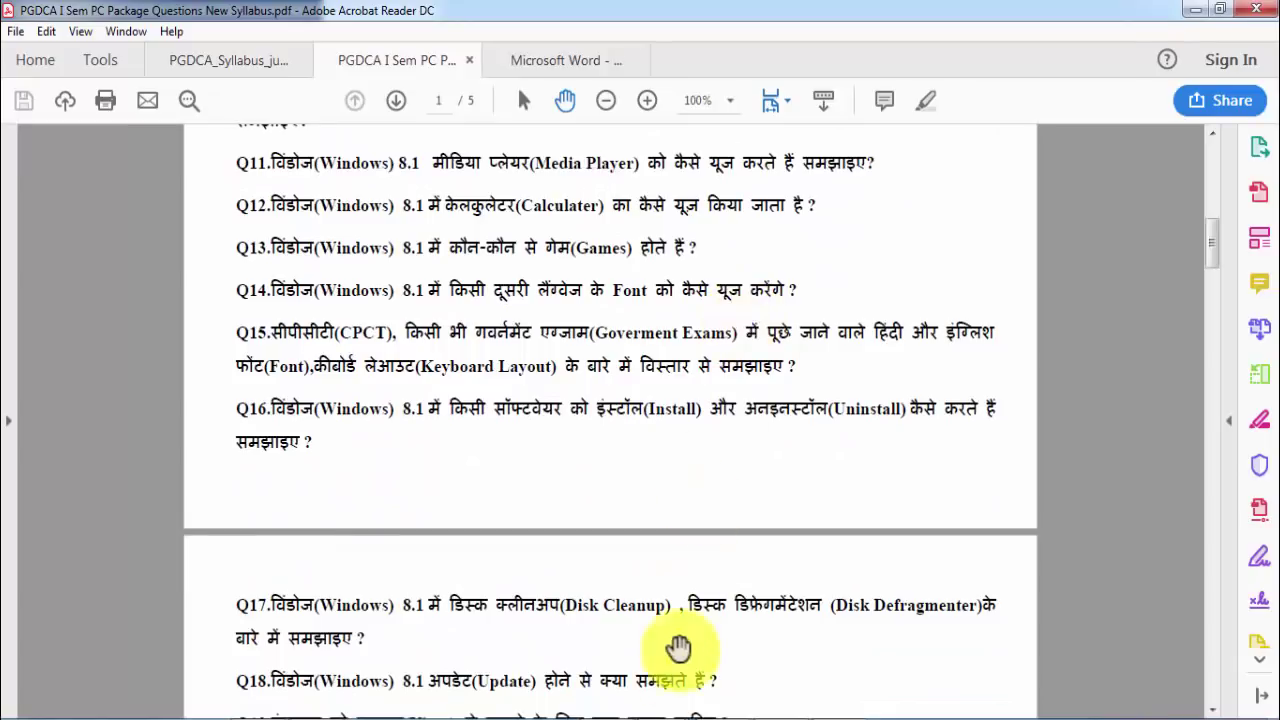
scroll(700, 520, "down", 5)
scroll(714, 380, "down", 4)
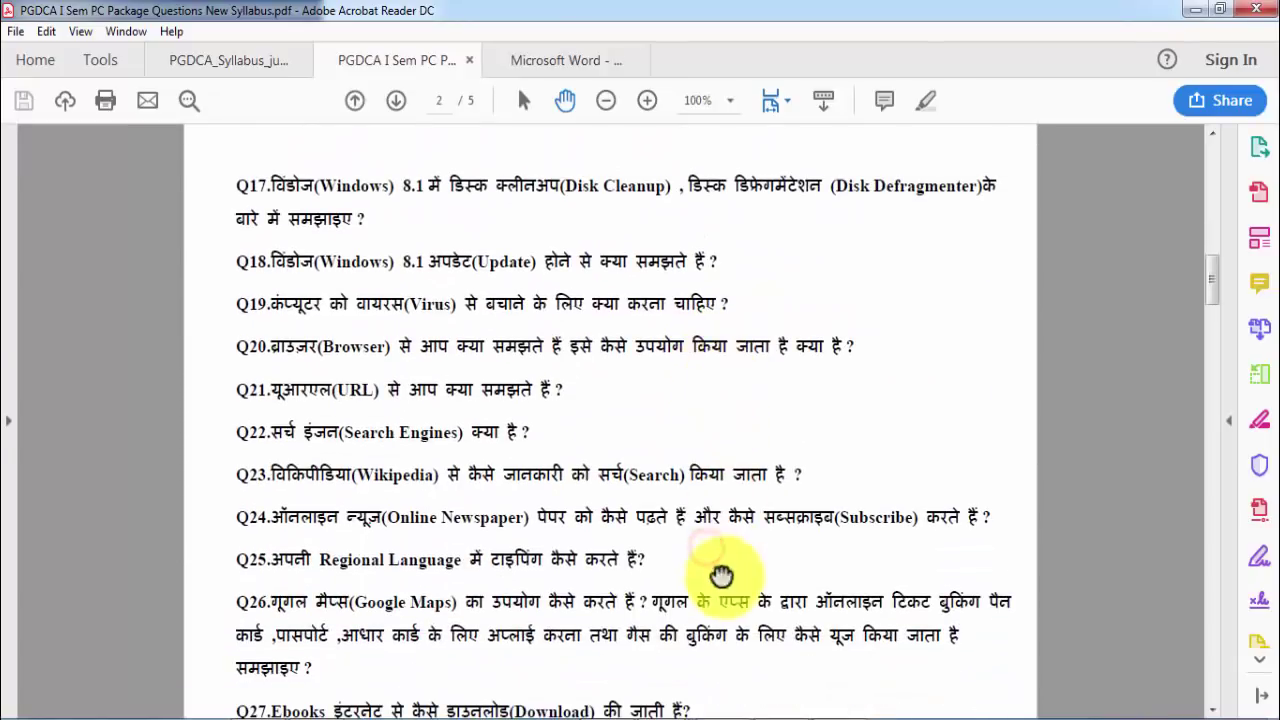
scroll(720, 530, "down", 5)
scroll(720, 450, "down", 2)
scroll(716, 450, "down", 2)
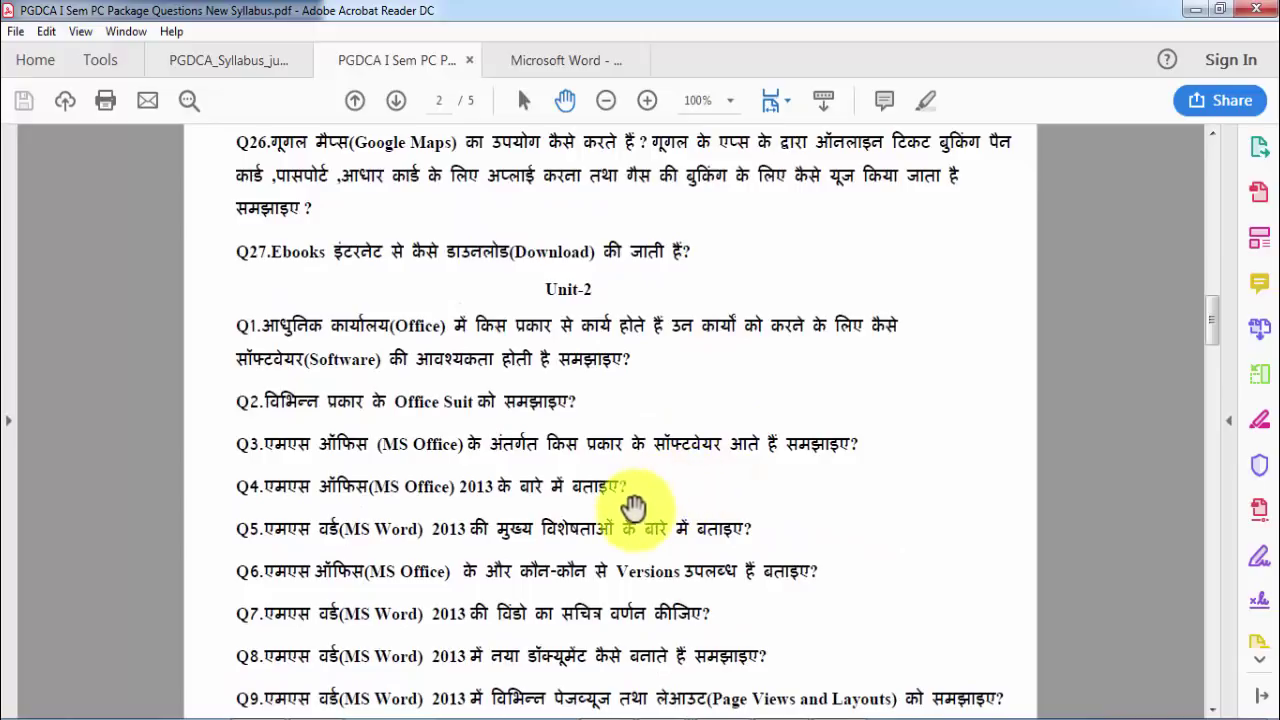
scroll(651, 483, "down", 3)
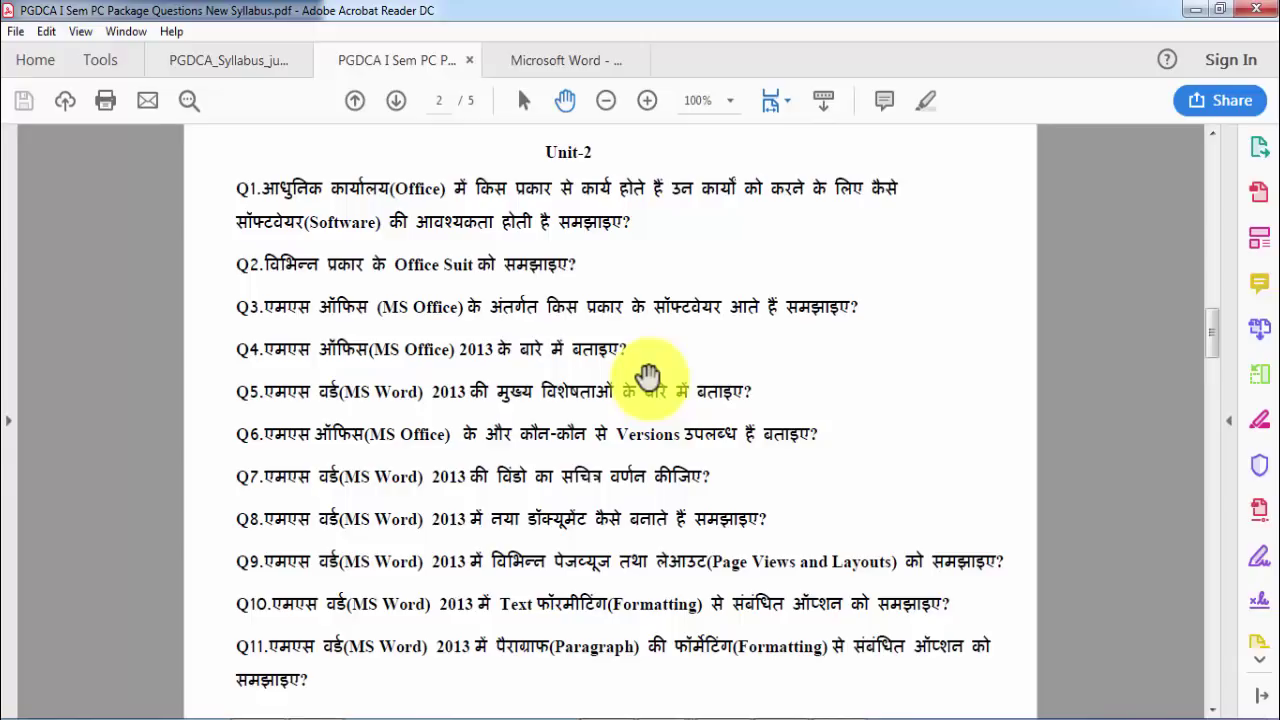
left_click_drag(571, 271, 669, 270)
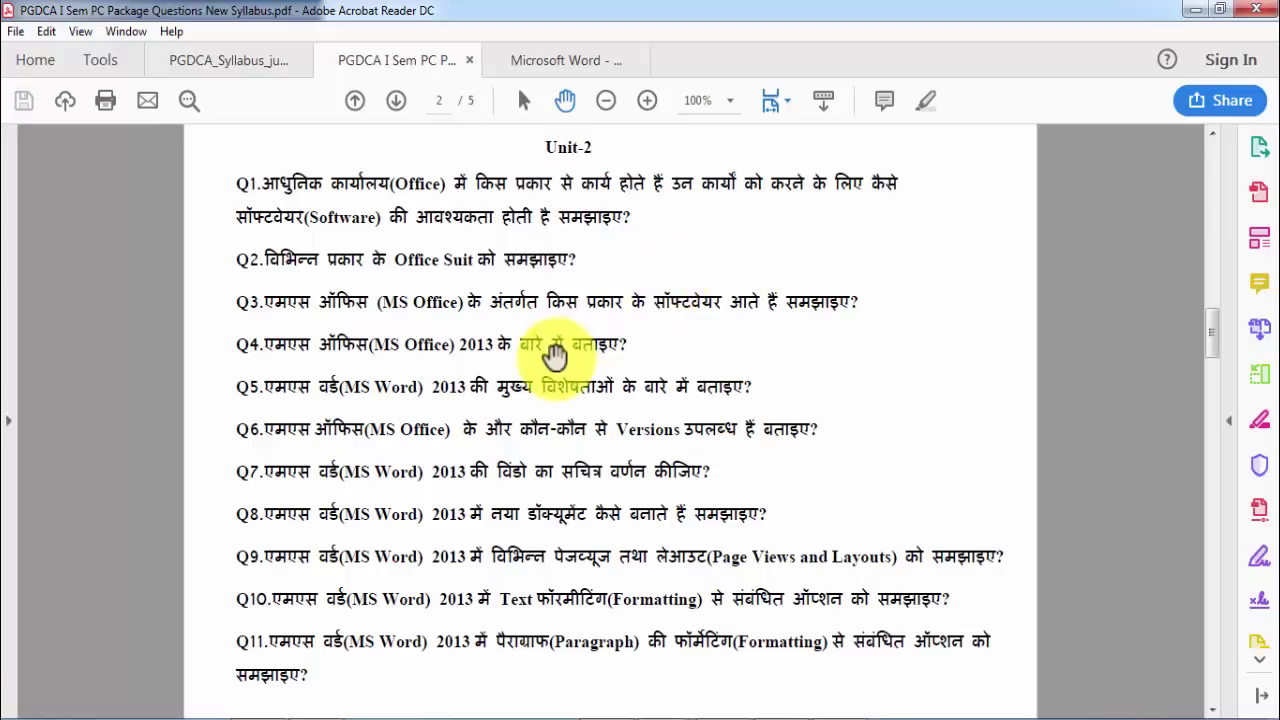
scroll(555, 440, "down", 2)
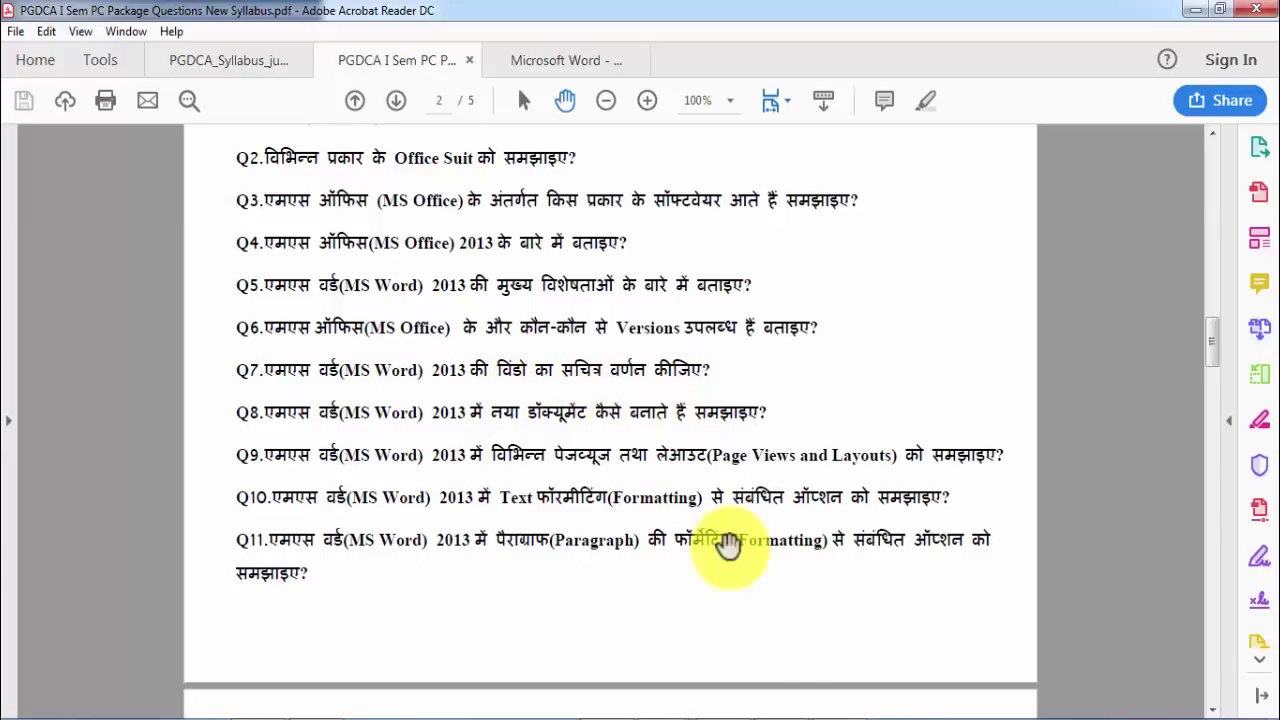
Step: Launch Word 2013 from the Microsoft Office 2013 folder under All Programs
left_click(30, 712)
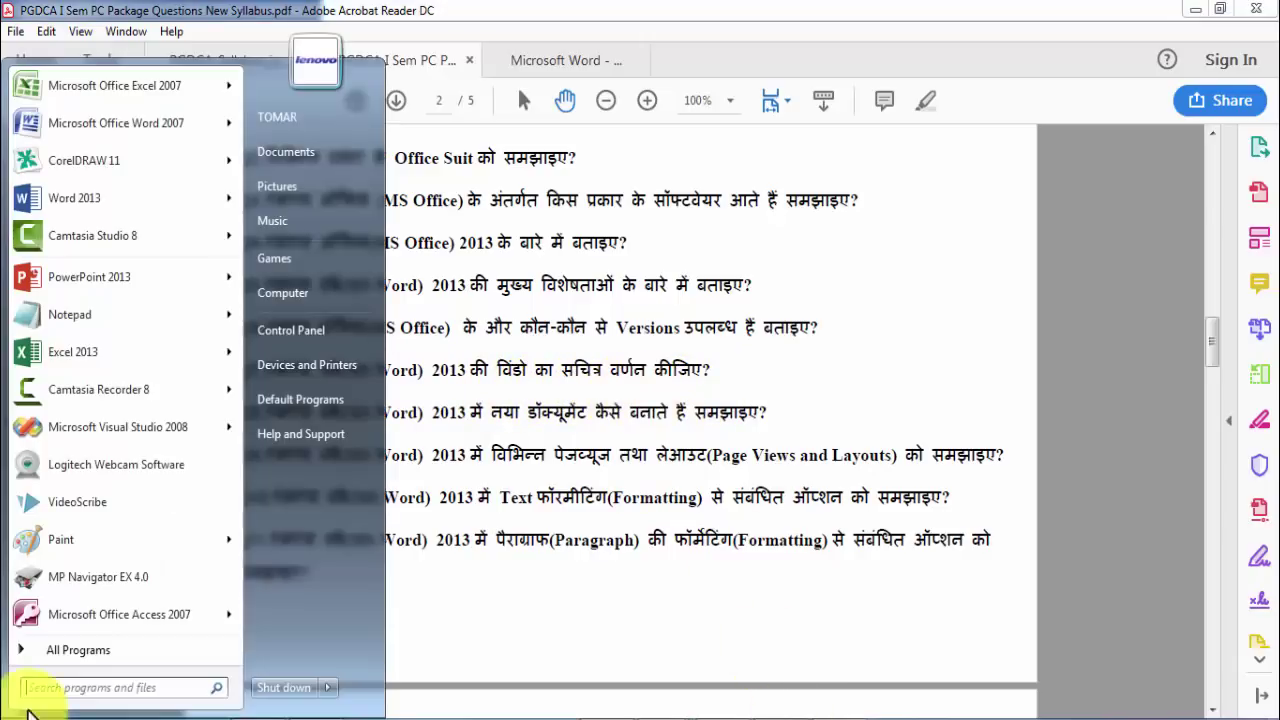
left_click(25, 650)
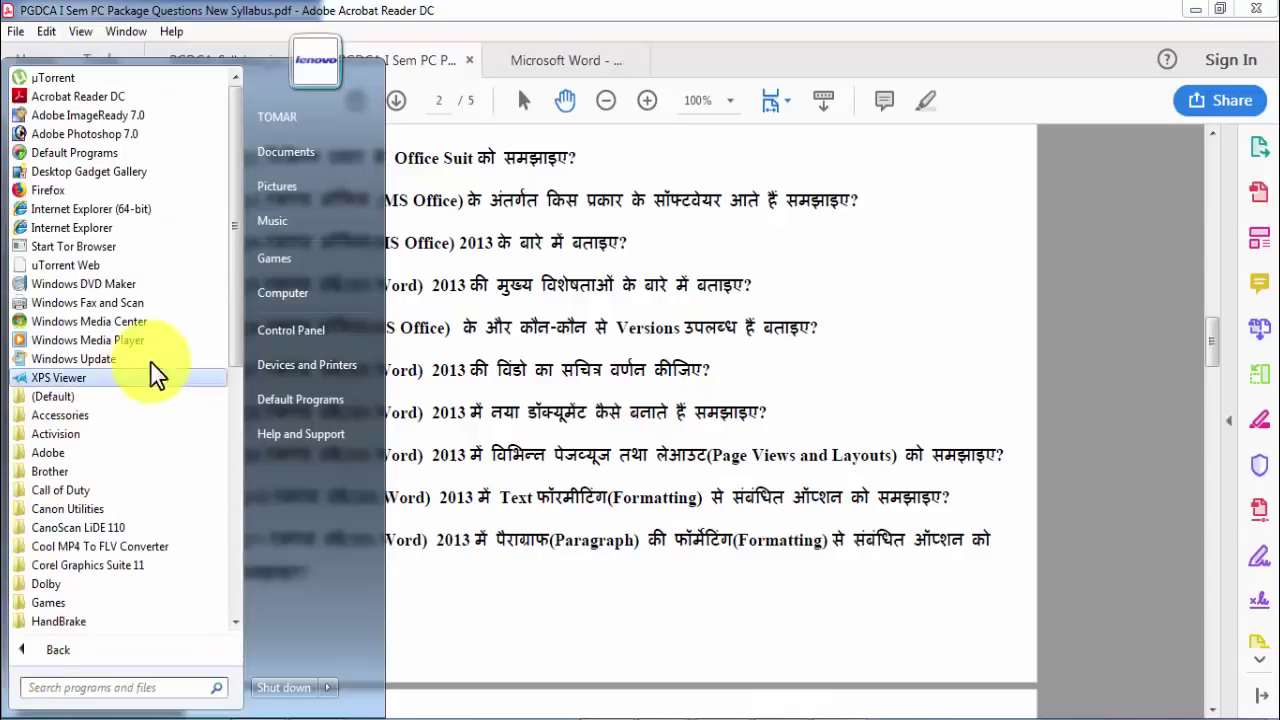
left_click_drag(233, 343, 234, 494)
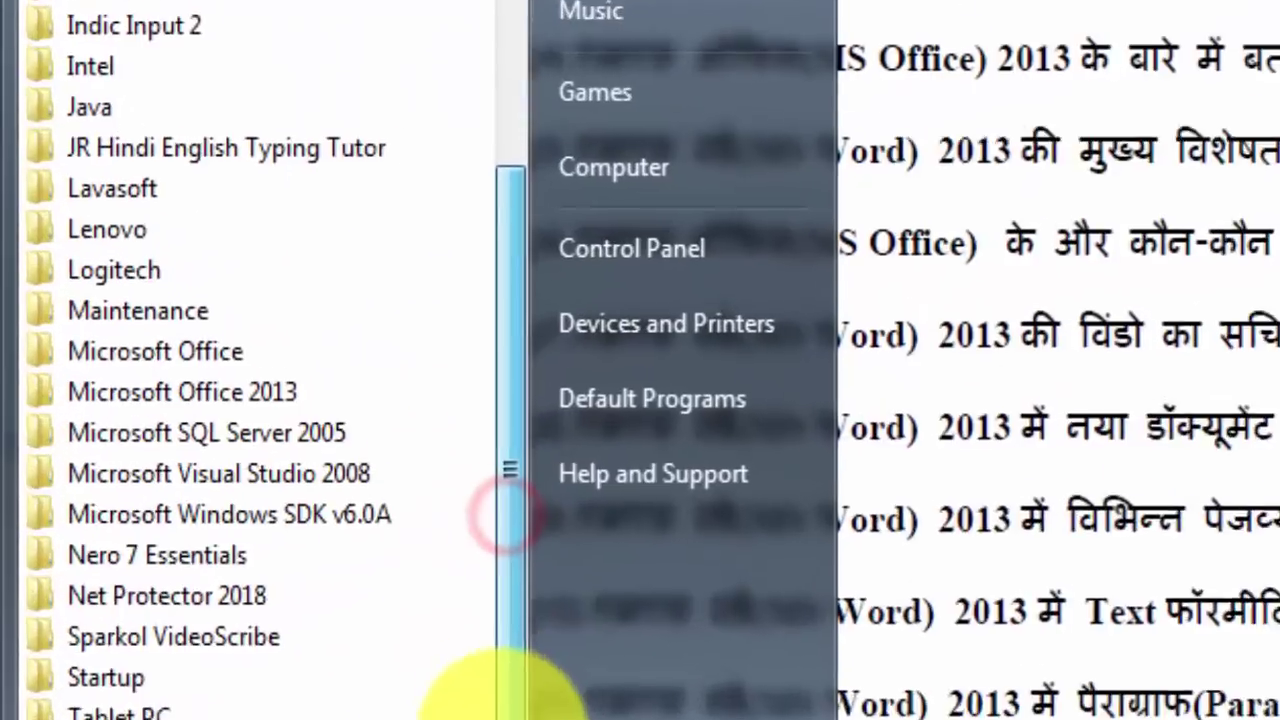
left_click(152, 546)
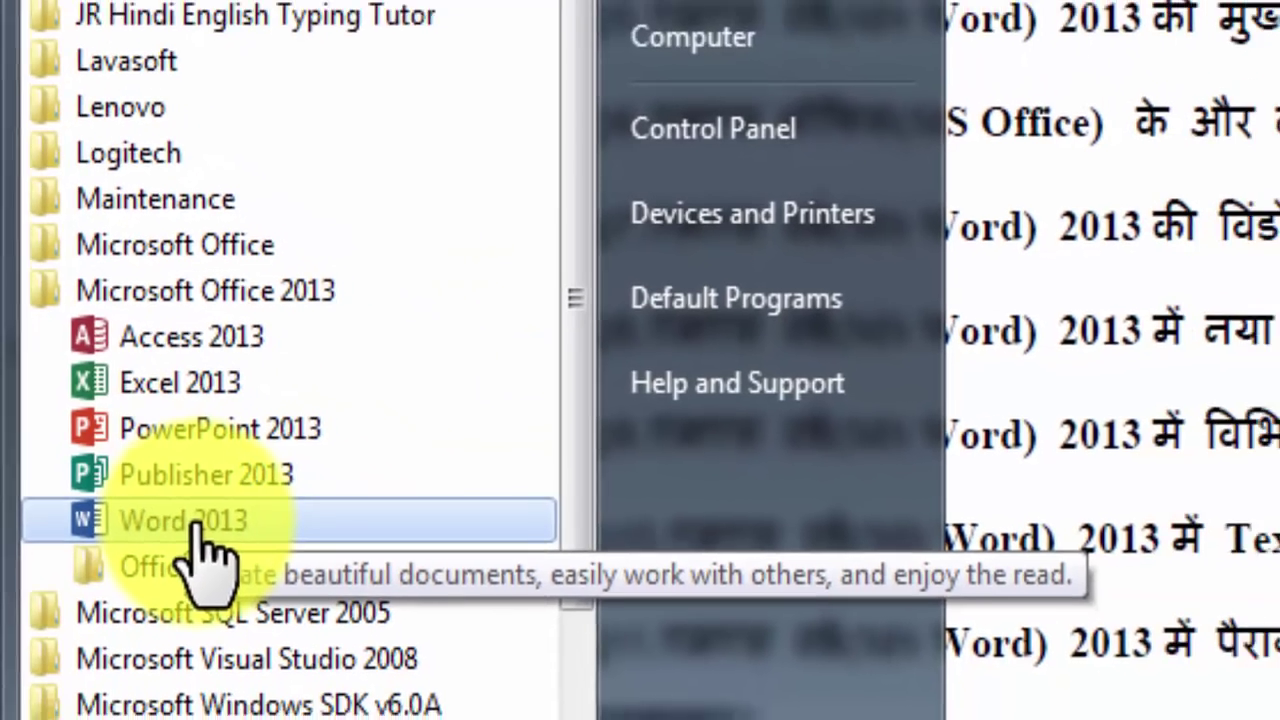
left_click(218, 530)
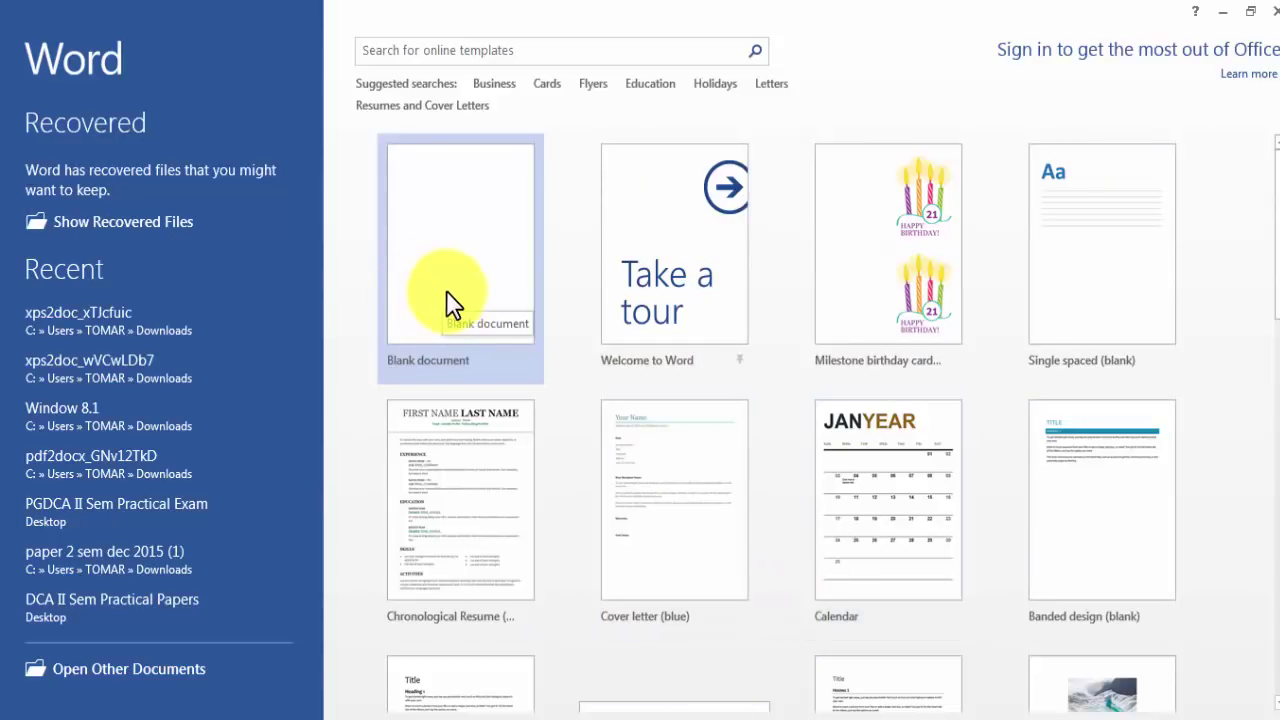
Step: Pick the Blank document template on Word's start screen to create Document1
mouse_move(1274, 183)
left_mouse_down()
mouse_move(1275, 600)
mouse_move(1273, 170)
left_mouse_up()
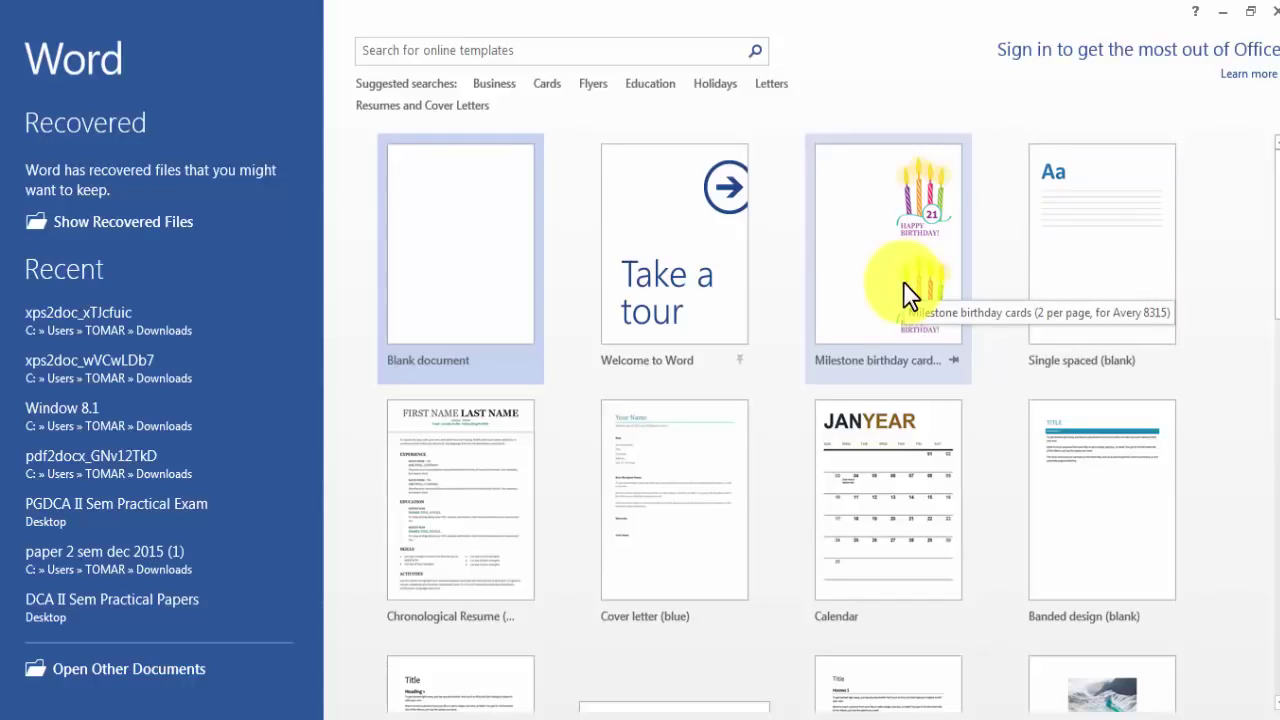
left_click(507, 283)
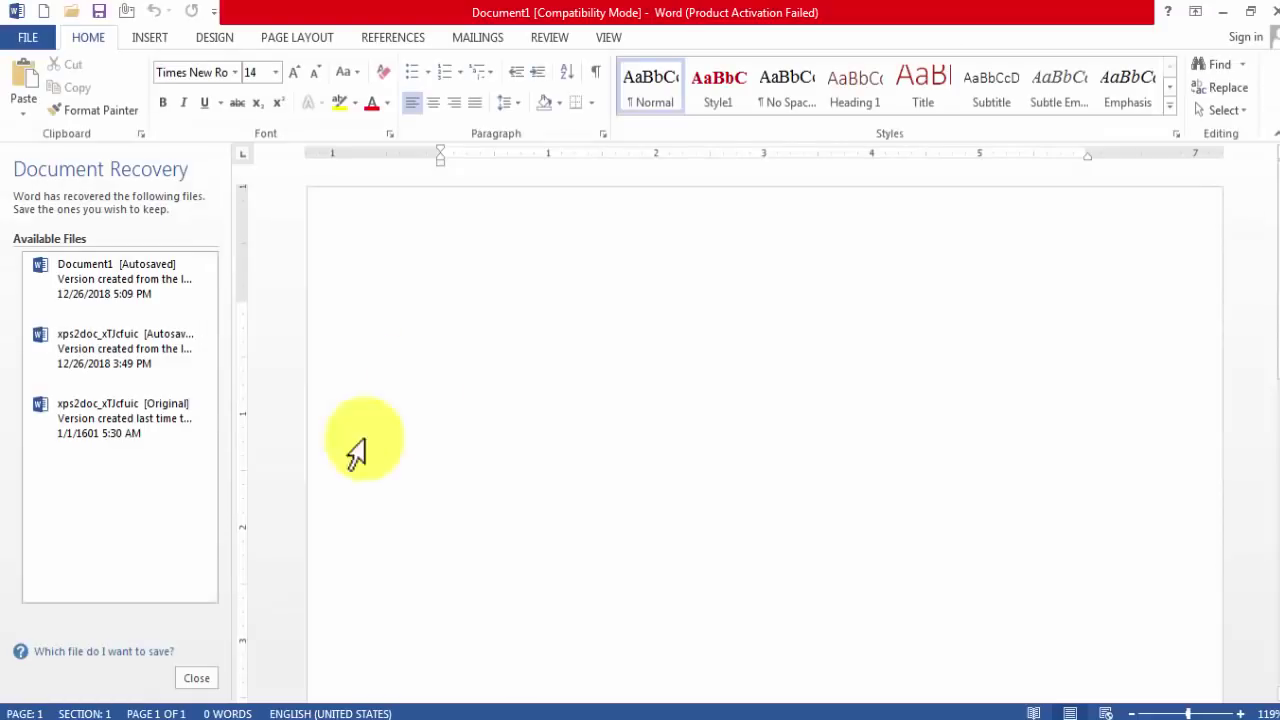
Step: Close the Document Recovery pane and confirm discarding the recovered files
left_click(202, 680)
left_click(478, 308)
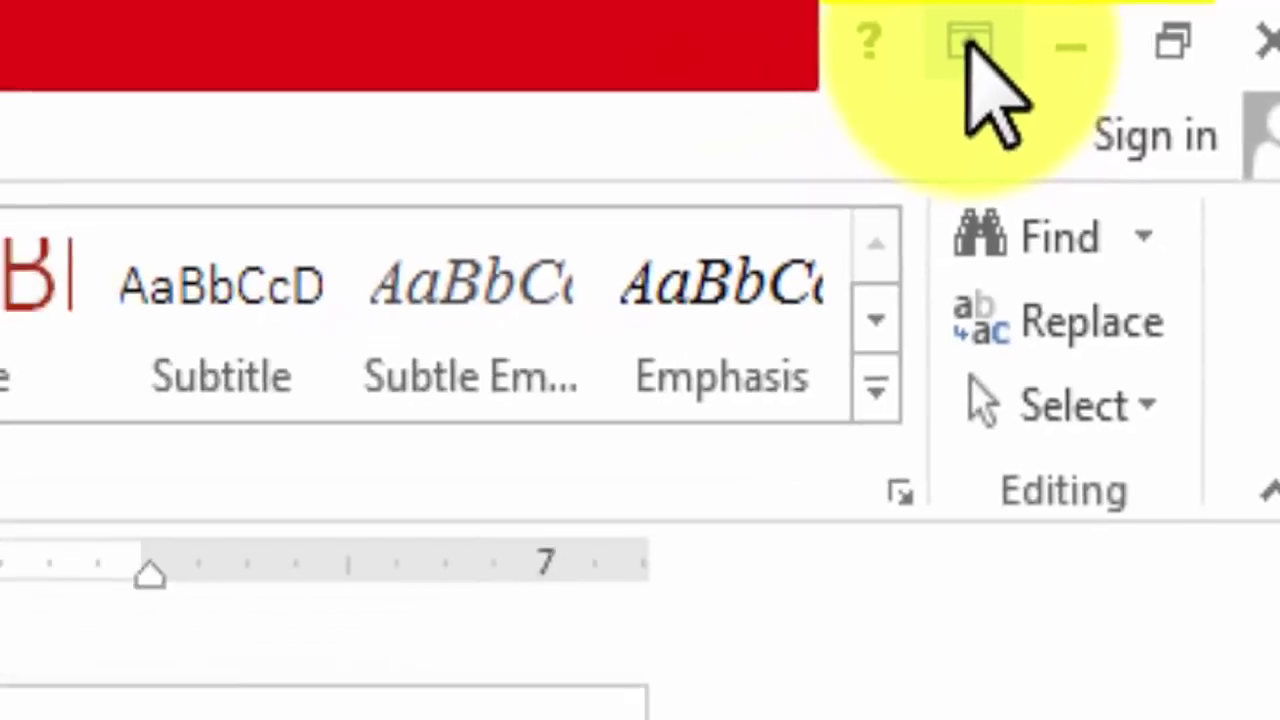
left_click(968, 42)
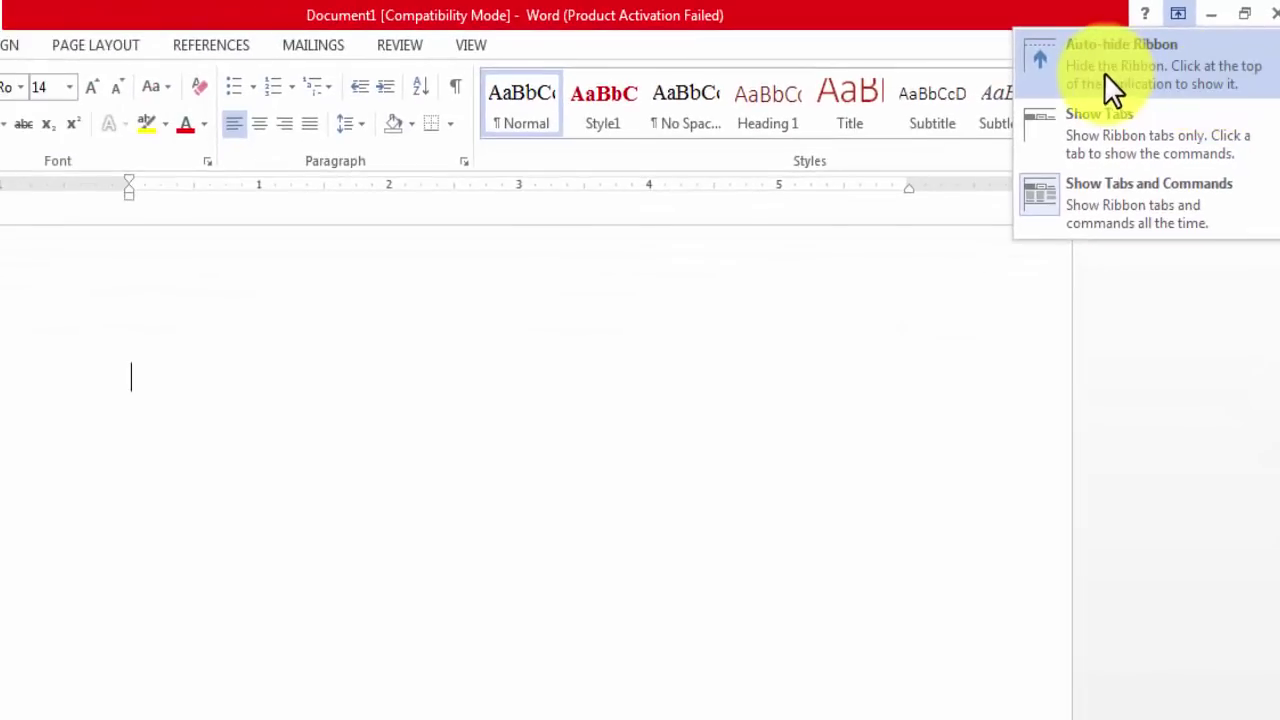
left_click(1104, 70)
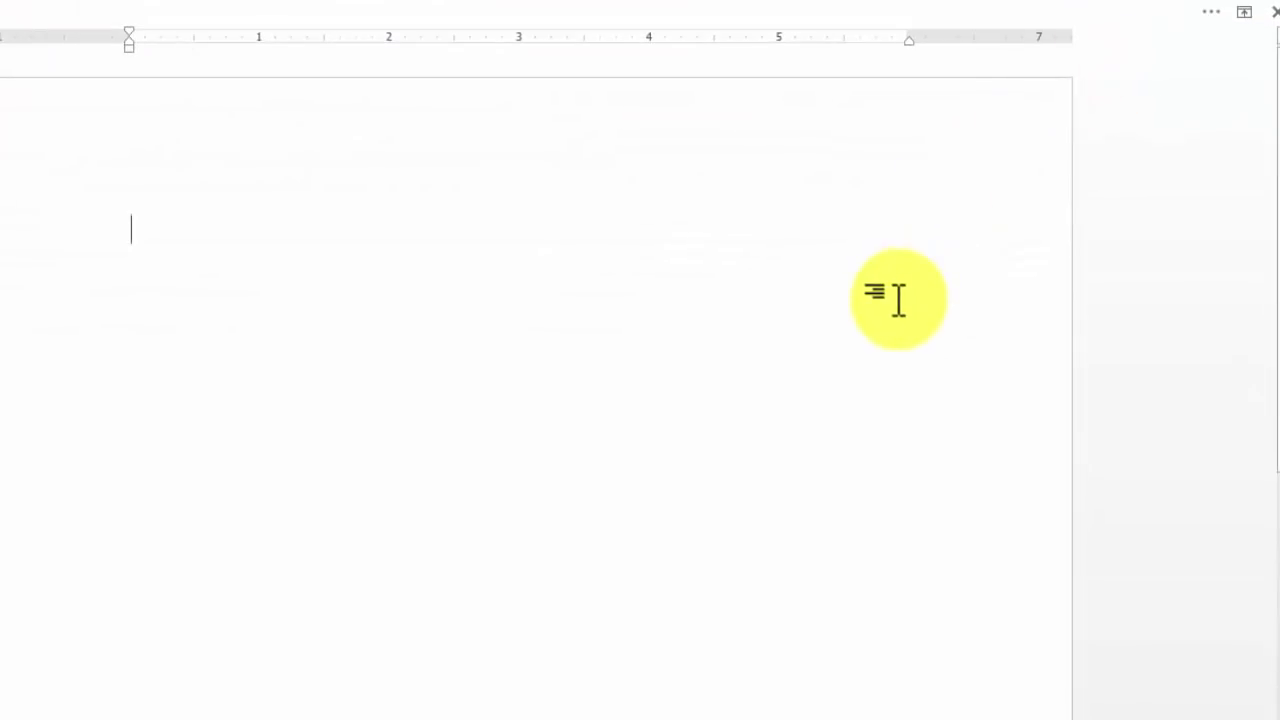
left_click(1214, 8)
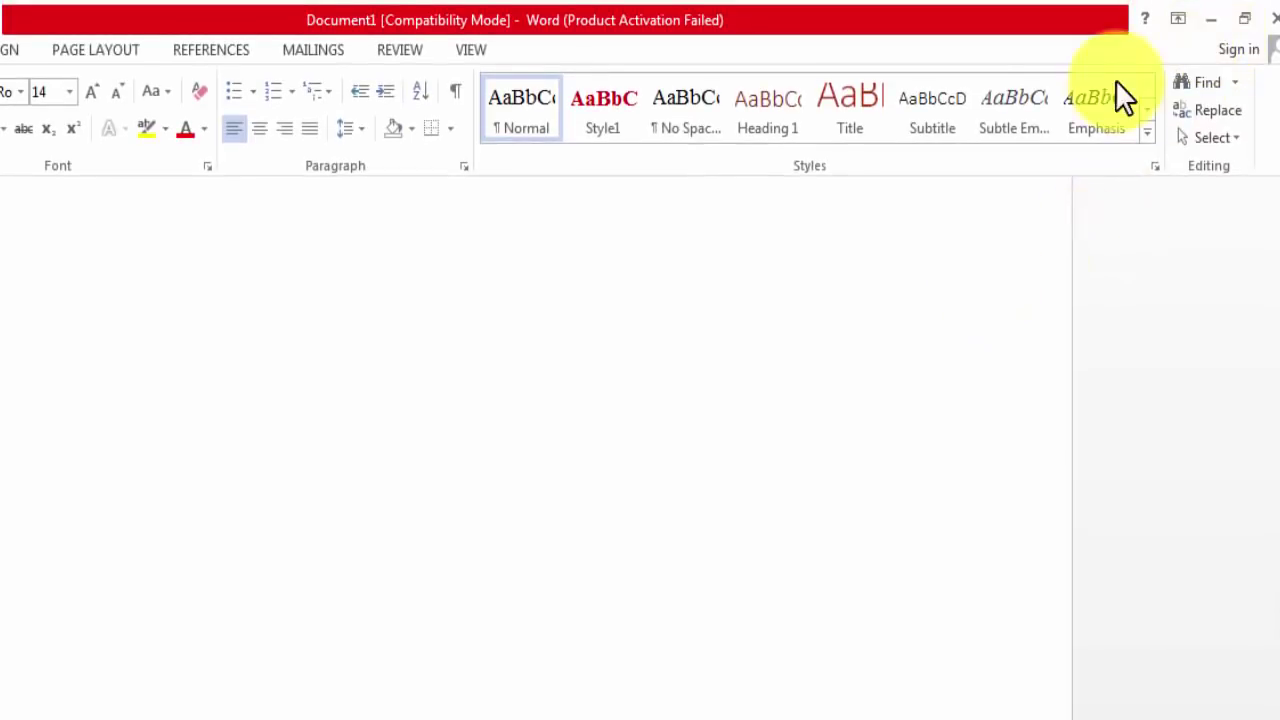
left_click(1174, 19)
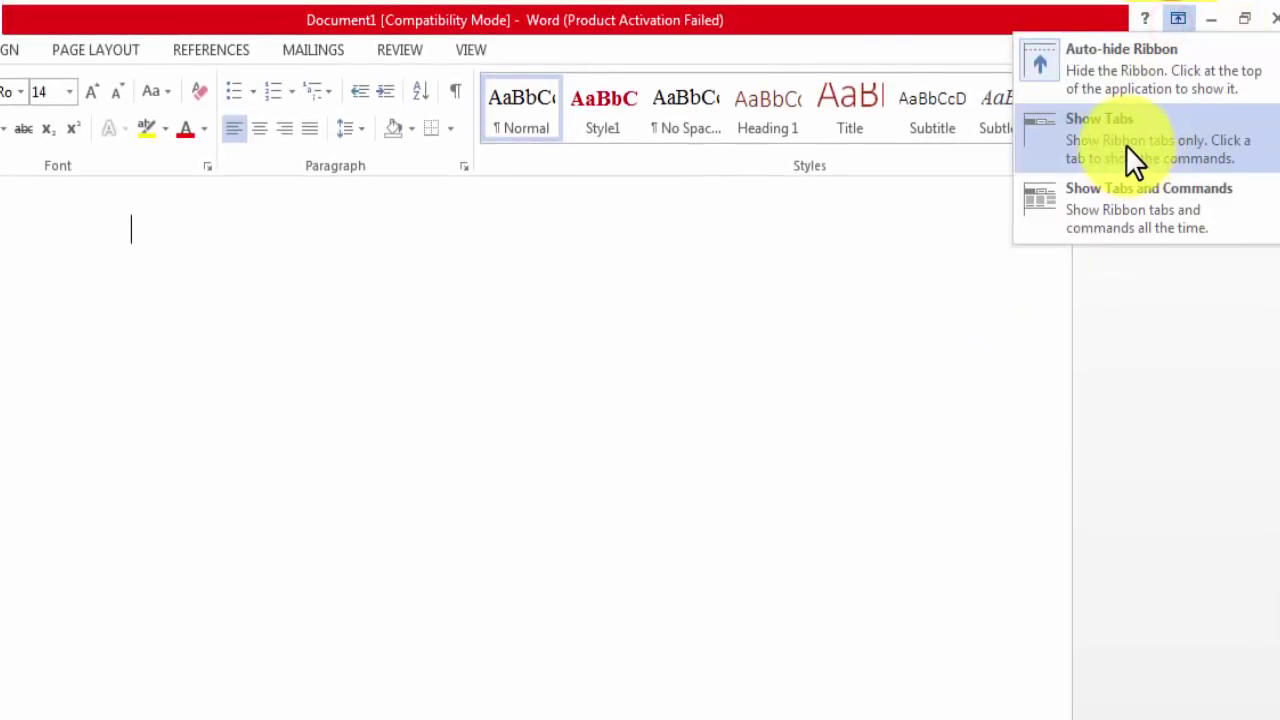
left_click(1127, 147)
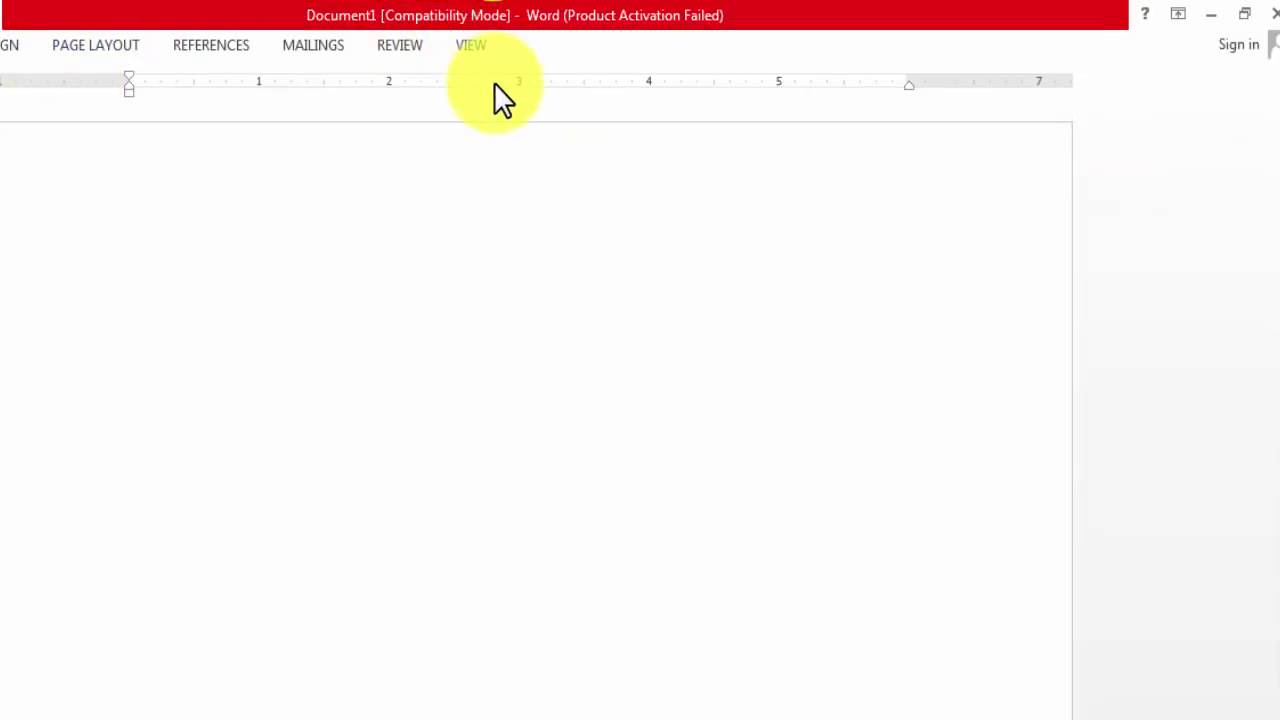
left_click(1172, 17)
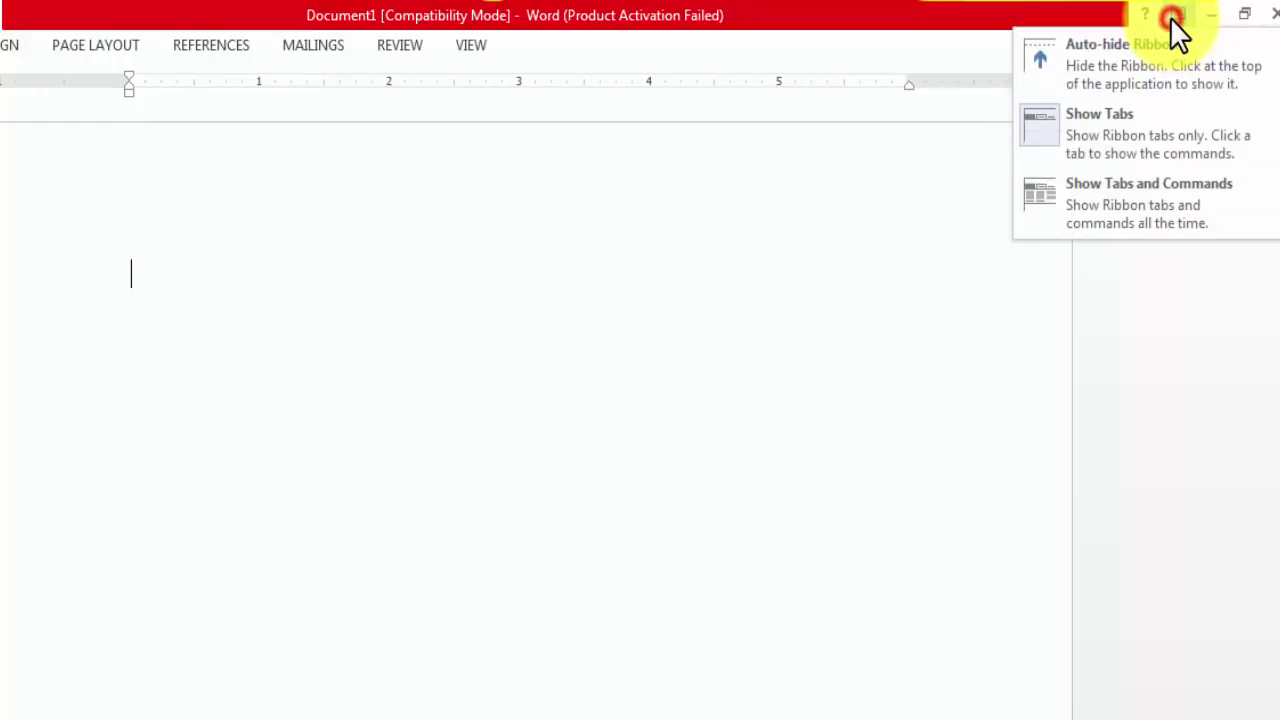
left_click(1127, 206)
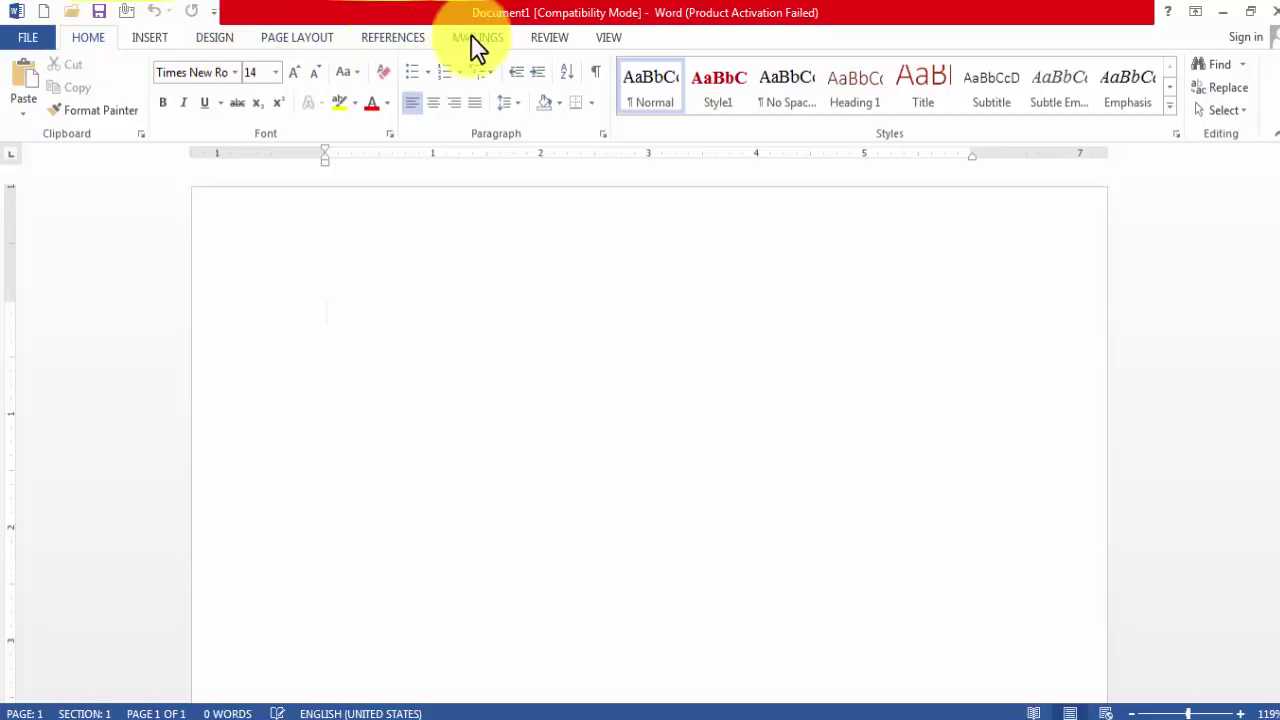
Step: Look through the FILE, INSERT, DESIGN, PAGE LAYOUT, REFERENCES, MAILINGS, REVIEW and VIEW tabs, ending on HOME
left_click(31, 40)
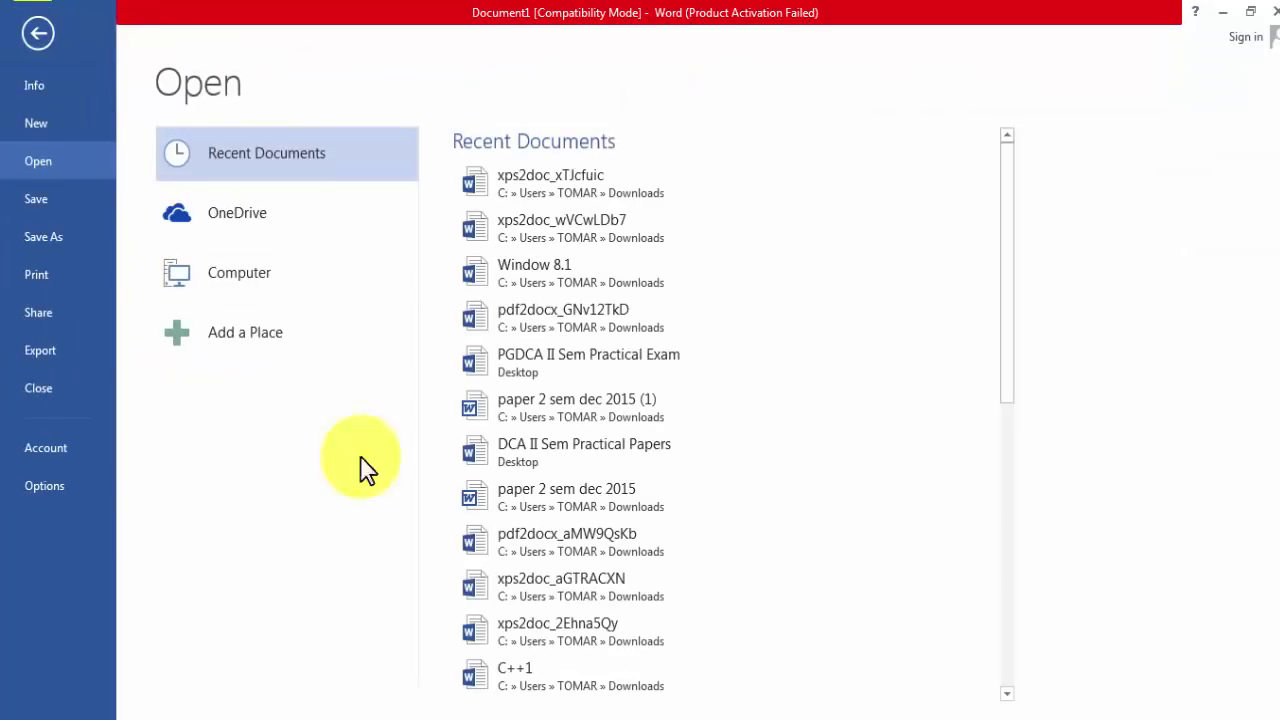
left_click(34, 43)
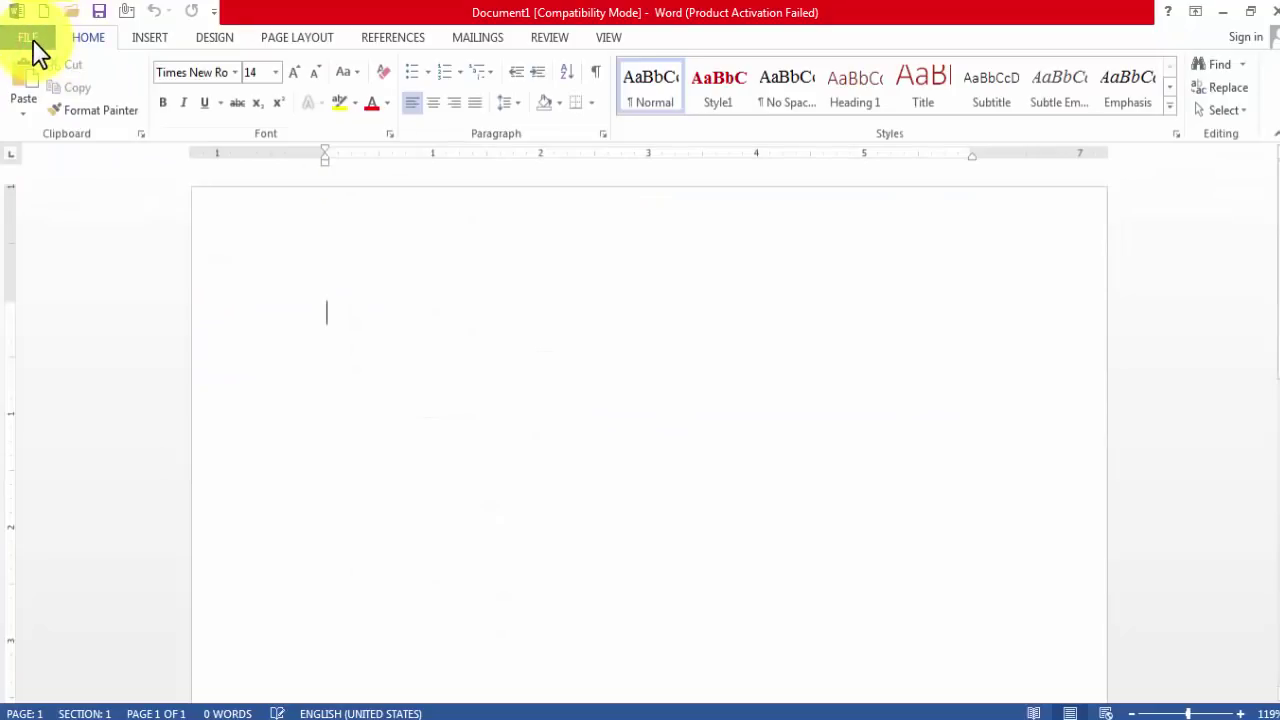
left_click(158, 38)
left_click(215, 37)
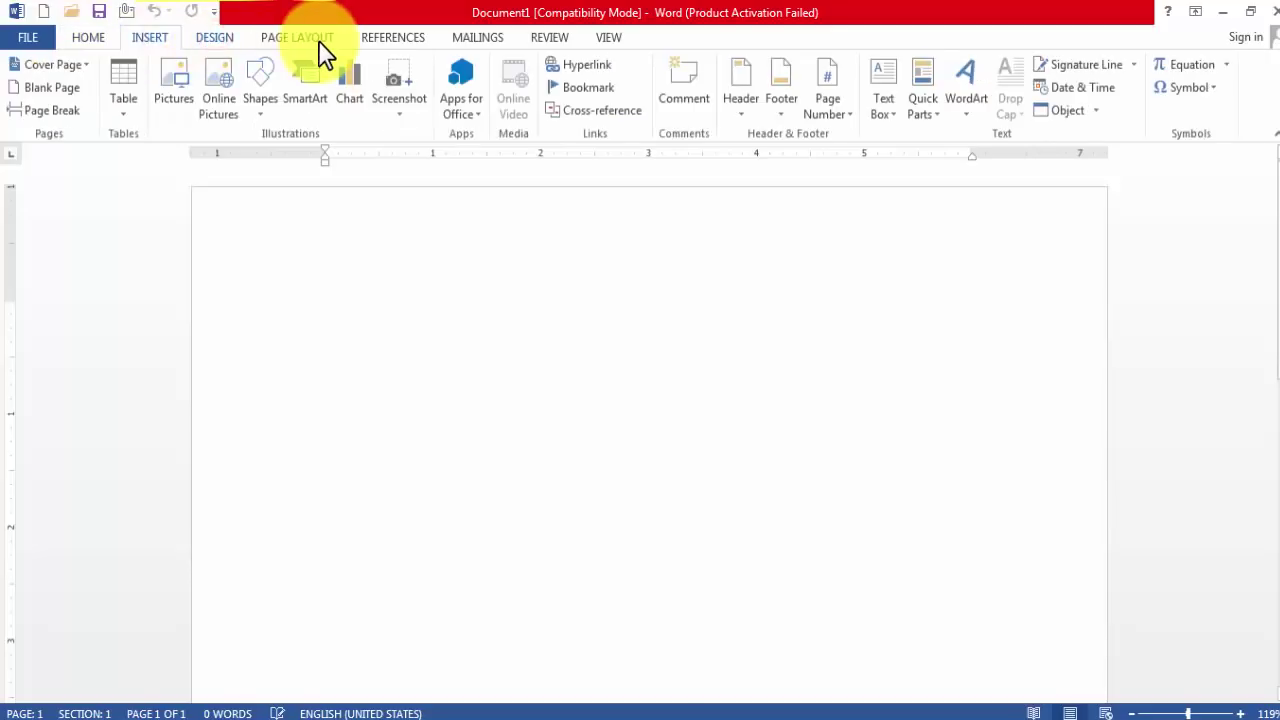
left_click(300, 37)
left_click(411, 38)
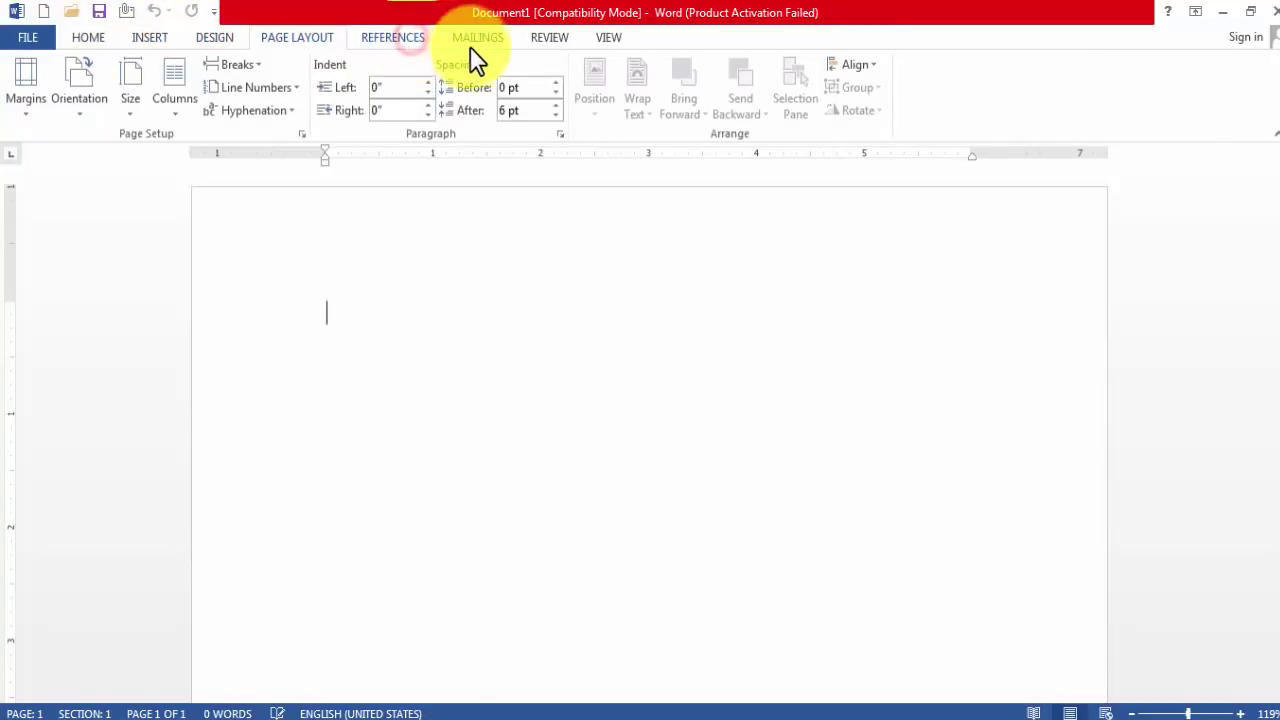
left_click(487, 40)
left_click(550, 38)
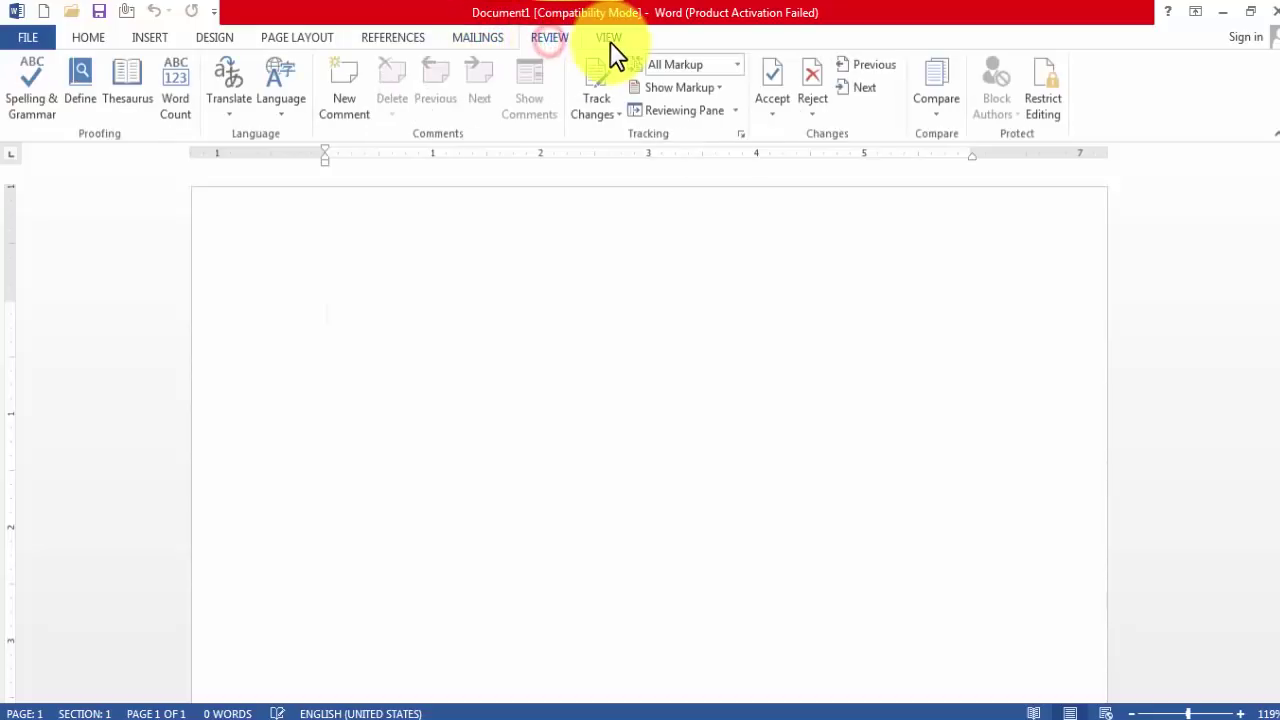
left_click(606, 40)
left_click(88, 38)
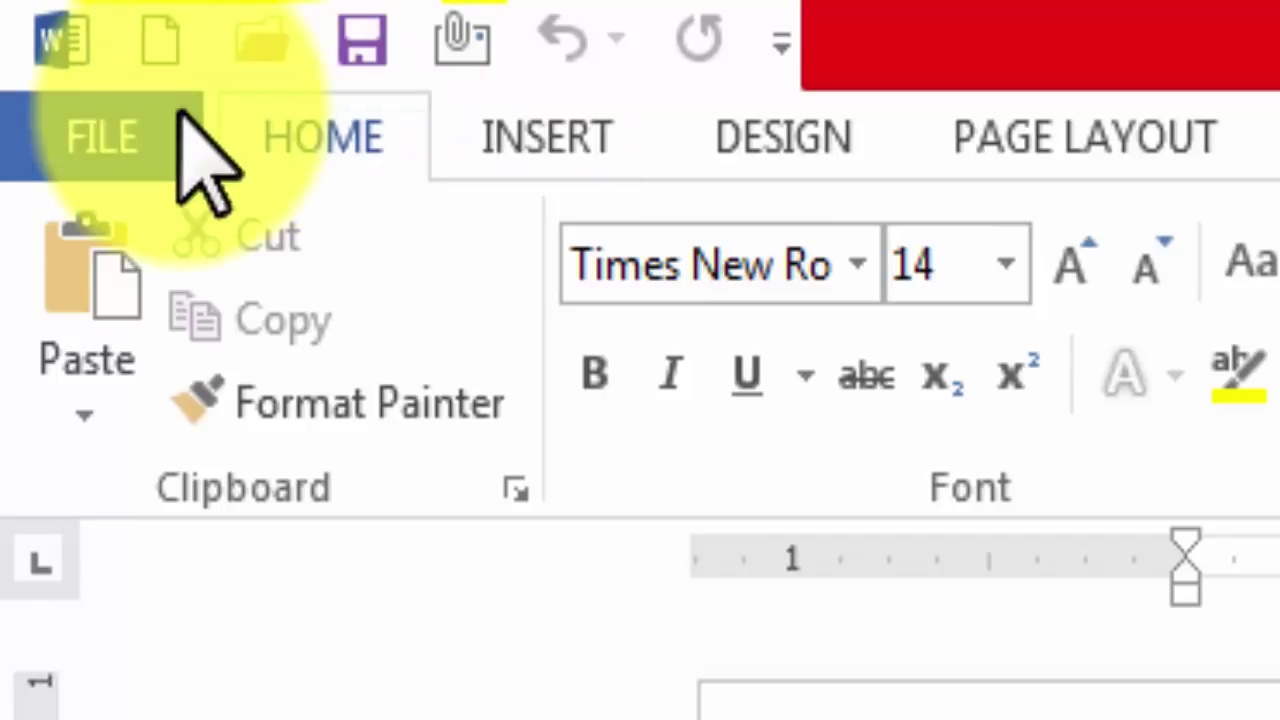
Step: Leave the FILE backstage and show the Customize Quick Access Toolbar list
left_click(80, 140)
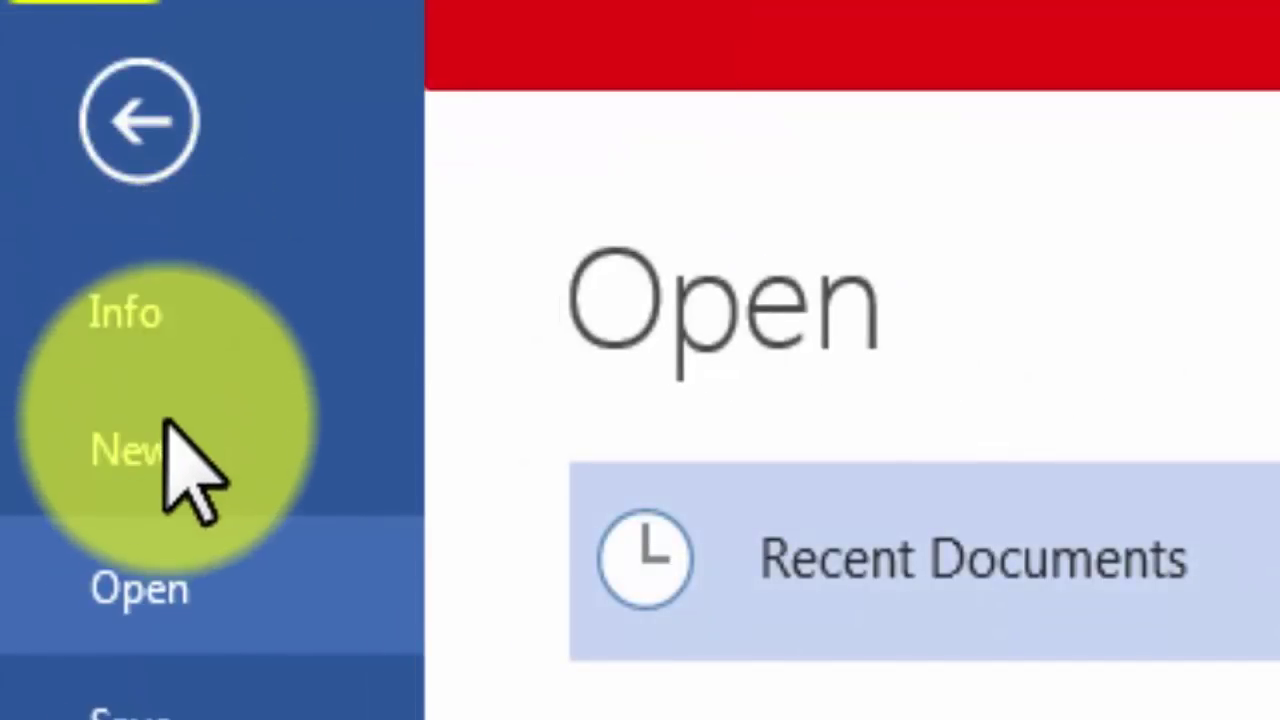
left_click(175, 100)
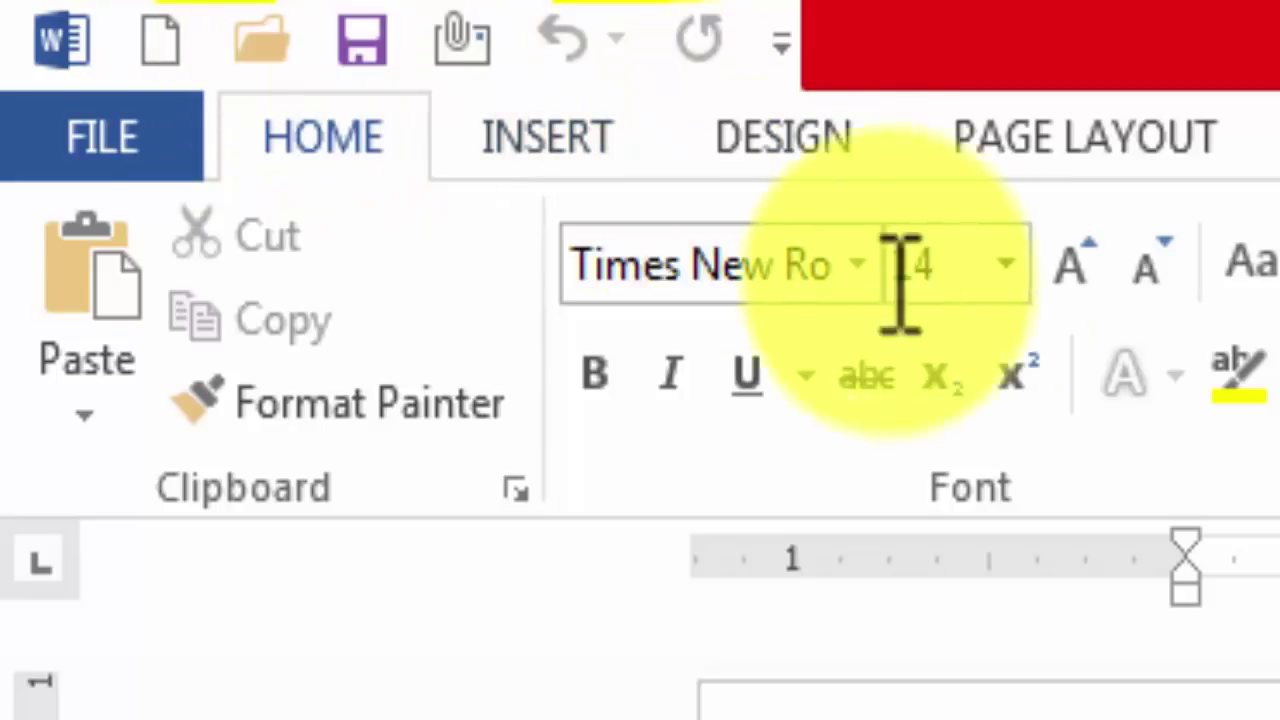
left_click(773, 42)
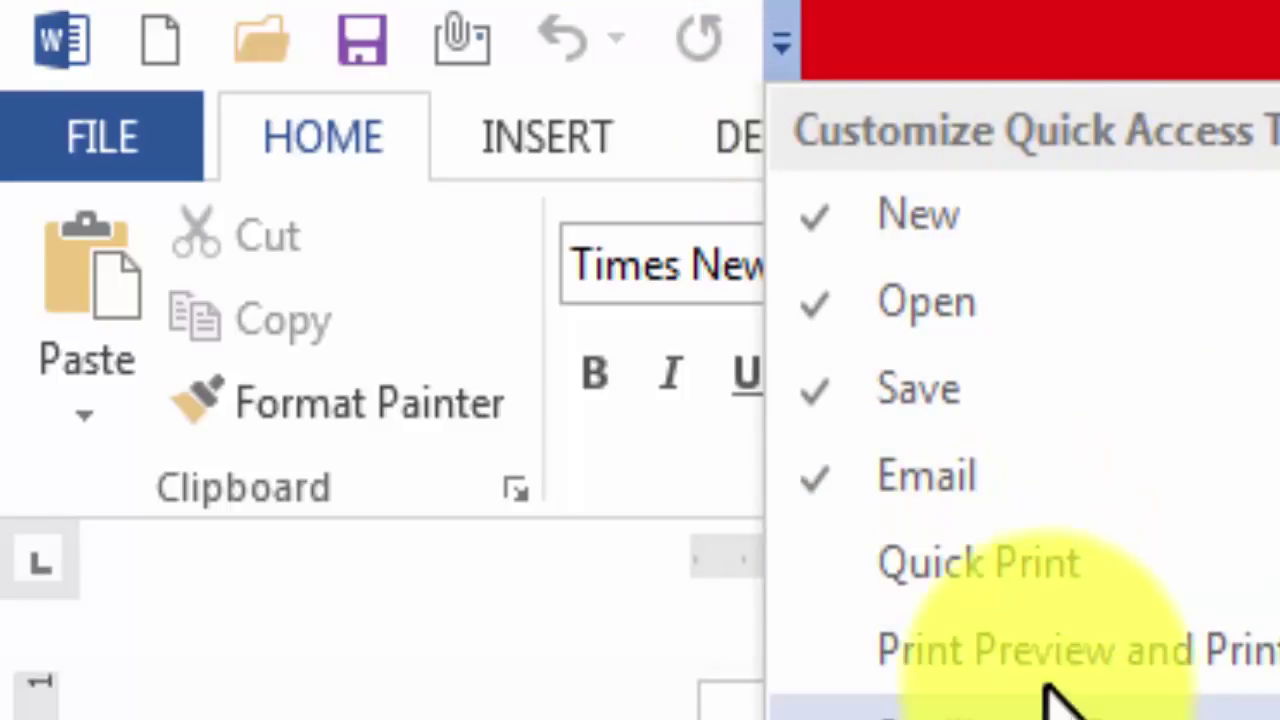
Step: Pin Quick Print to the Quick Access Toolbar, then unpin and re-pin Open so it sits last
left_click(1047, 562)
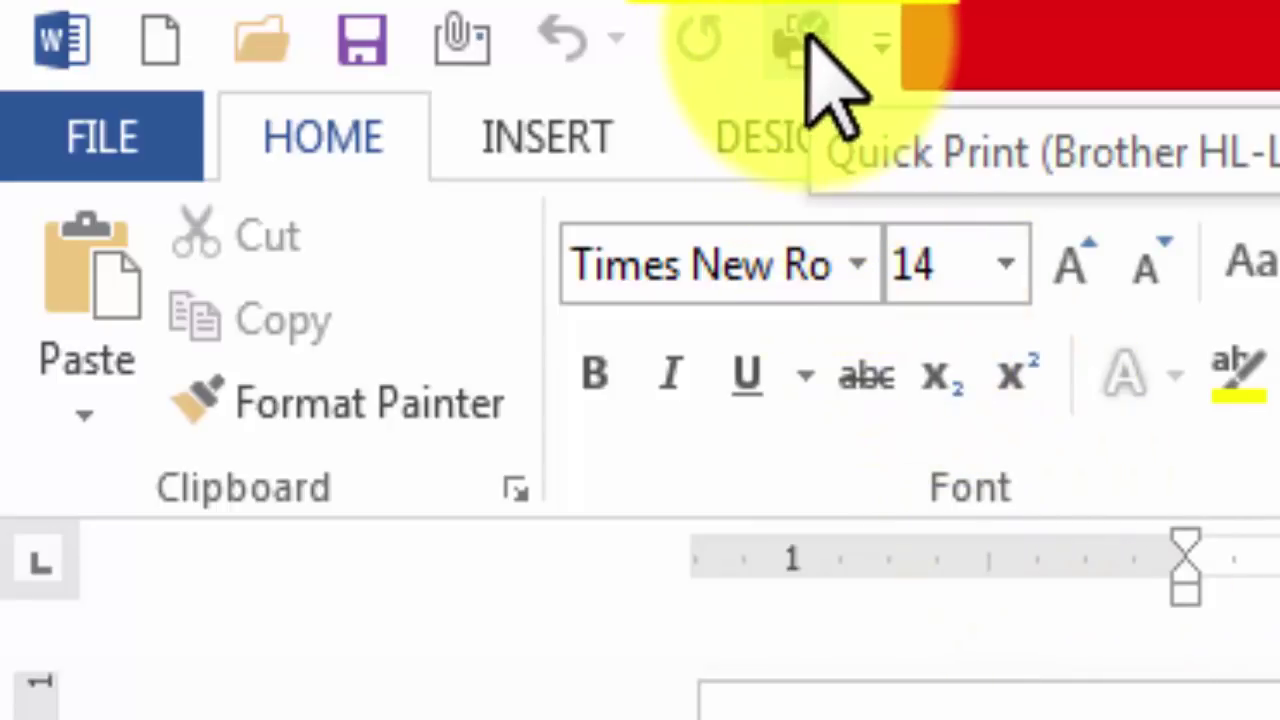
left_click(880, 42)
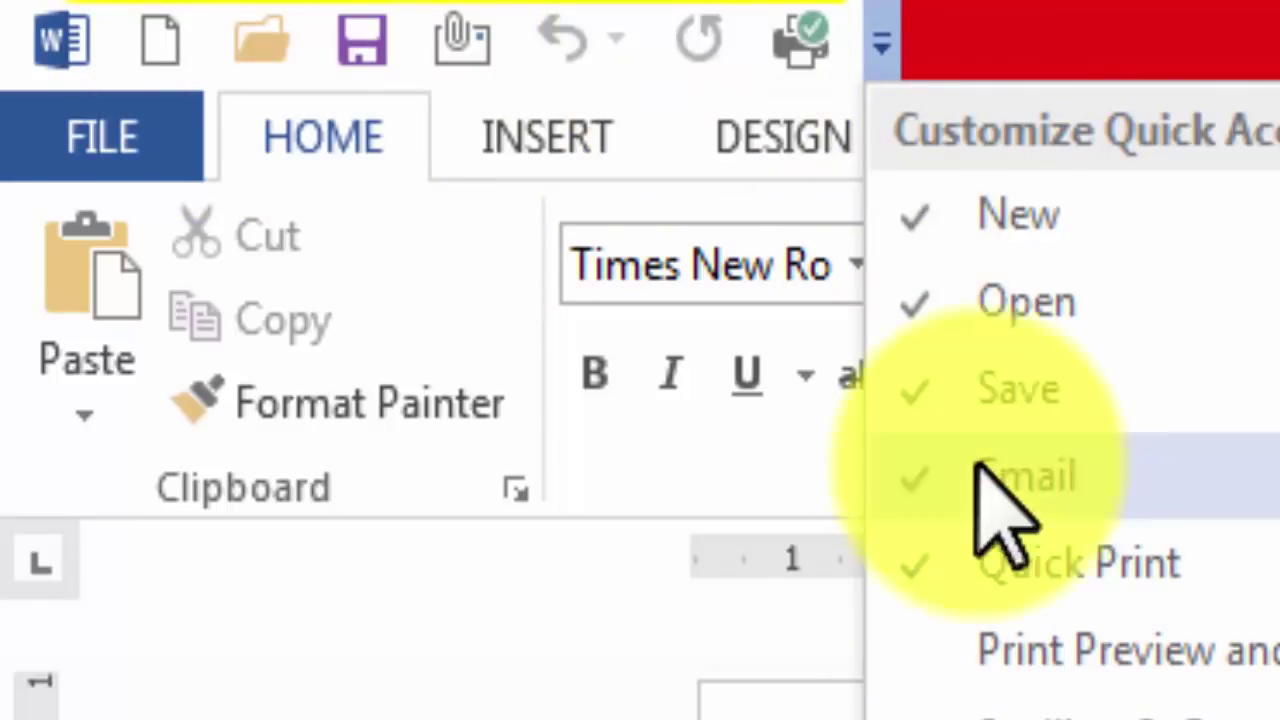
left_click(946, 312)
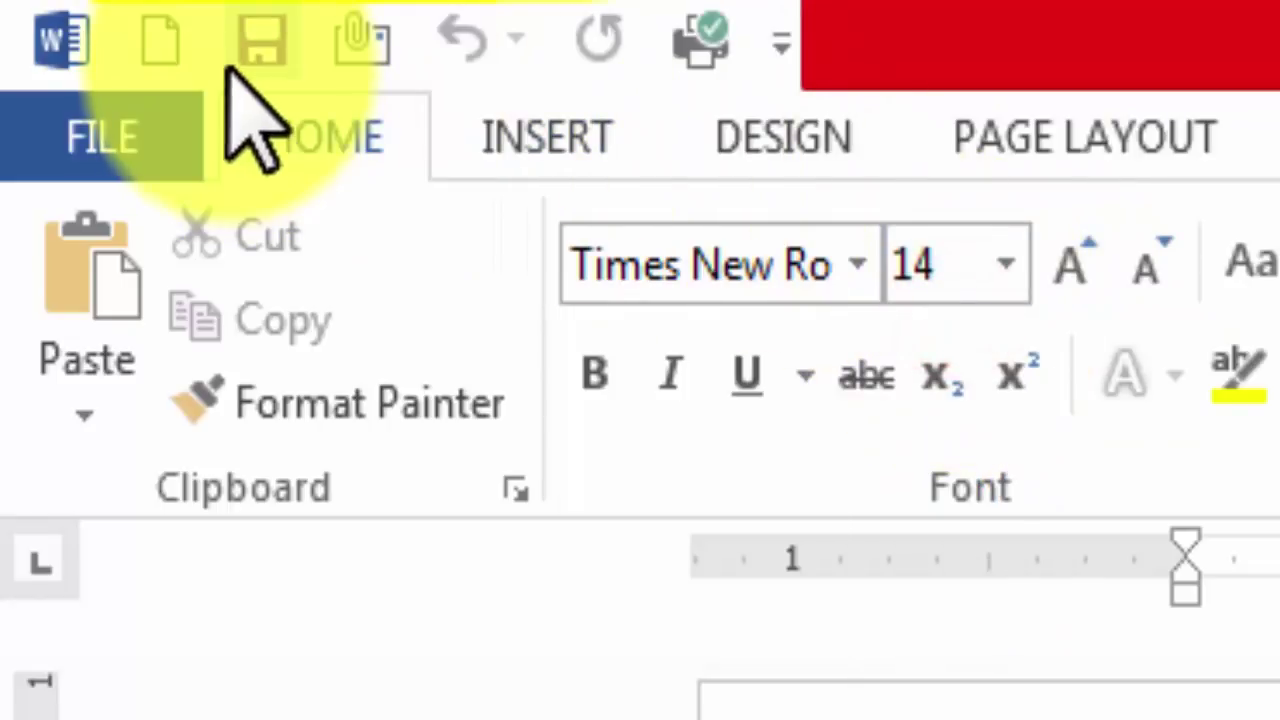
left_click(782, 42)
left_click(926, 300)
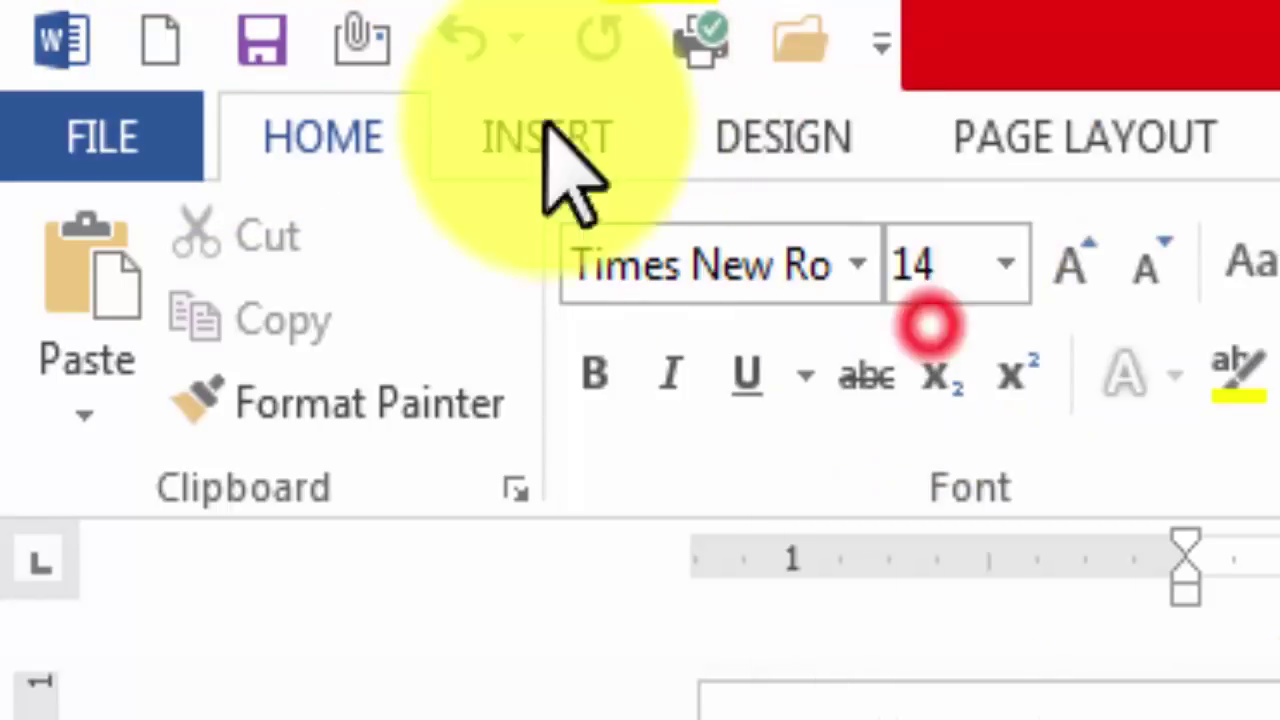
left_click(881, 42)
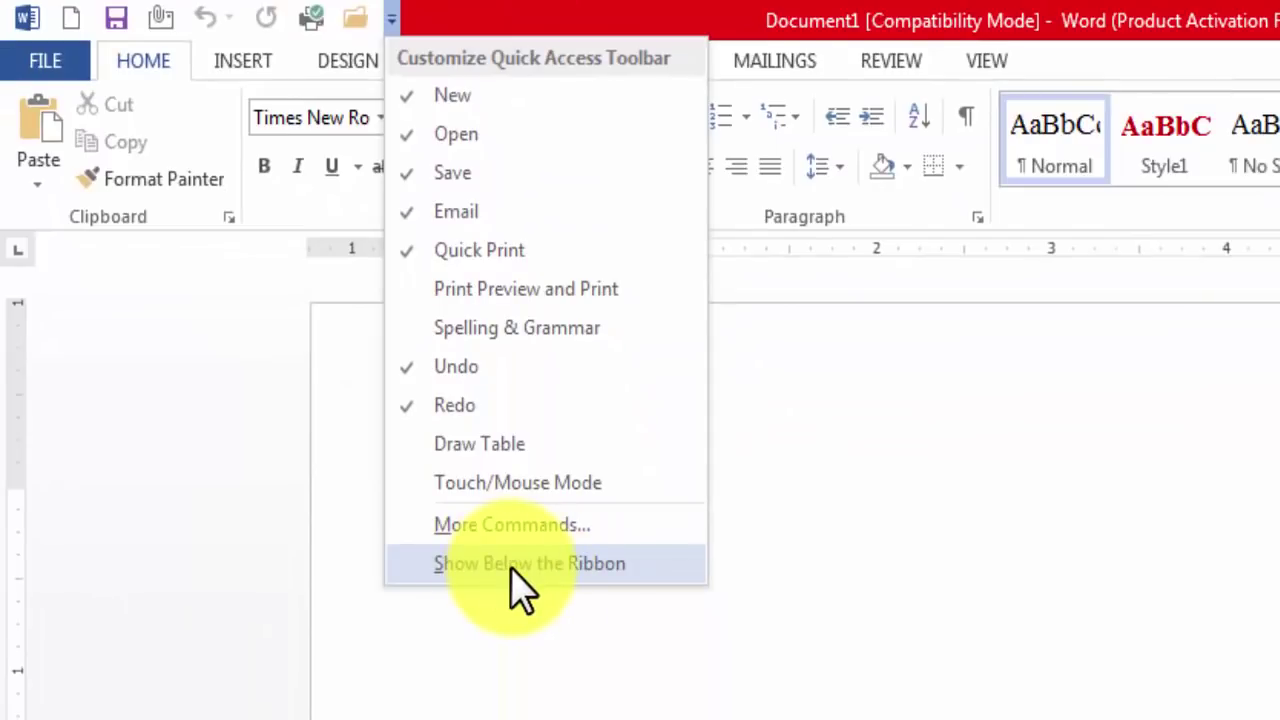
Step: Show the Quick Access Toolbar below the ribbon, then return it above the ribbon
left_click(518, 564)
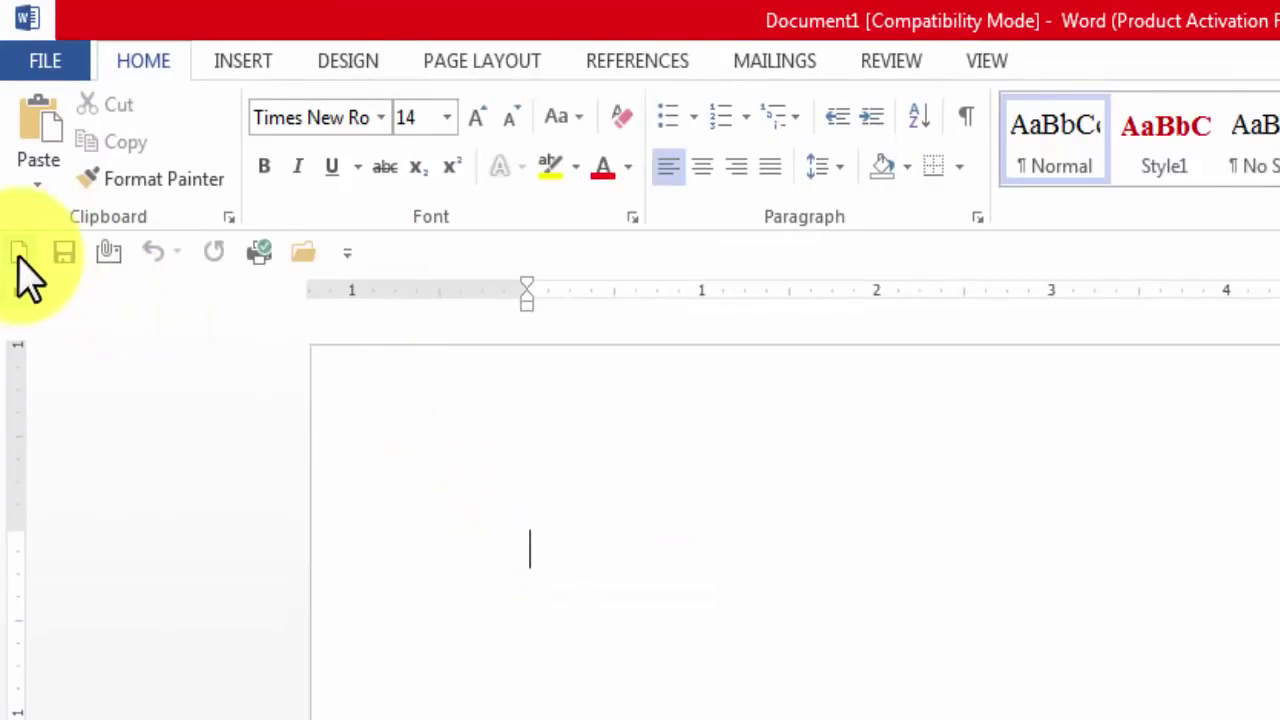
left_click(347, 255)
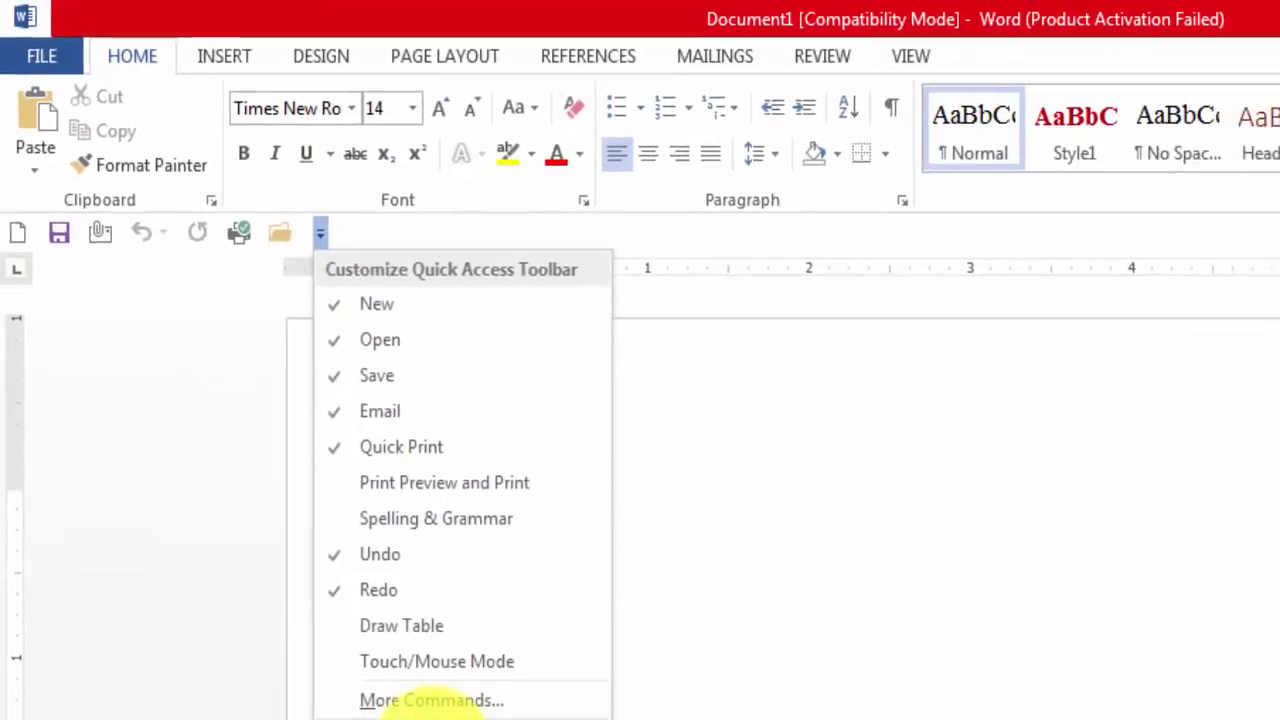
left_click(425, 719)
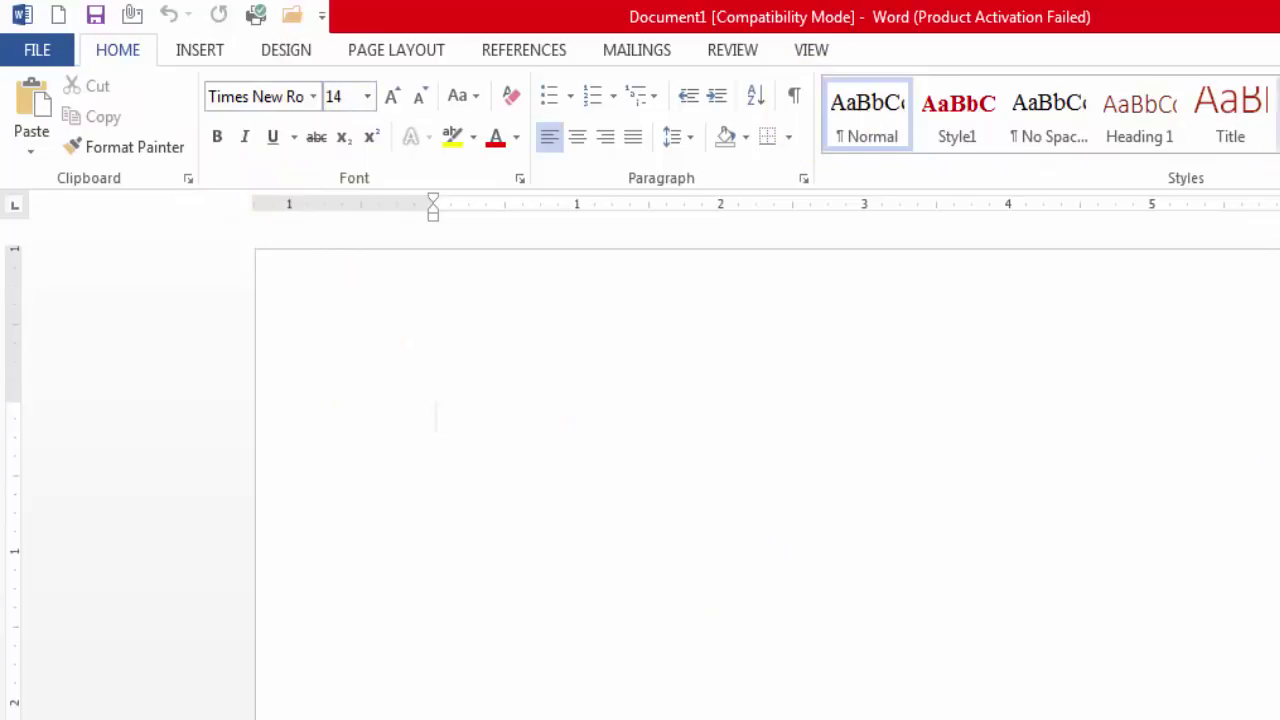
Step: Narrow and then re-widen the left margin and shrink the top margin on the rulers
left_click(454, 413)
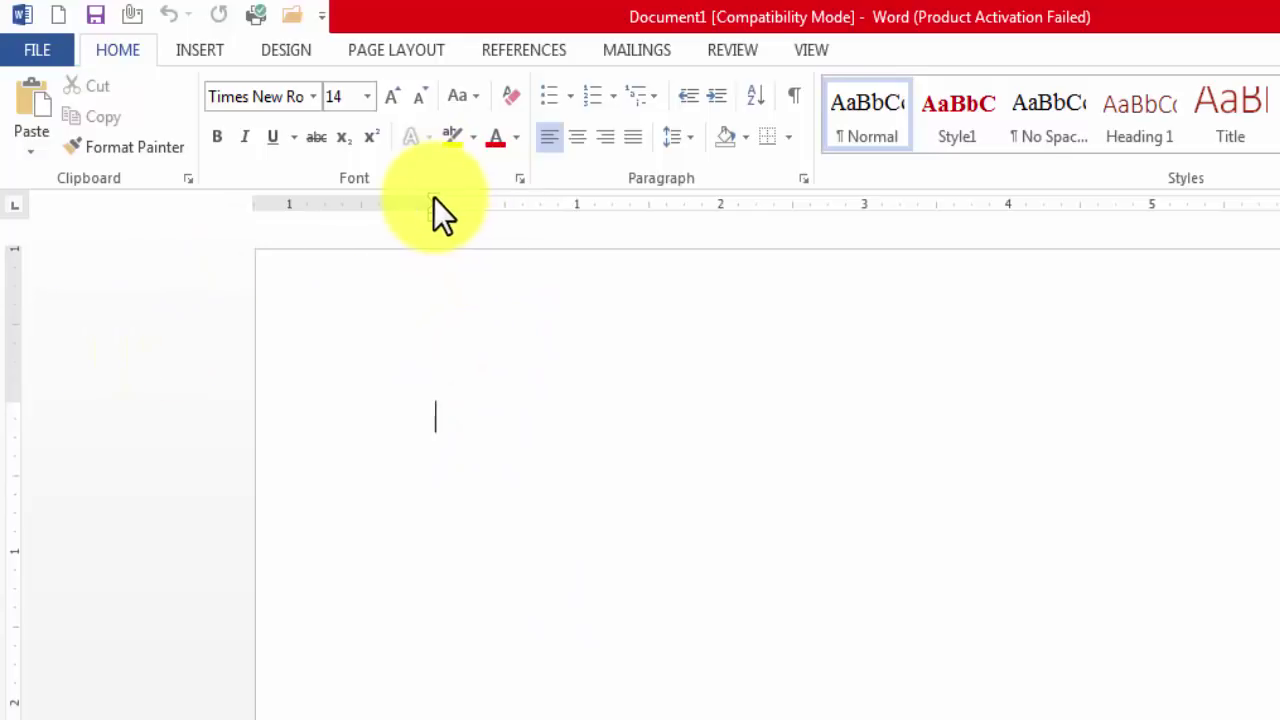
left_click_drag(431, 201, 318, 201)
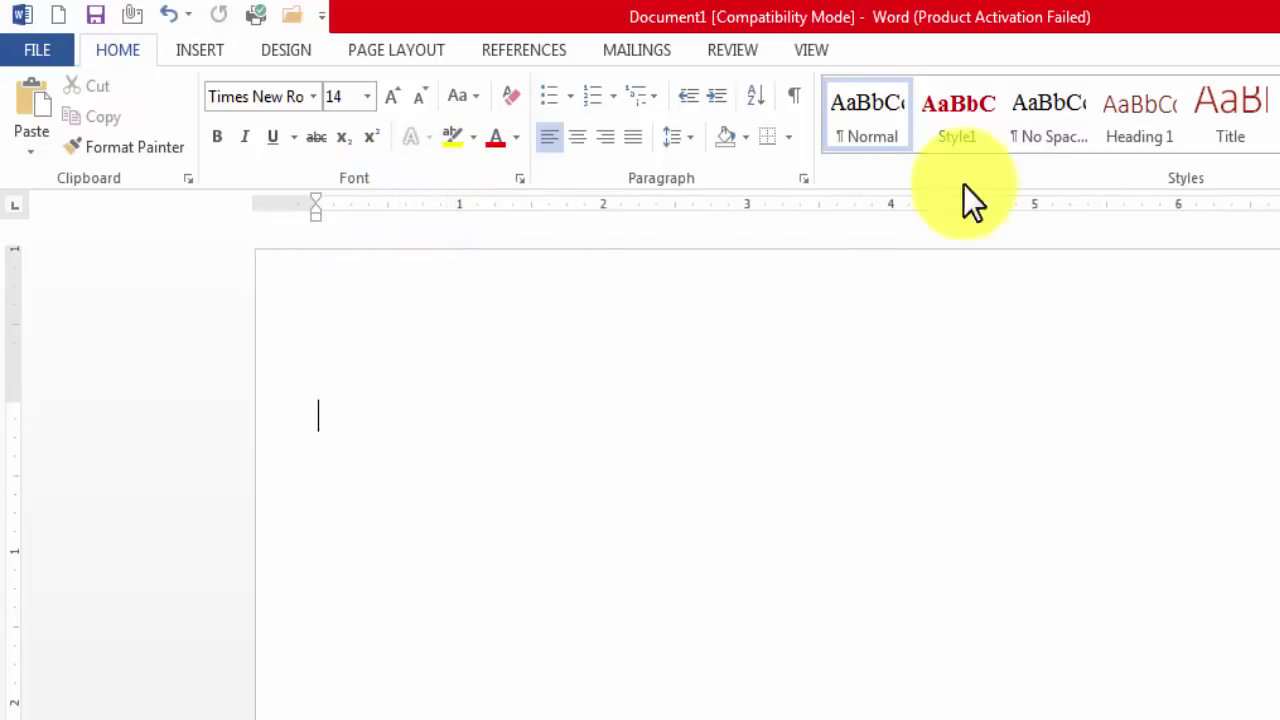
left_click(317, 424)
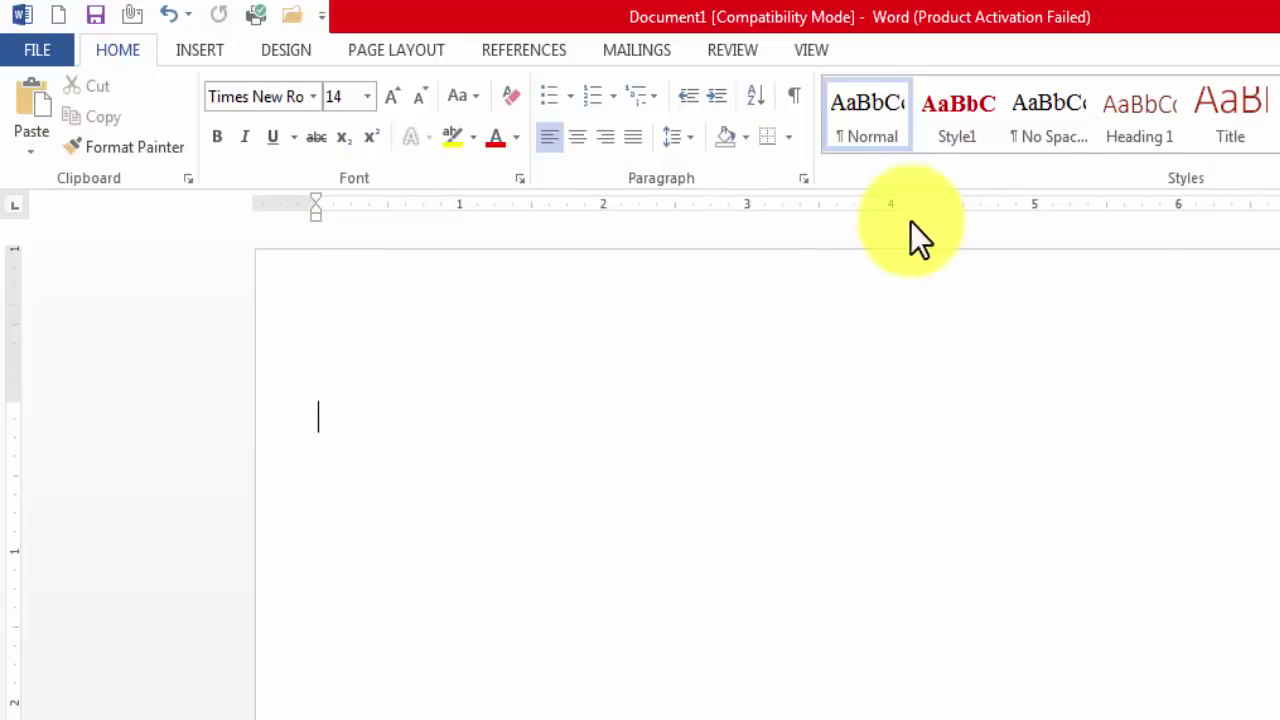
left_click(402, 459)
left_click_drag(9, 400, 14, 314)
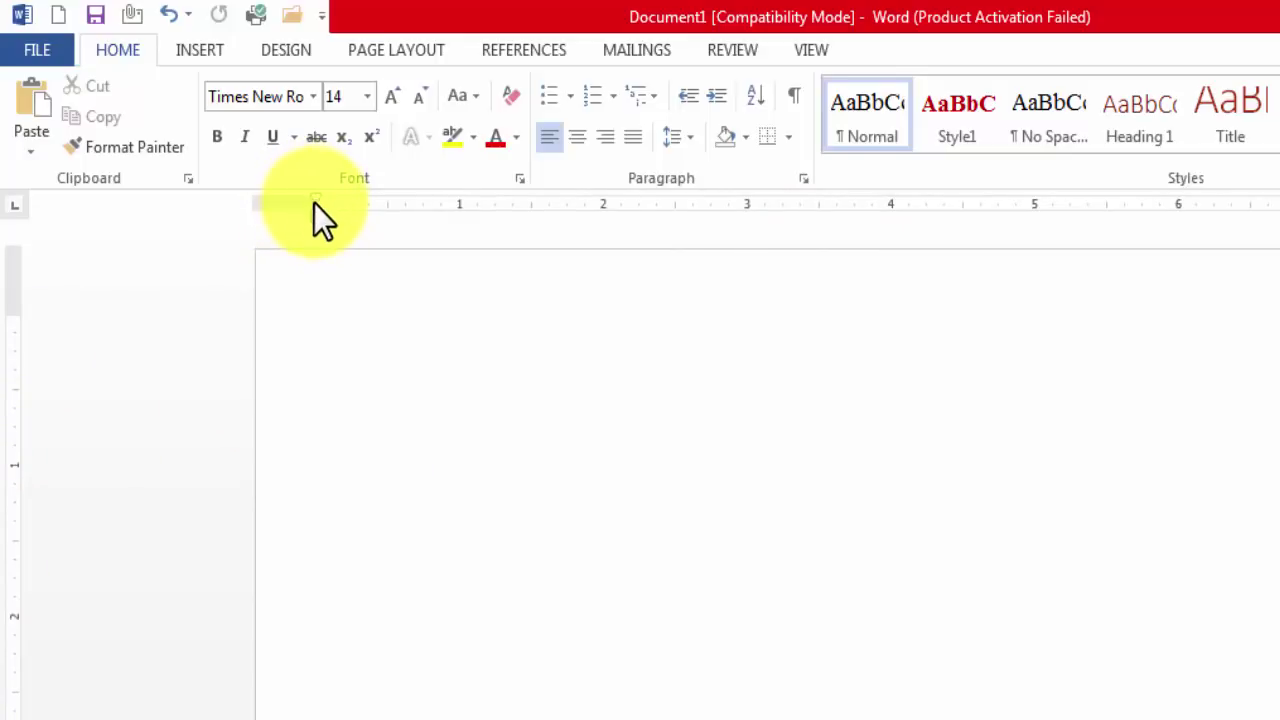
left_click_drag(314, 203, 365, 201)
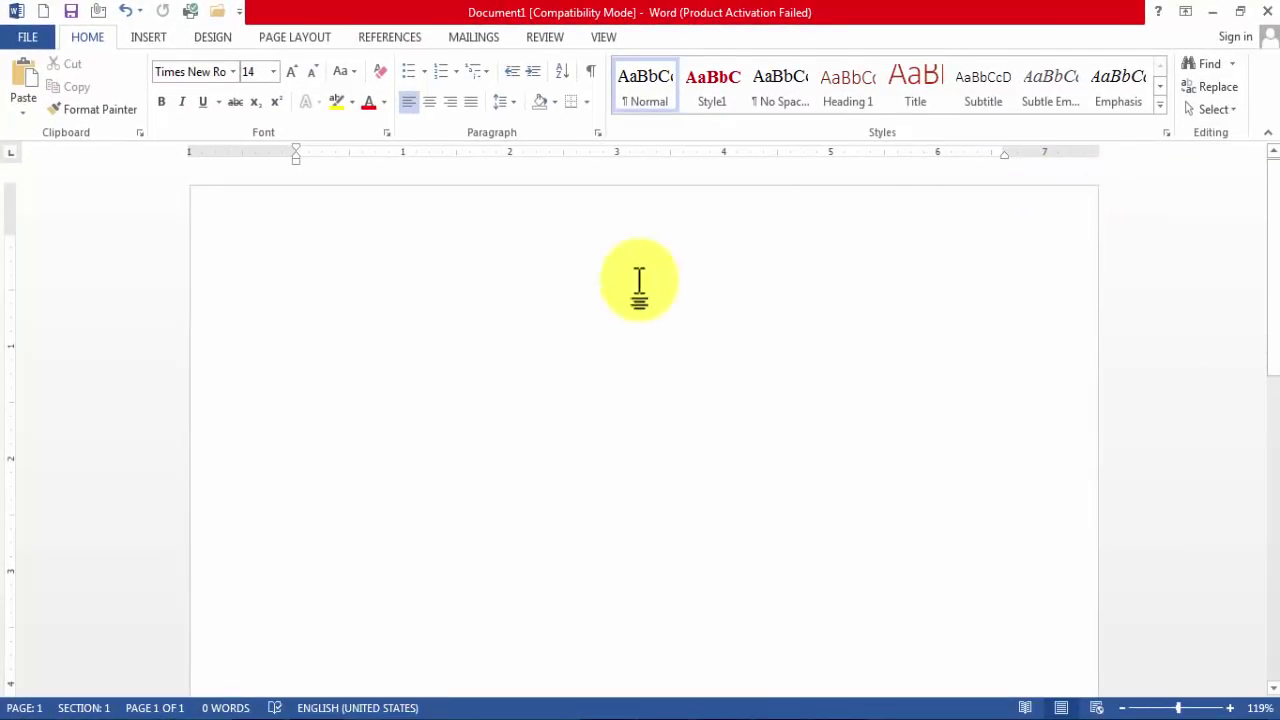
Step: Fine-tune the top and bottom margins on the vertical ruler
left_click(569, 346)
left_click_drag(7, 233, 10, 244)
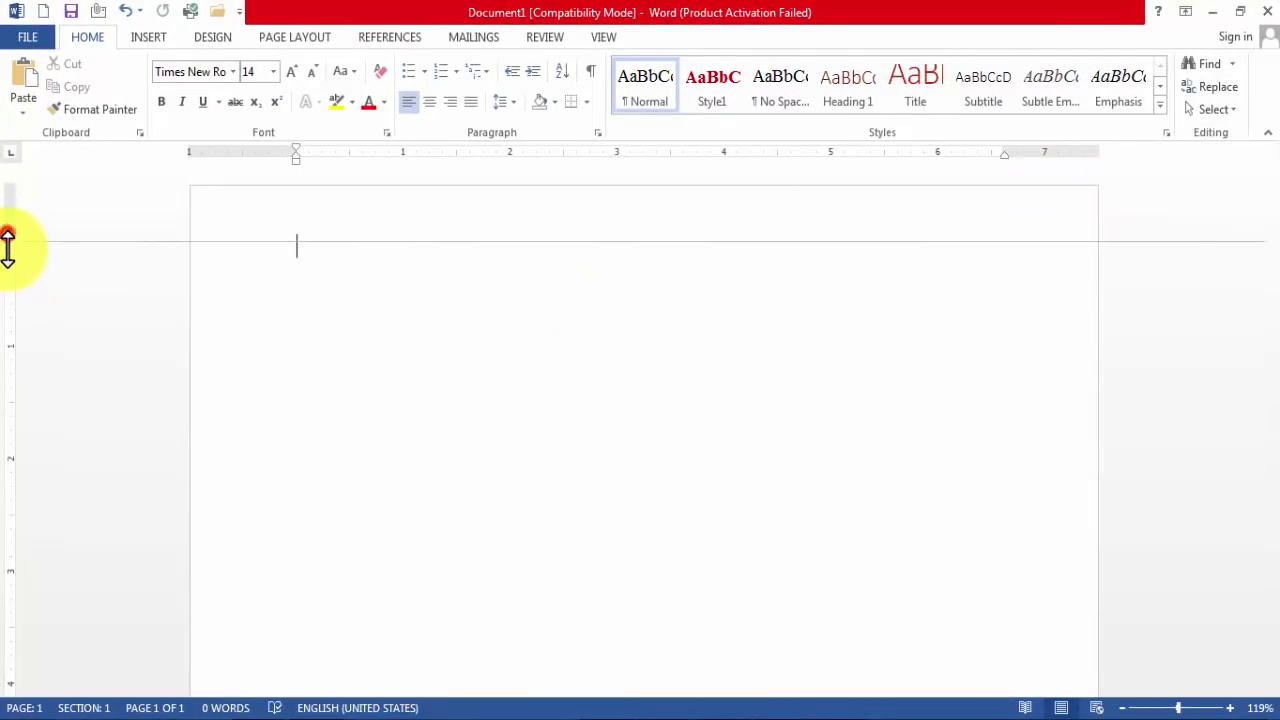
scroll(275, 425, "down", 4)
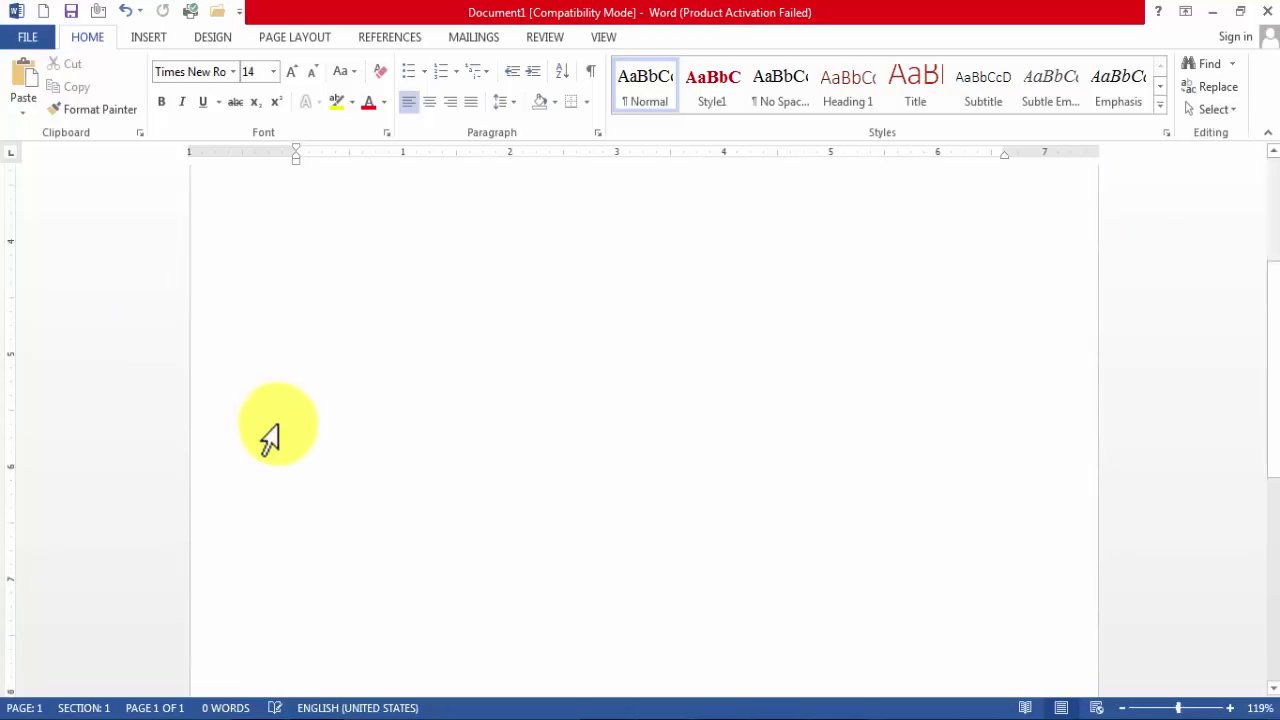
scroll(275, 480, "down", 4)
left_click_drag(10, 568, 20, 586)
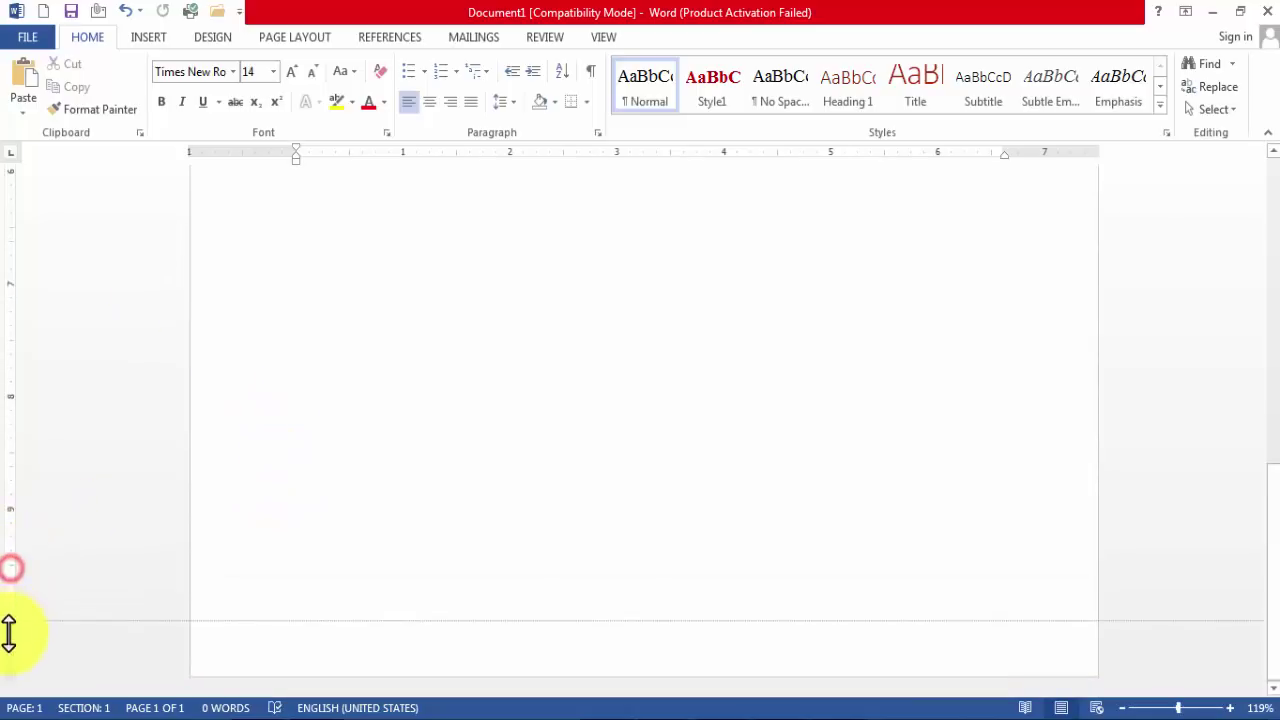
left_click(387, 498)
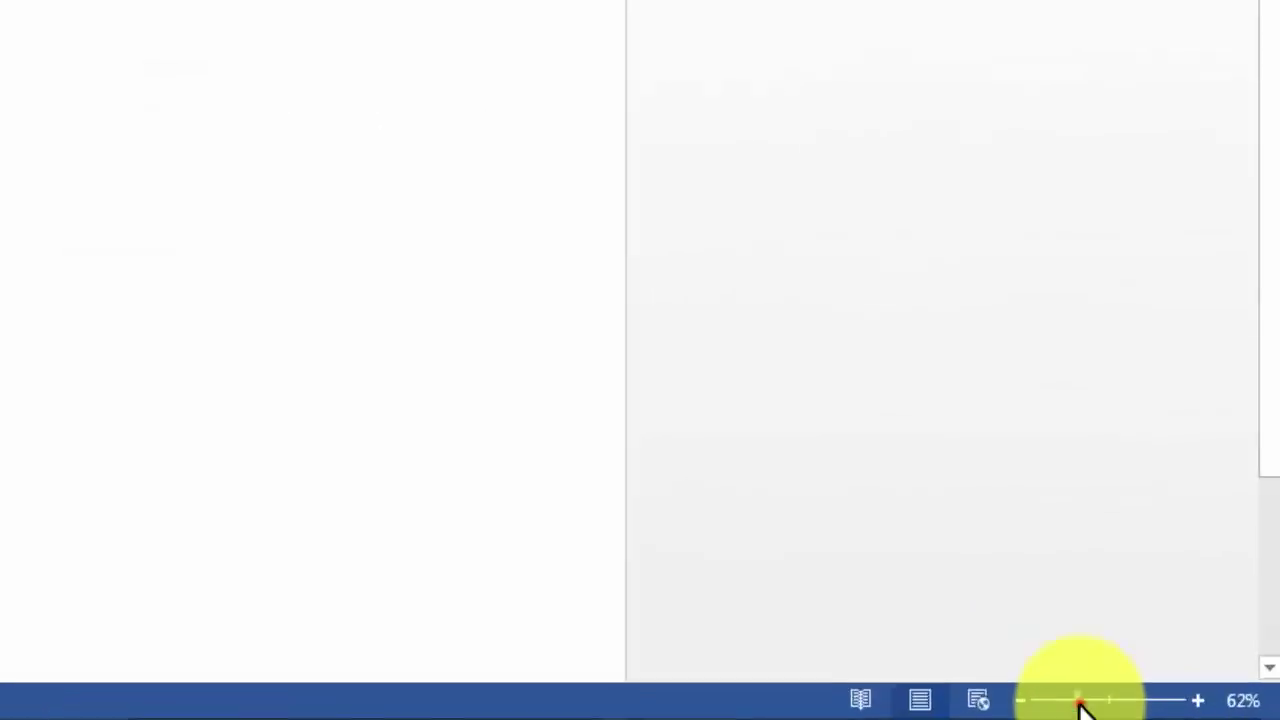
Step: Slide the zoom through larger and smaller magnifications, settling on 87%
mouse_move(820, 668)
left_mouse_down()
mouse_move(860, 690)
mouse_move(768, 680)
left_mouse_up()
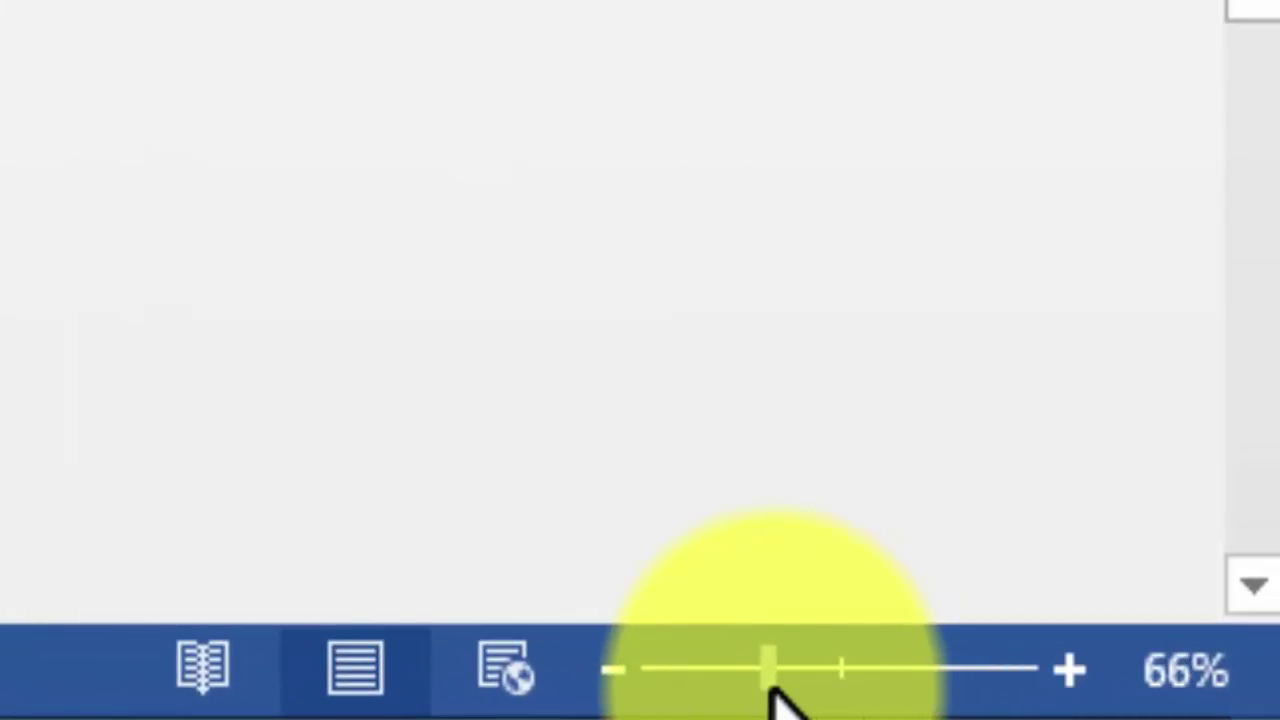
mouse_move(768, 670)
left_mouse_down()
mouse_move(914, 668)
mouse_move(672, 672)
left_mouse_up()
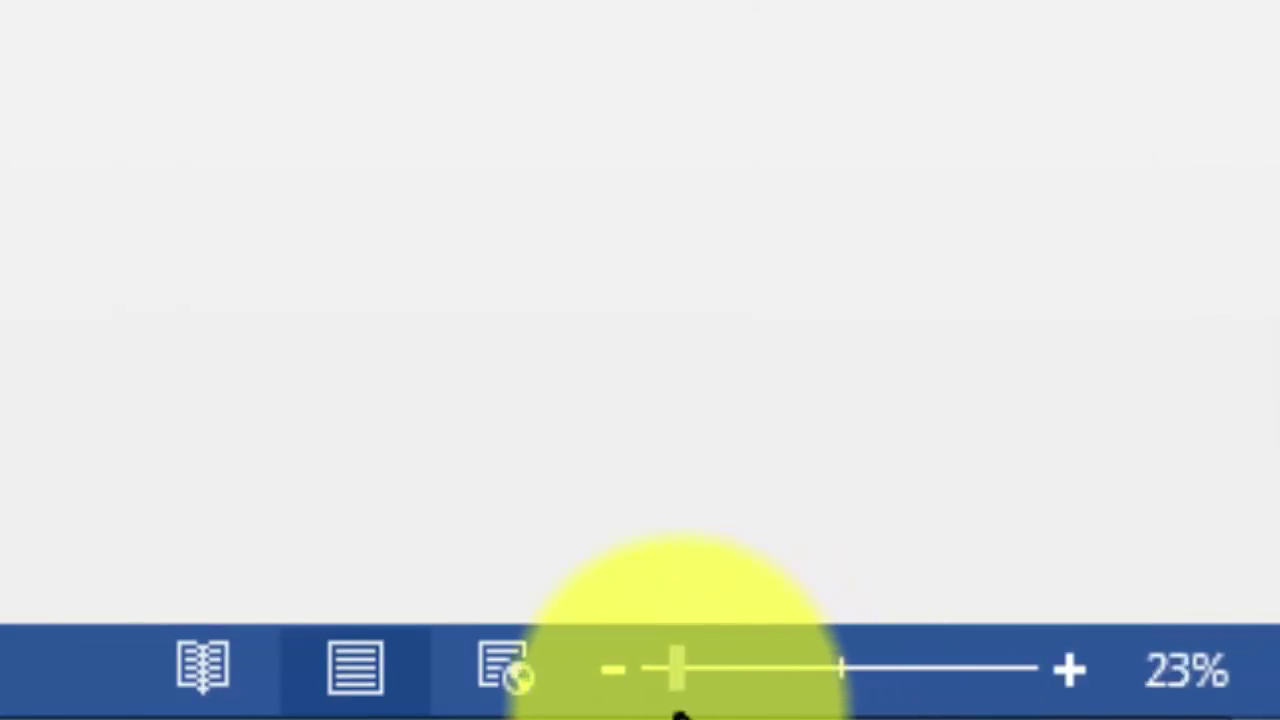
left_click(660, 668)
left_click(668, 658)
left_click_drag(668, 658, 815, 668)
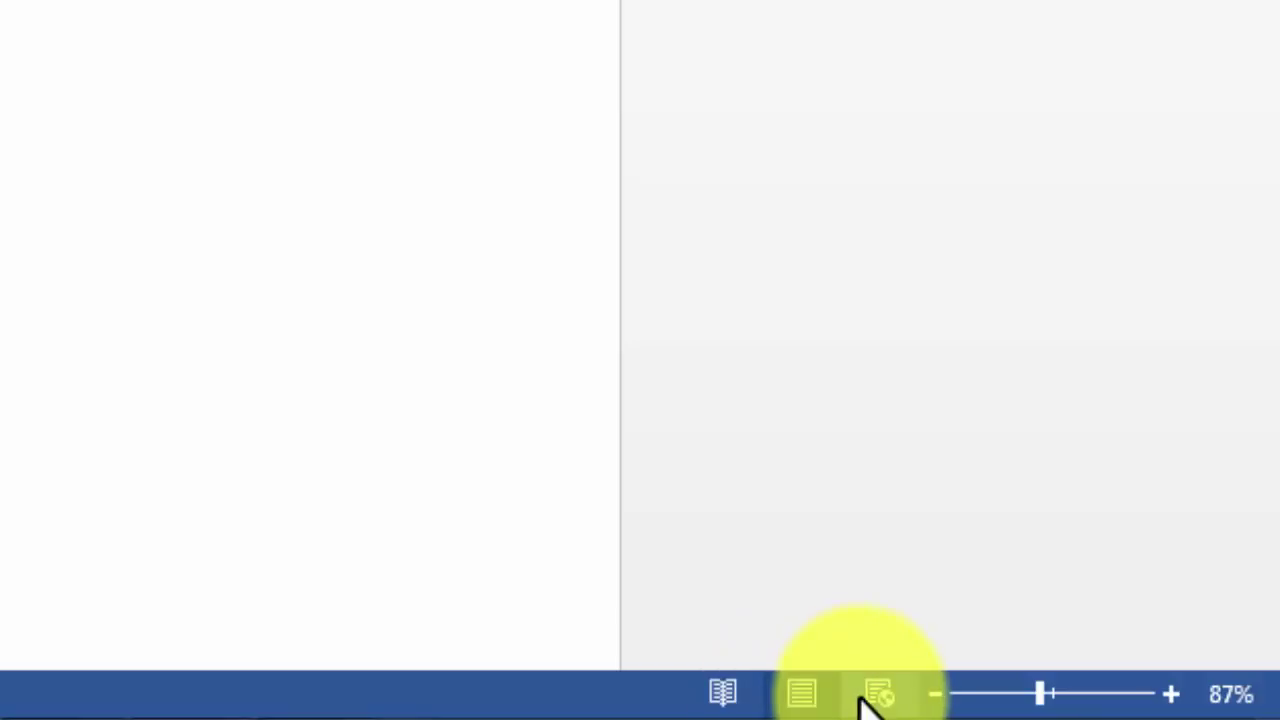
left_click(245, 214)
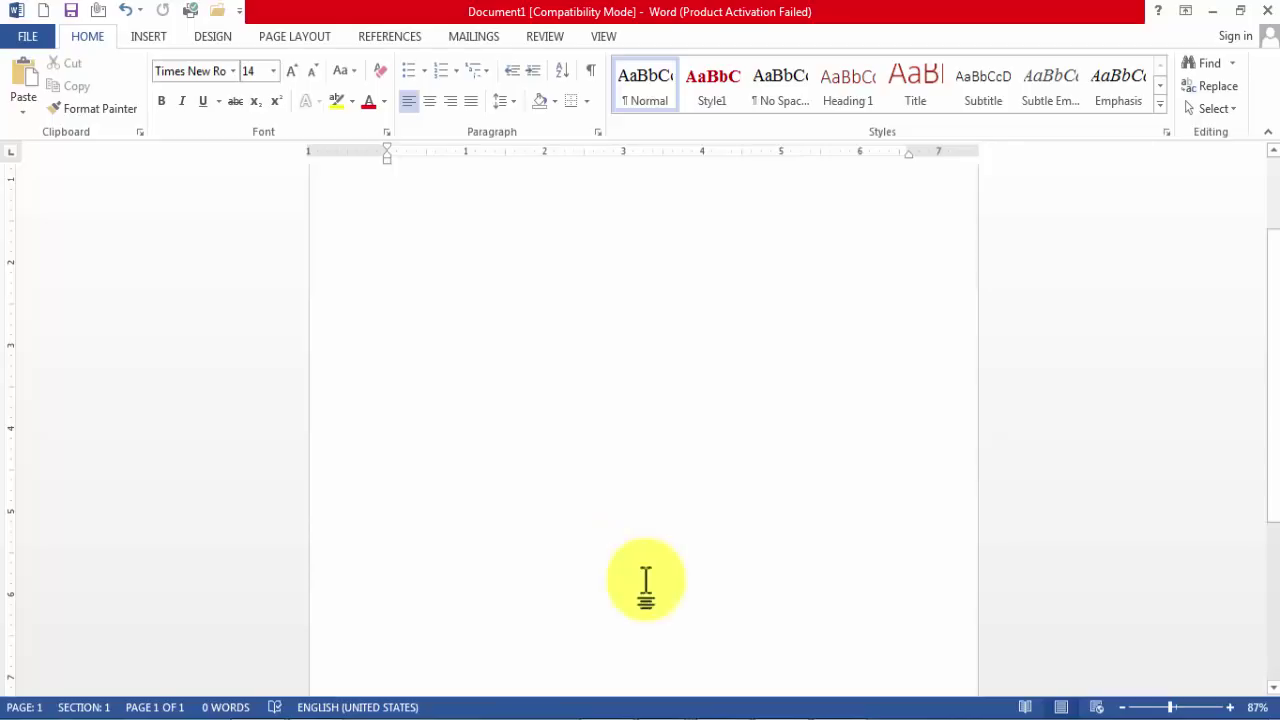
mouse_move(660, 712)
left_click(645, 645)
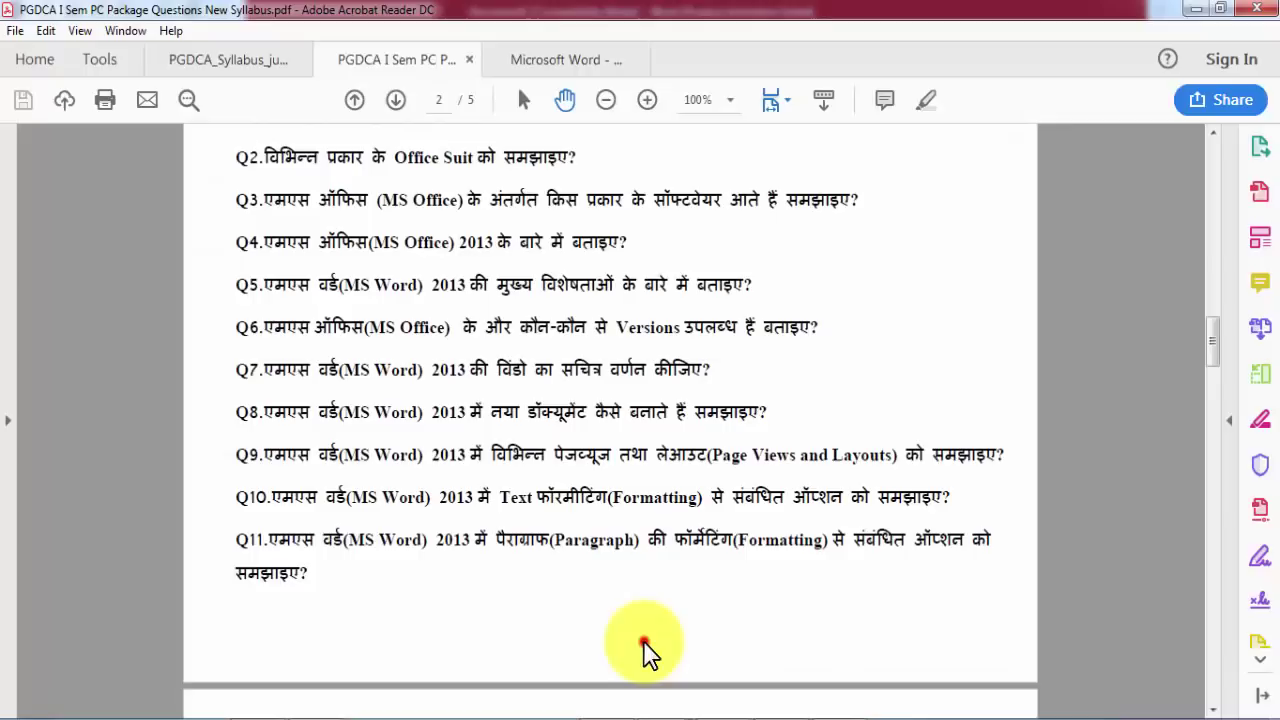
scroll(497, 415, "down", 2)
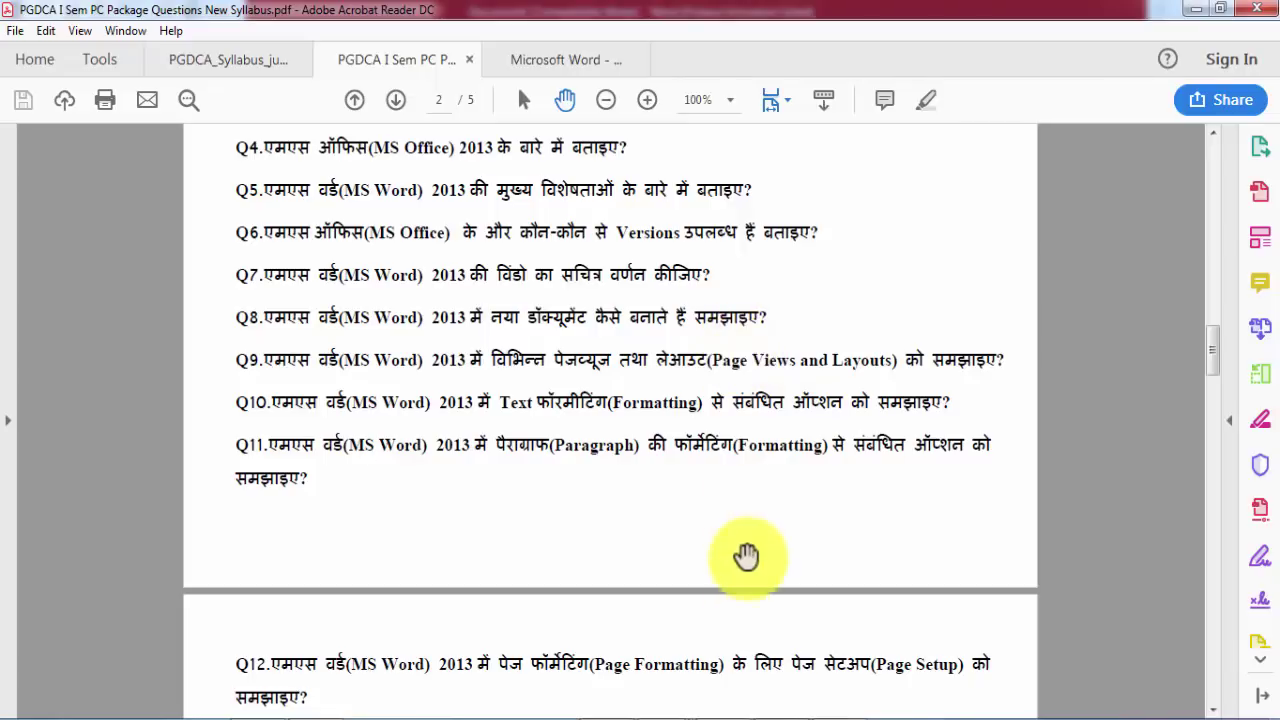
left_click(772, 716)
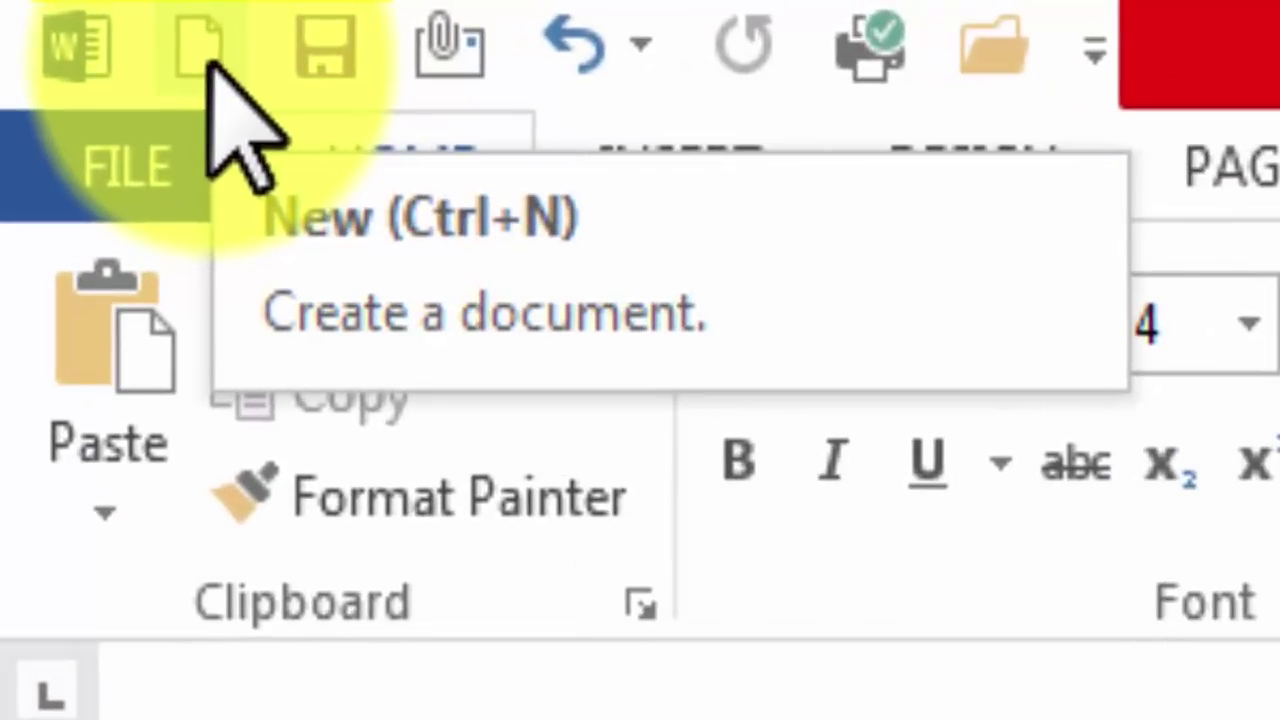
Step: Create several new blank documents with the New shortcut and Ctrl+N, ending on Document5
left_click(214, 45)
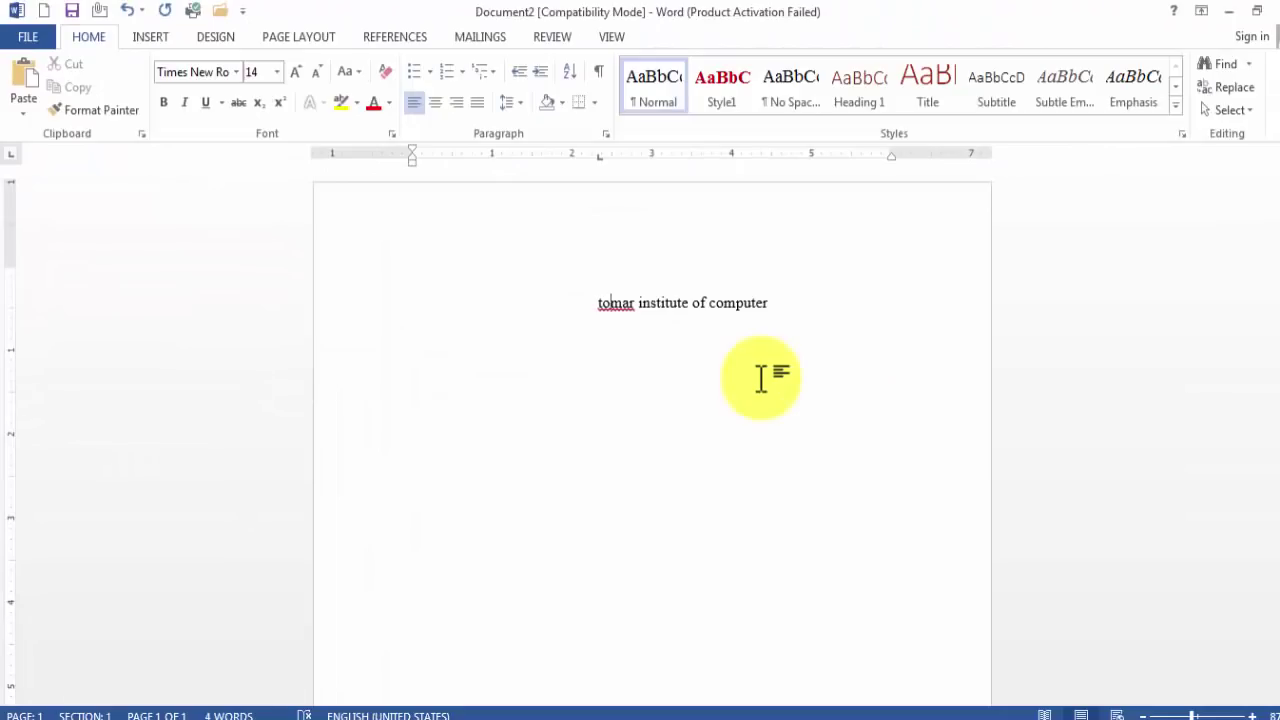
left_click(45, 14)
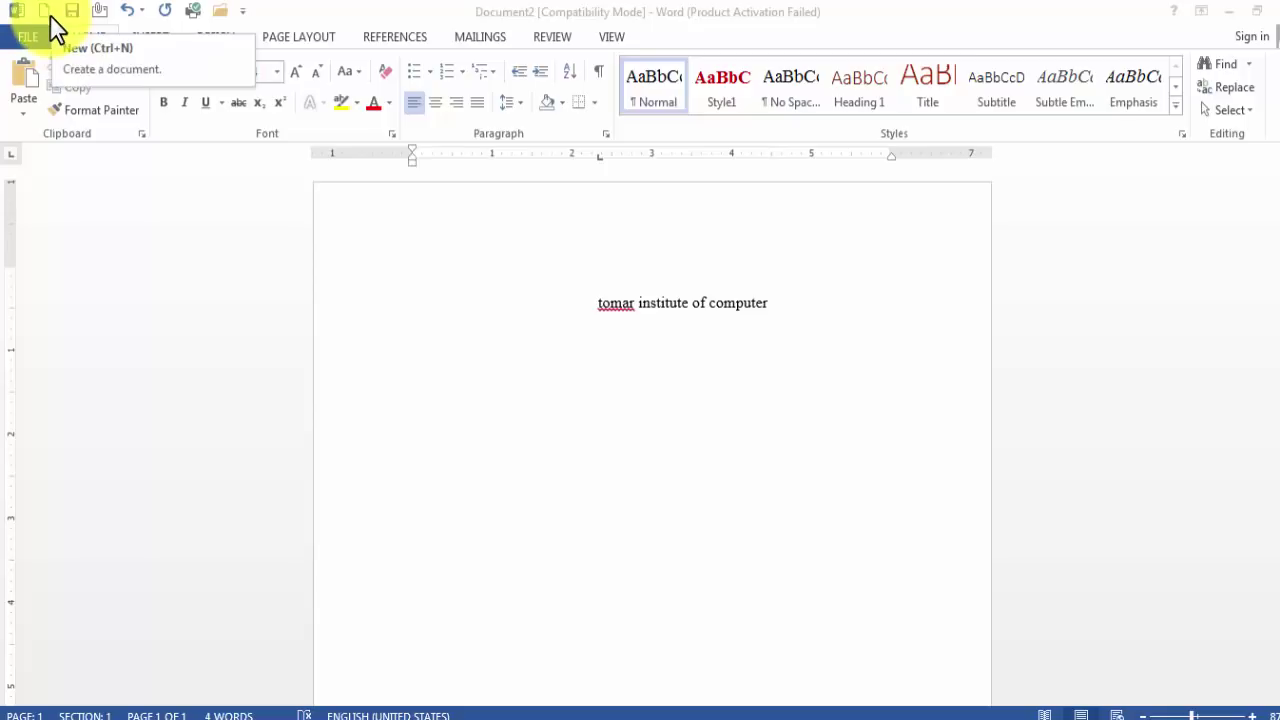
left_click(41, 14)
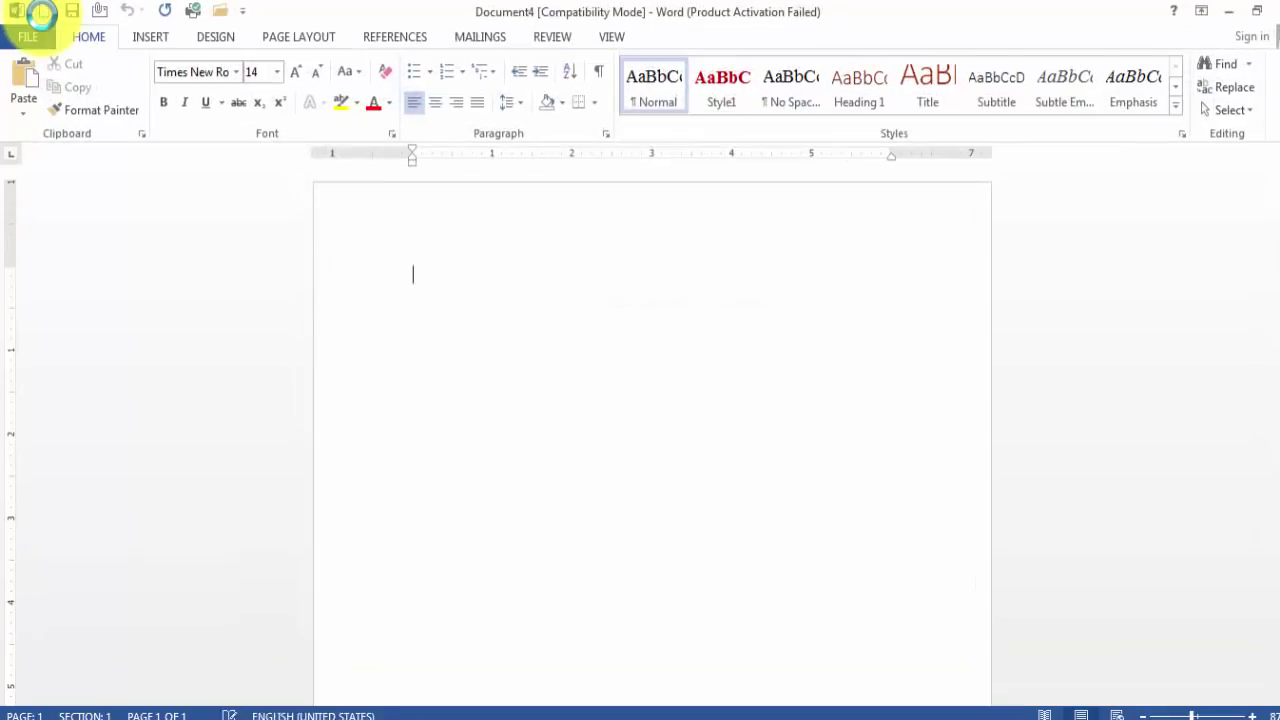
left_click(455, 291)
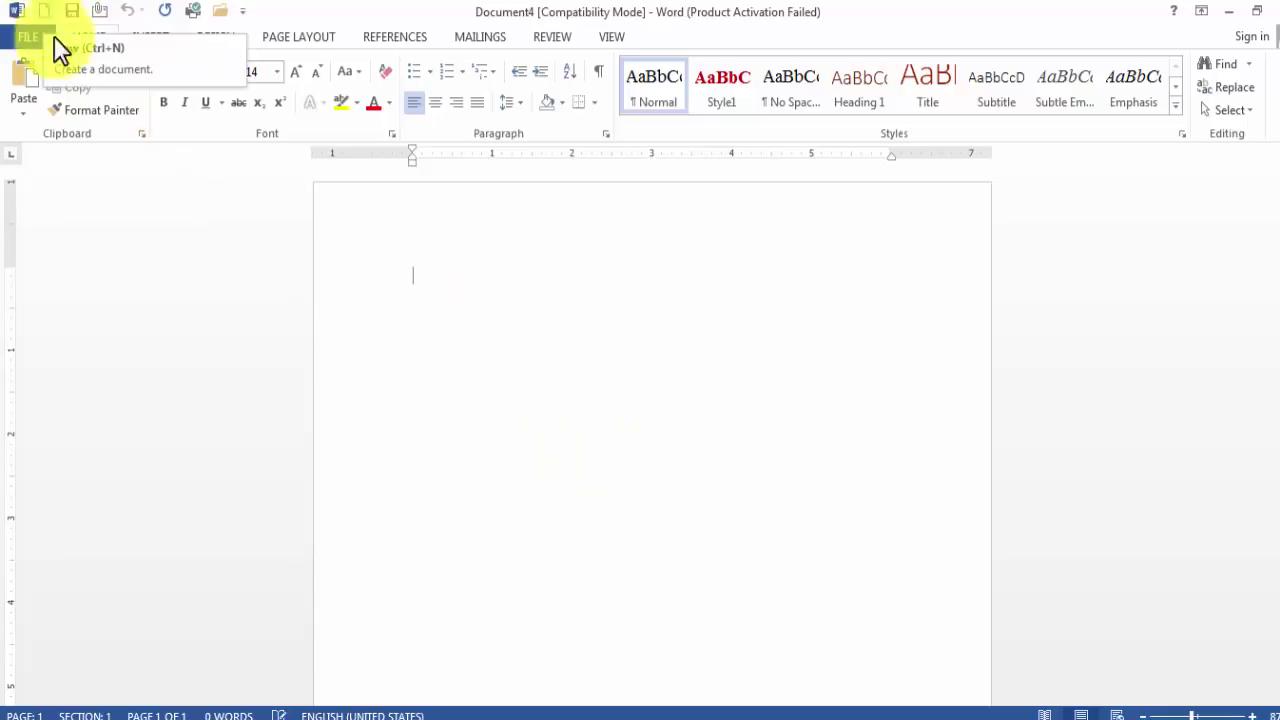
key("ctrl+n")
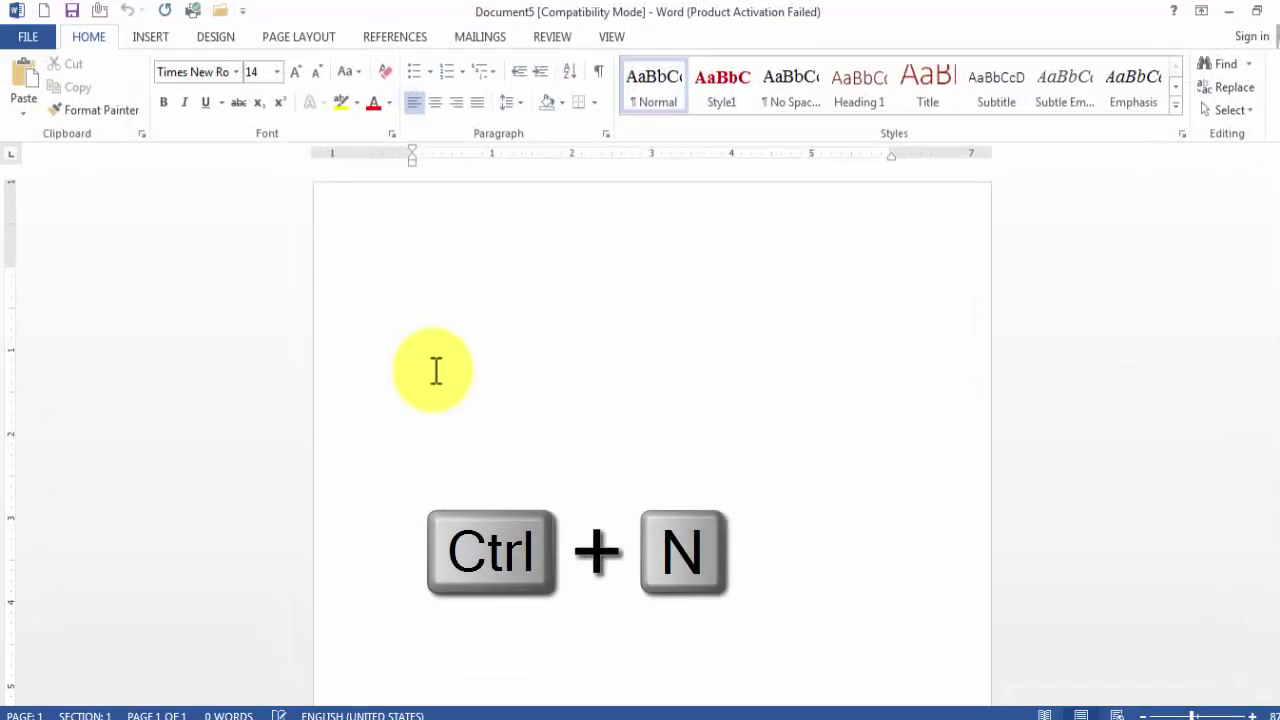
Step: Use FILE > New and the Blank document template to open Document6
left_click(18, 40)
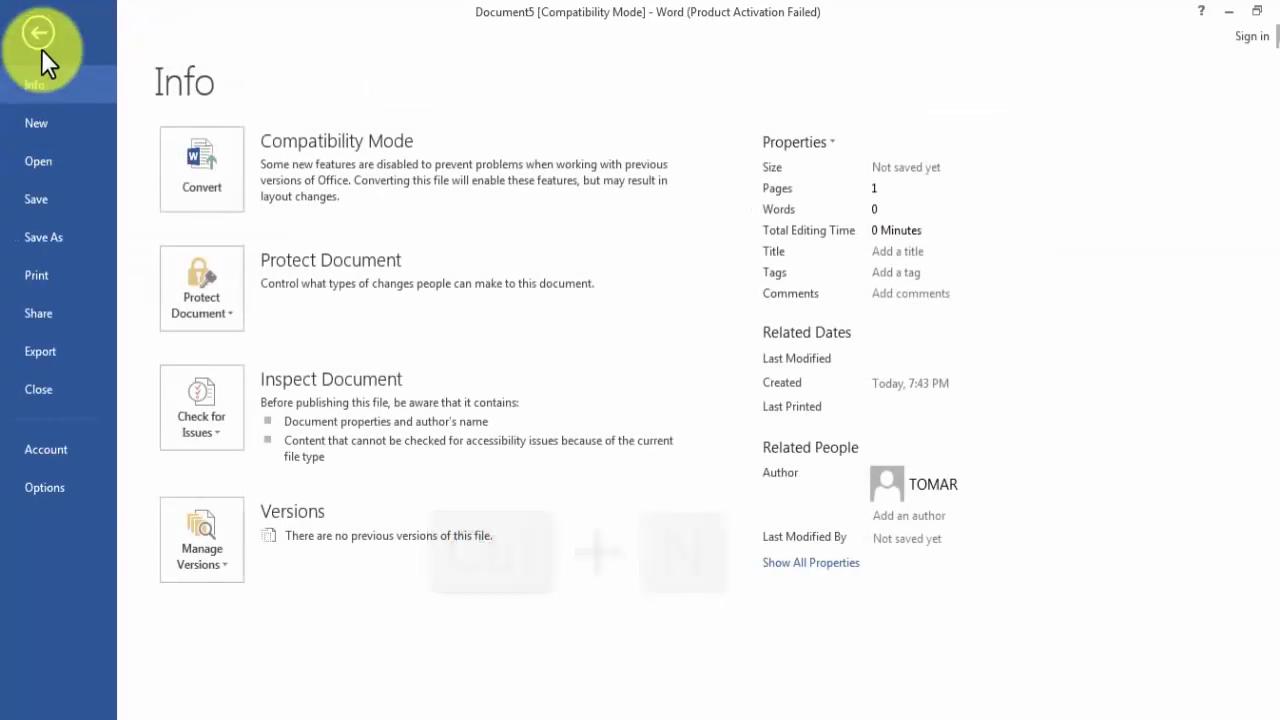
left_click(37, 125)
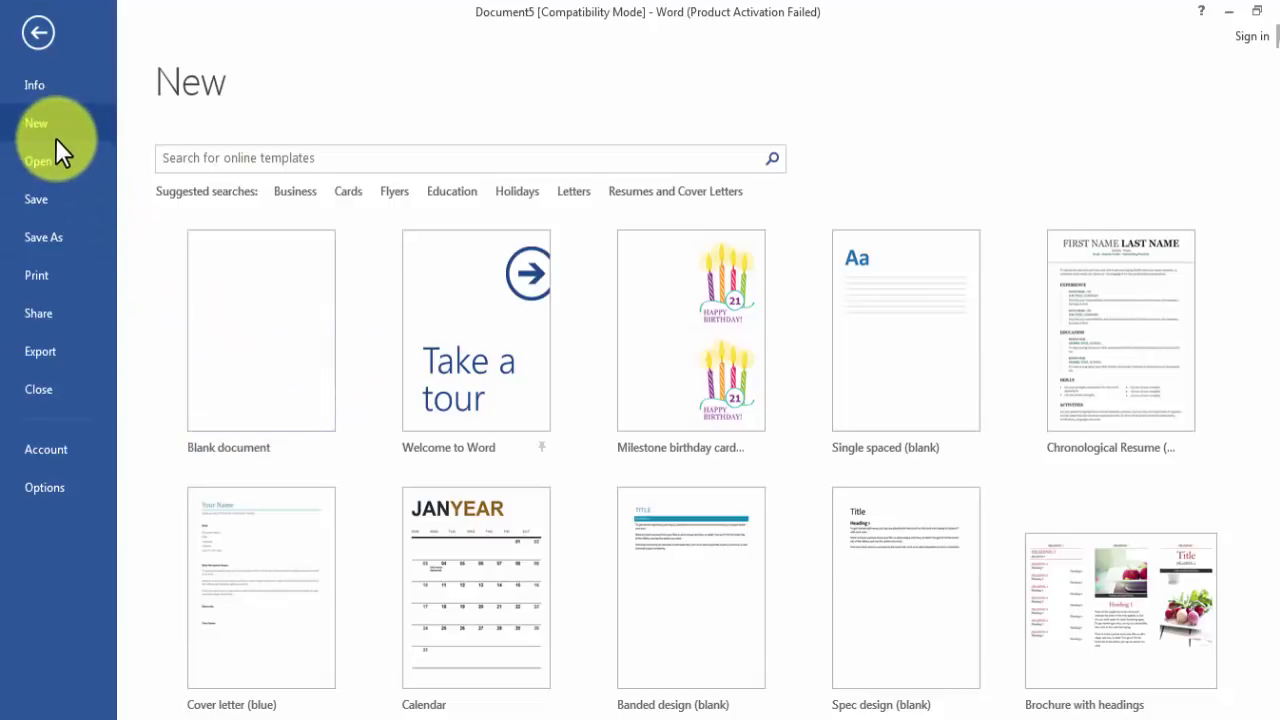
left_click(279, 390)
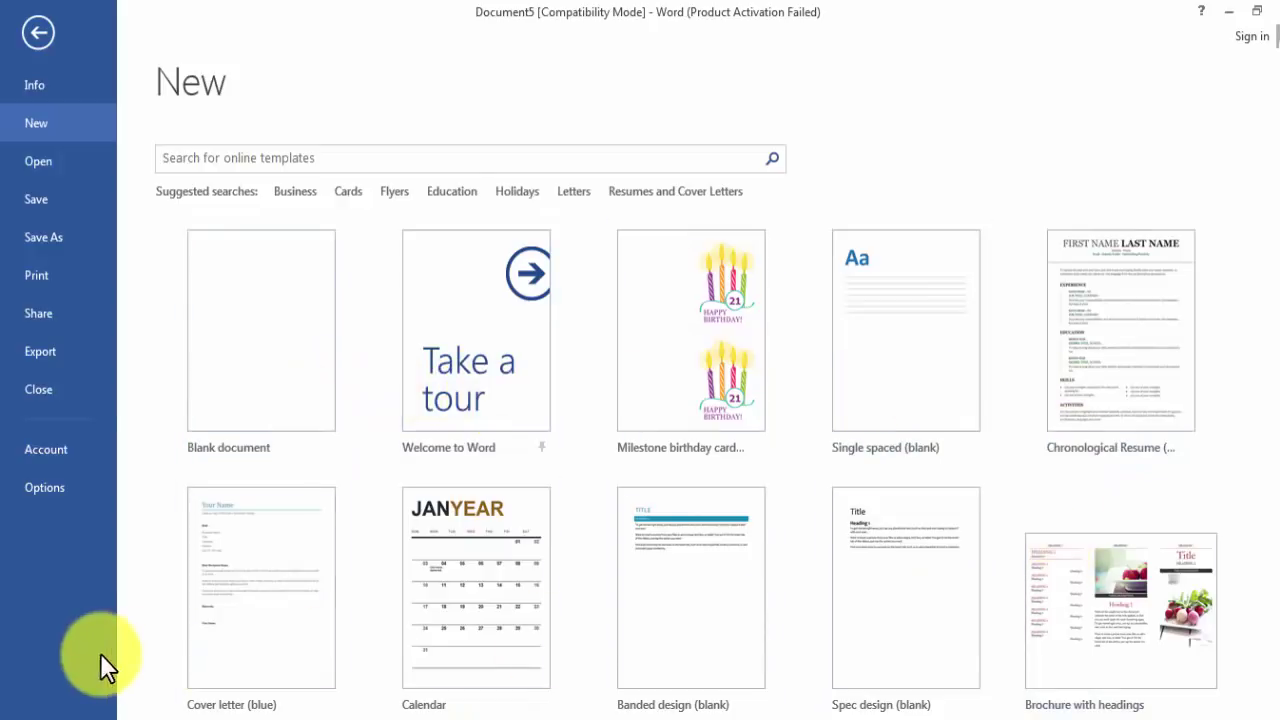
left_click(245, 370)
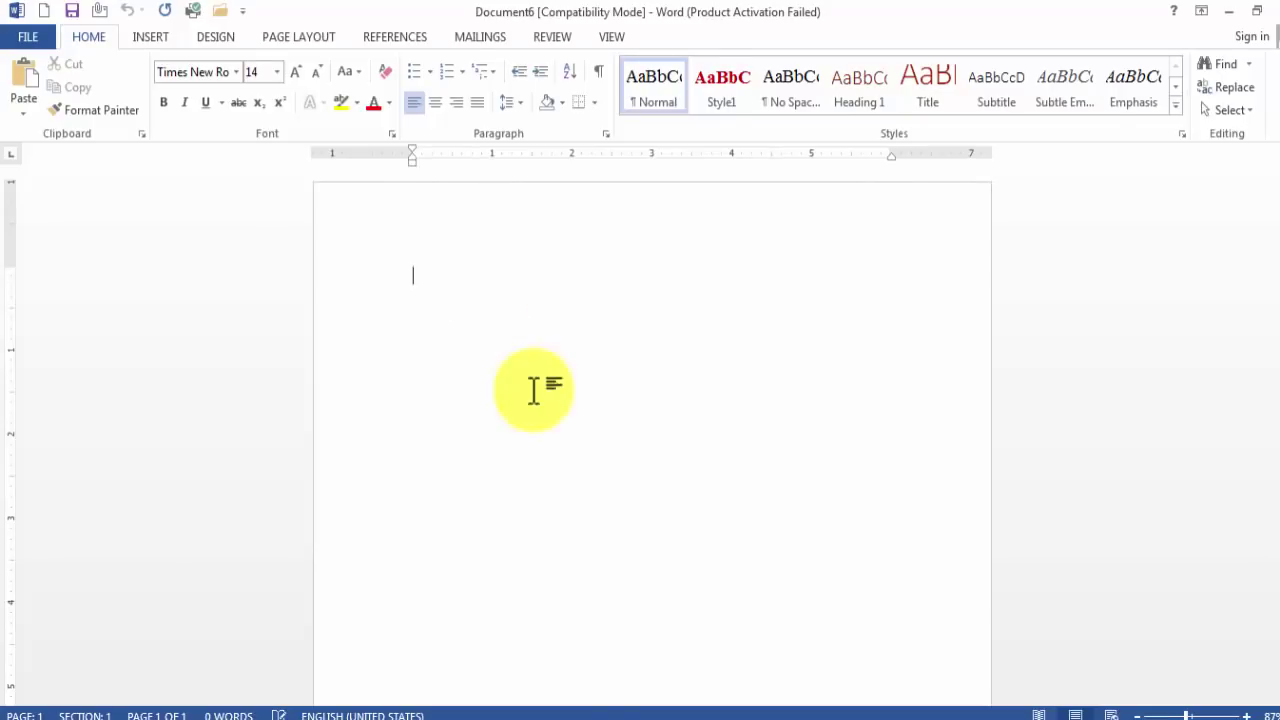
Step: Bring the question PDF forward in Acrobat Reader and scroll down through its MS Word questions
left_click(675, 712)
left_click(668, 680)
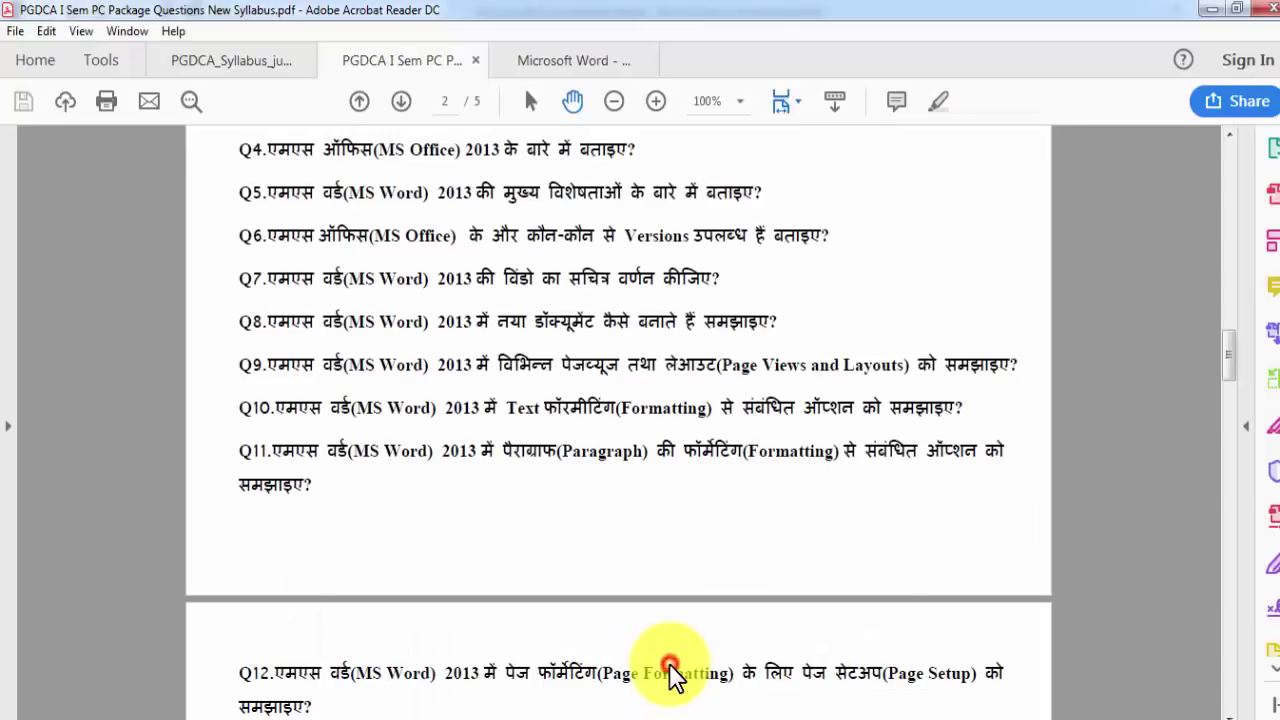
scroll(555, 405, "down", 1)
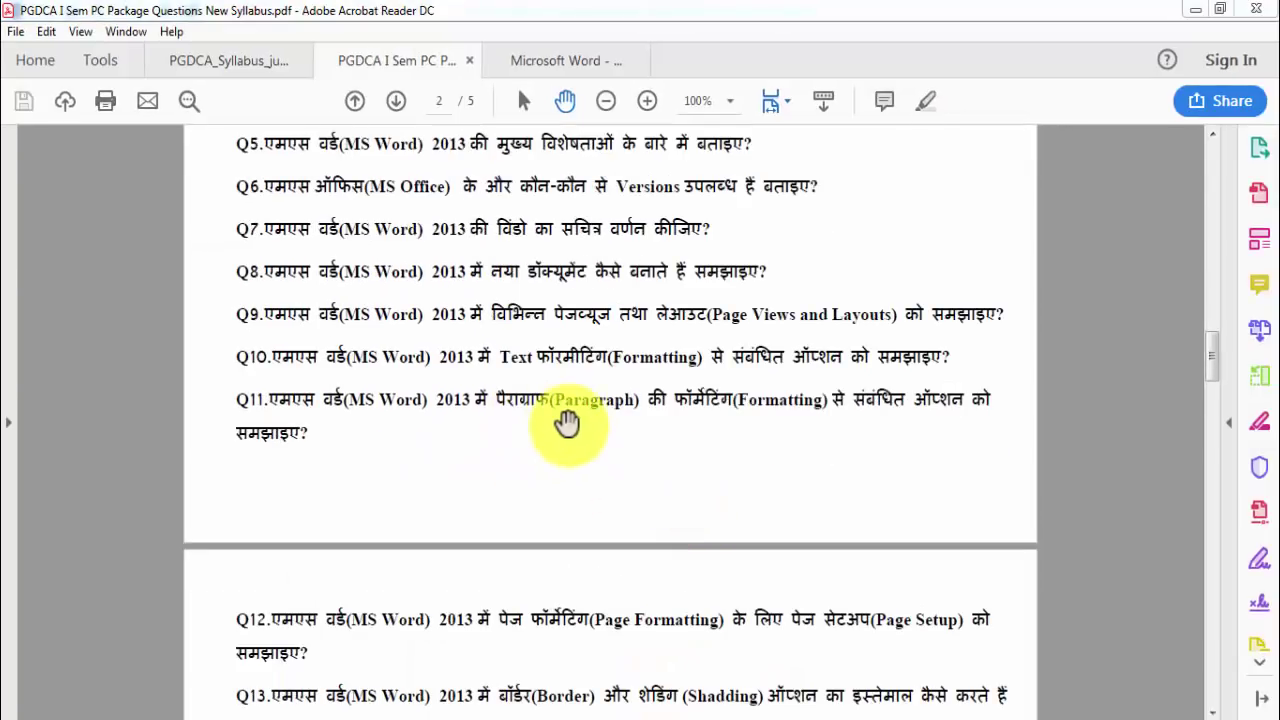
scroll(566, 423, "down", 1)
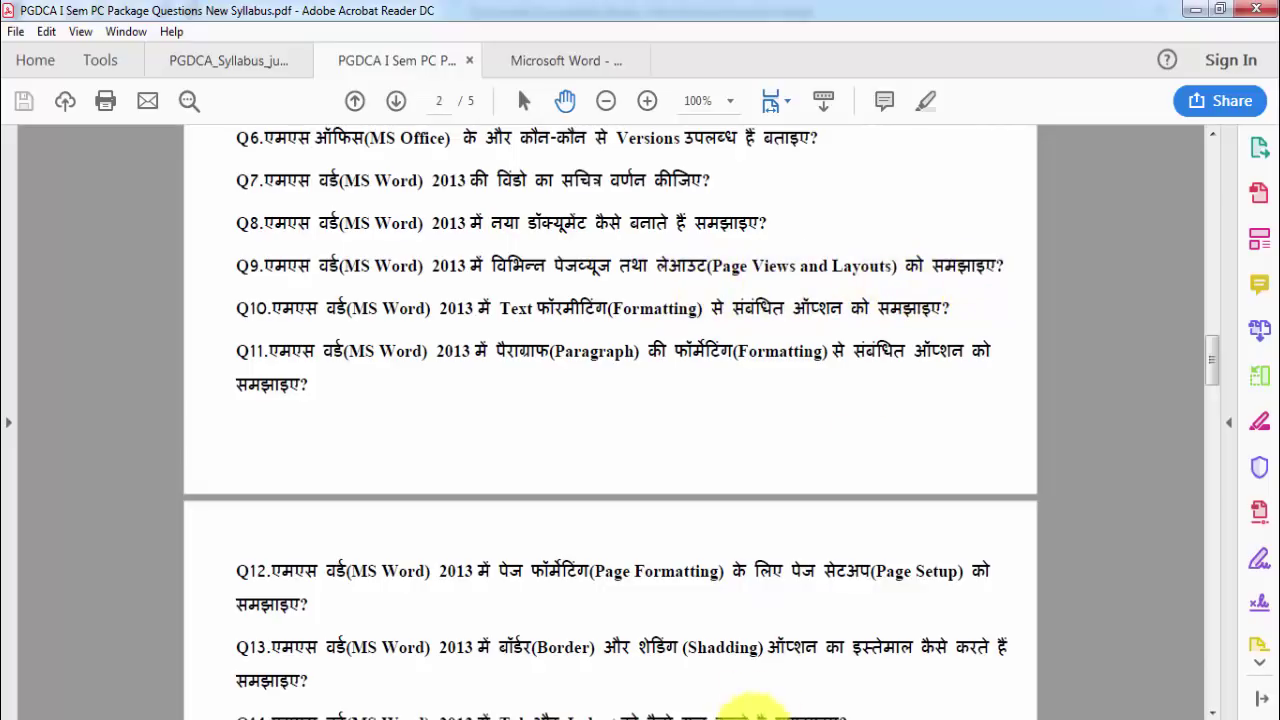
Step: Return to the blank Document5 in Word and place the cursor on its empty page
mouse_move(785, 716)
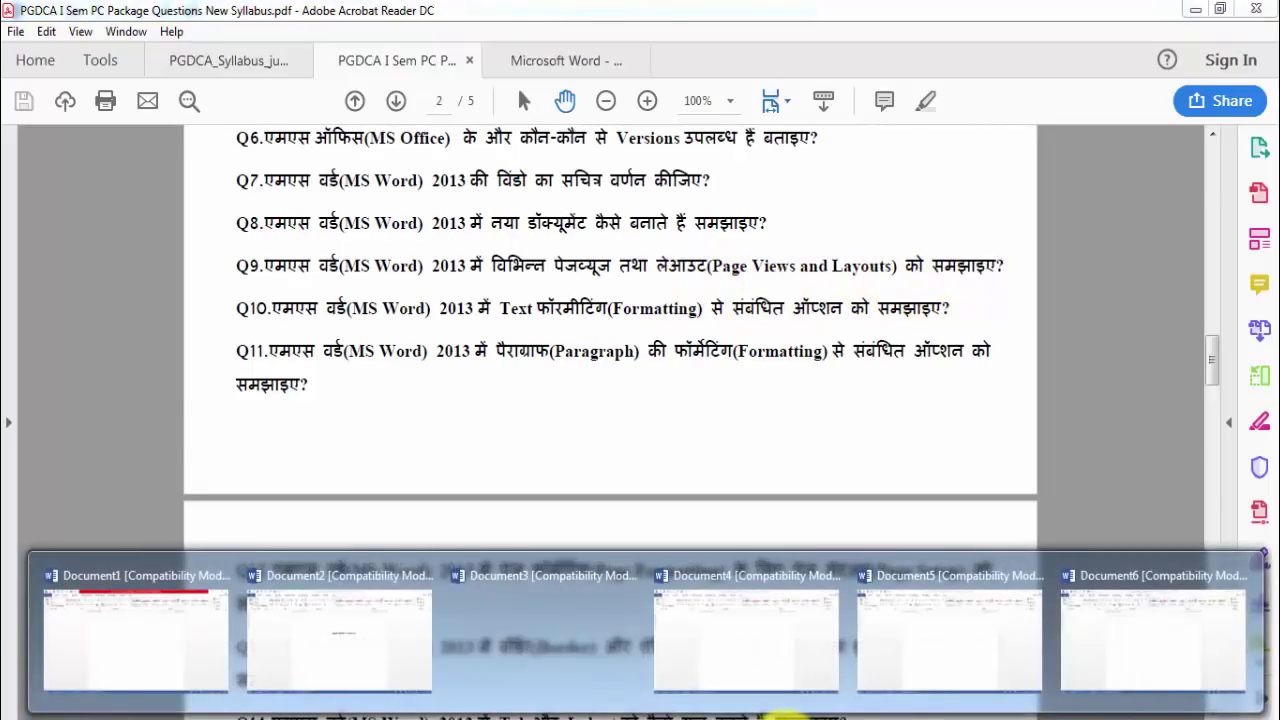
left_click(971, 620)
left_click(540, 335)
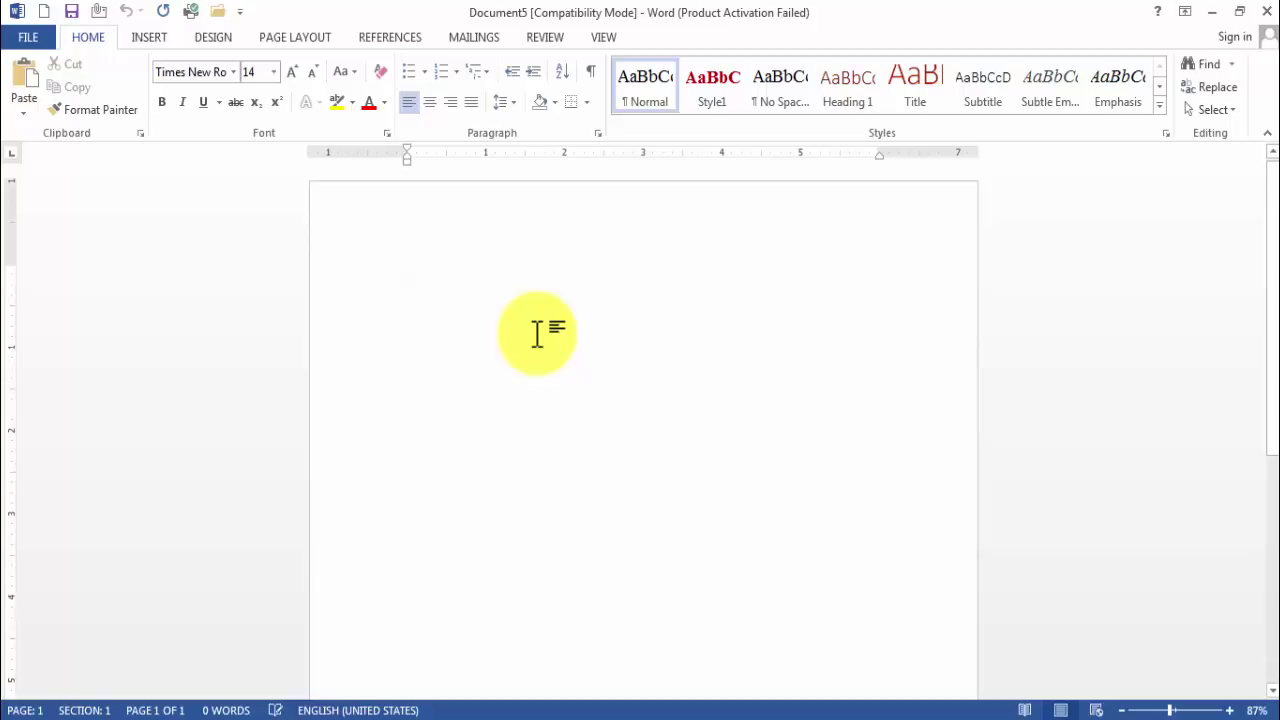
type("=rand(5,5")
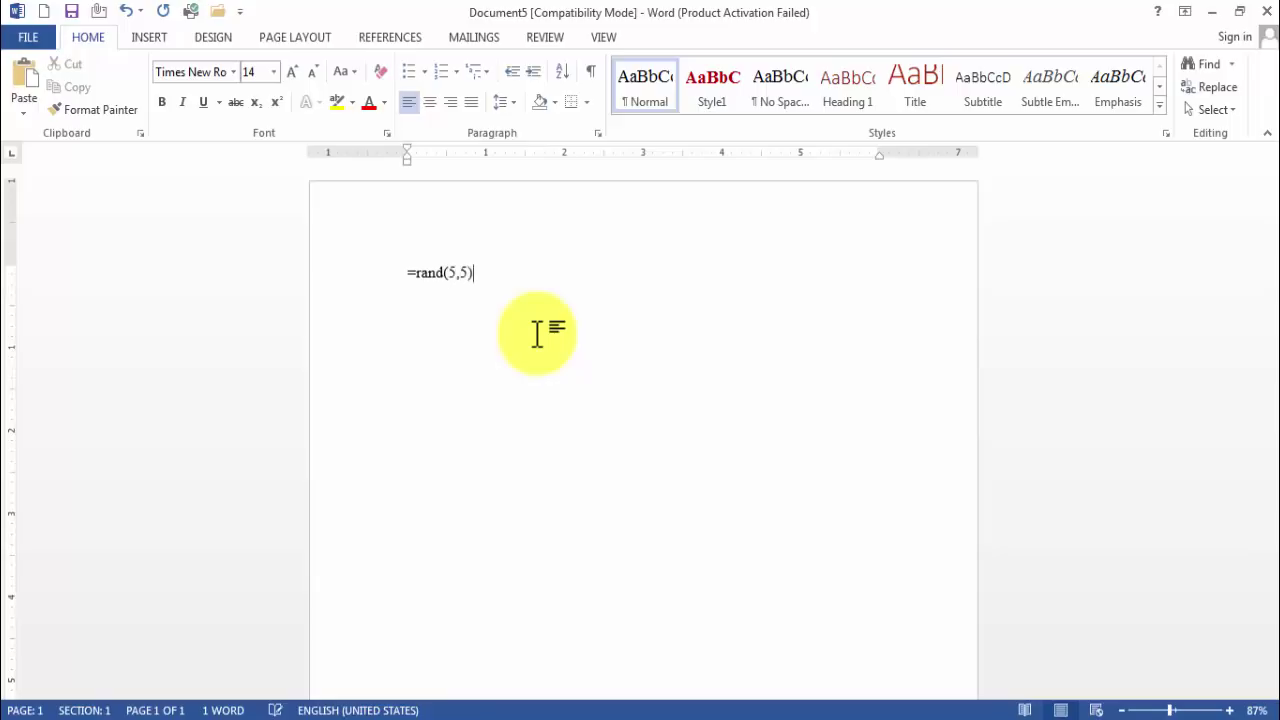
key("Return")
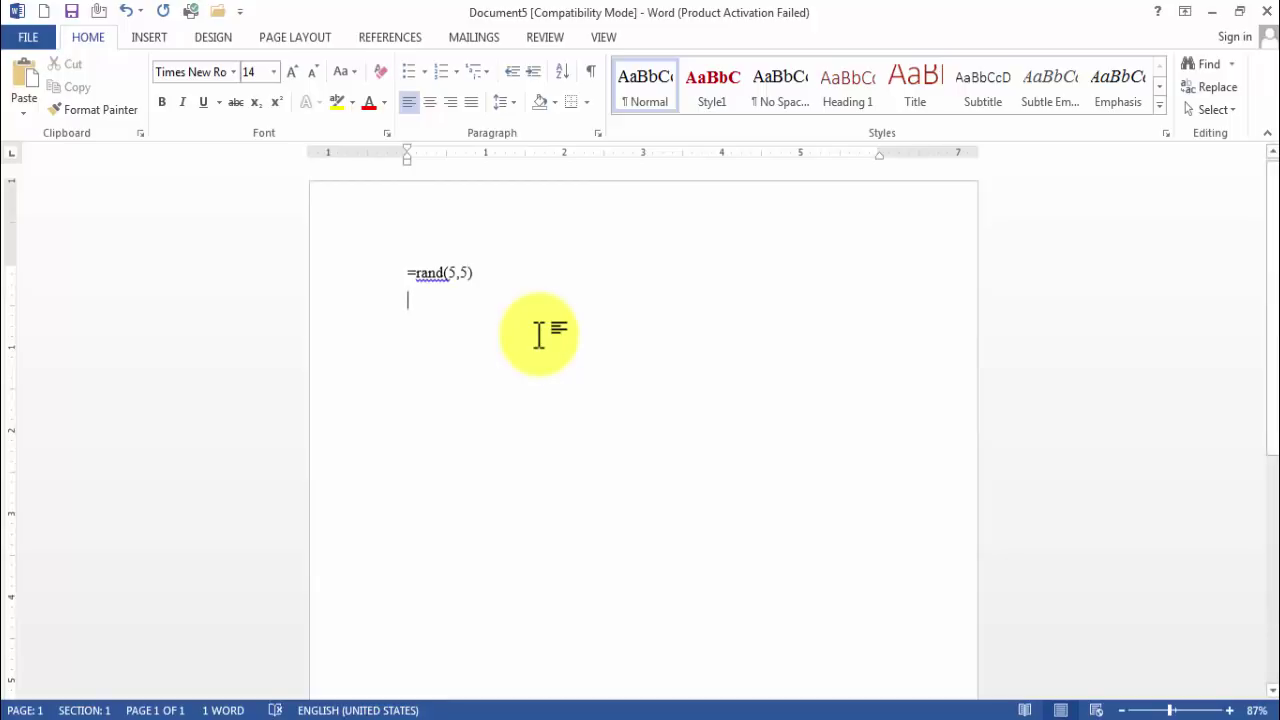
left_click(491, 280)
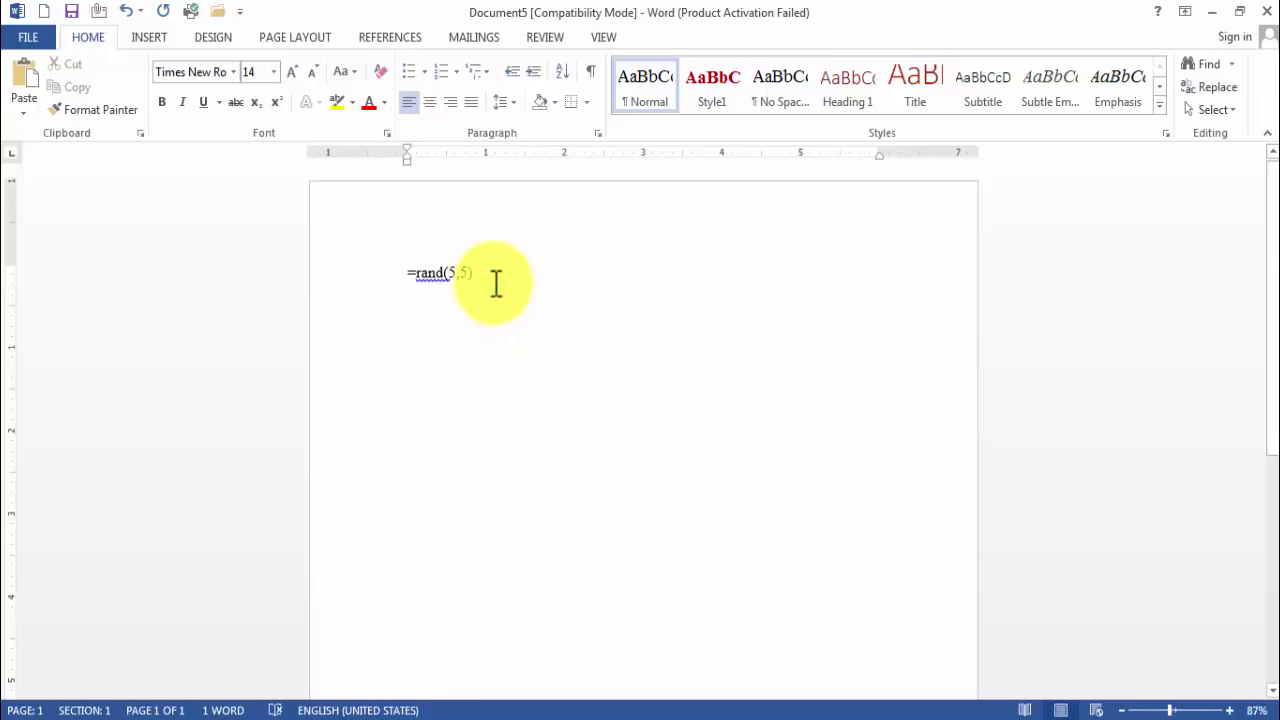
key("BackSpace")
key("BackSpace")
key("BackSpace")
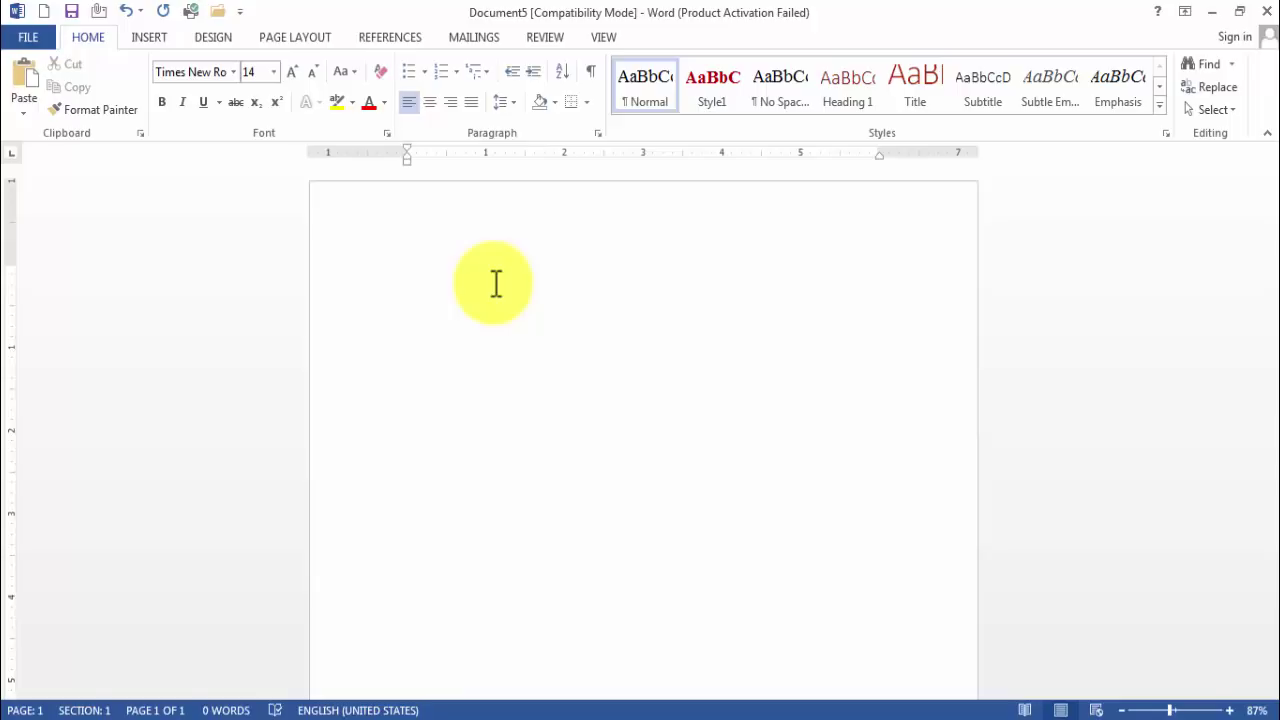
left_click(22, 712)
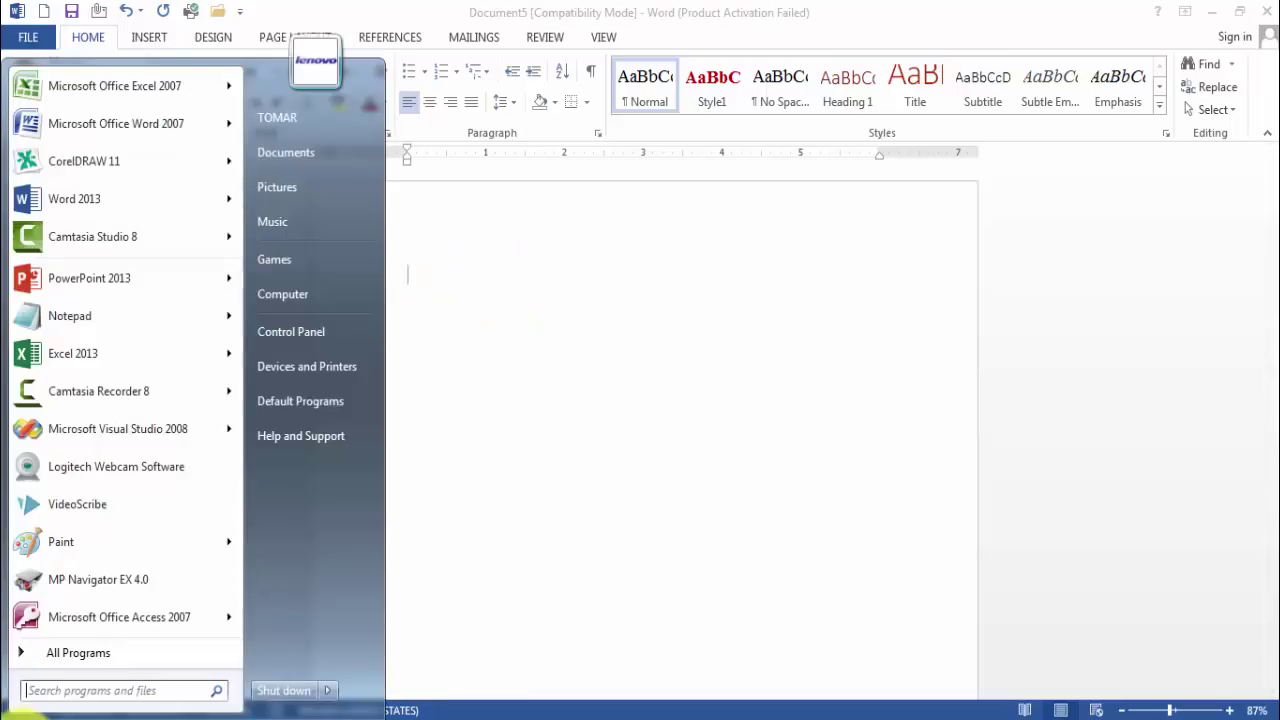
mouse_move(97, 136)
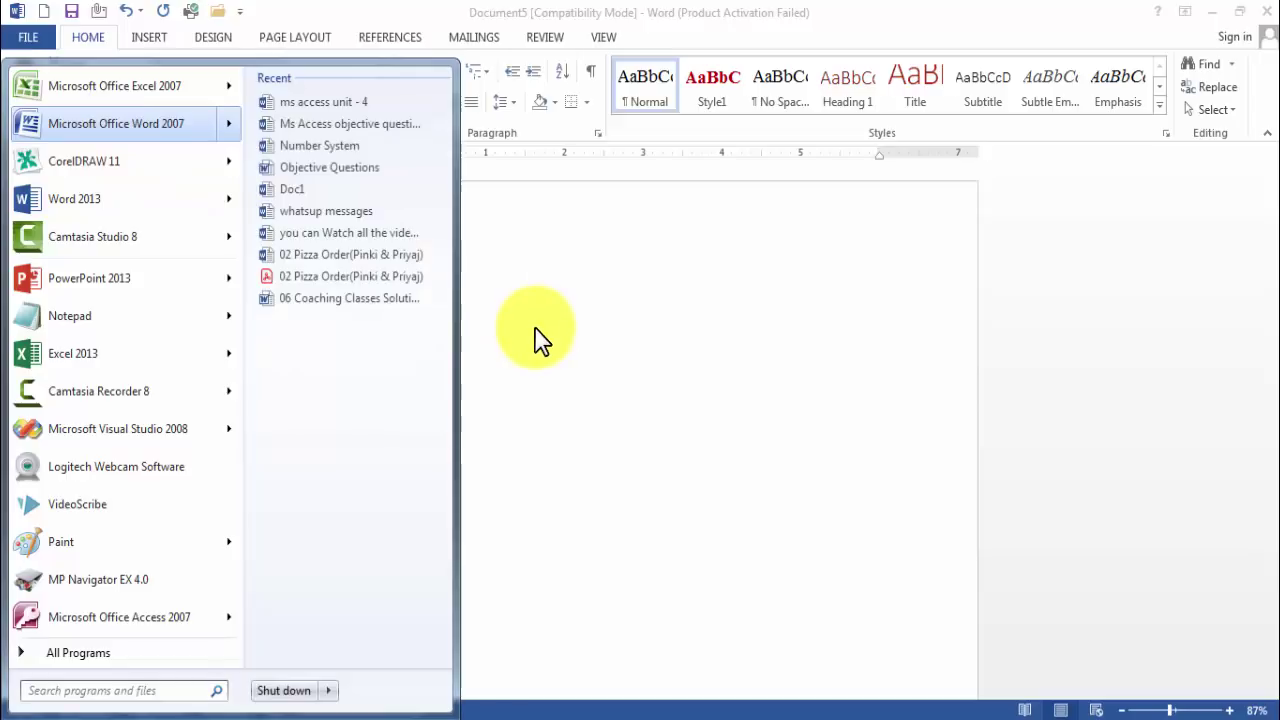
left_click(350, 148)
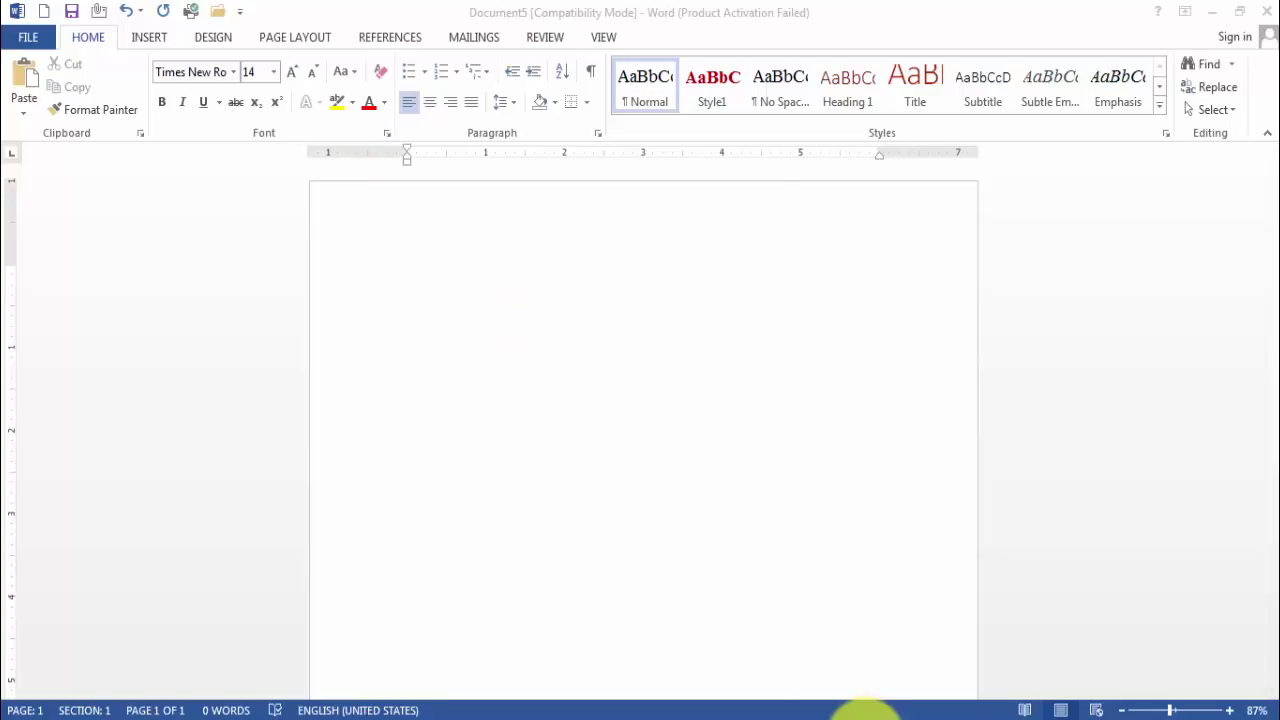
mouse_move(664, 712)
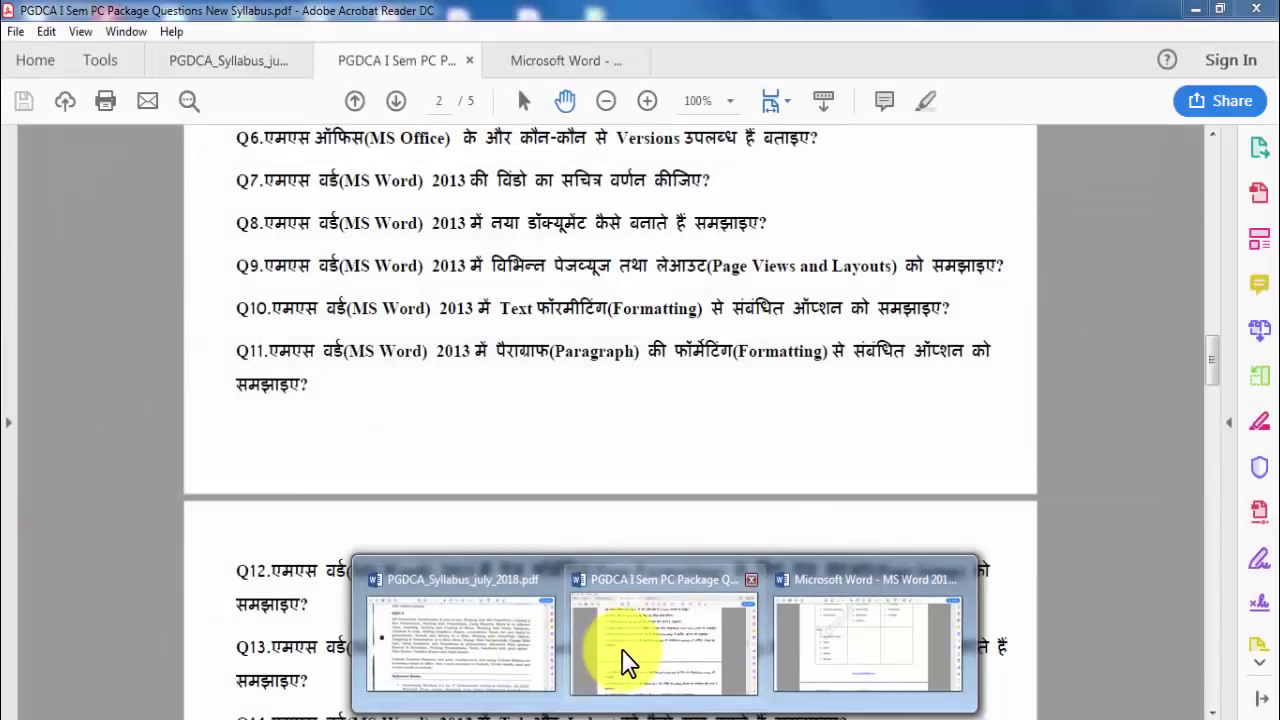
Step: Bring the question PDF forward and scroll back up through its questions
left_click(622, 650)
scroll(568, 463, "up", 10)
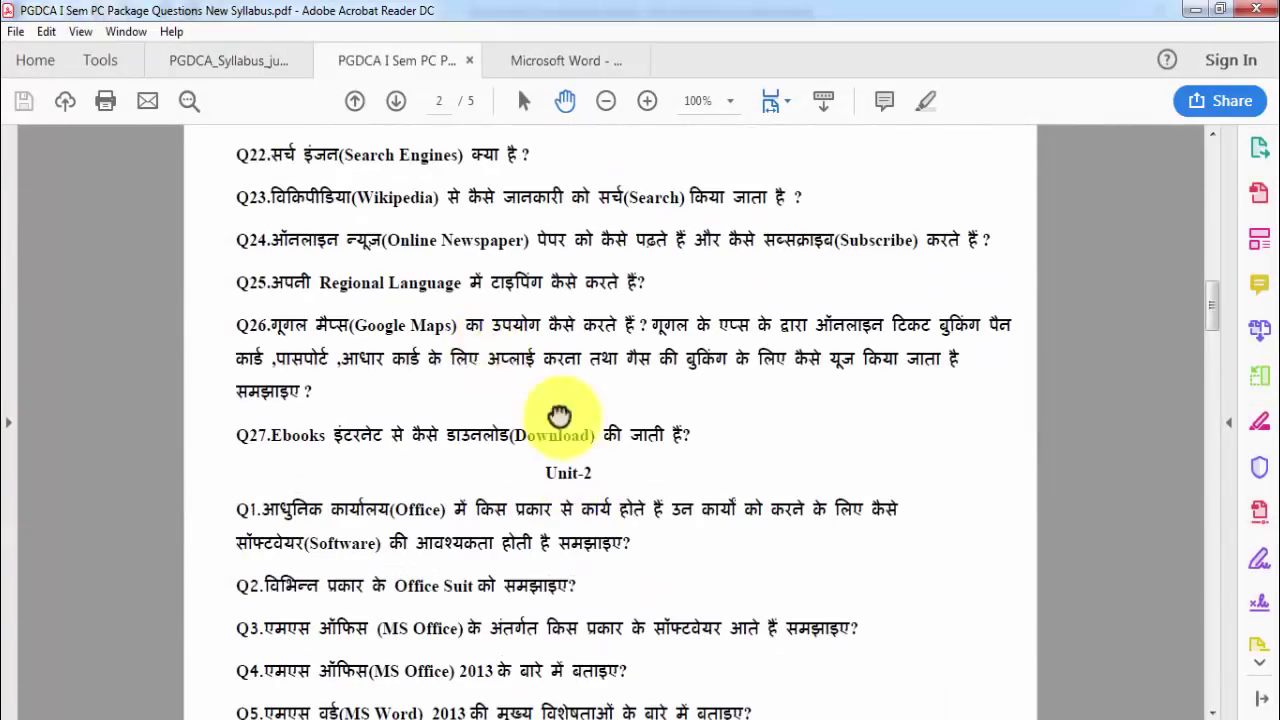
scroll(505, 374, "up", 10)
scroll(508, 377, "up", 2)
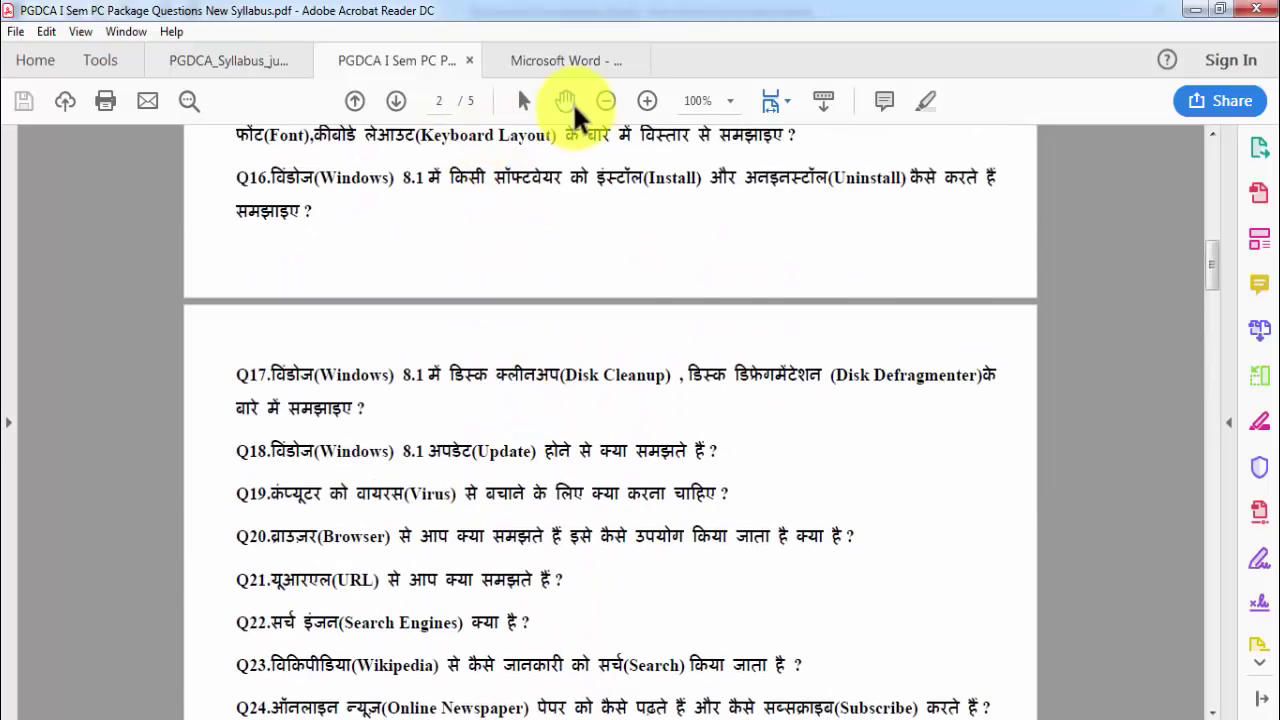
scroll(598, 350, "up", 4)
Step: Switch back to Word with Alt+Tab and scroll through the Hindi Q1–Q10 list in Document5
key("alt+Tab")
scroll(600, 443, "up", 2)
scroll(600, 457, "down", 5)
scroll(600, 455, "down", 4)
scroll(600, 457, "down", 3)
scroll(600, 450, "up", 6)
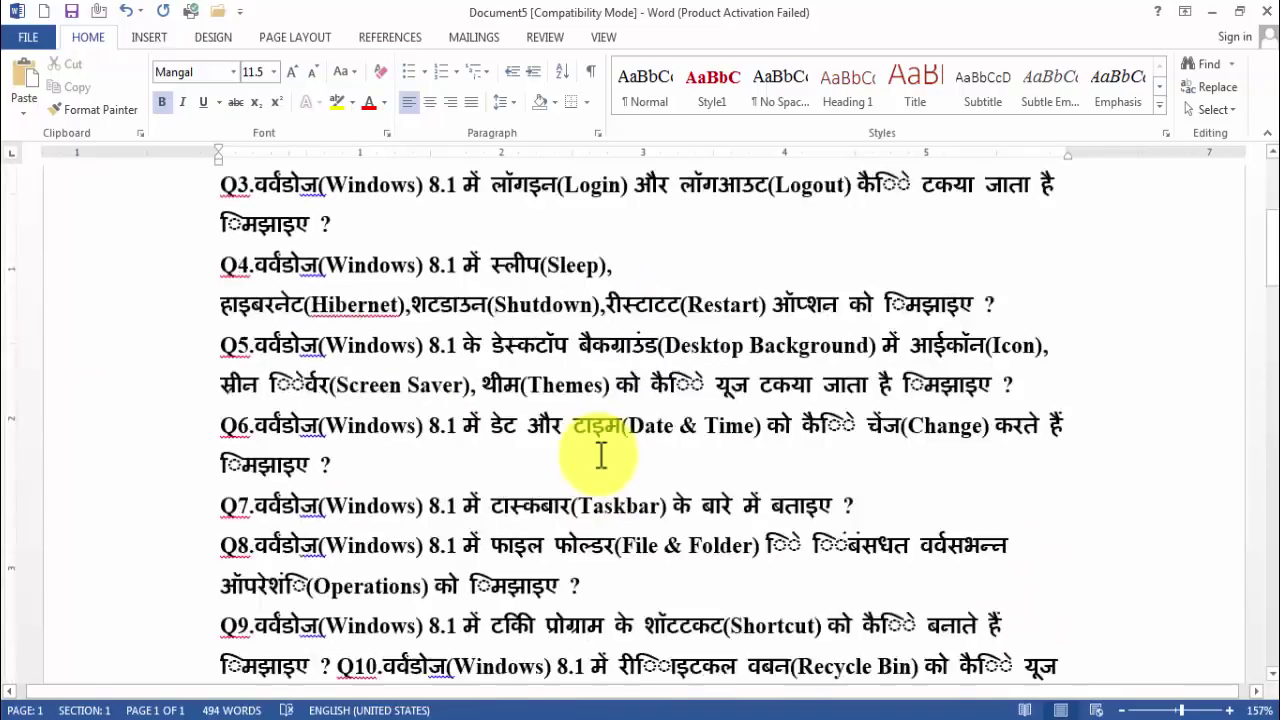
scroll(600, 455, "up", 3)
Step: Scroll the 494-word question list and show the VIEW ribbon commands
scroll(601, 455, "down", 3)
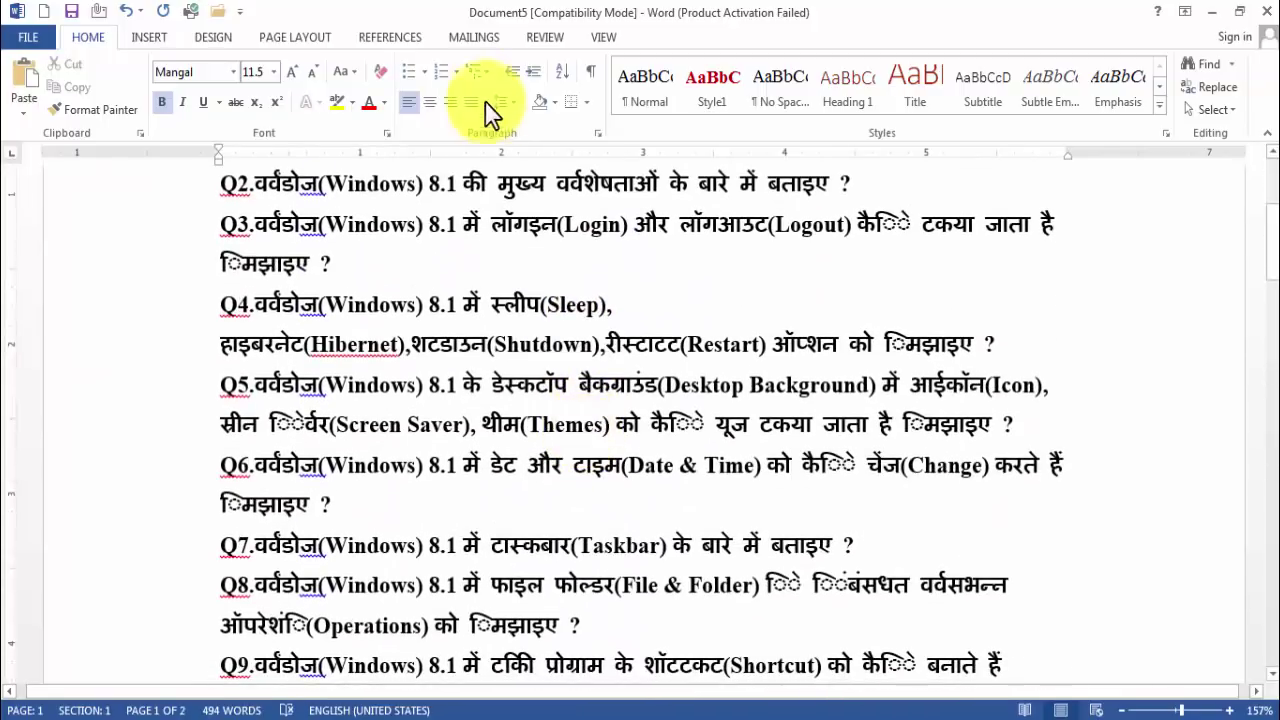
left_click(603, 38)
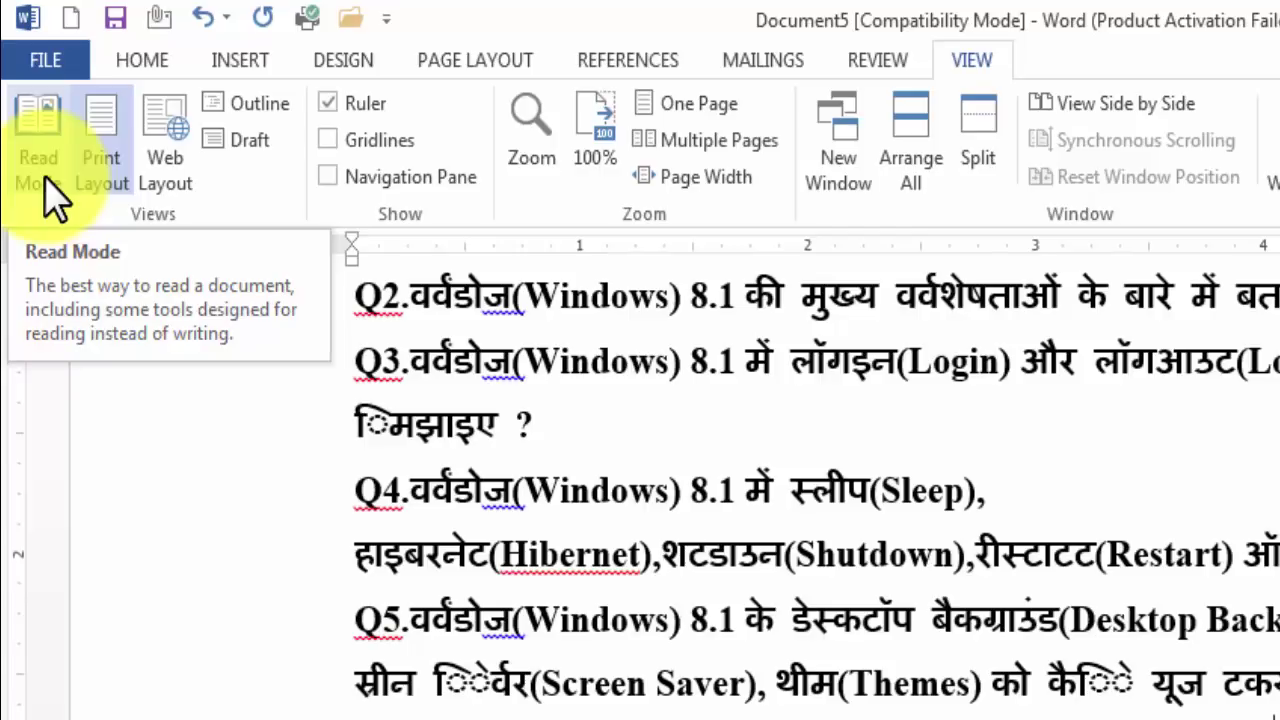
Step: Switch the question list to Read Mode and page forward and back through the screens
left_click(38, 152)
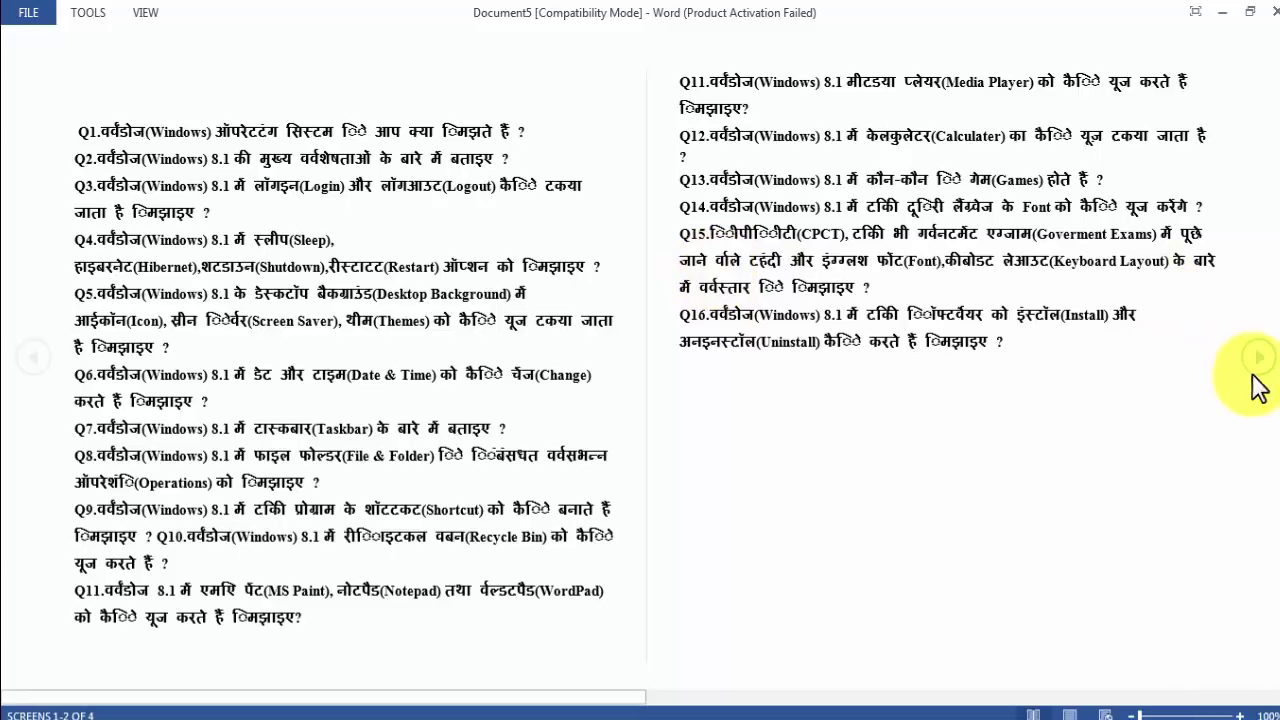
left_click(1258, 362)
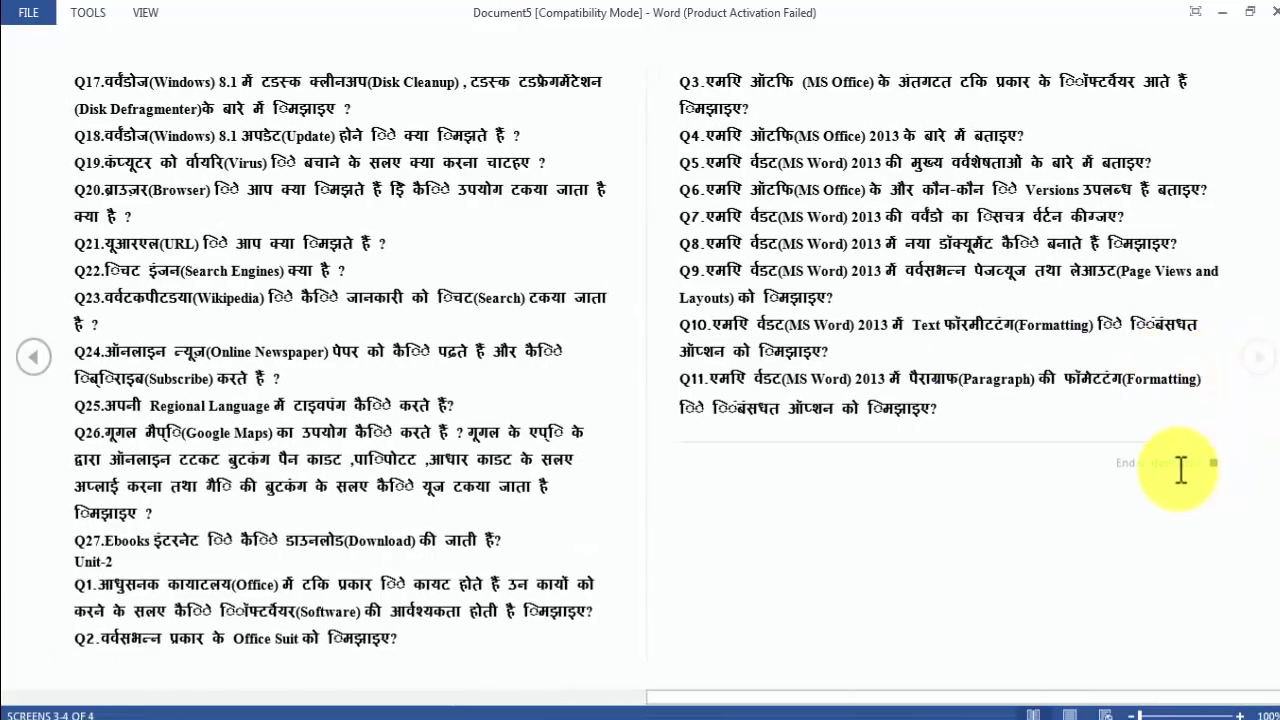
left_click(20, 372)
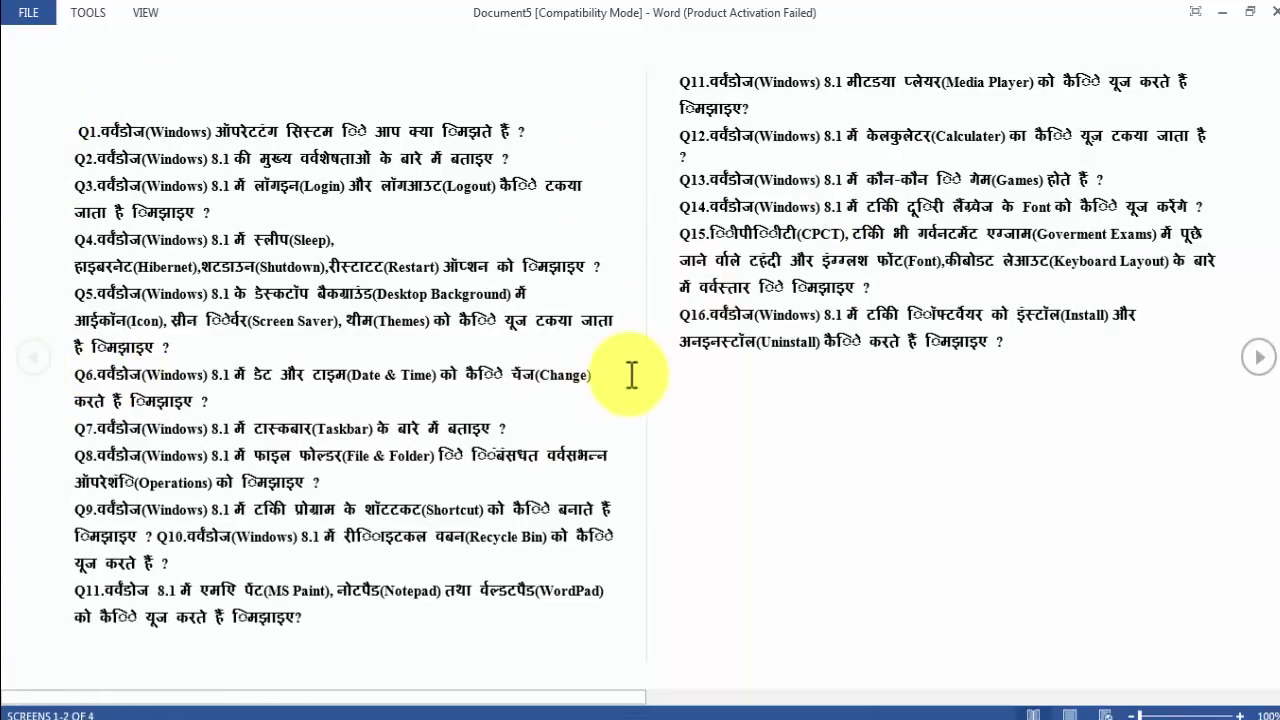
Step: Exit Read Mode back to Print Layout and zoom the page out to 80%
right_click(745, 243)
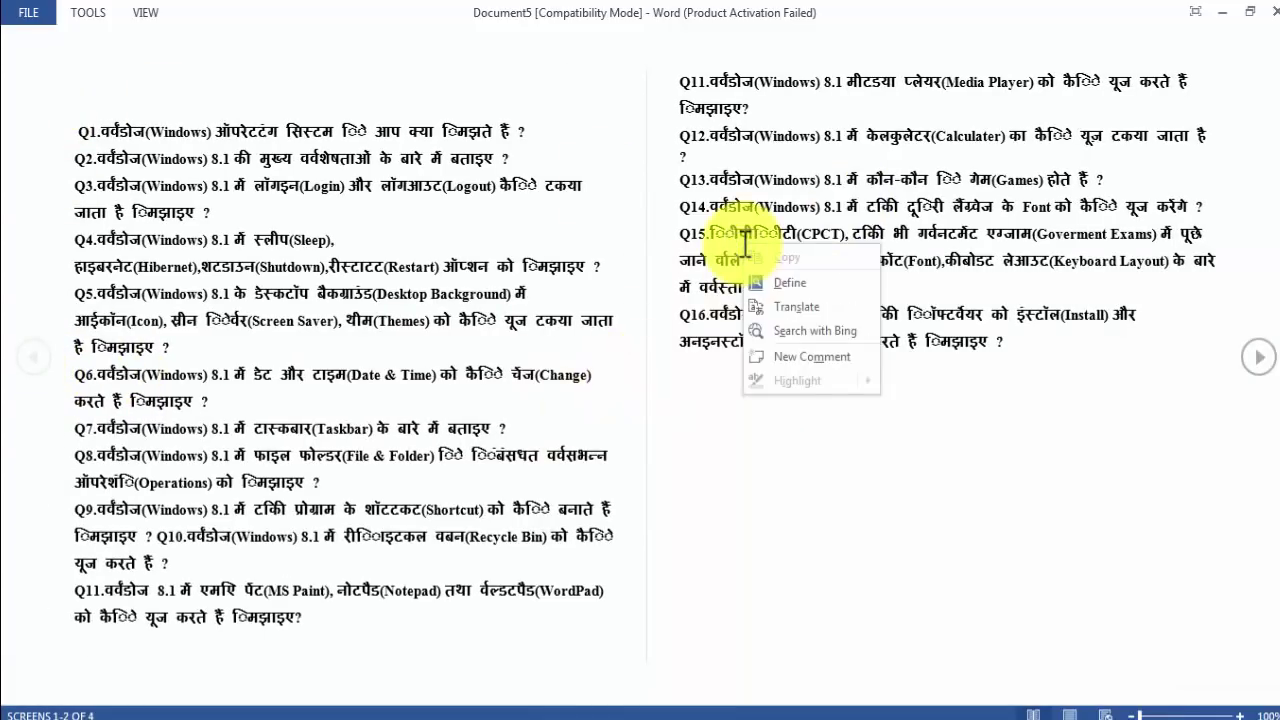
key("Escape")
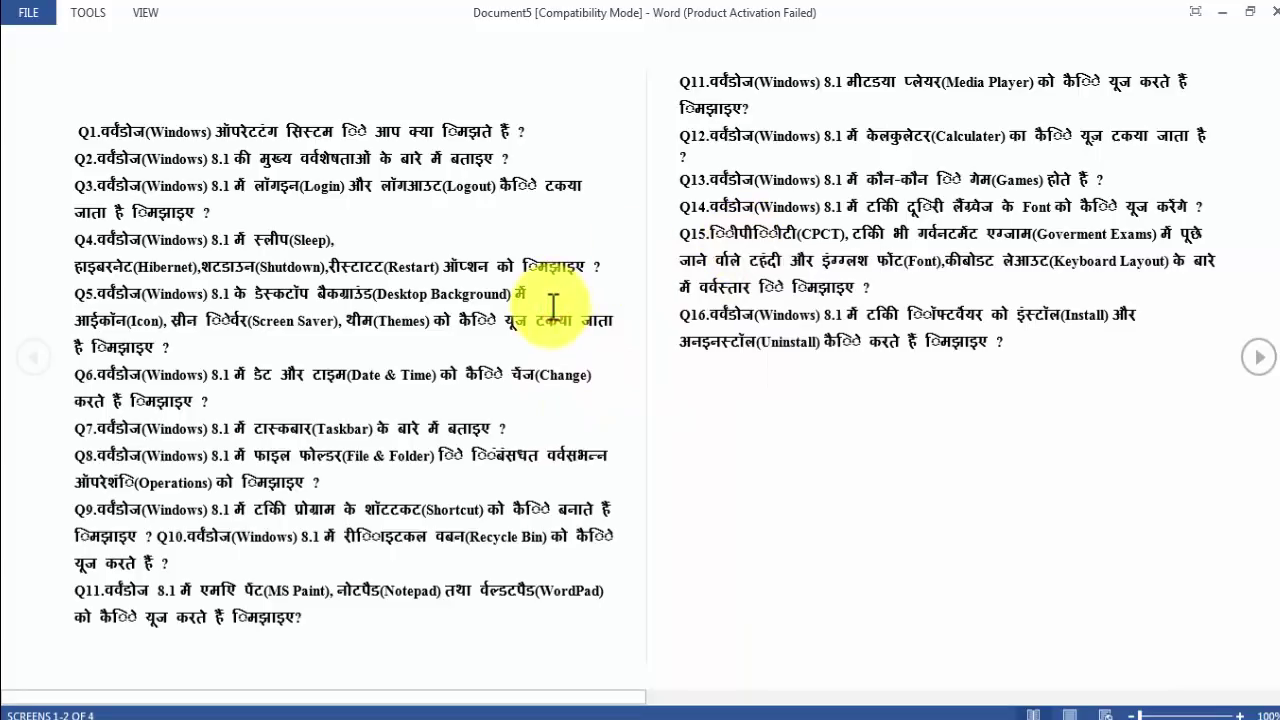
key("Escape")
key("Escape")
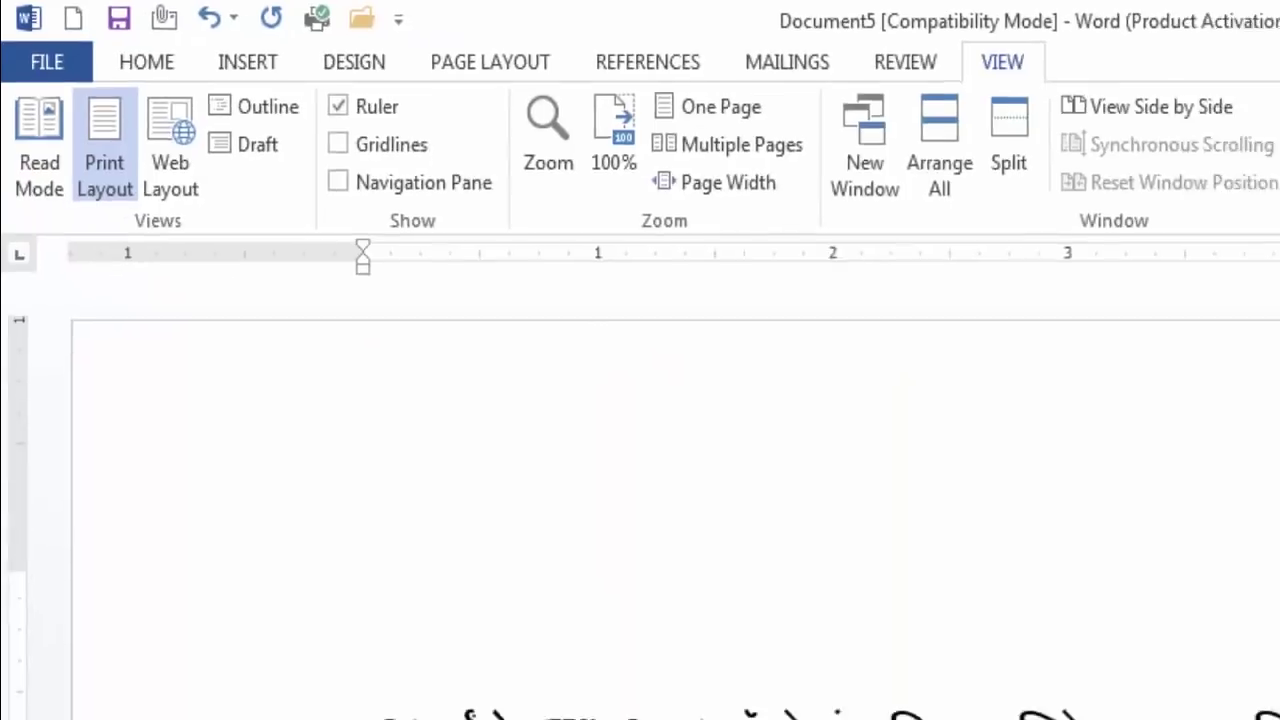
left_click_drag(1180, 702, 1166, 710)
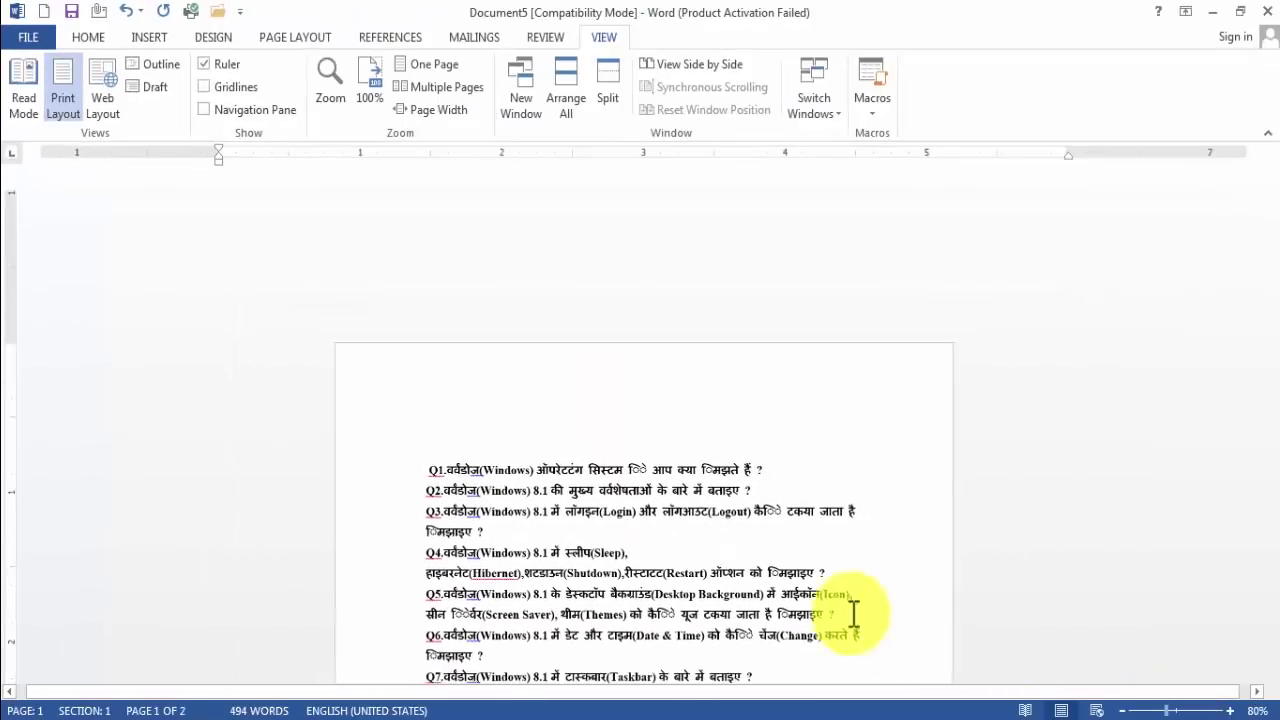
scroll(840, 600, "down", 5)
left_click(680, 462)
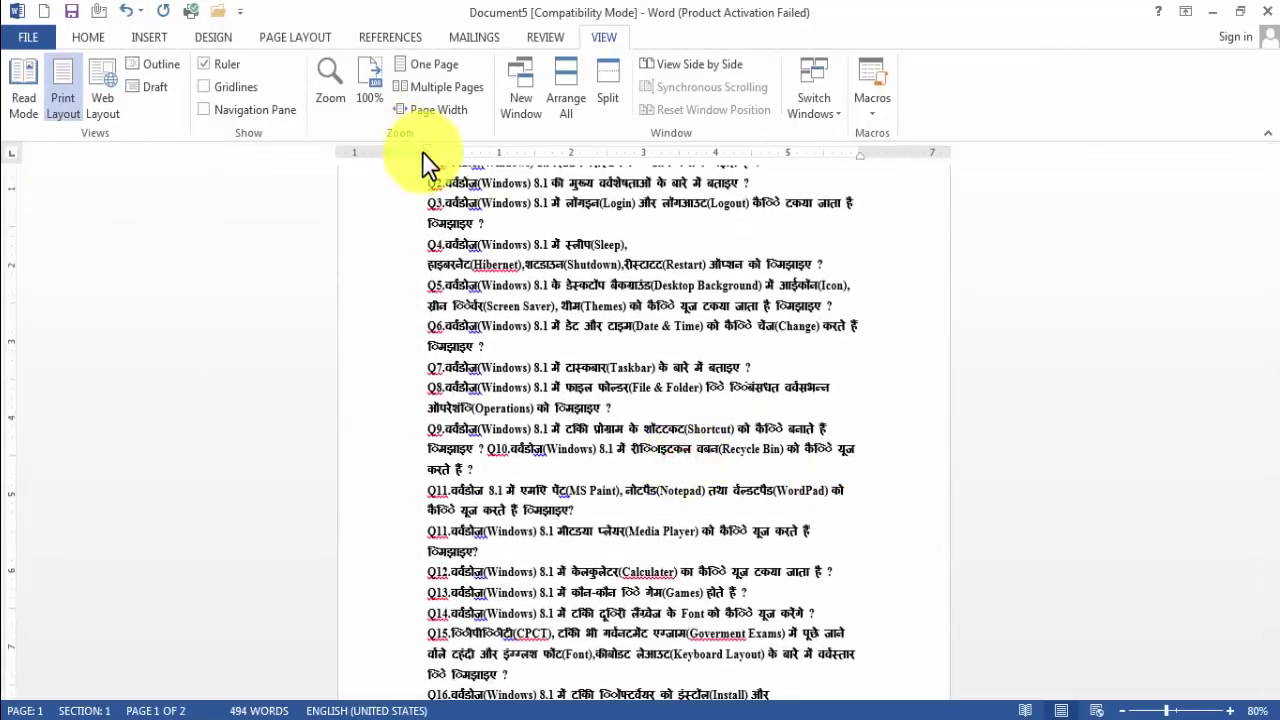
scroll(640, 470, "down", 10)
scroll(643, 460, "up", 3)
scroll(643, 450, "up", 8)
scroll(590, 420, "up", 4)
left_click(575, 370)
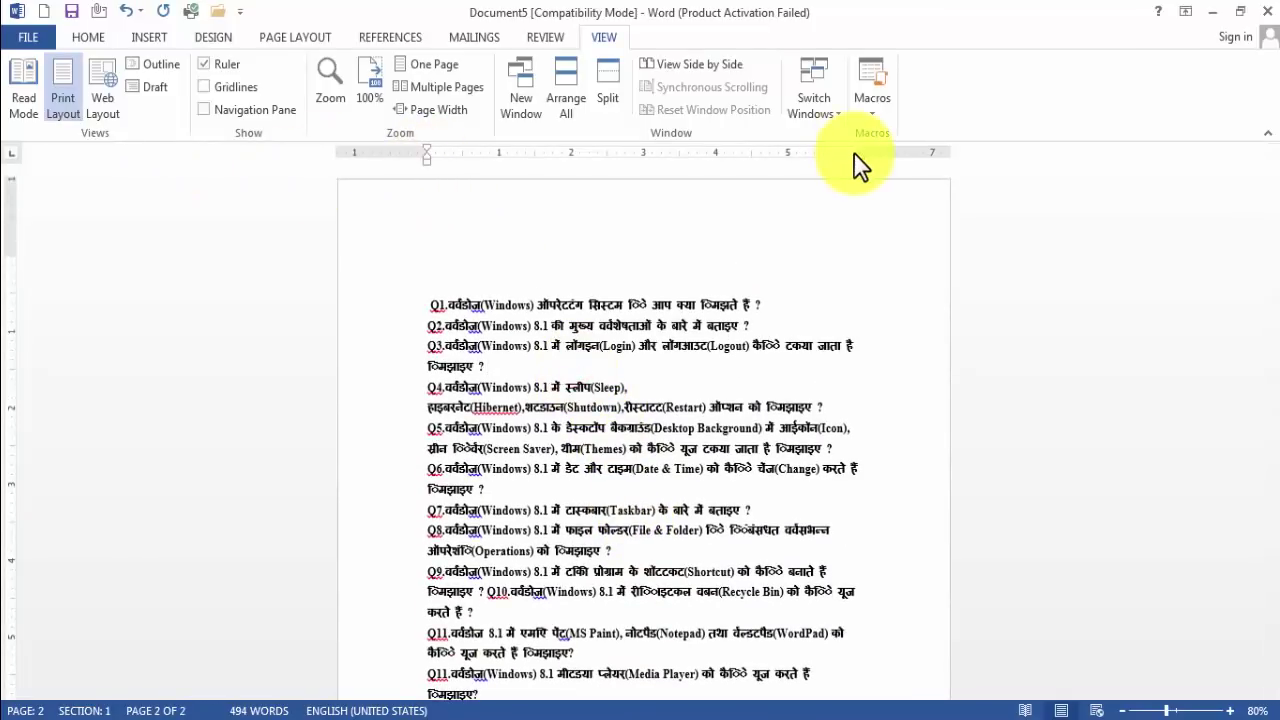
left_click(691, 393)
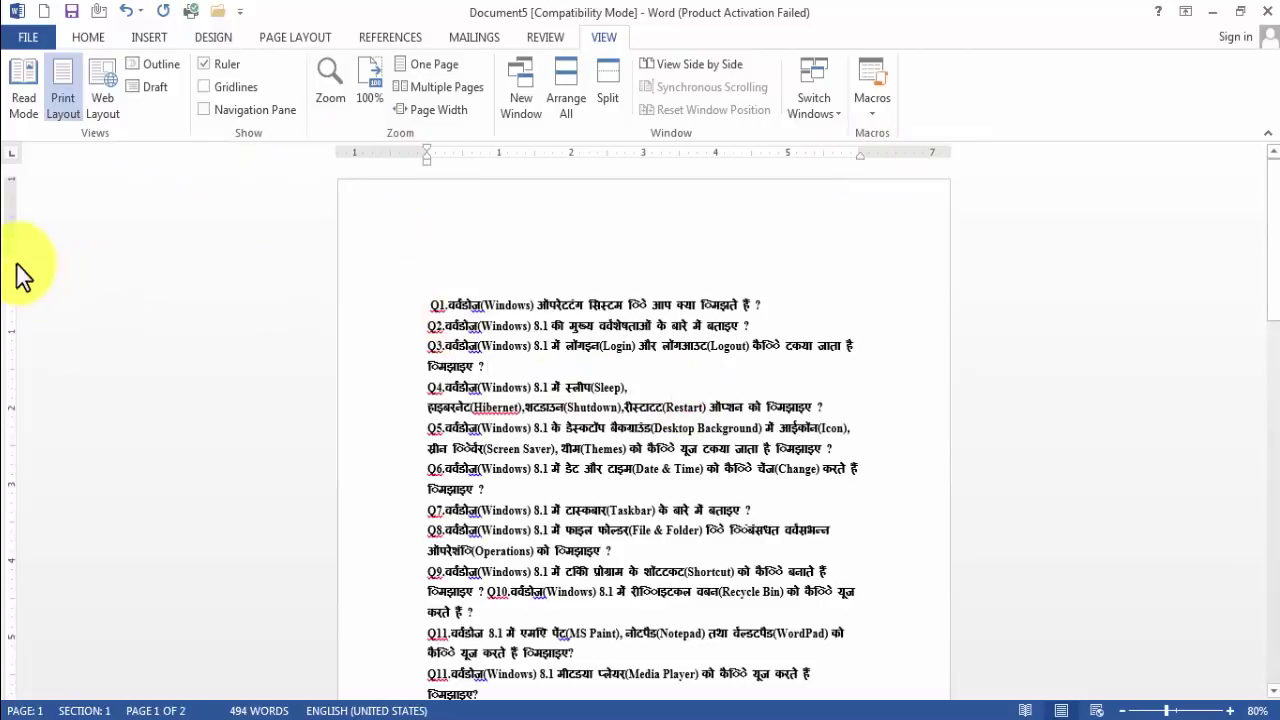
scroll(460, 490, "down", 5)
scroll(440, 490, "down", 5)
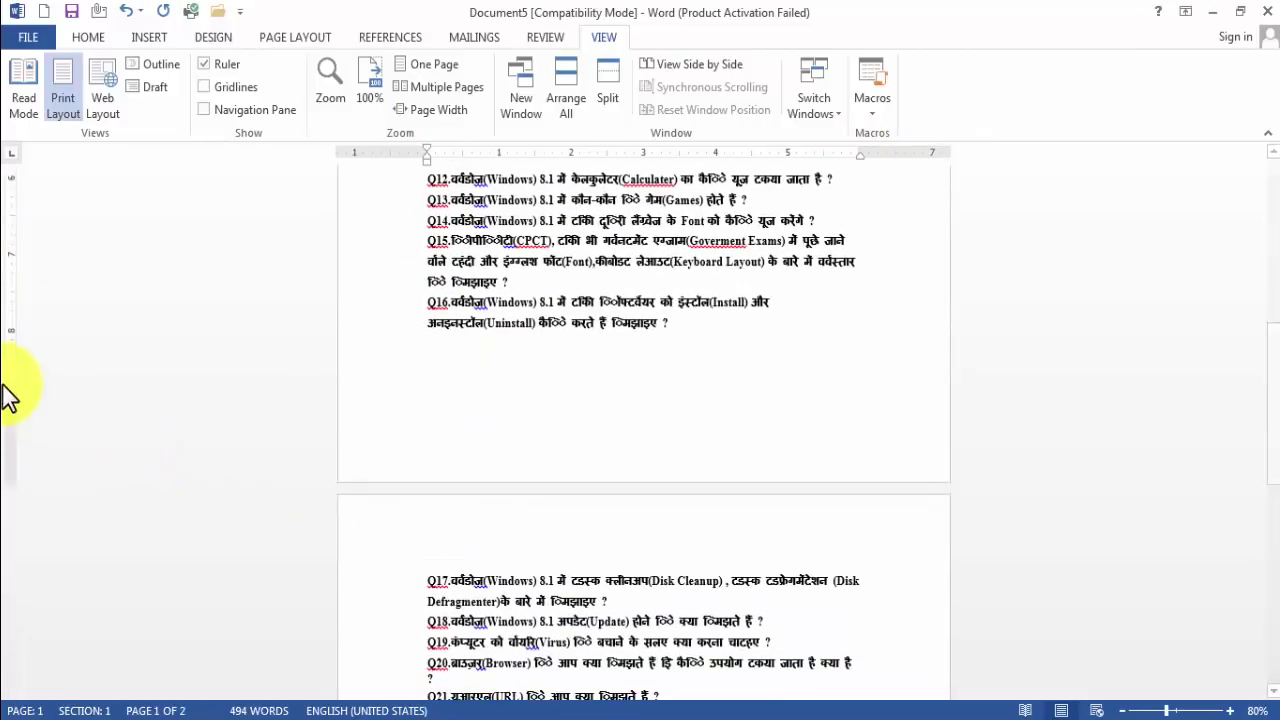
left_click(702, 489)
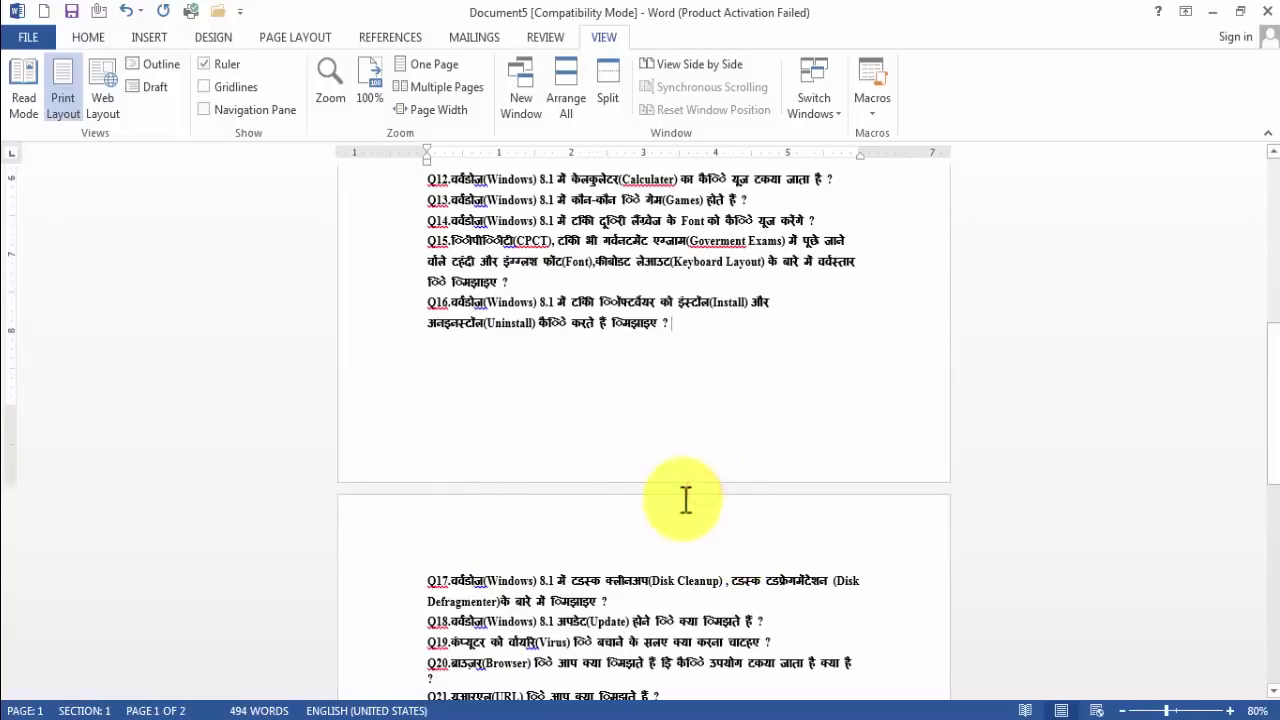
double_click(681, 487)
triple_click(681, 487)
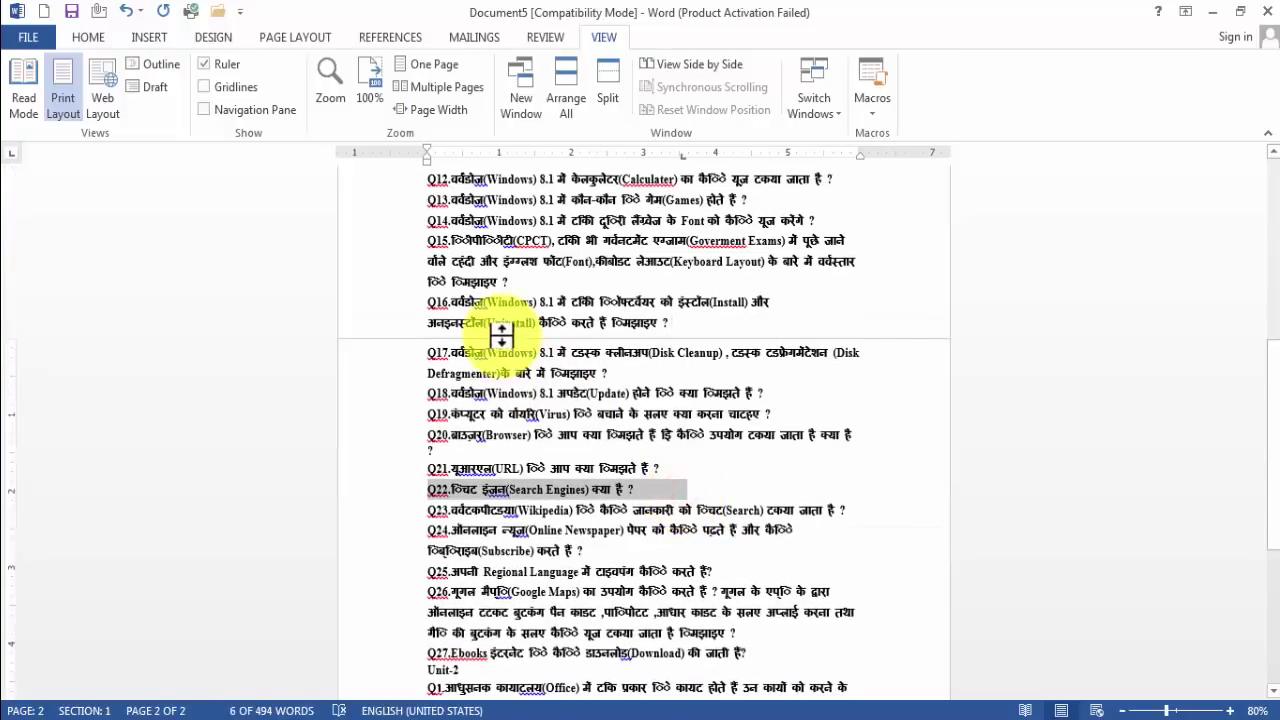
double_click(893, 338)
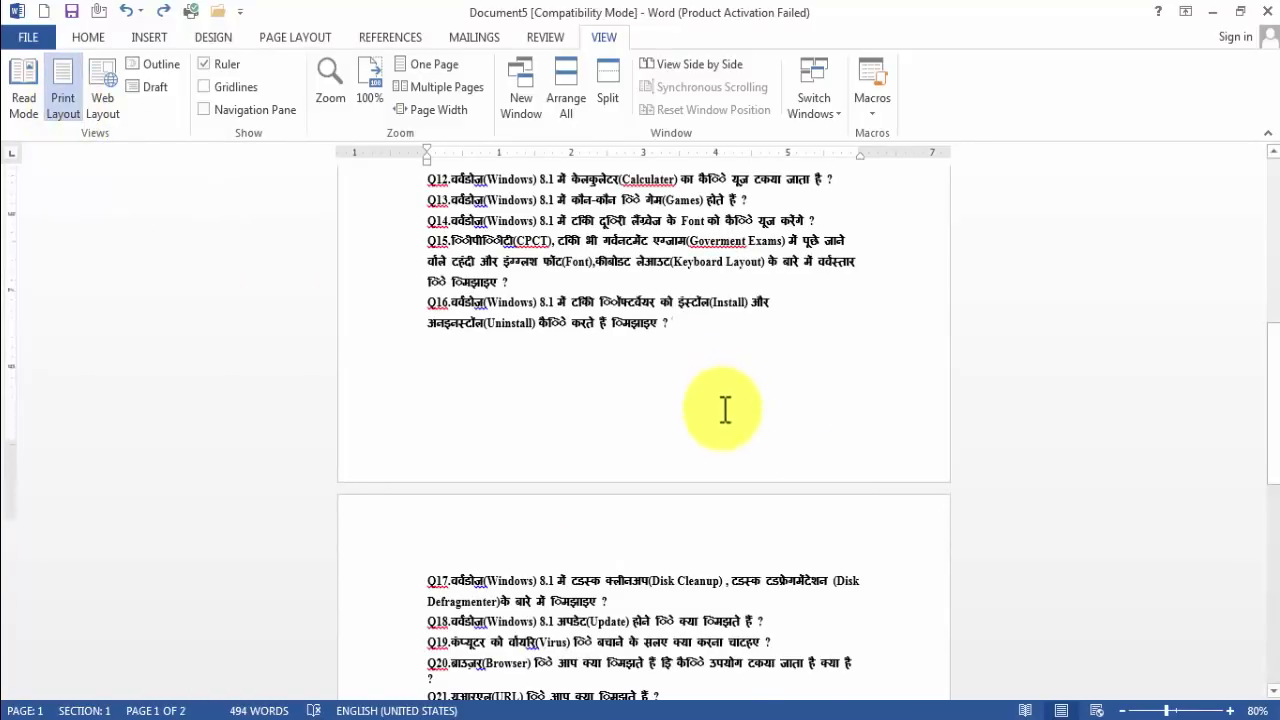
scroll(725, 408, "up", 10)
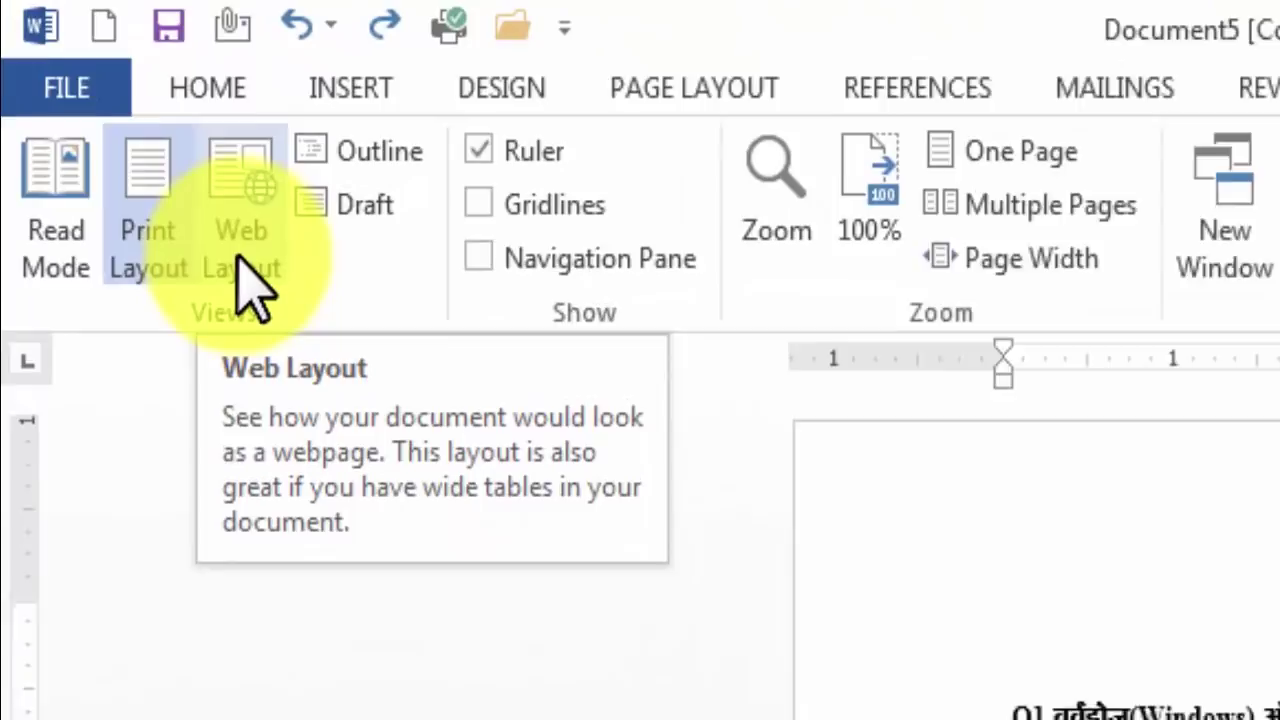
left_click(99, 110)
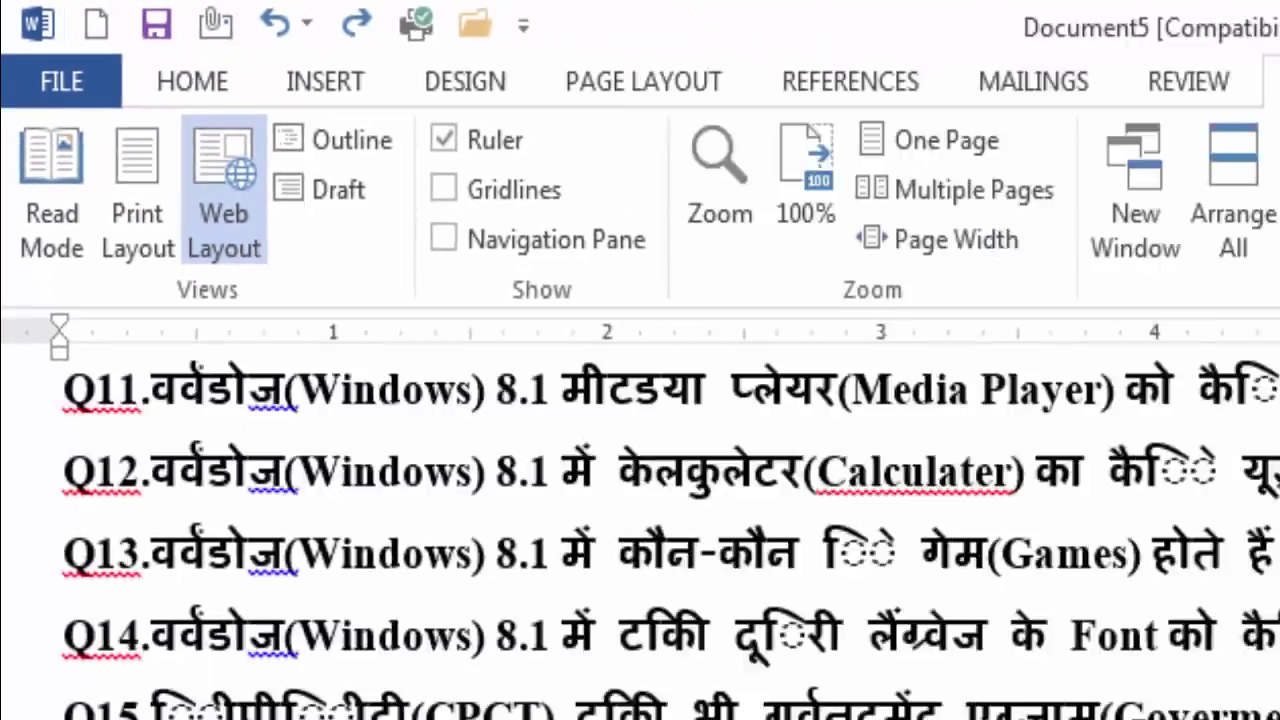
scroll(580, 537, "down", 10)
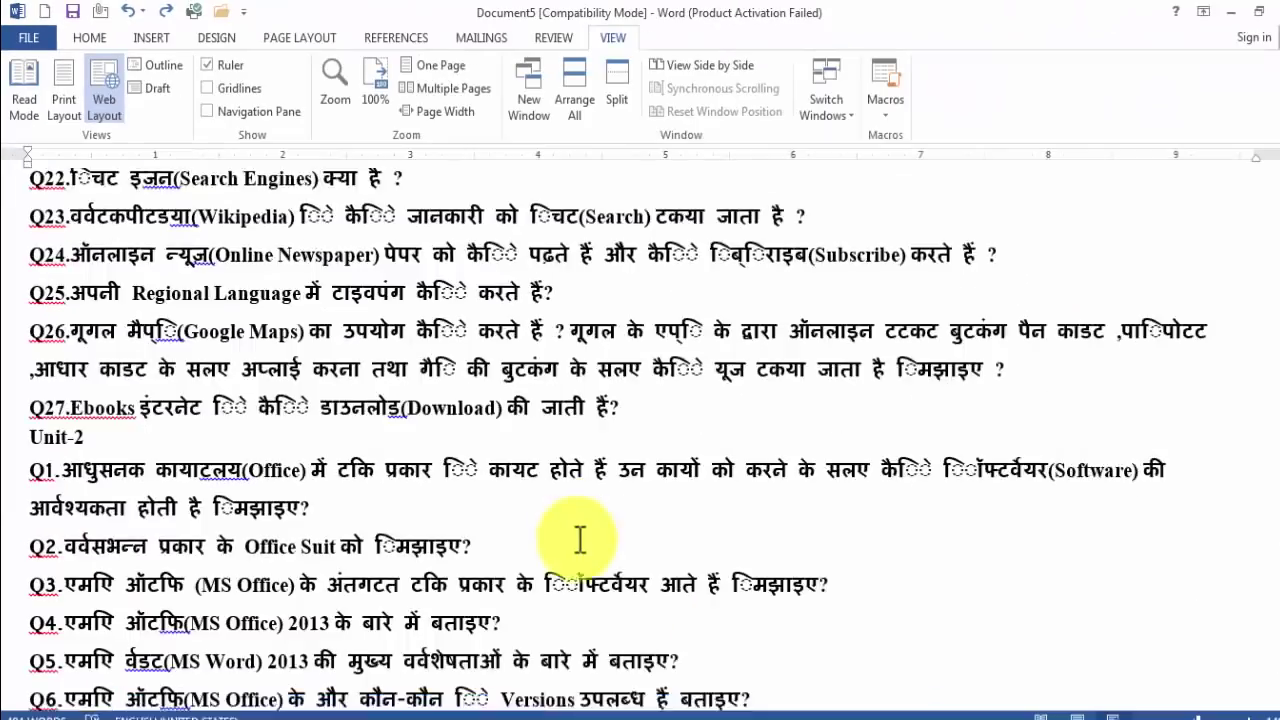
scroll(580, 537, "up", 1)
scroll(575, 530, "up", 12)
scroll(570, 530, "up", 1)
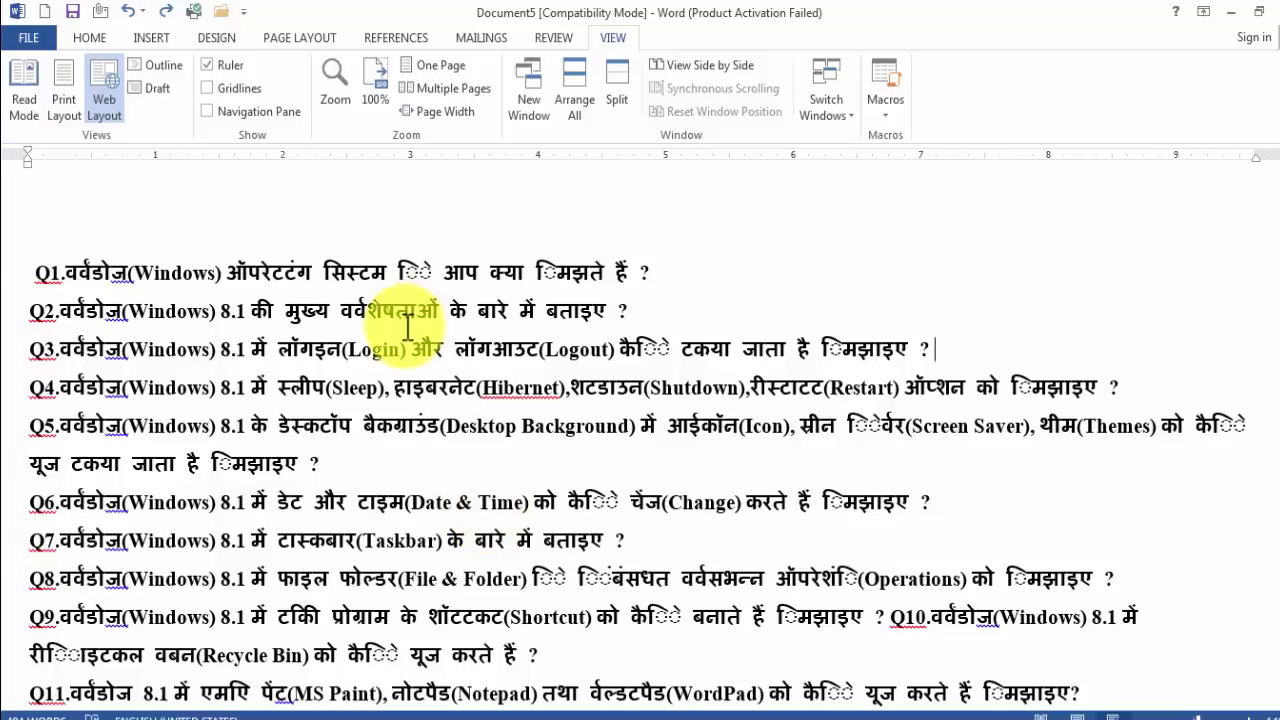
left_click(143, 63)
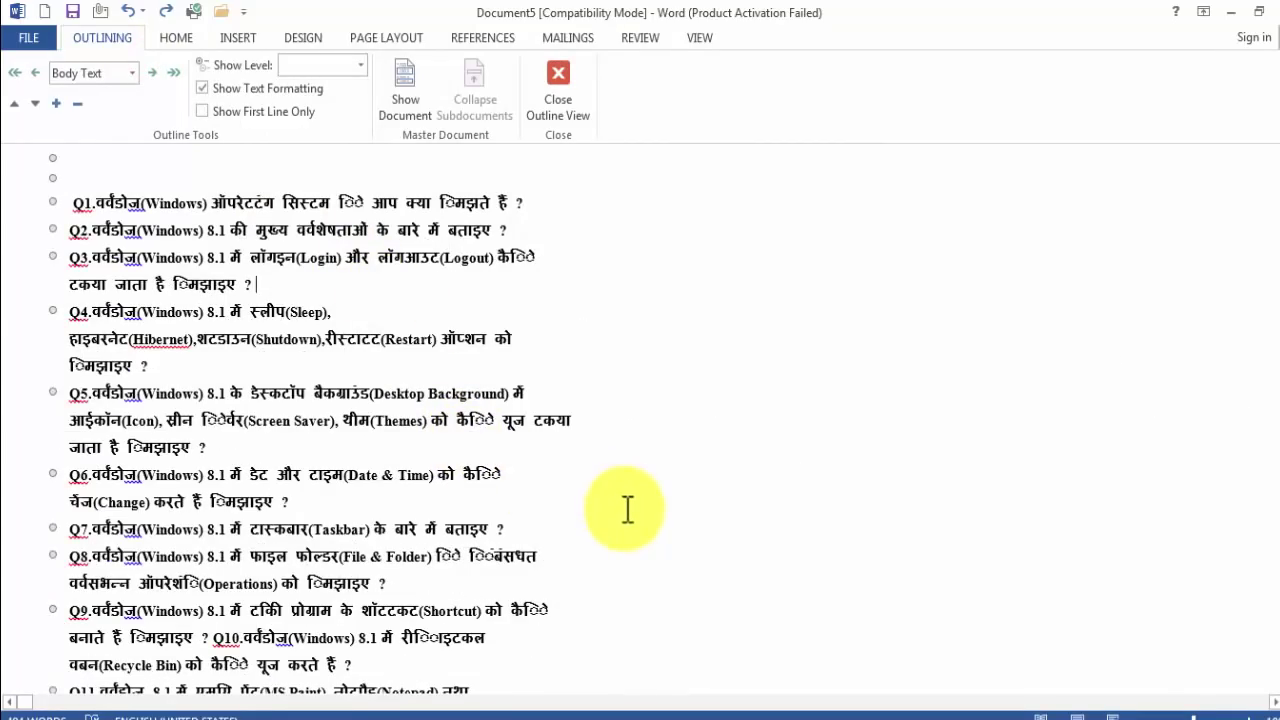
scroll(560, 548, "down", 5)
scroll(560, 548, "down", 5)
scroll(560, 548, "down", 5)
scroll(560, 548, "down", 5)
scroll(560, 548, "up", 15)
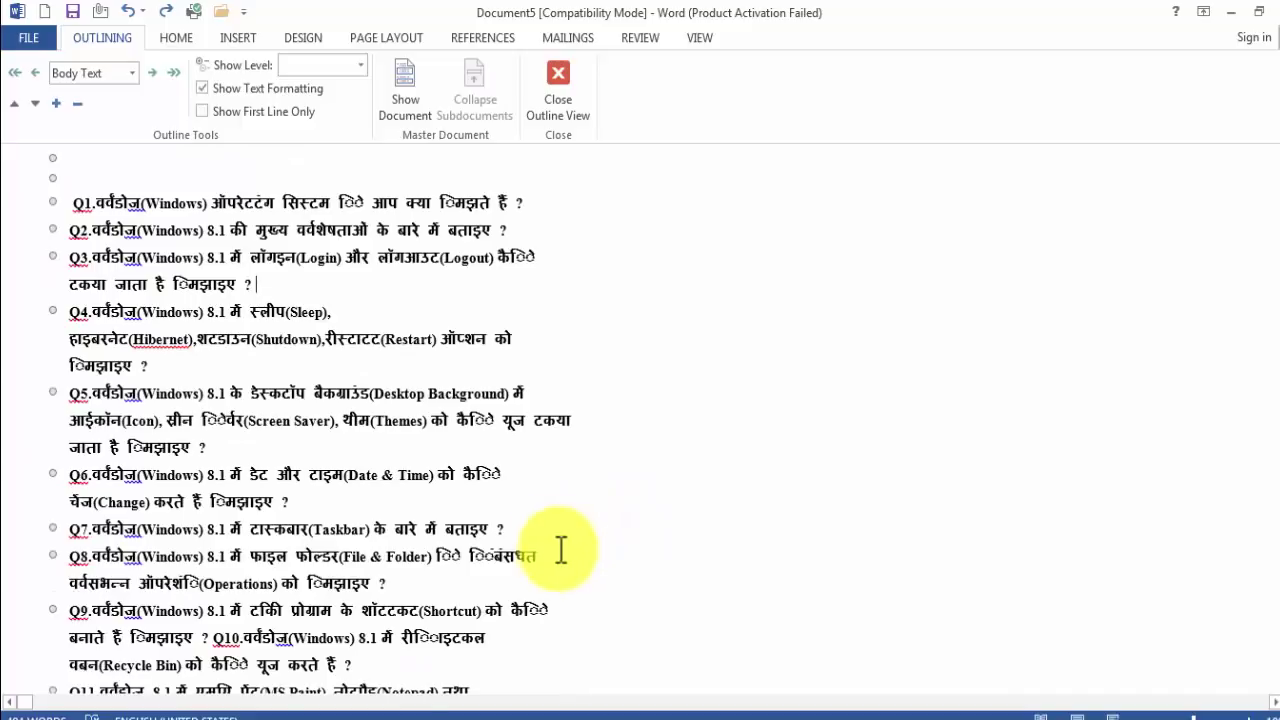
left_click(558, 85)
left_click(620, 396)
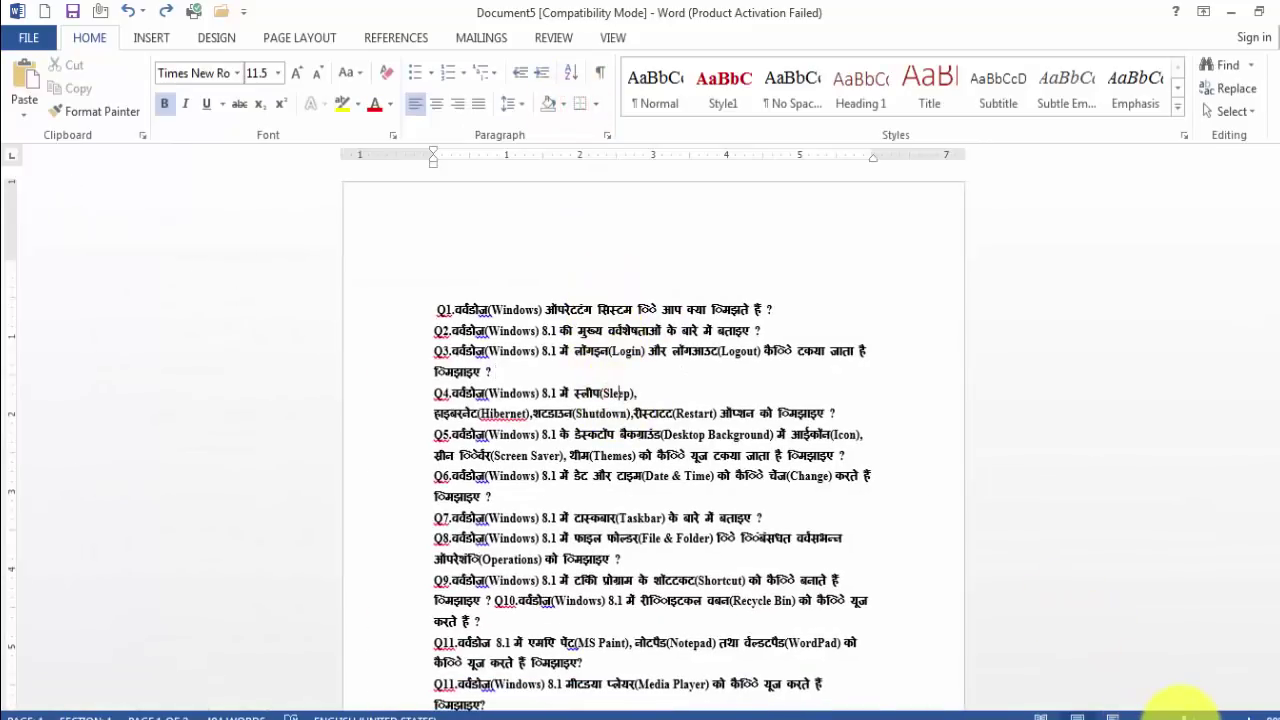
Step: Zoom in and select the 'PGDCA I Sem PC Package Questions' title line above Q1
left_click(1183, 712)
left_click(590, 432)
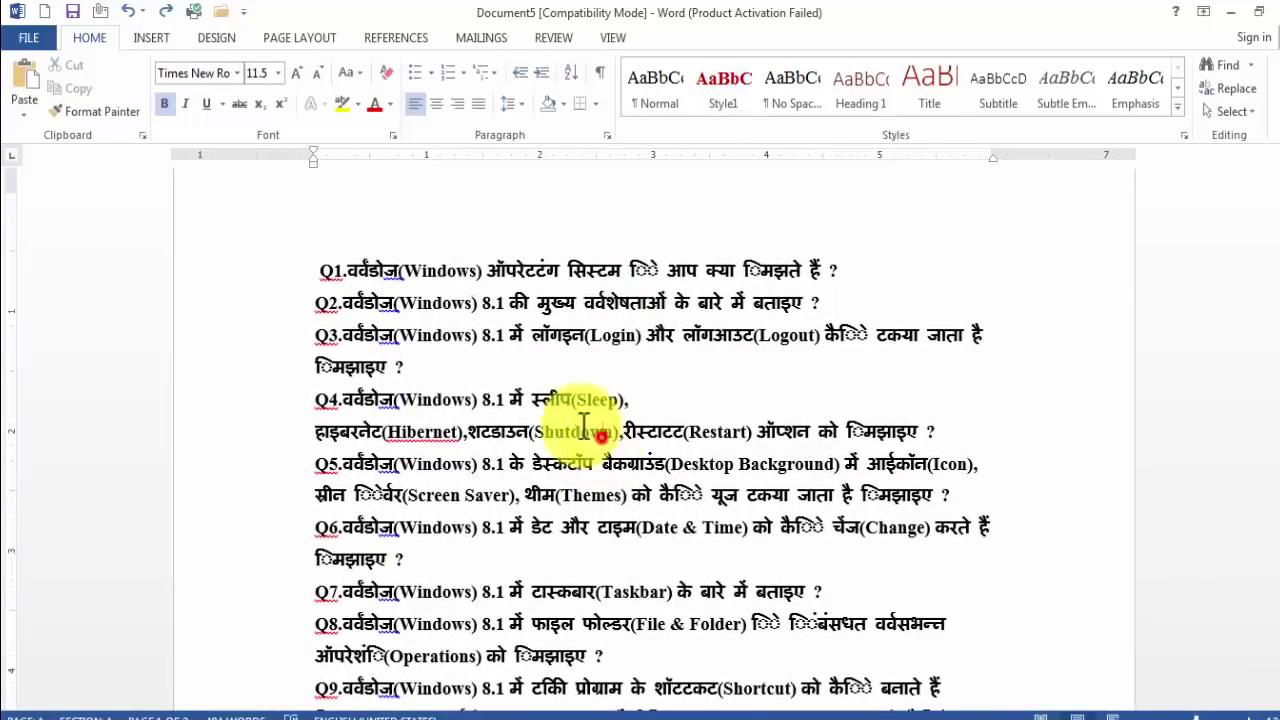
left_click(342, 238)
type("PGDCA I Sem PC Package Questions")
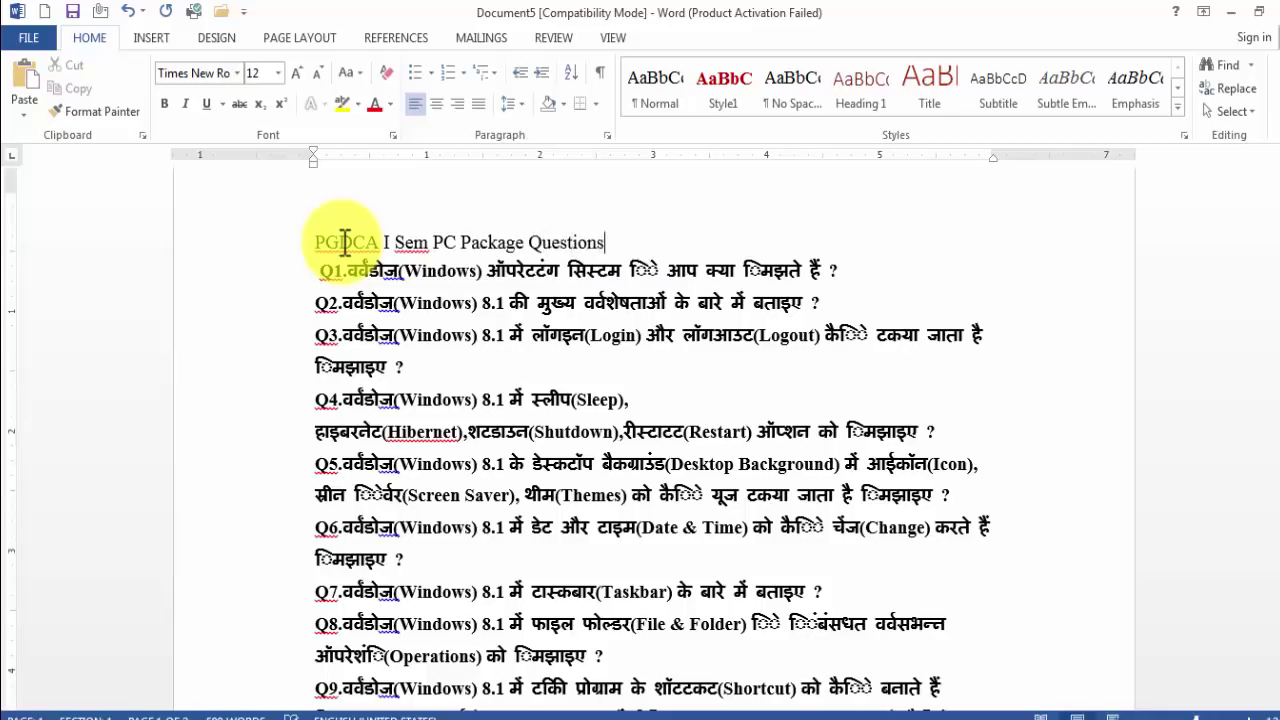
left_click_drag(643, 244, 258, 232)
key("ctrl+c")
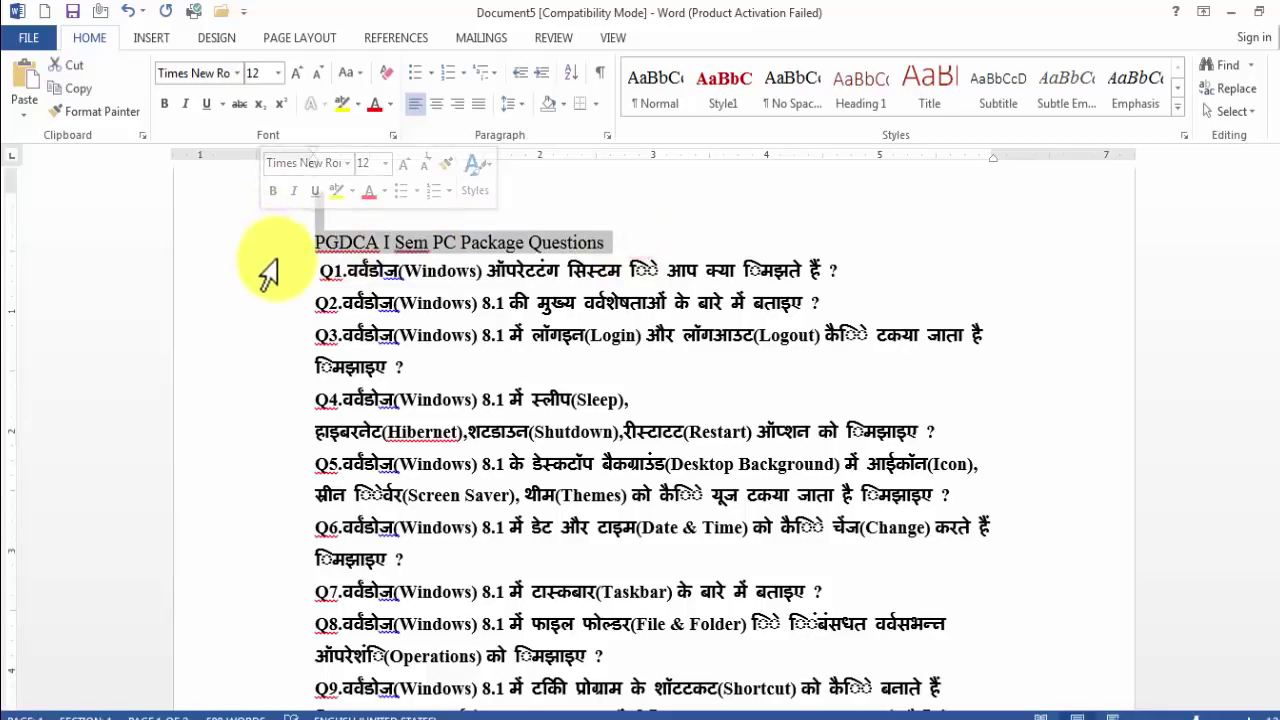
Step: Paste a copy of the PGDCA title onto a new line after Q3
left_click(419, 368)
key("Return")
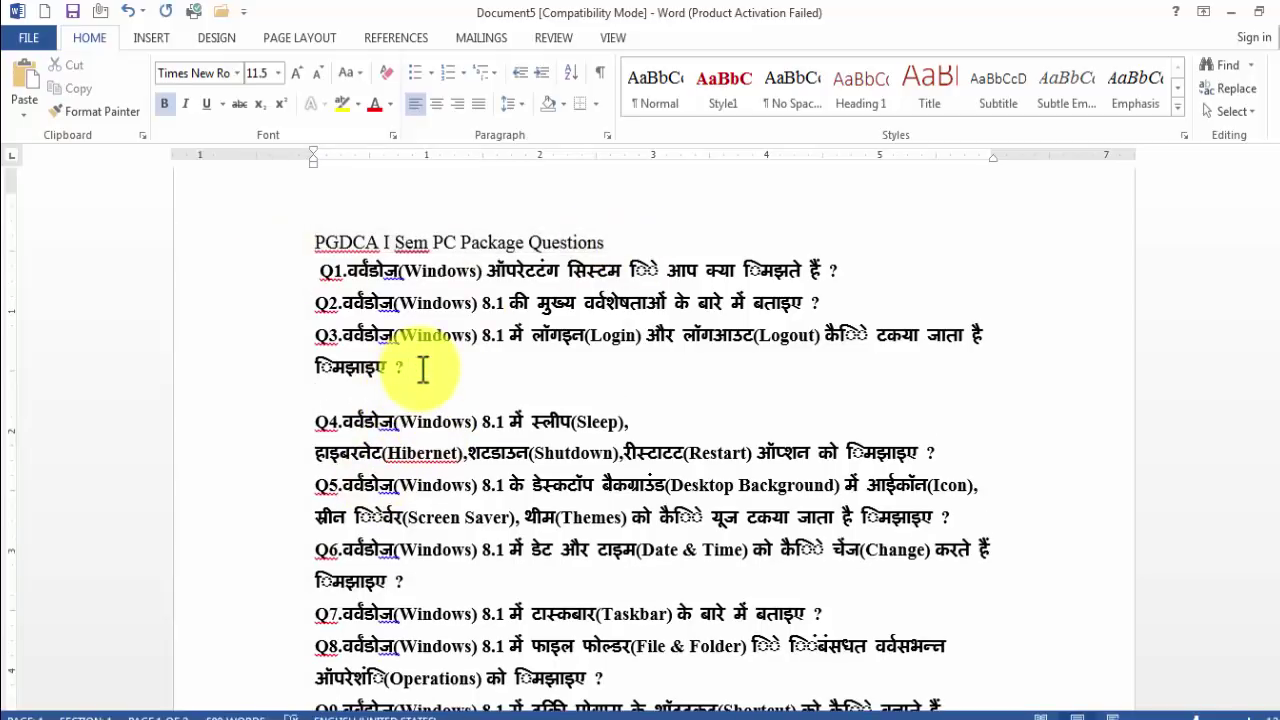
key("ctrl+v")
left_click(606, 433)
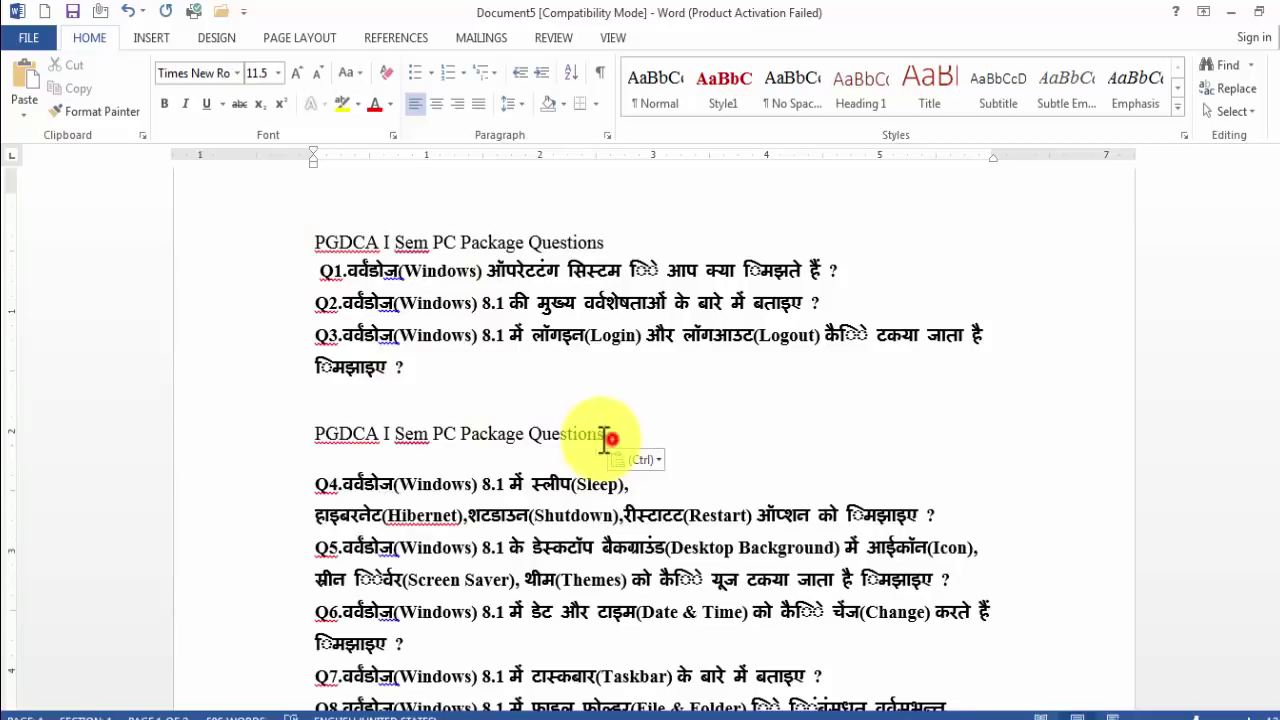
left_click(312, 452, "shift")
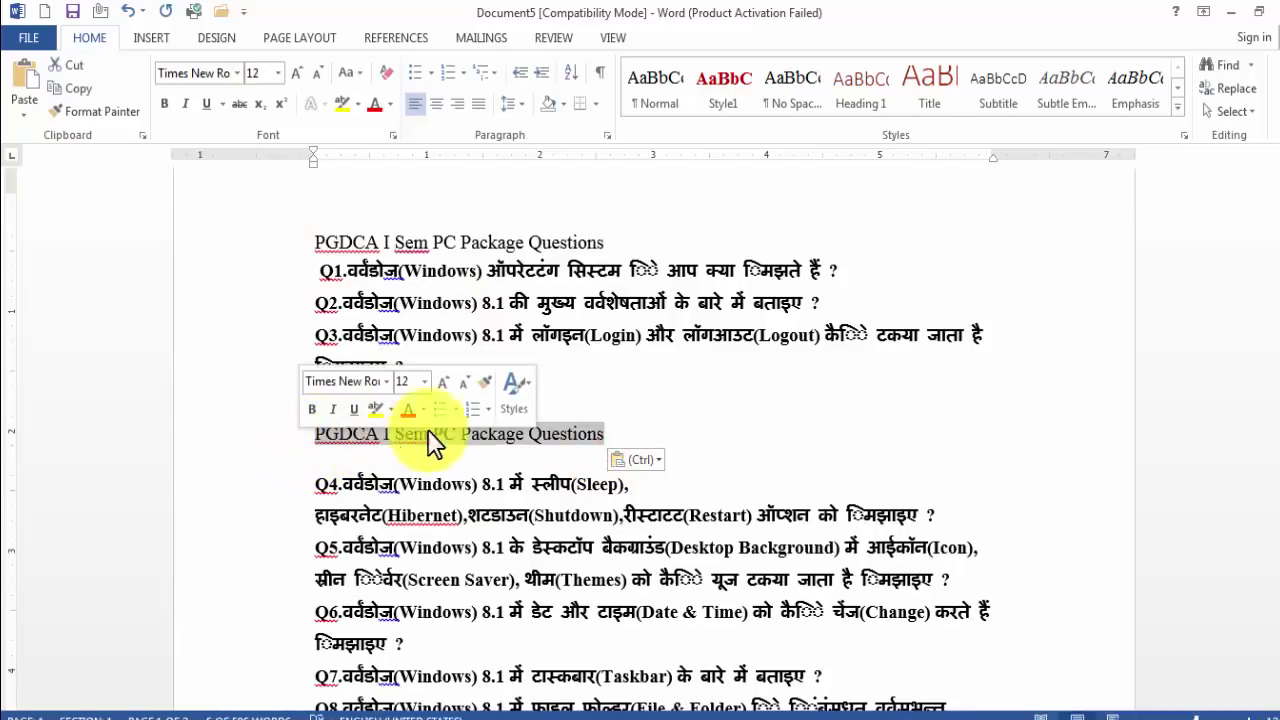
Step: Apply the Heading 1 style to both PGDCA title lines
left_click(644, 245)
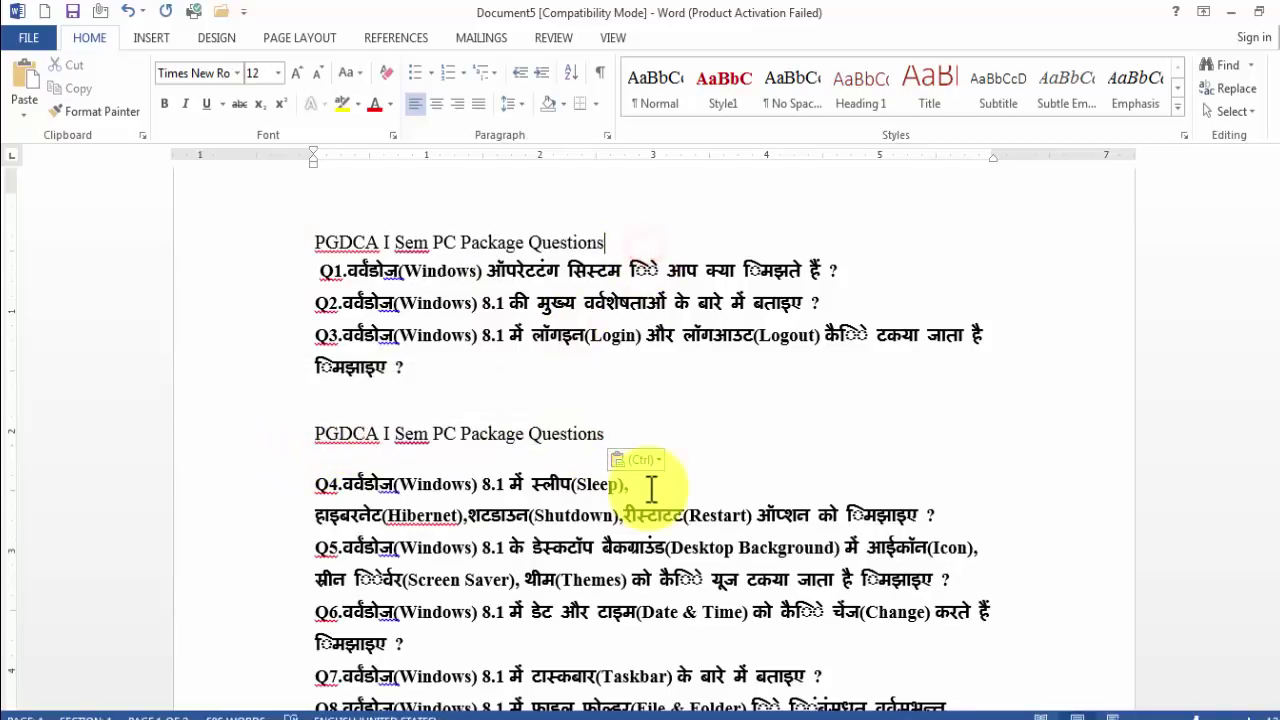
left_click_drag(624, 242, 325, 240)
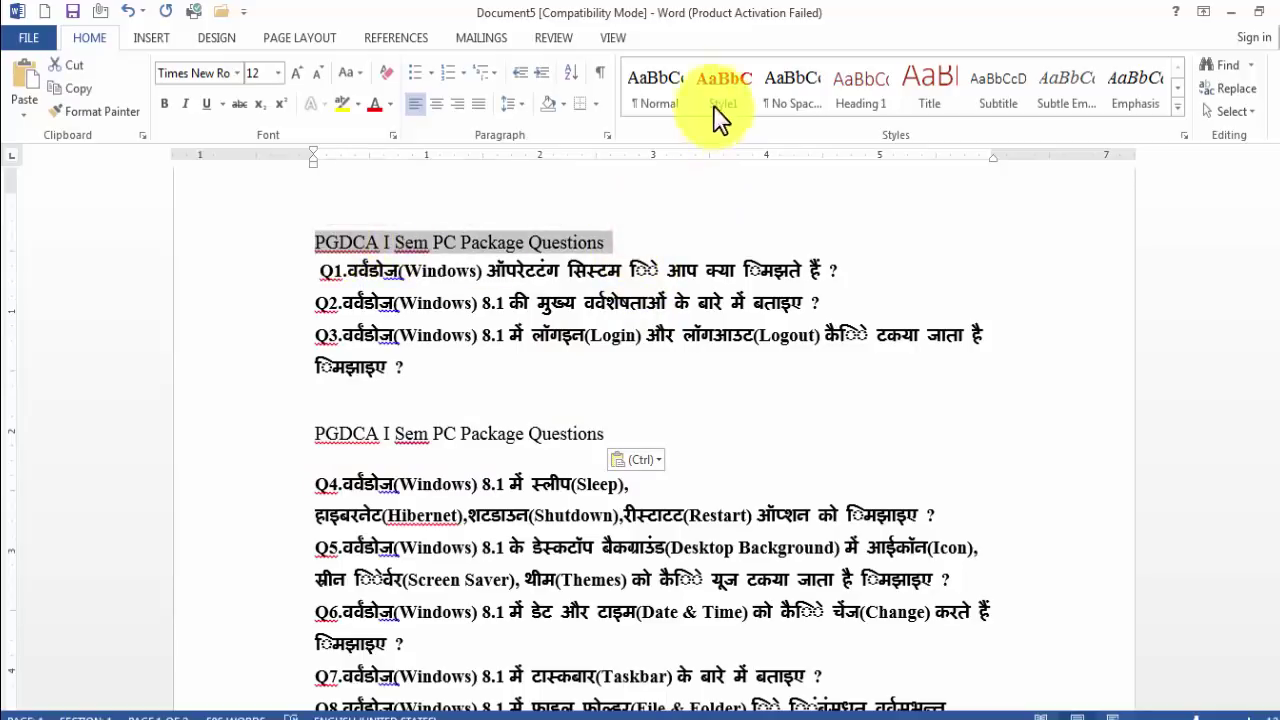
left_click(1175, 110)
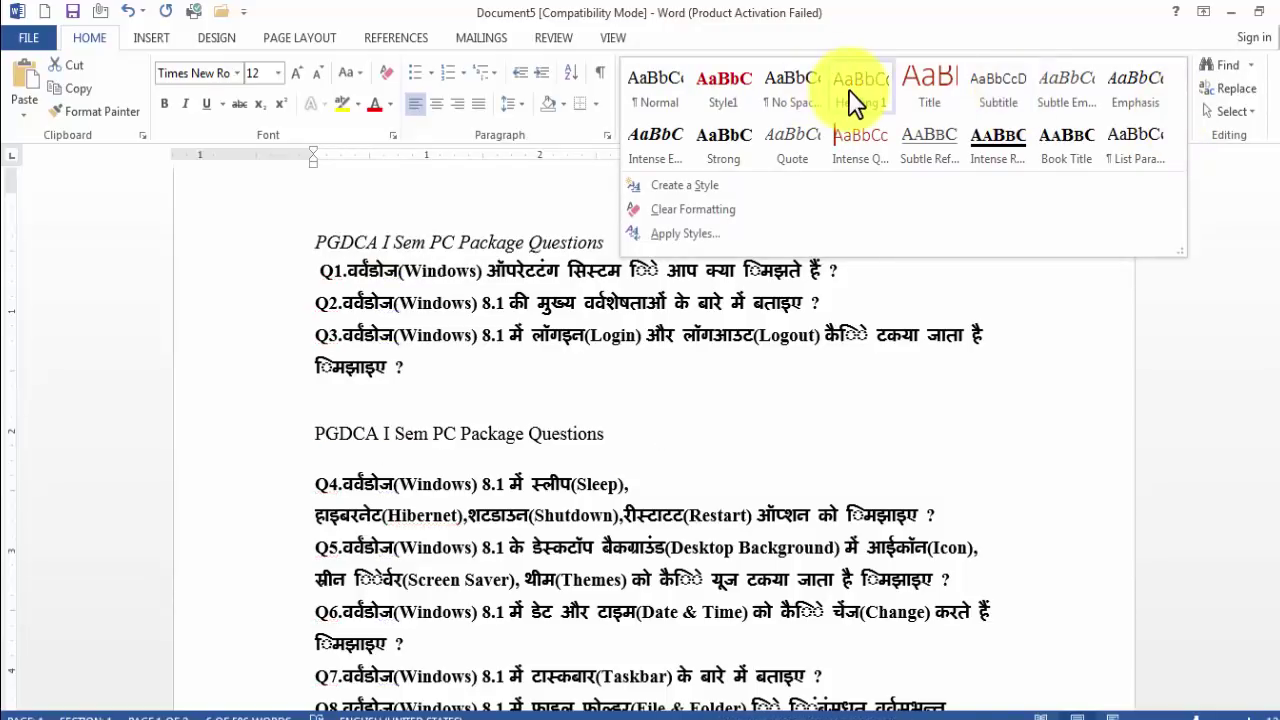
left_click(850, 95)
left_click_drag(640, 459, 318, 460)
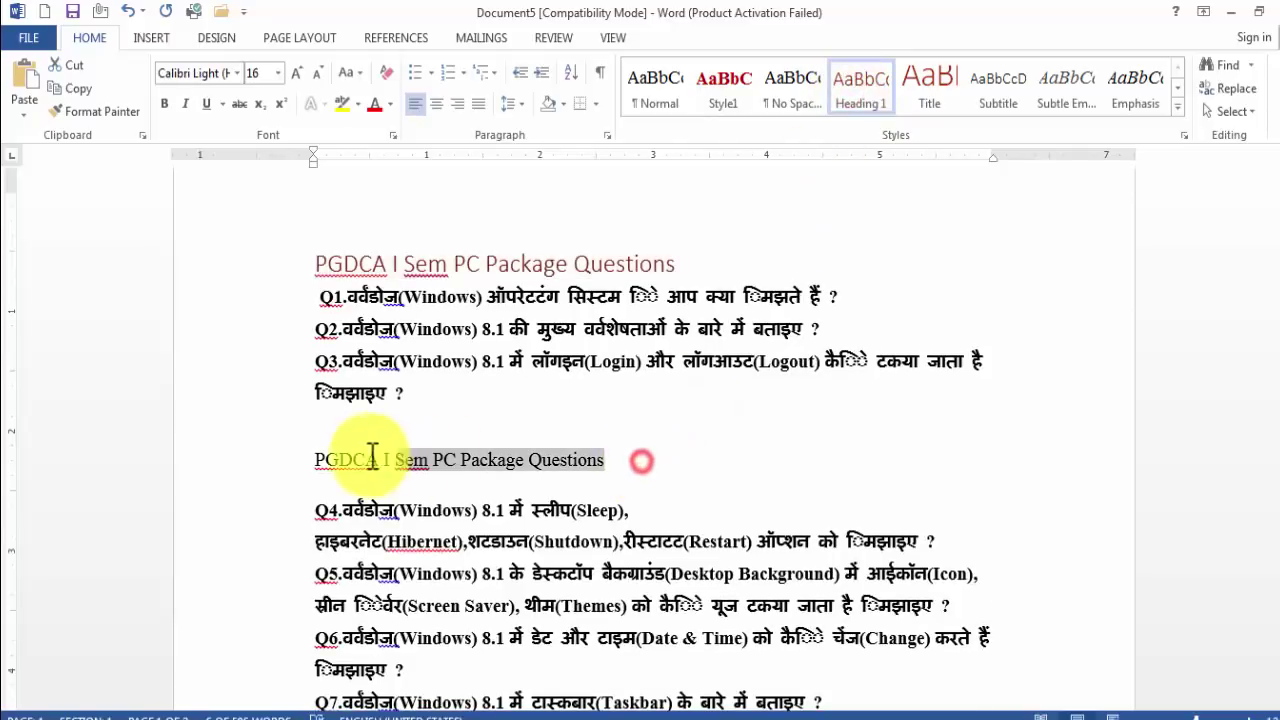
left_click(1176, 108)
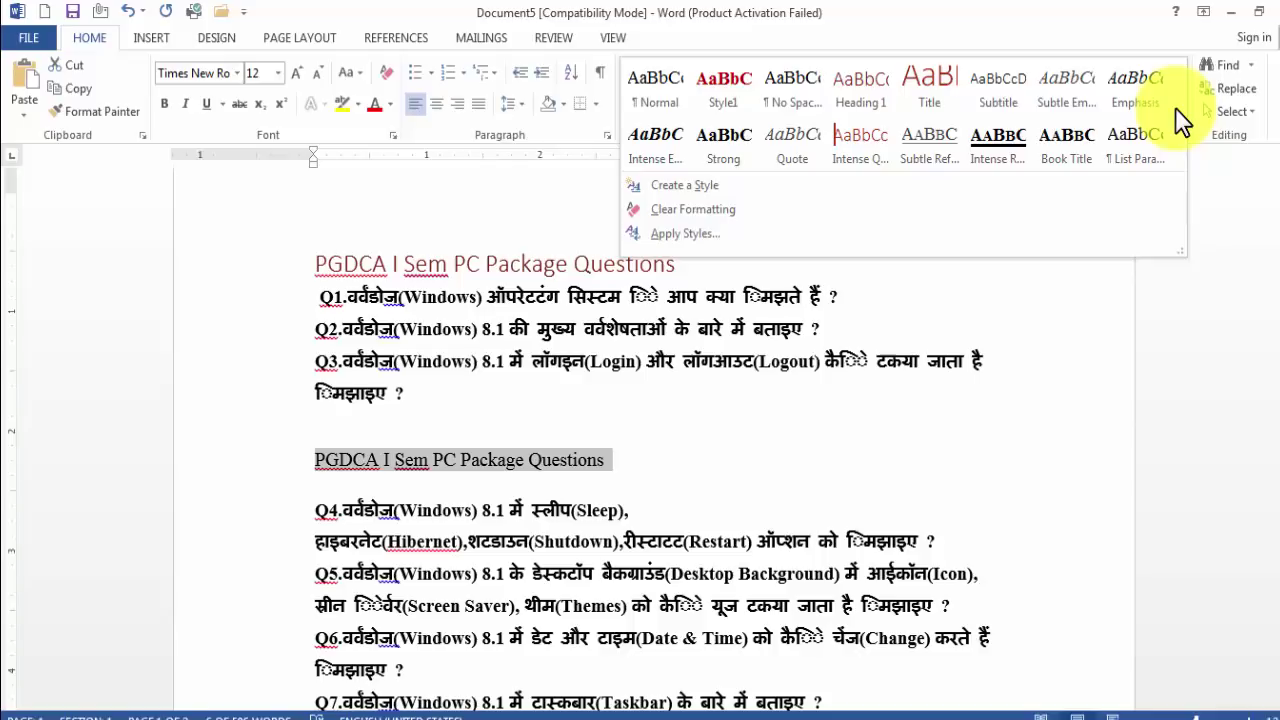
left_click(861, 98)
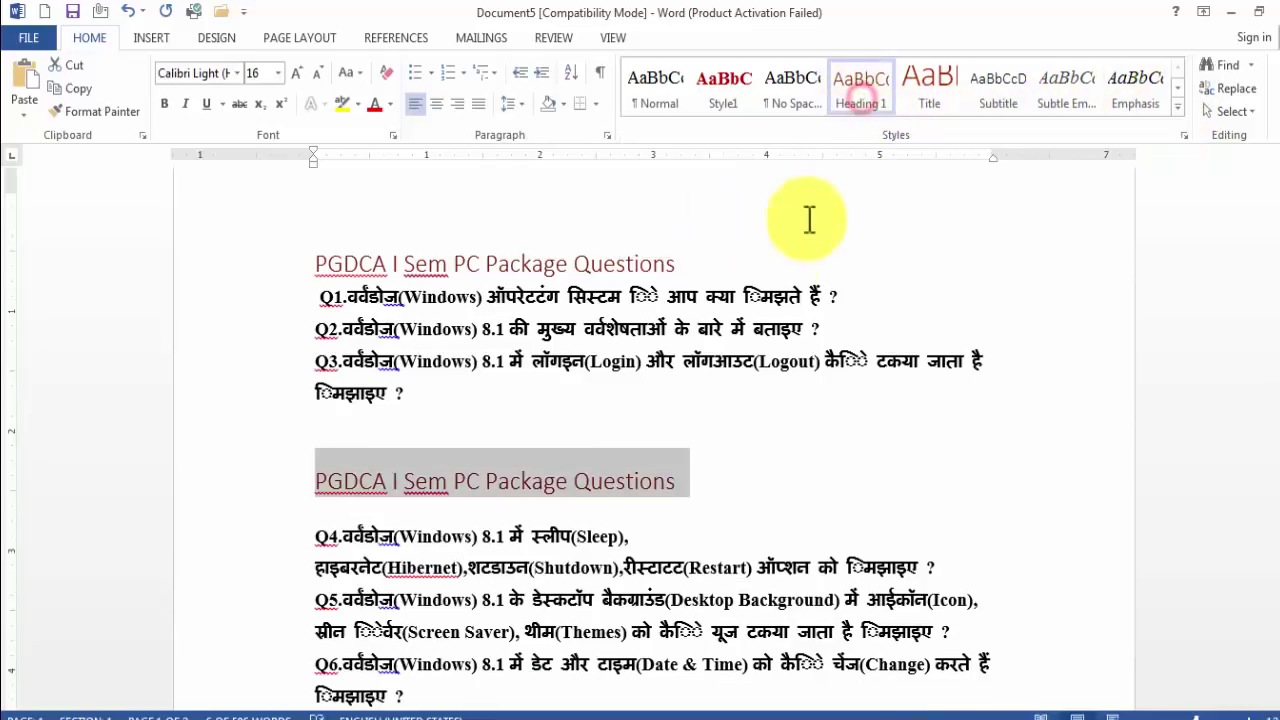
Step: Add a 'DCA Questions' line after Q6 and give it the Title style
scroll(620, 420, "down", 5)
left_click(442, 413)
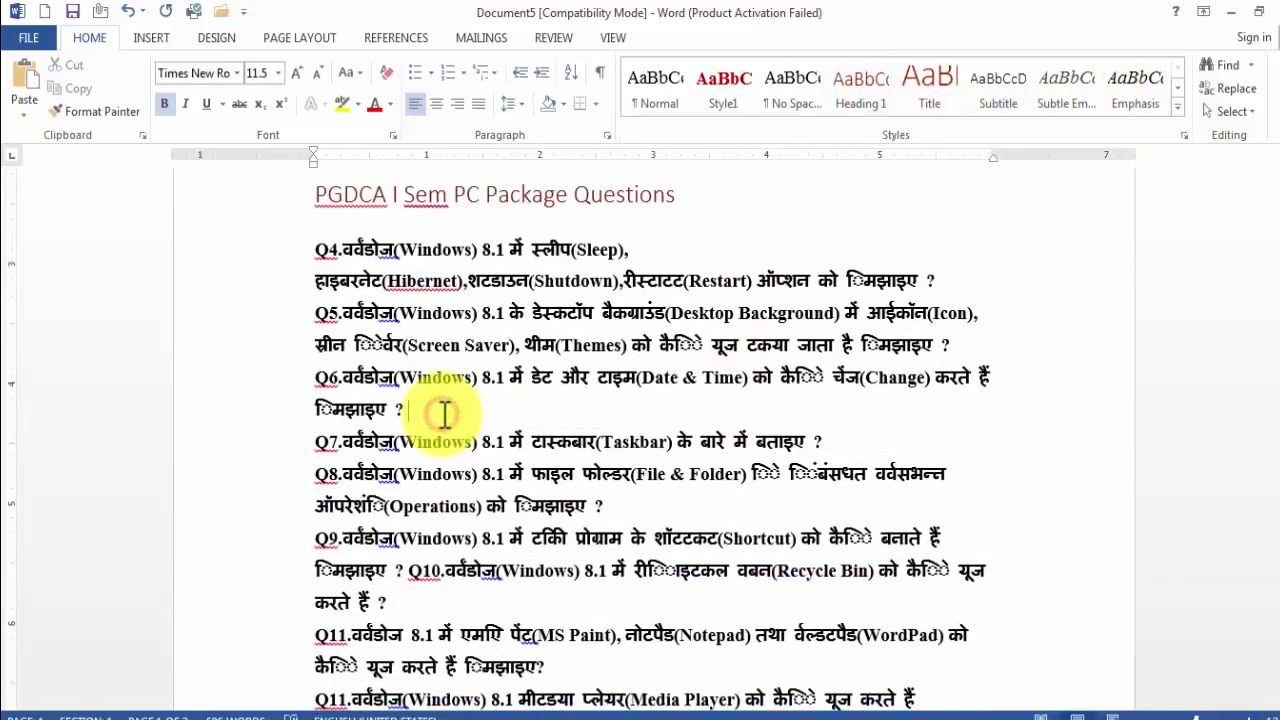
key("Return")
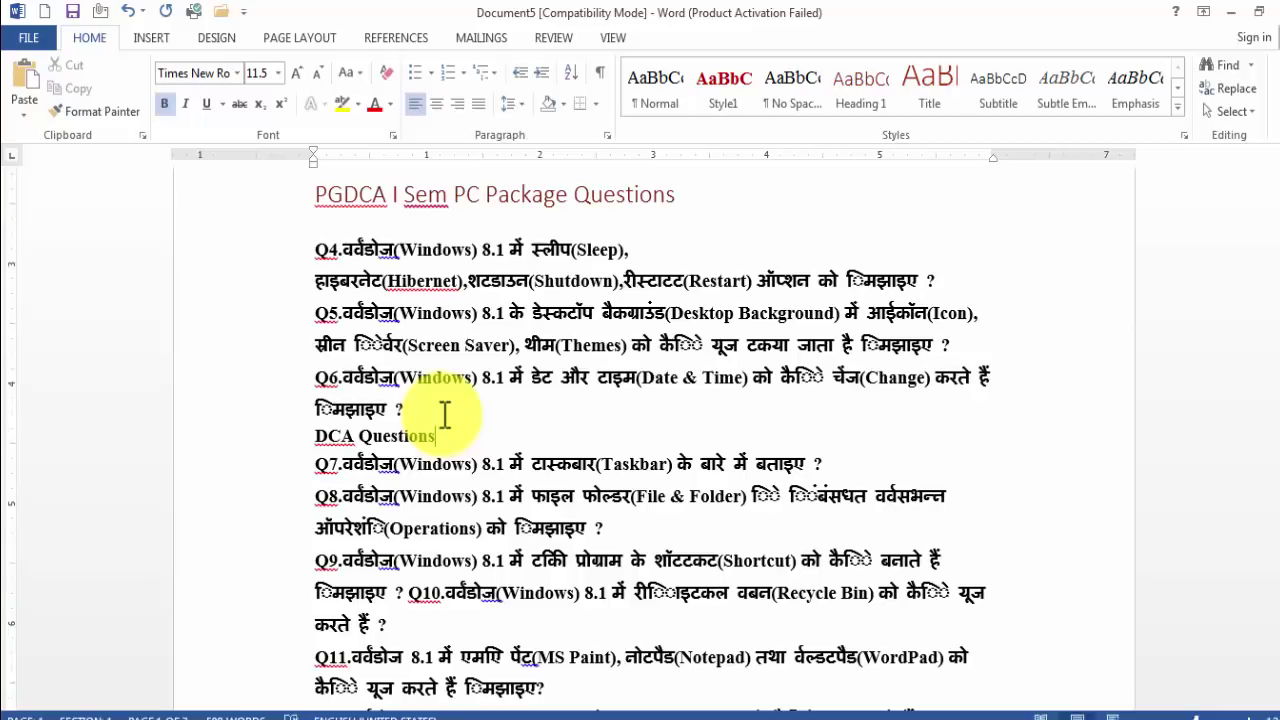
left_click_drag(437, 436, 315, 436)
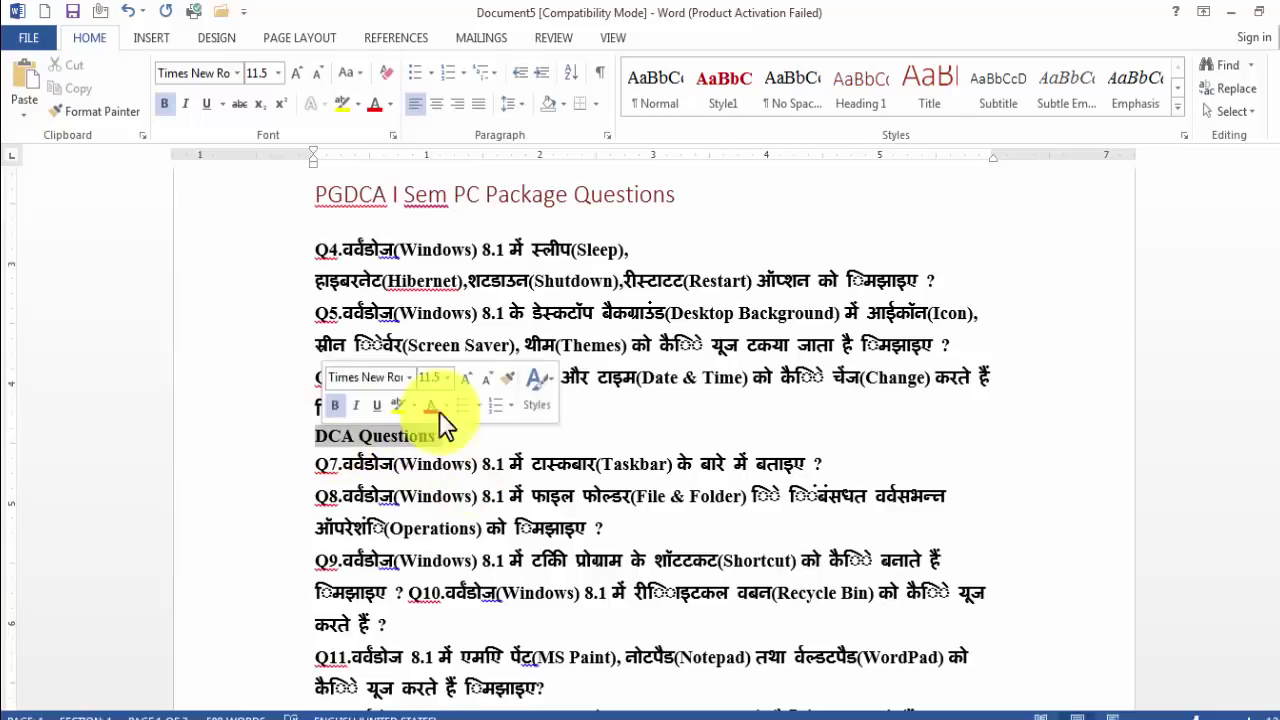
left_click(929, 90)
left_click(657, 500)
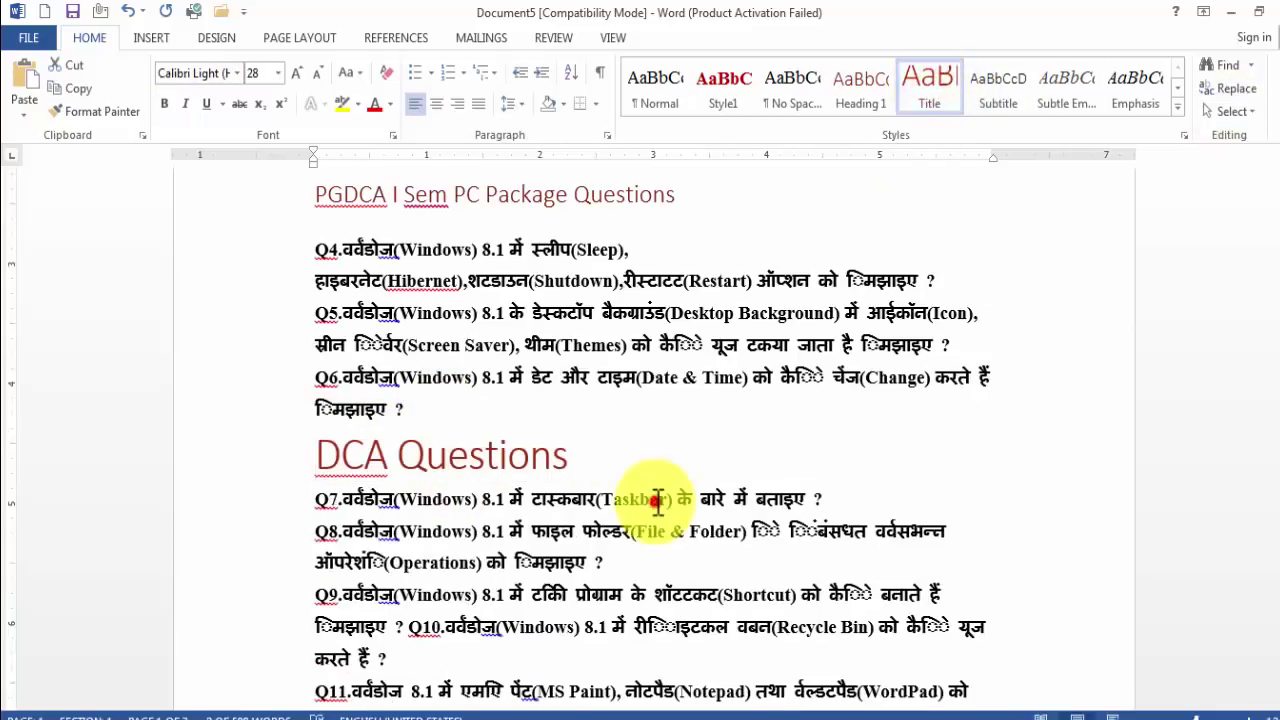
scroll(657, 500, "up", 3)
scroll(666, 500, "up", 3)
scroll(666, 500, "down", 2)
scroll(666, 500, "down", 1)
scroll(743, 552, "down", 2)
scroll(740, 580, "up", 4)
scroll(685, 578, "down", 1)
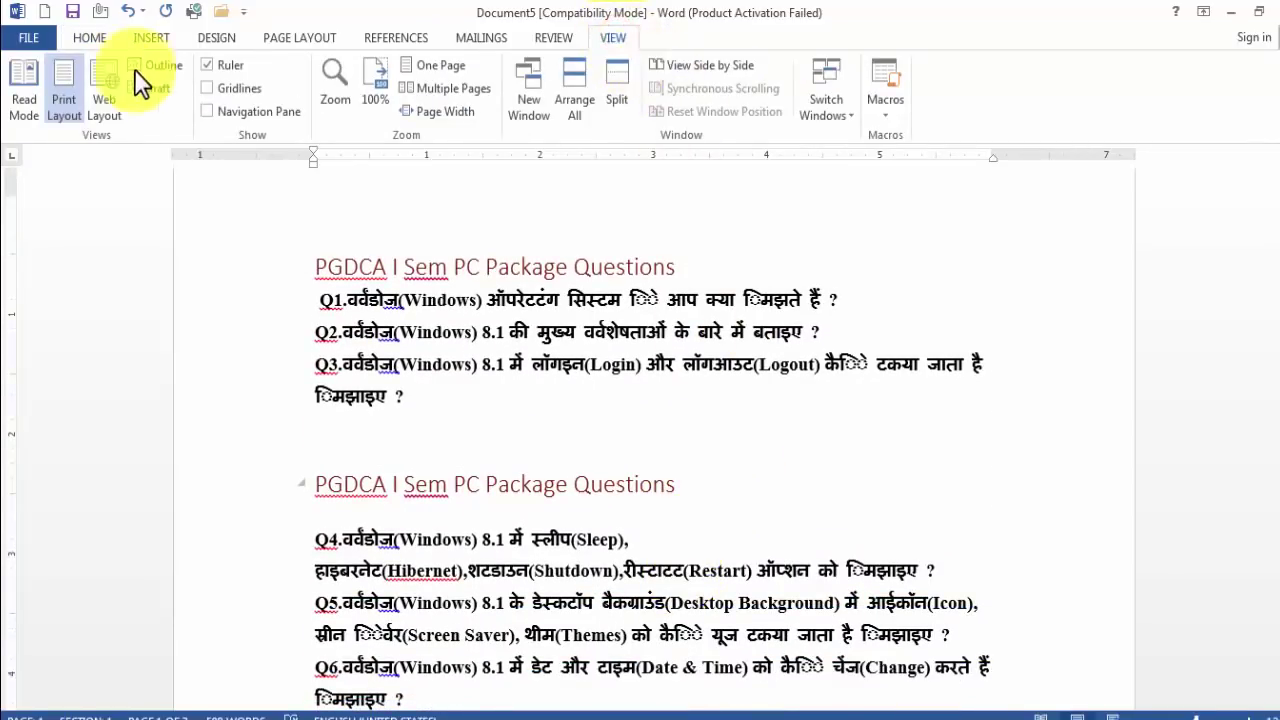
left_click(162, 66)
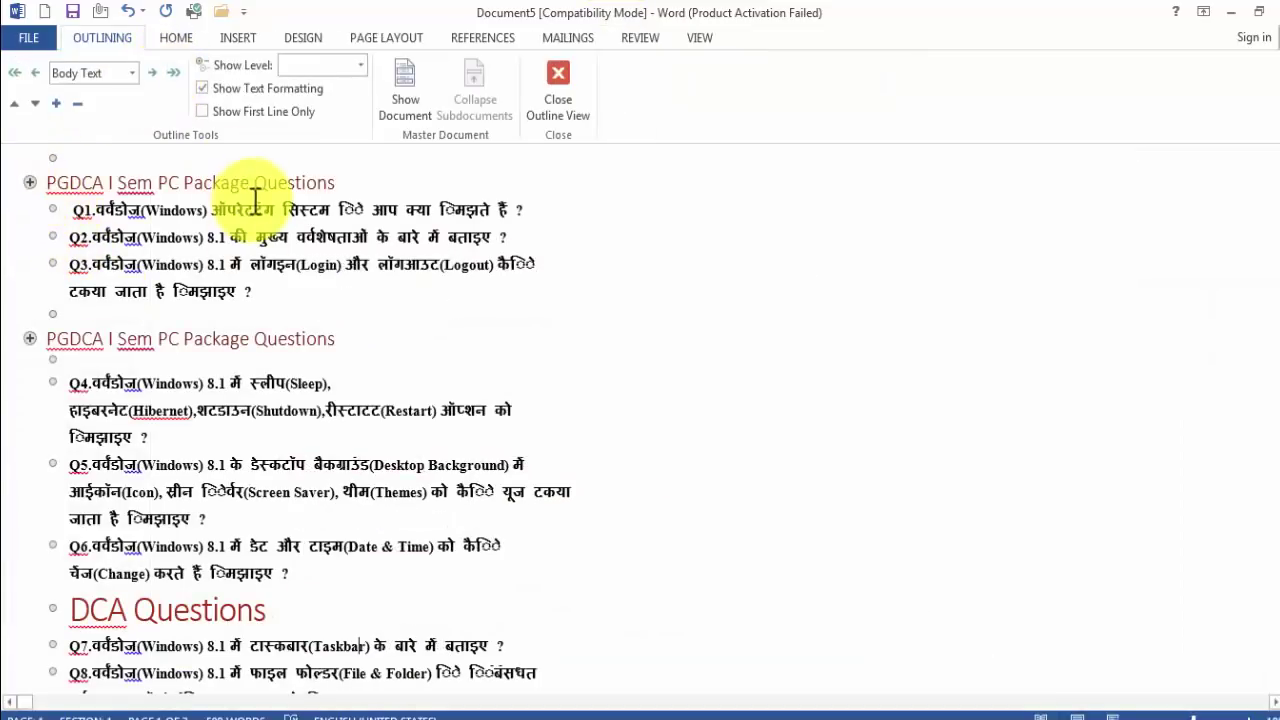
left_click(29, 182)
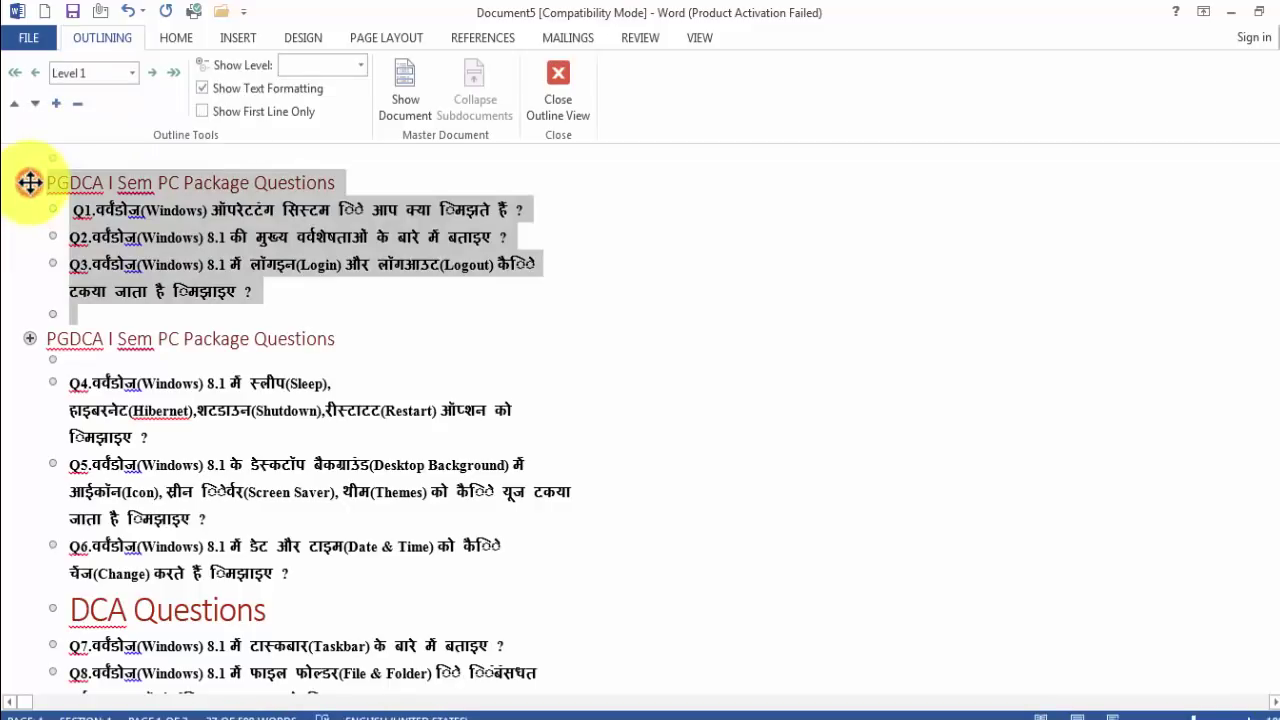
double_click(29, 182)
left_click(30, 209)
double_click(30, 209)
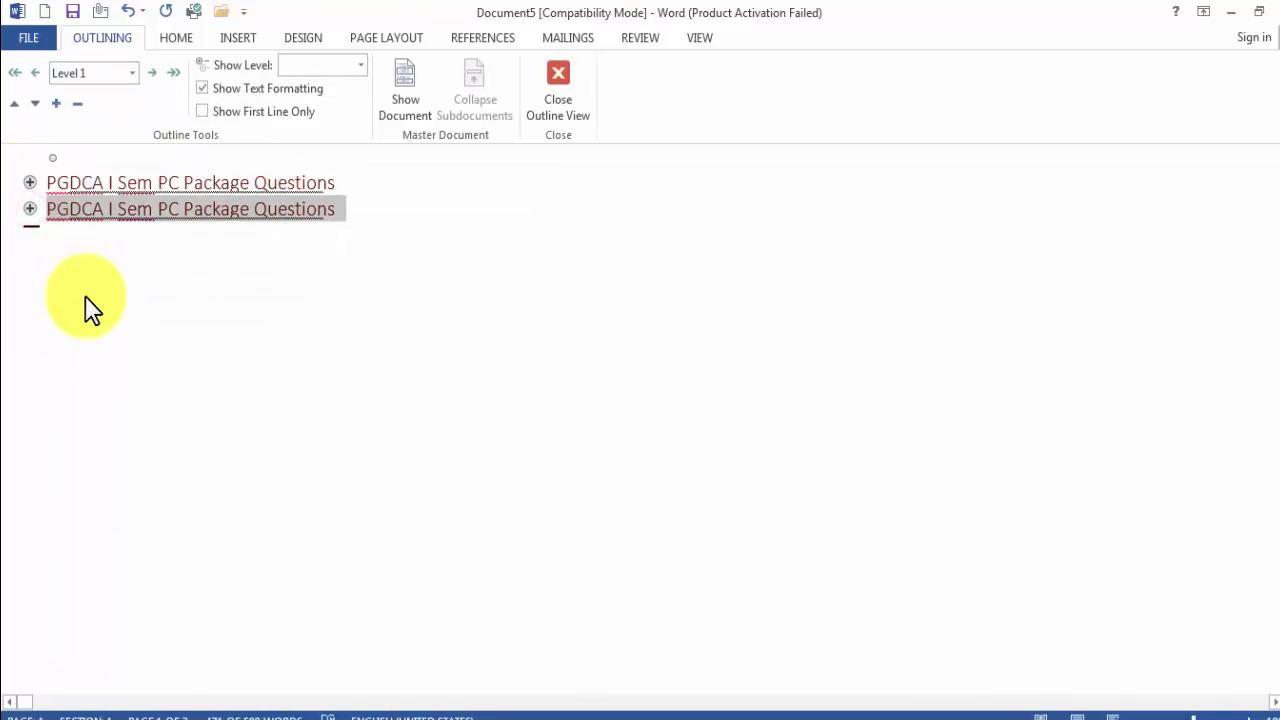
double_click(30, 209)
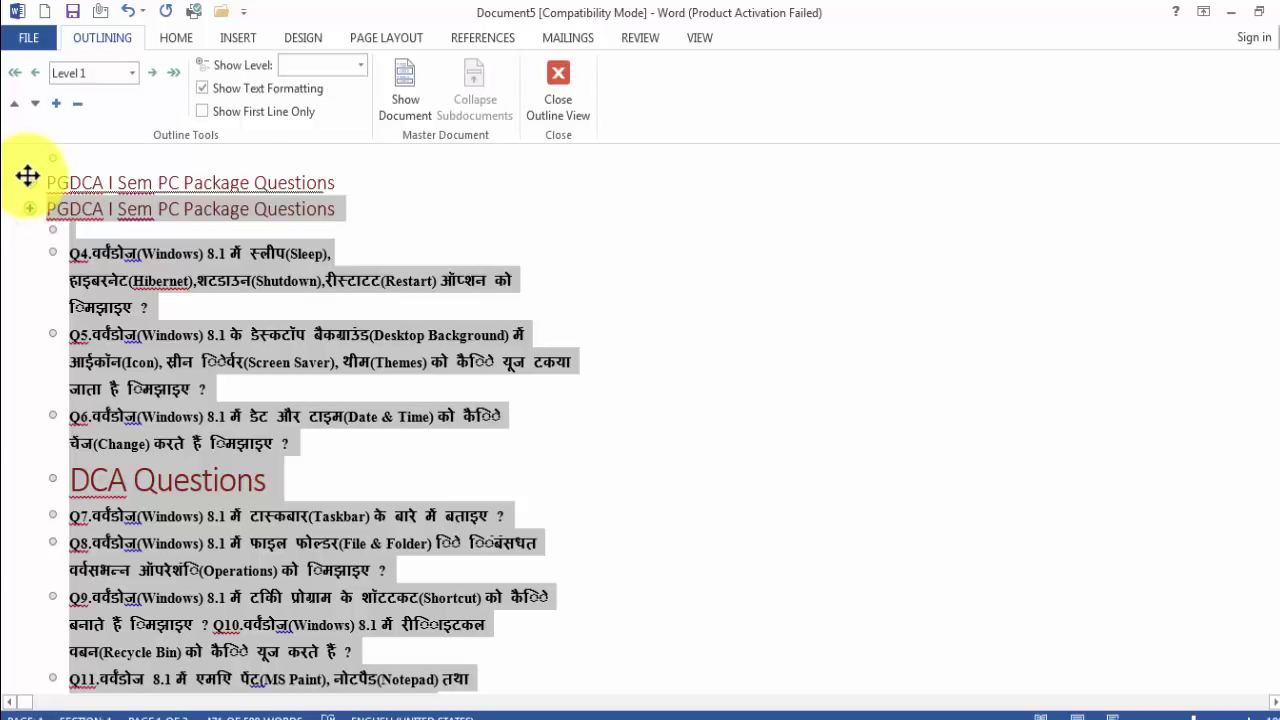
double_click(30, 180)
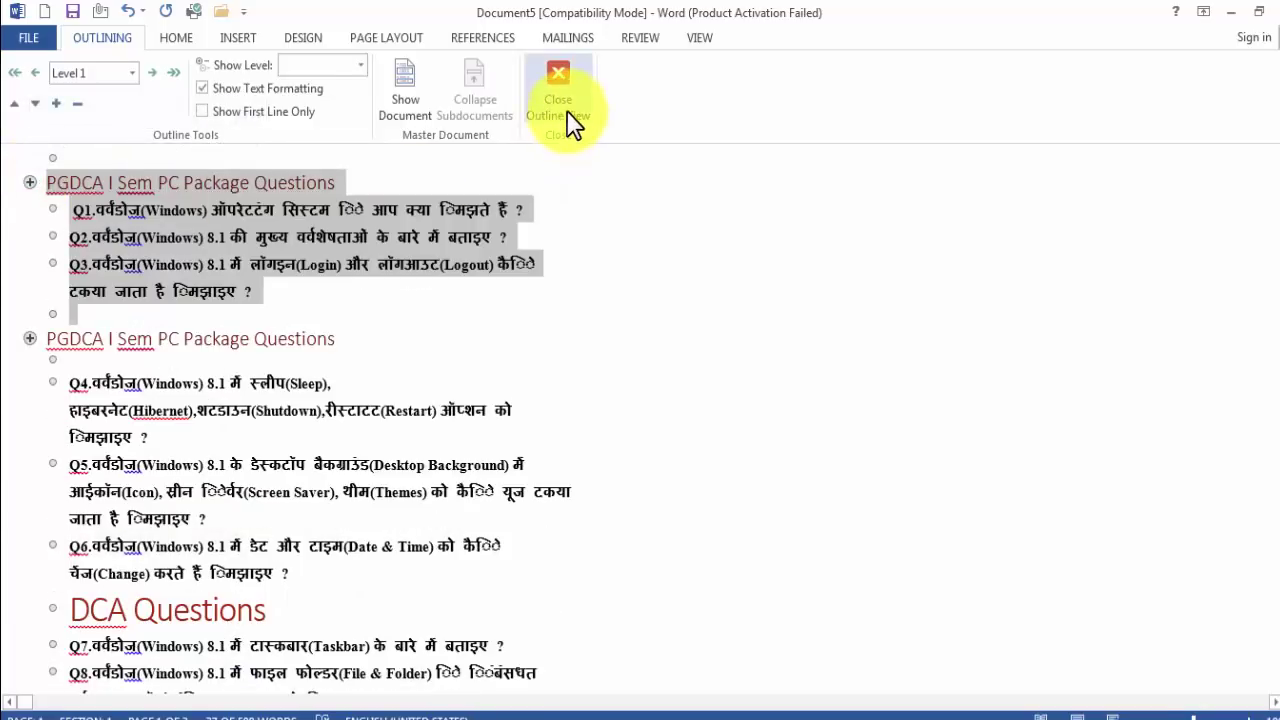
left_click(566, 118)
left_click(589, 405)
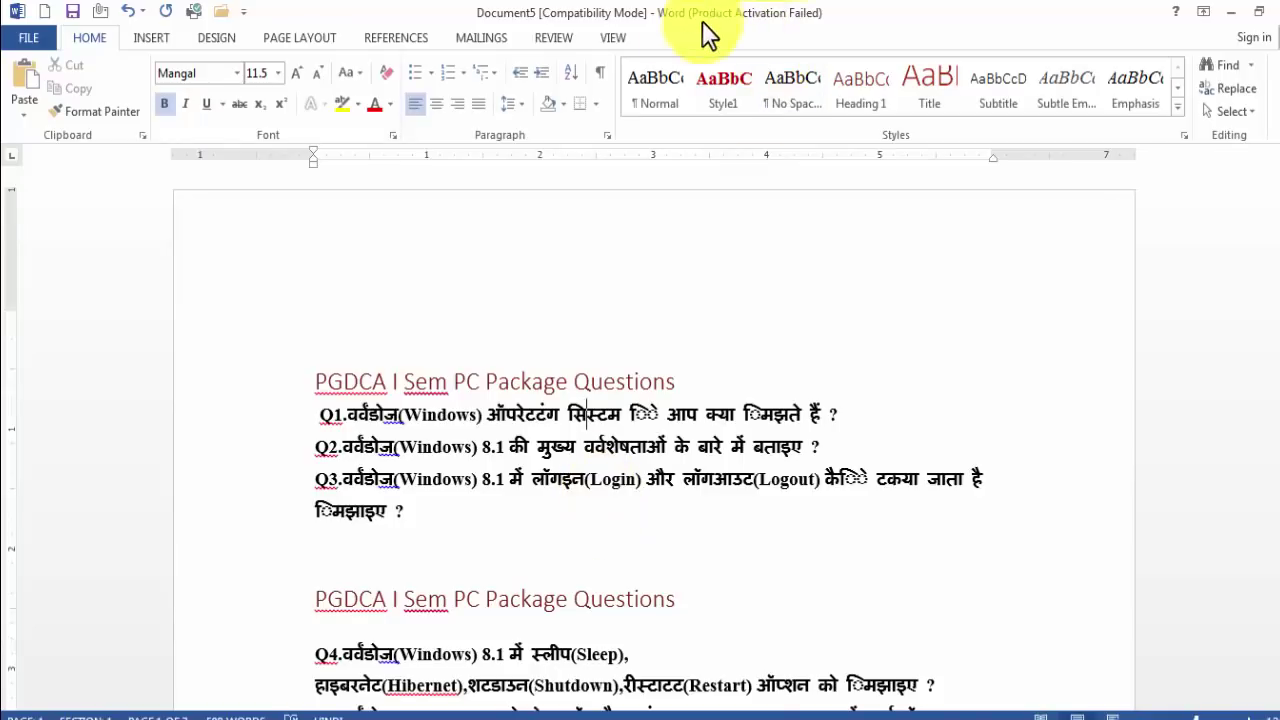
left_click(618, 38)
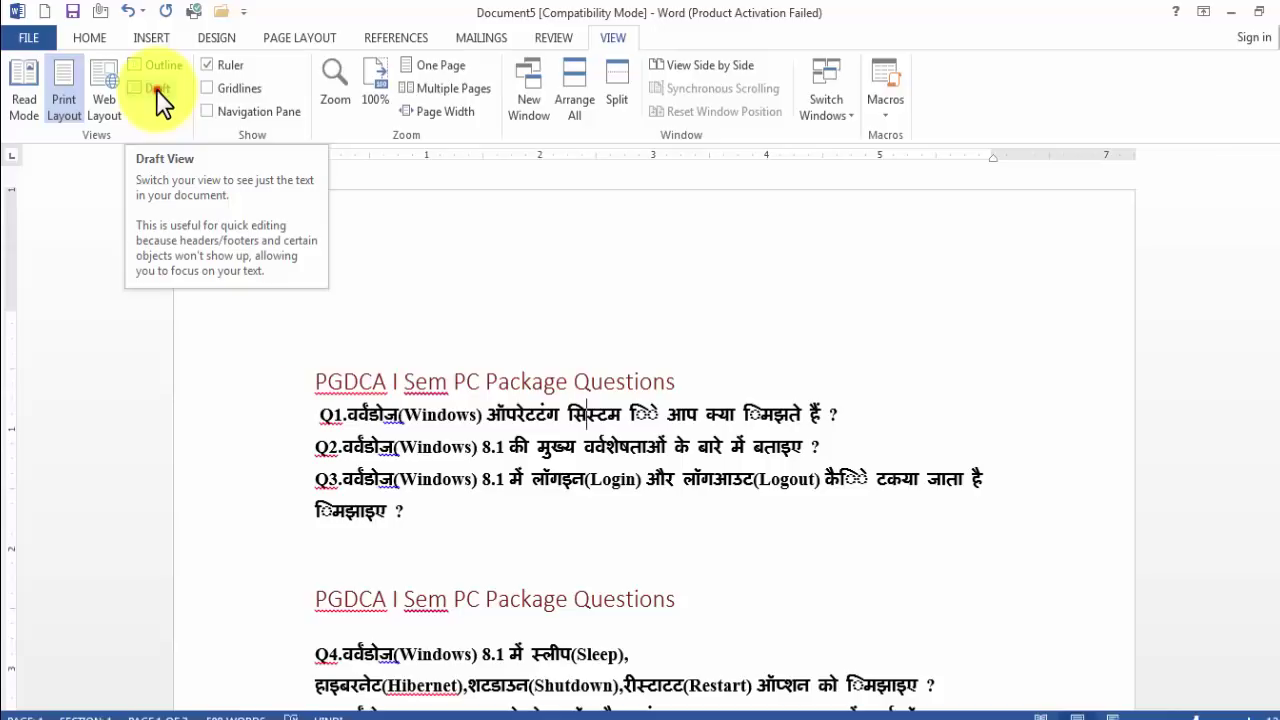
left_click(156, 89)
scroll(268, 492, "down", 5)
scroll(267, 500, "down", 5)
scroll(266, 520, "down", 3)
scroll(266, 520, "up", 5)
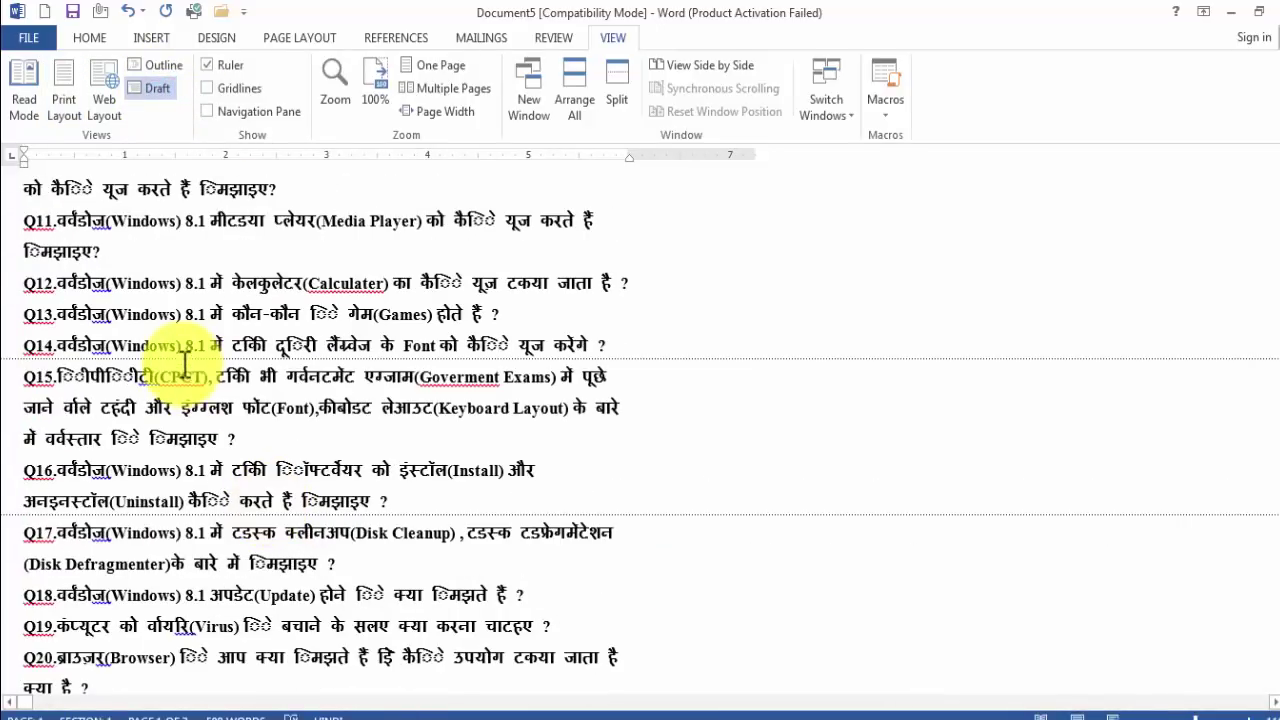
left_click(61, 99)
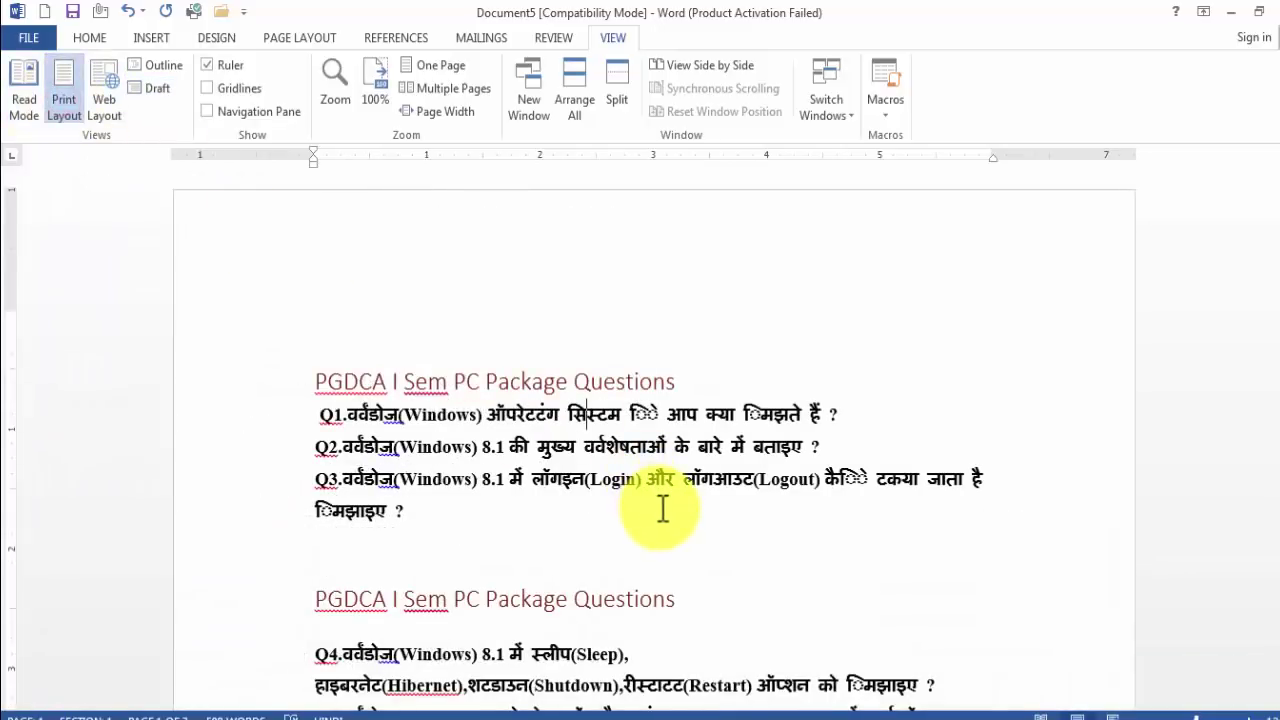
scroll(662, 510, "down", 3)
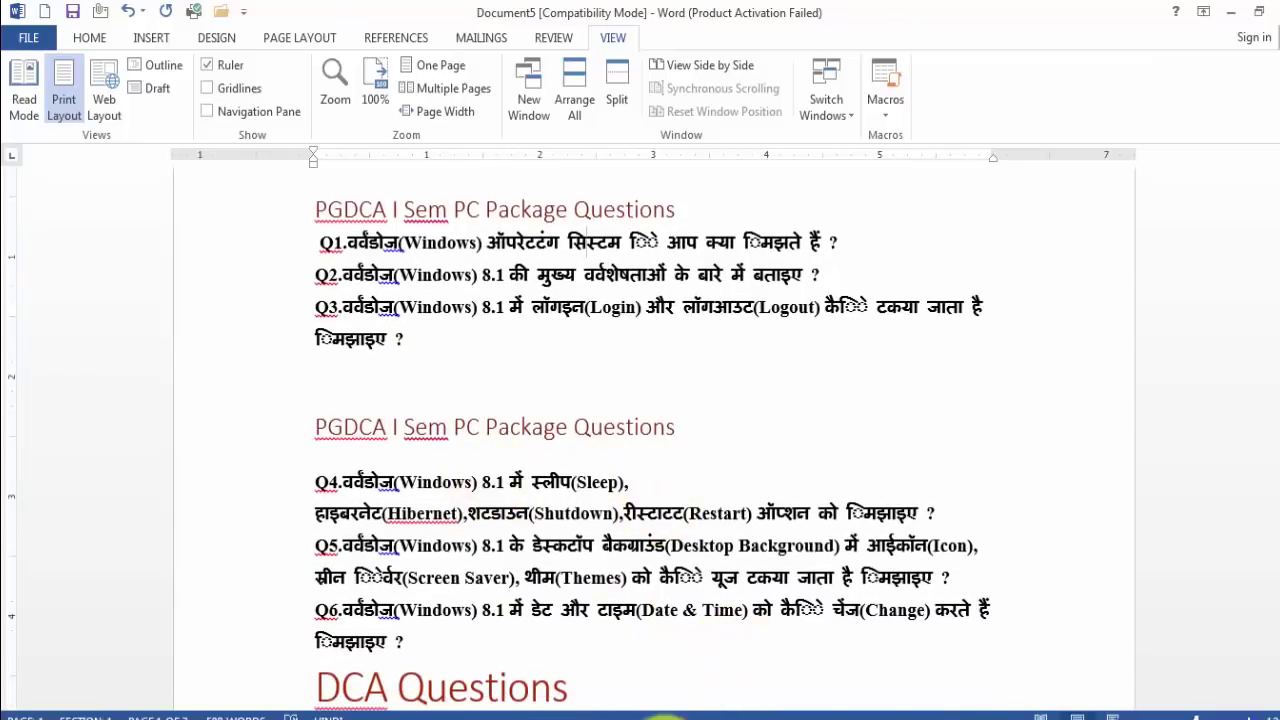
left_click(673, 716)
Step: Bring the PGDCA questions PDF forward, scroll down to Q7–Q12, then return to Document5
left_click(700, 671)
left_click(543, 452)
scroll(553, 455, "down", 2)
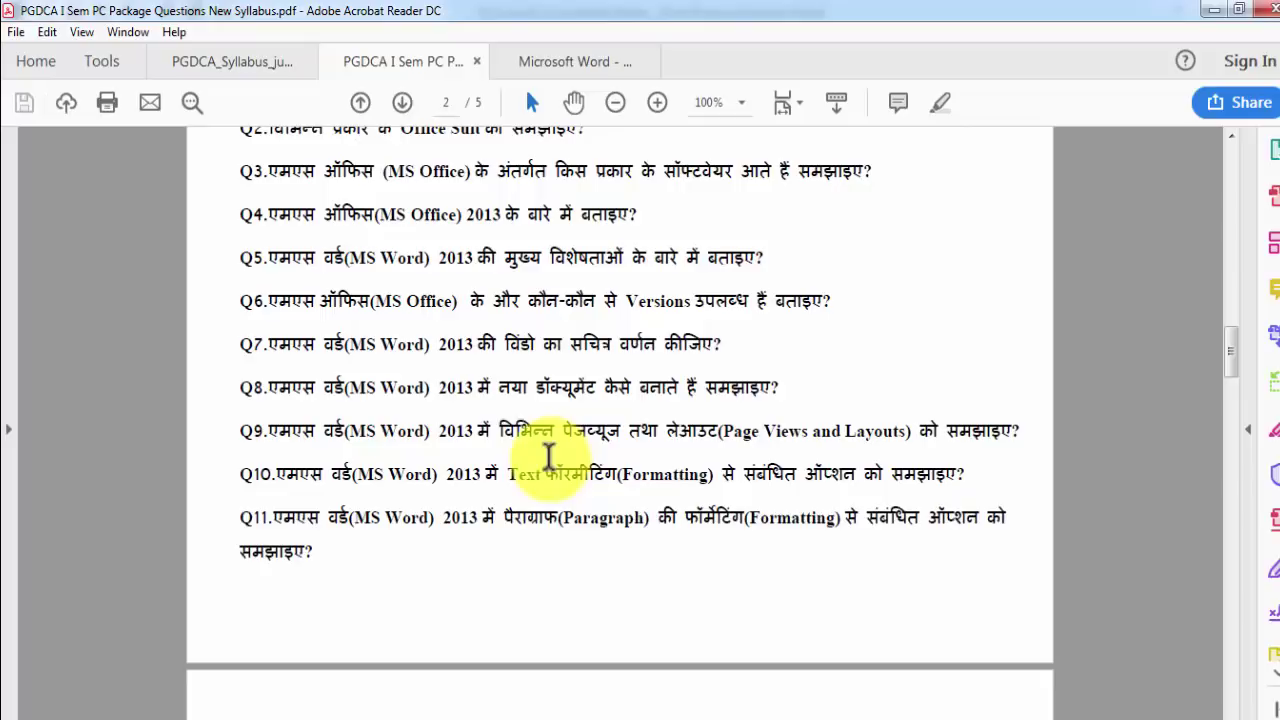
scroll(549, 455, "down", 2)
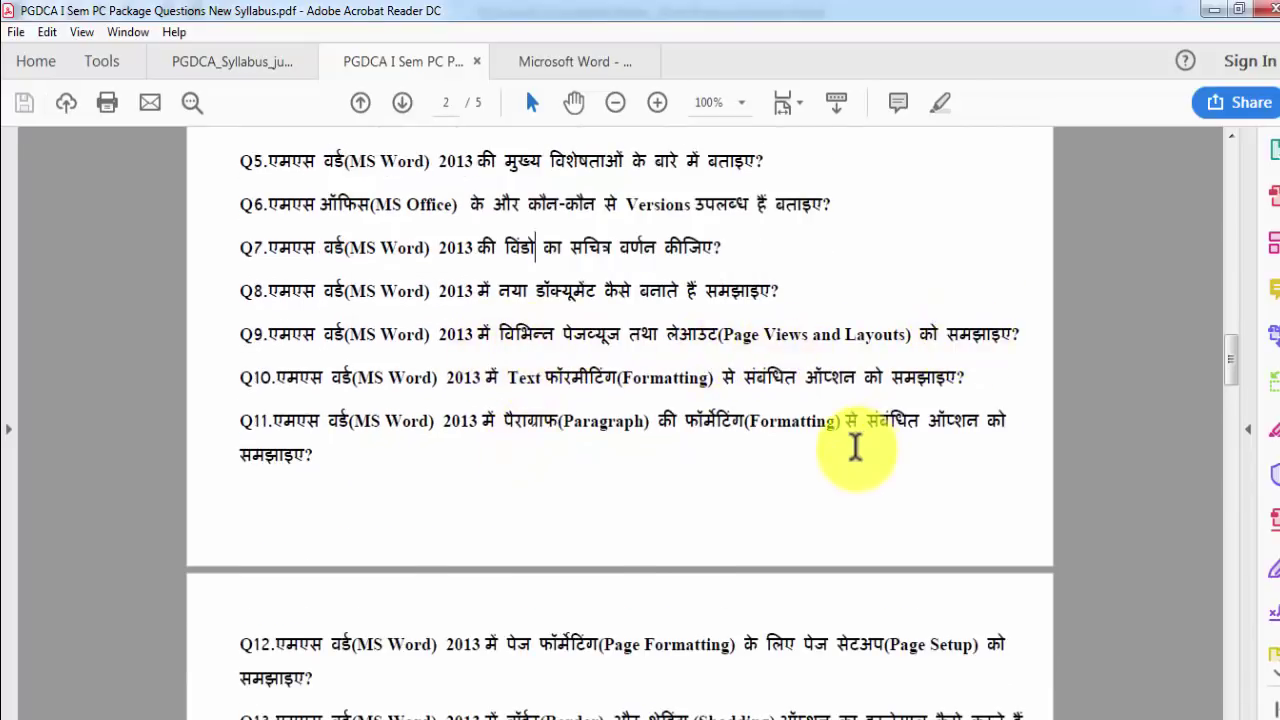
scroll(855, 447, "down", 2)
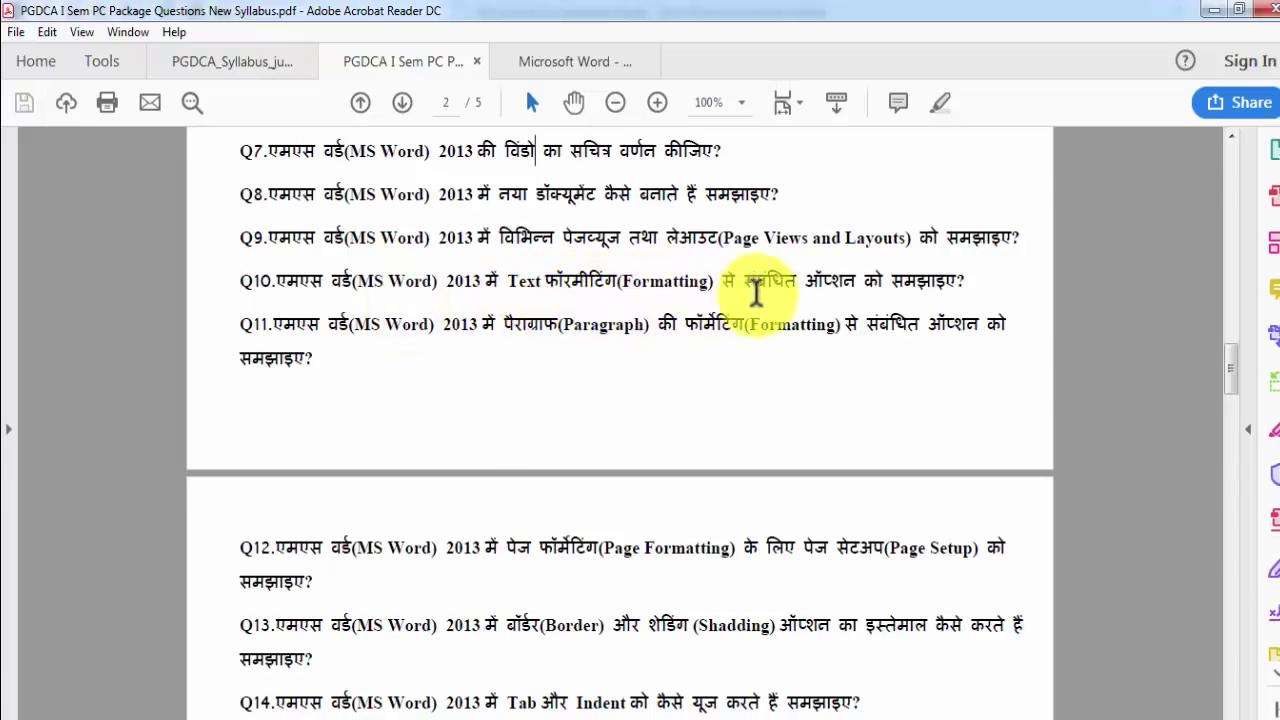
mouse_move(825, 716)
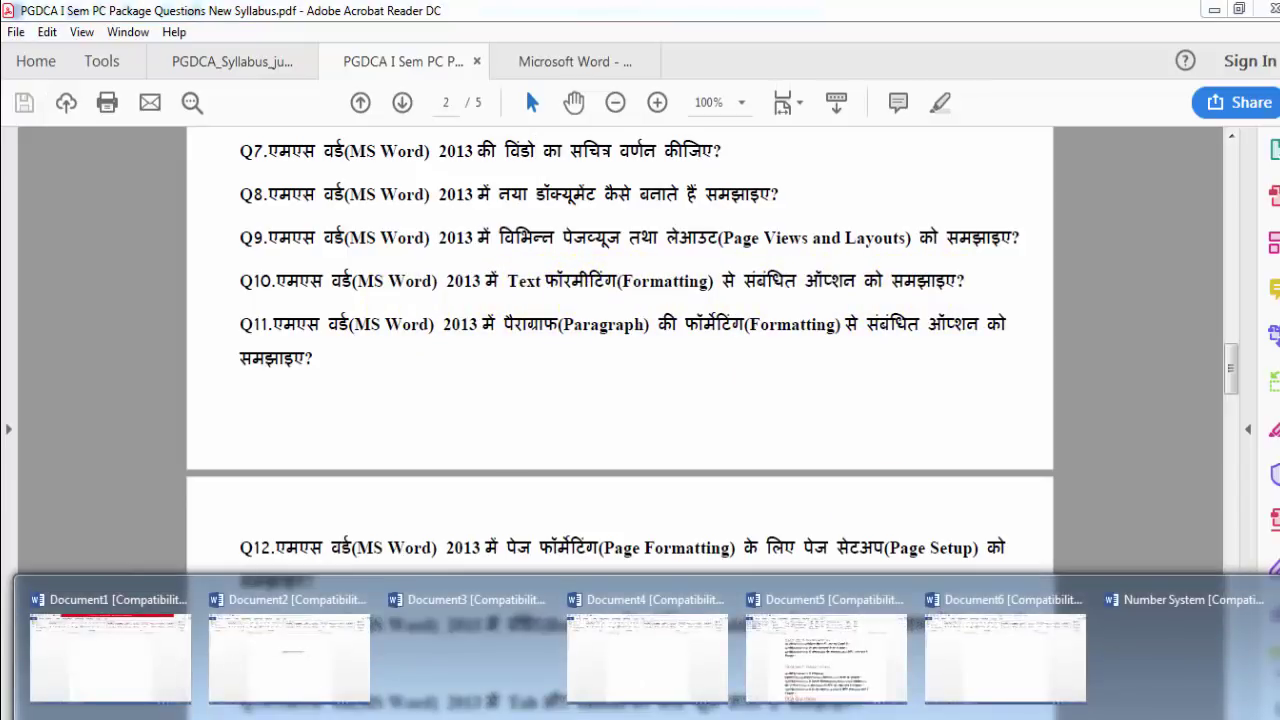
left_click(840, 660)
Step: Select Q1–Q3 and browse the font and font size lists without changing them
scroll(677, 491, "up", 3)
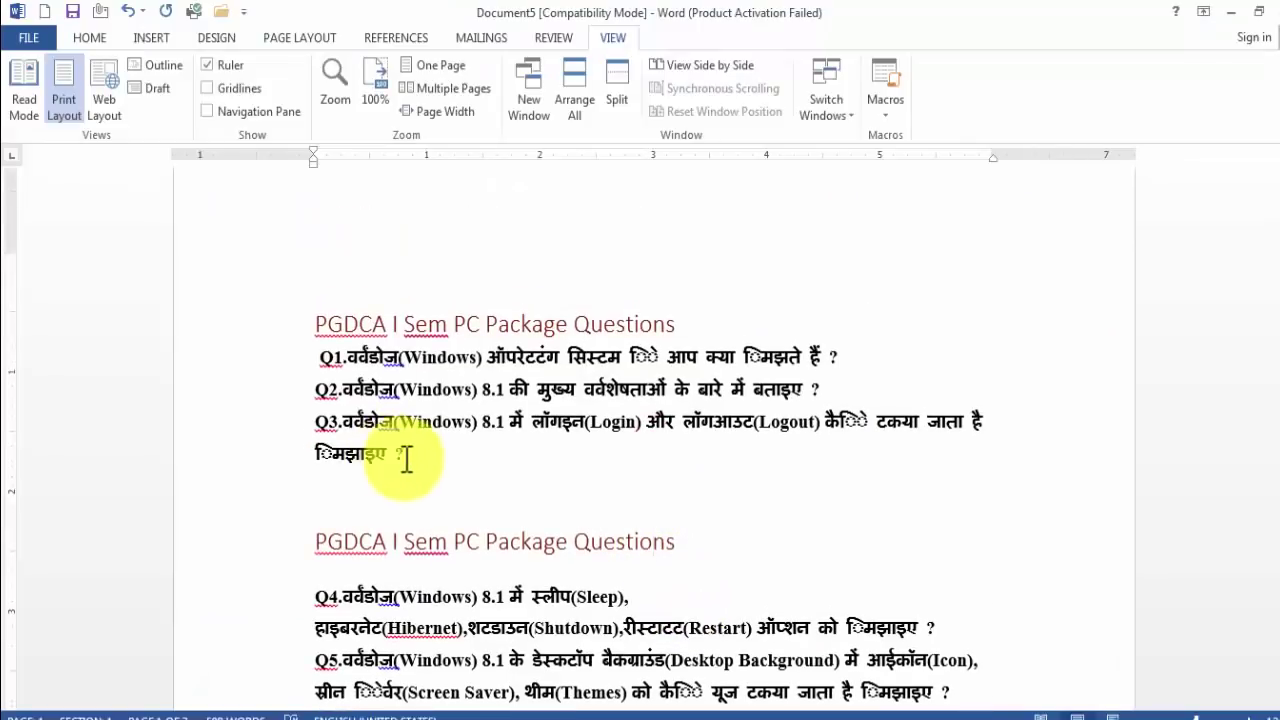
left_click_drag(408, 455, 318, 352)
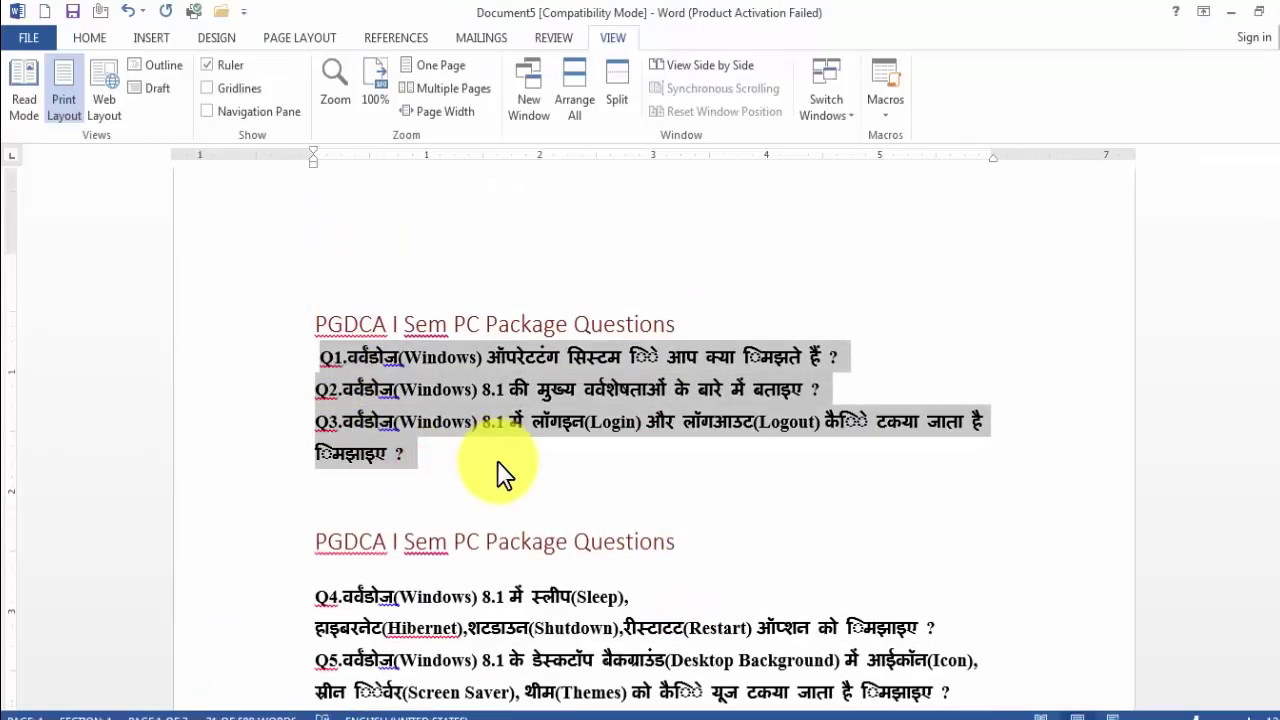
left_click(86, 39)
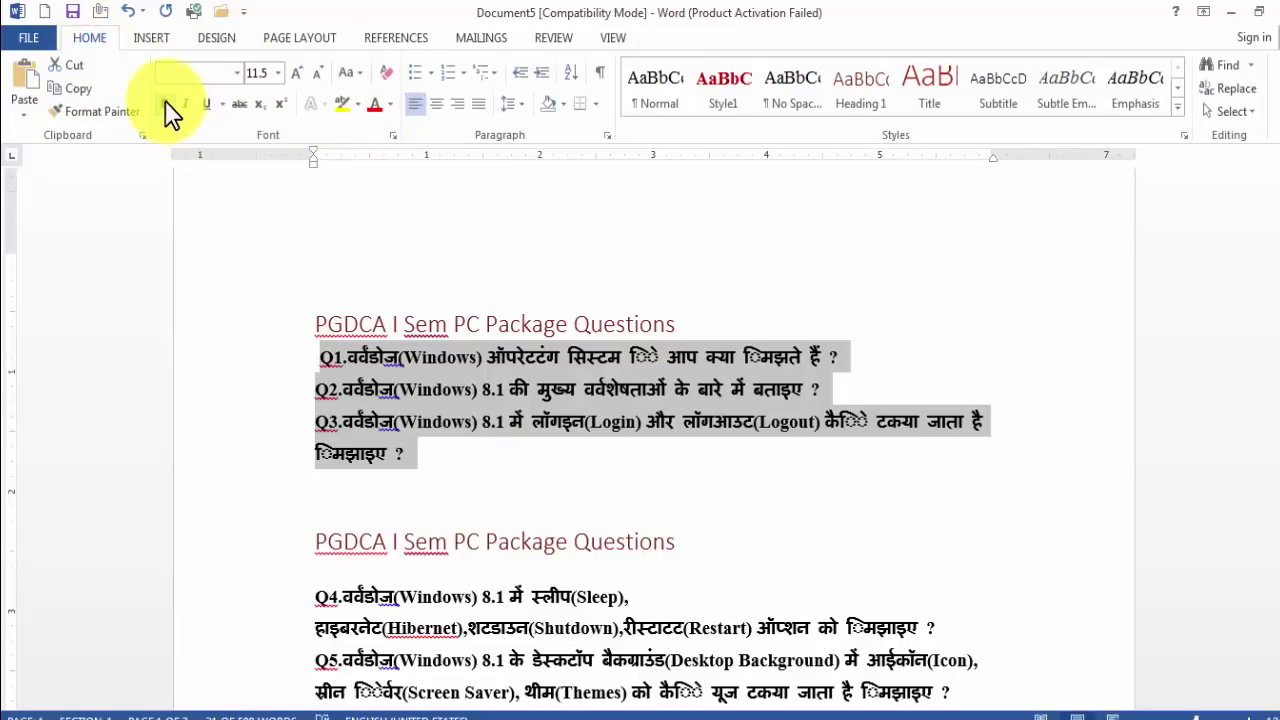
left_click(232, 74)
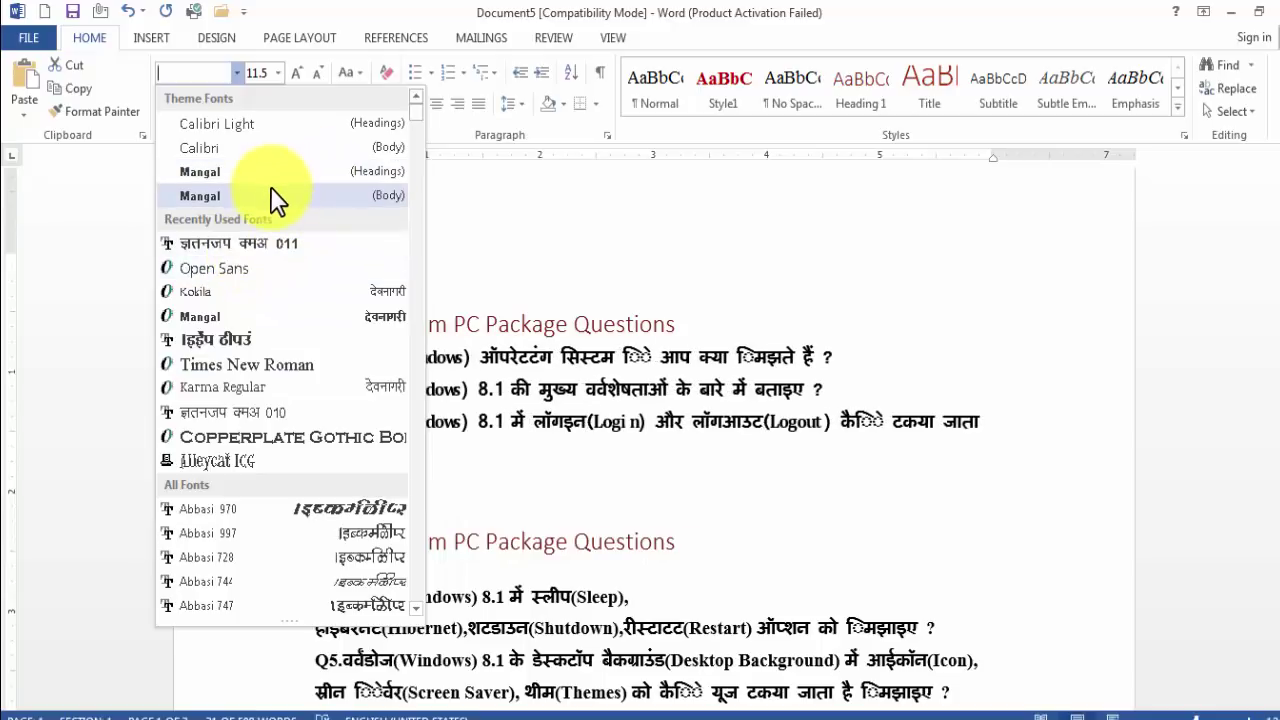
left_click(263, 73)
left_click(275, 74)
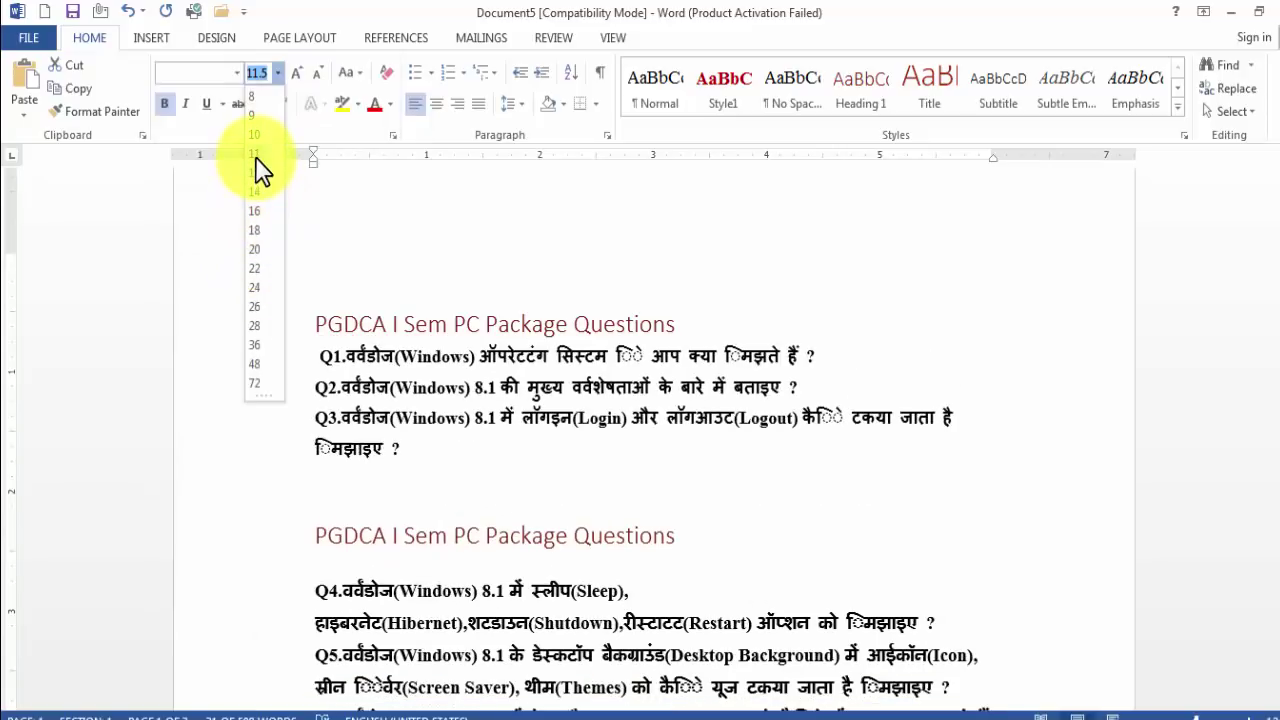
left_click(256, 155)
Step: Grow the Q1–Q3 text four size steps, then shrink it back two
left_click(300, 69)
left_click(300, 69)
left_click(300, 69)
left_click(300, 69)
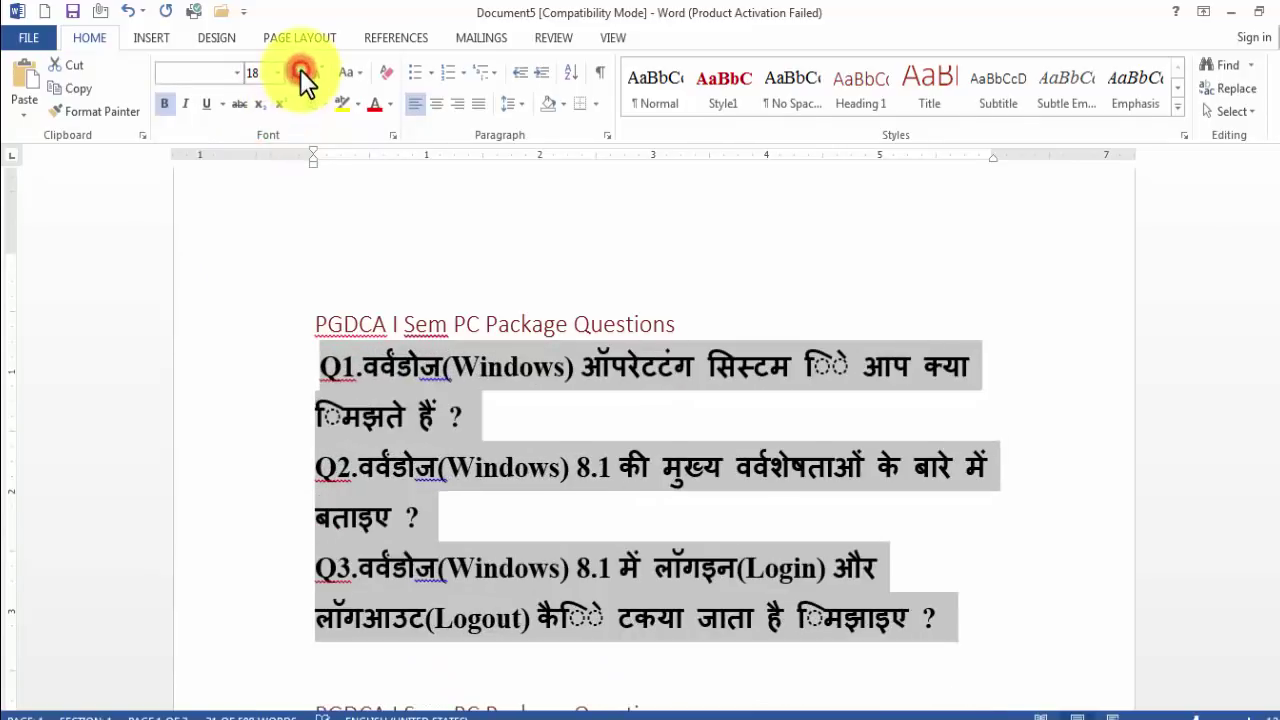
left_click(300, 69)
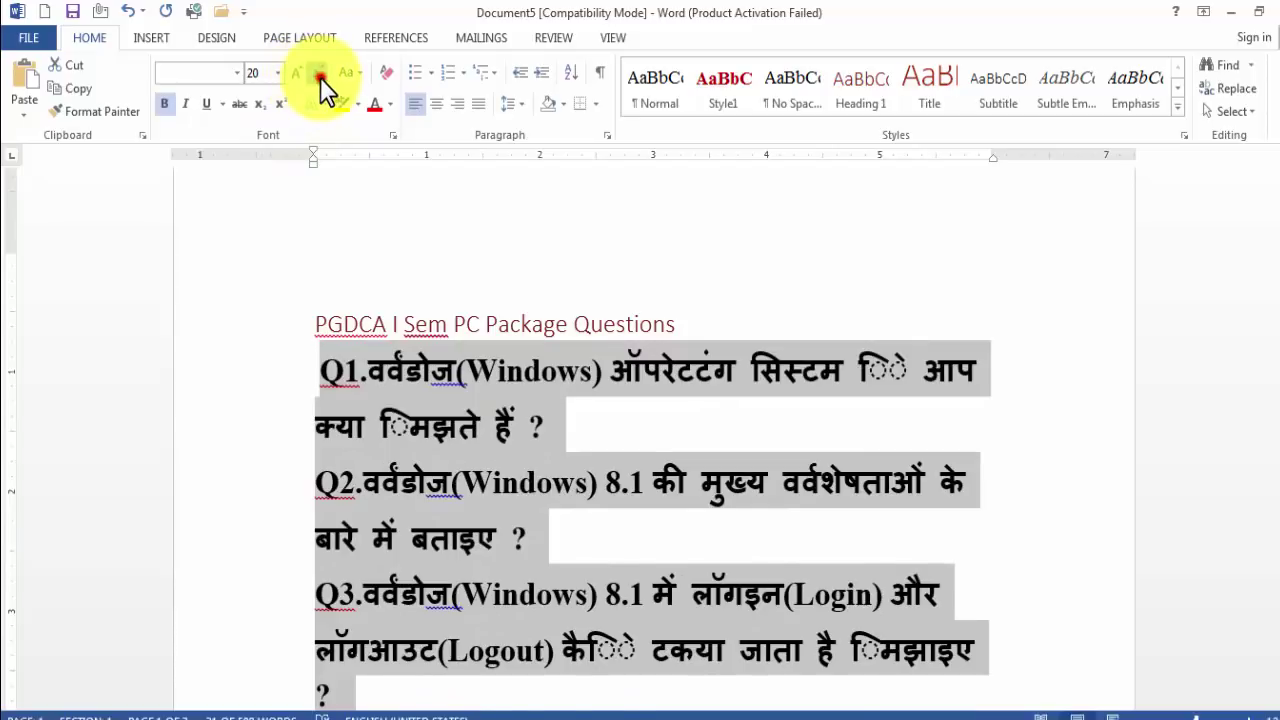
left_click(320, 77)
left_click(320, 77)
left_click(320, 77)
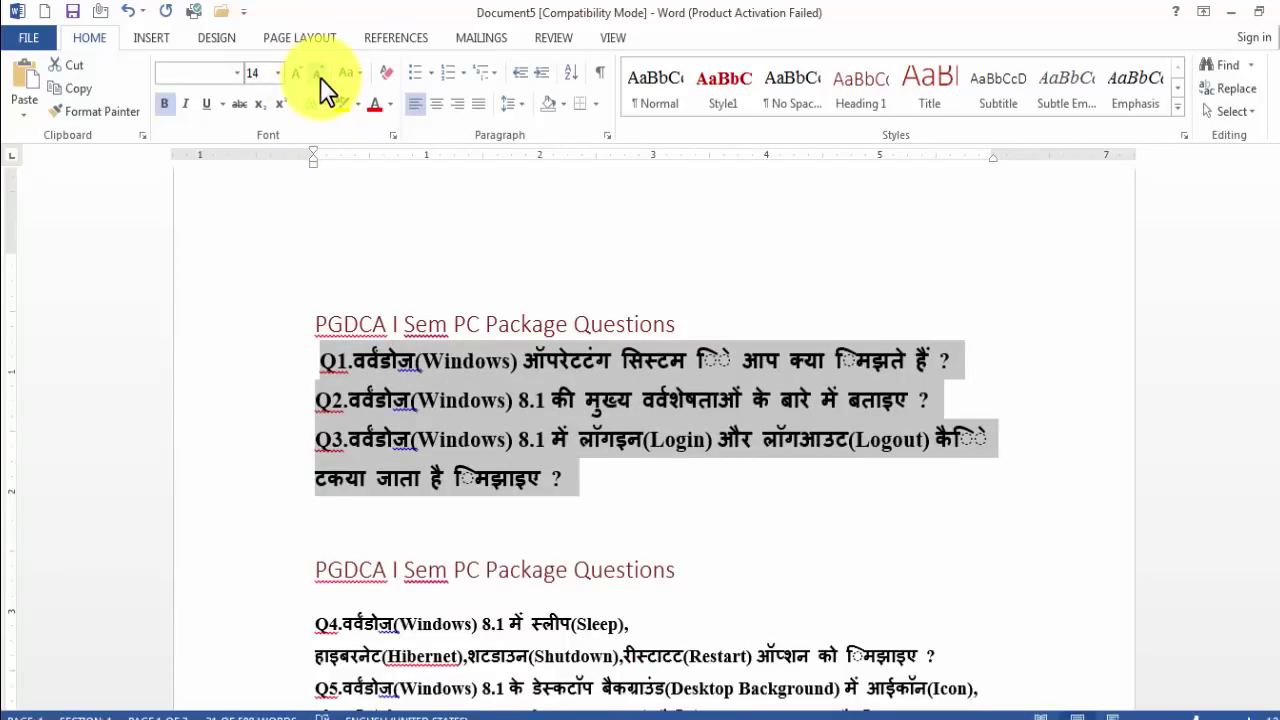
Step: Toggle italic and underline on Q1–Q3 and off again, and remove the bold
left_click(184, 103)
left_click(207, 103)
left_click(207, 103)
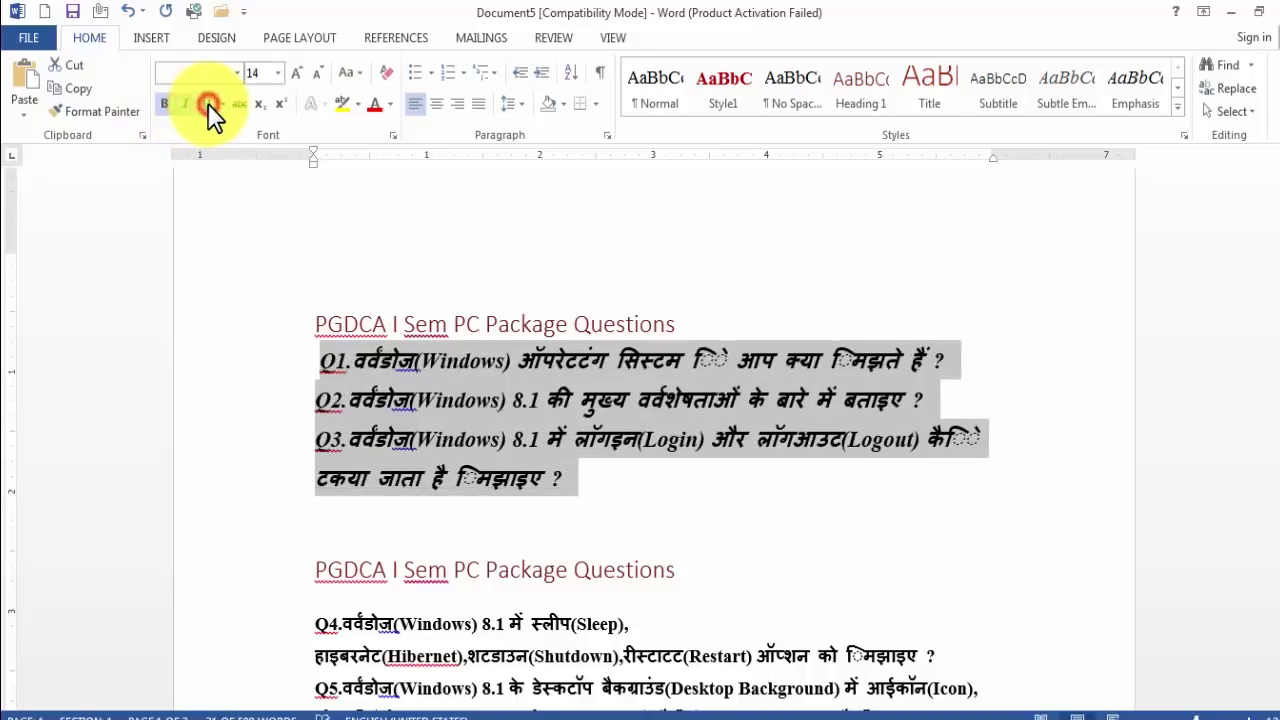
left_click(184, 103)
left_click(160, 104)
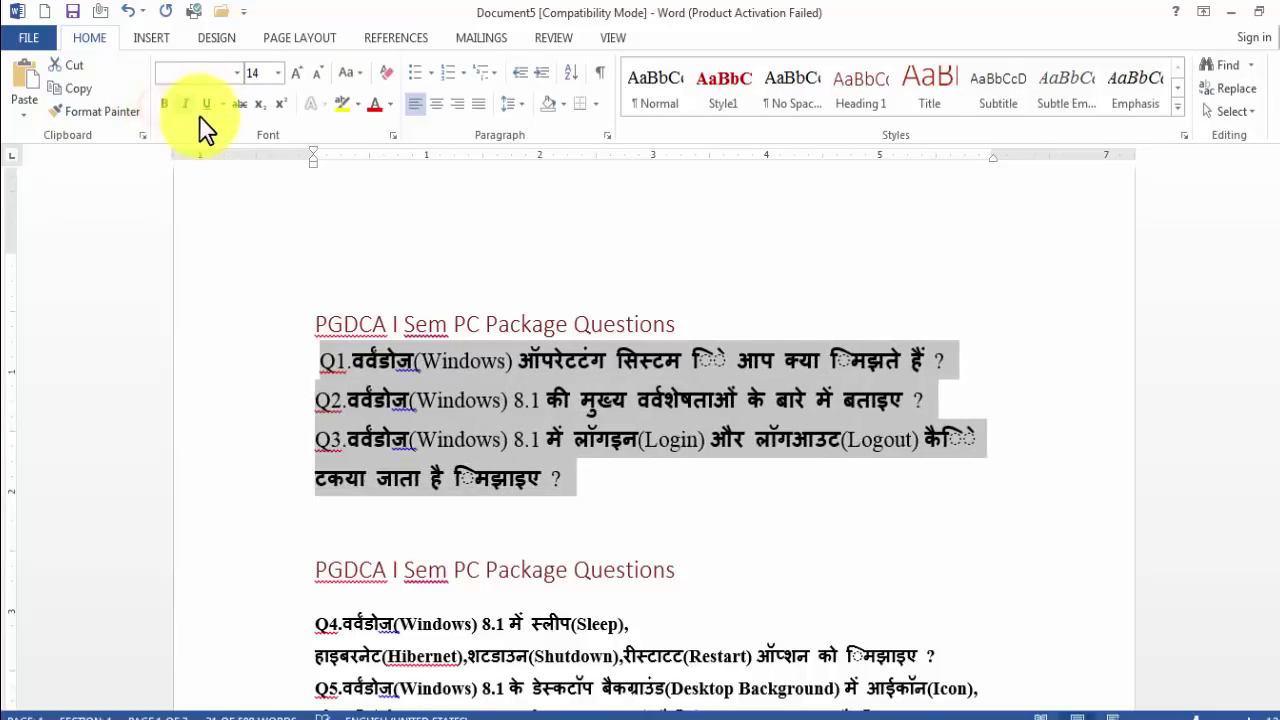
Step: Colour Q1–Q3 red and view the Change Case options without applying one
left_click(389, 104)
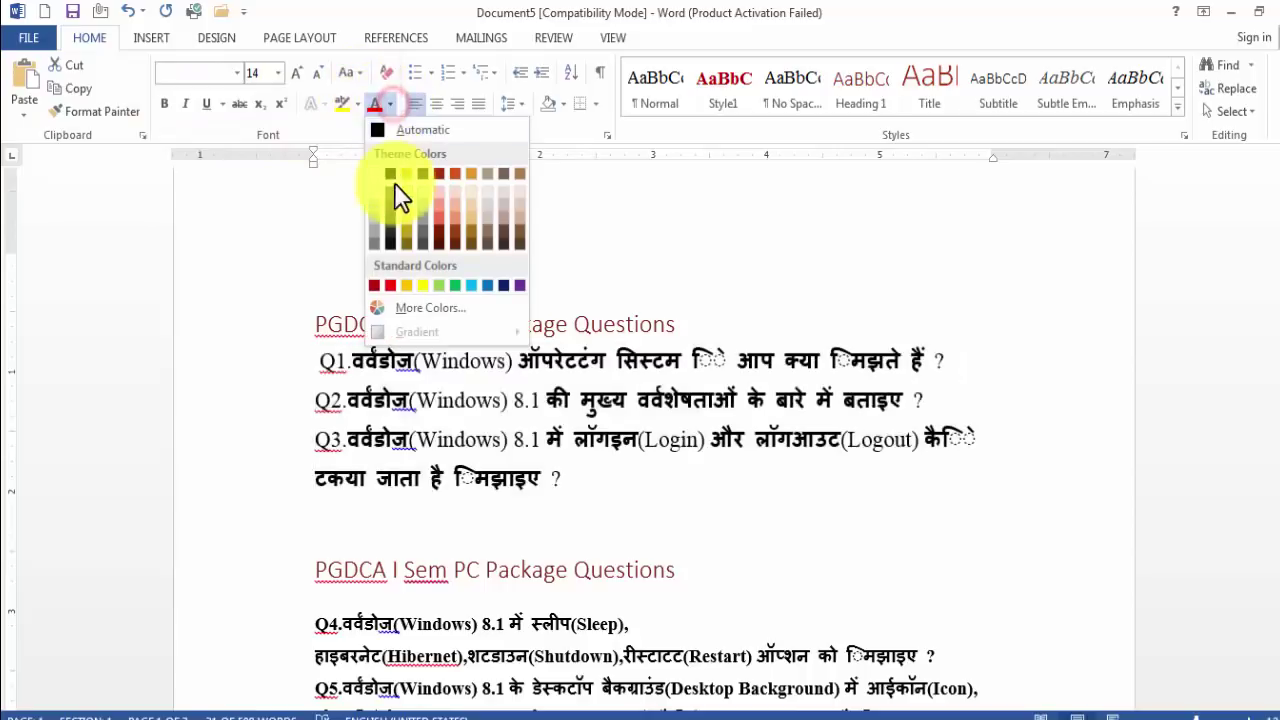
left_click(391, 287)
left_click(362, 76)
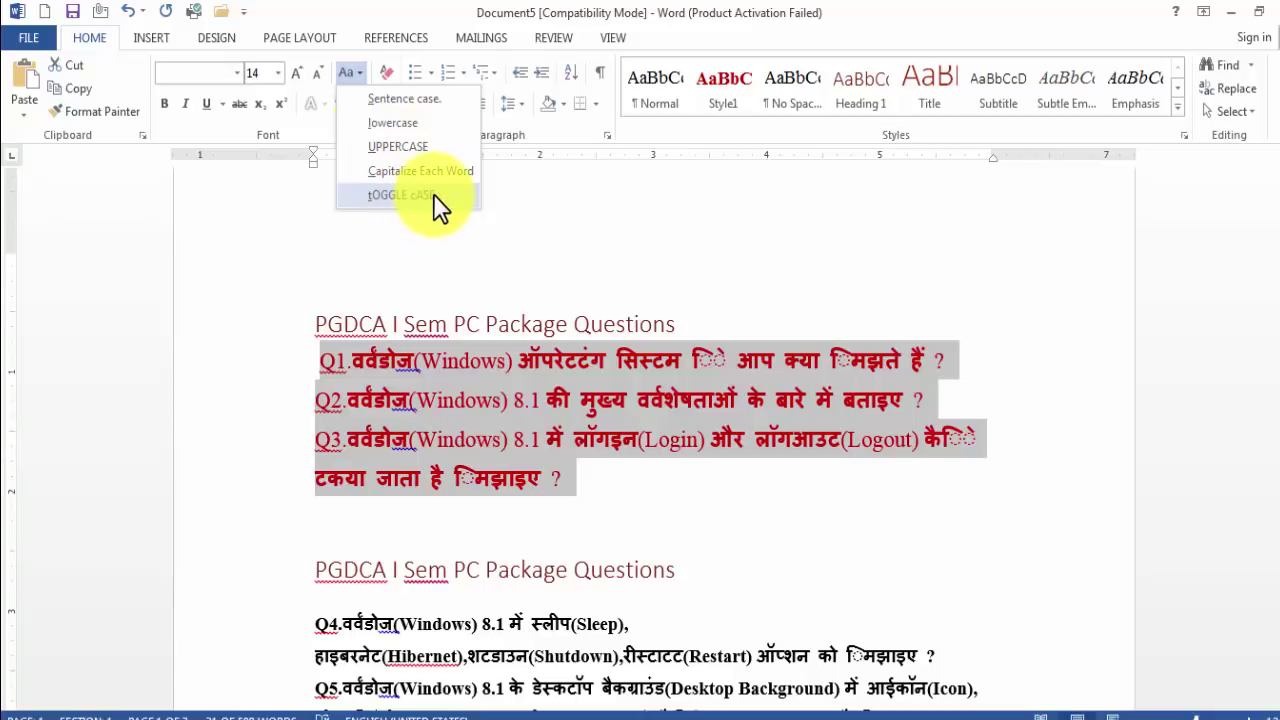
left_click(390, 279)
left_click(334, 268)
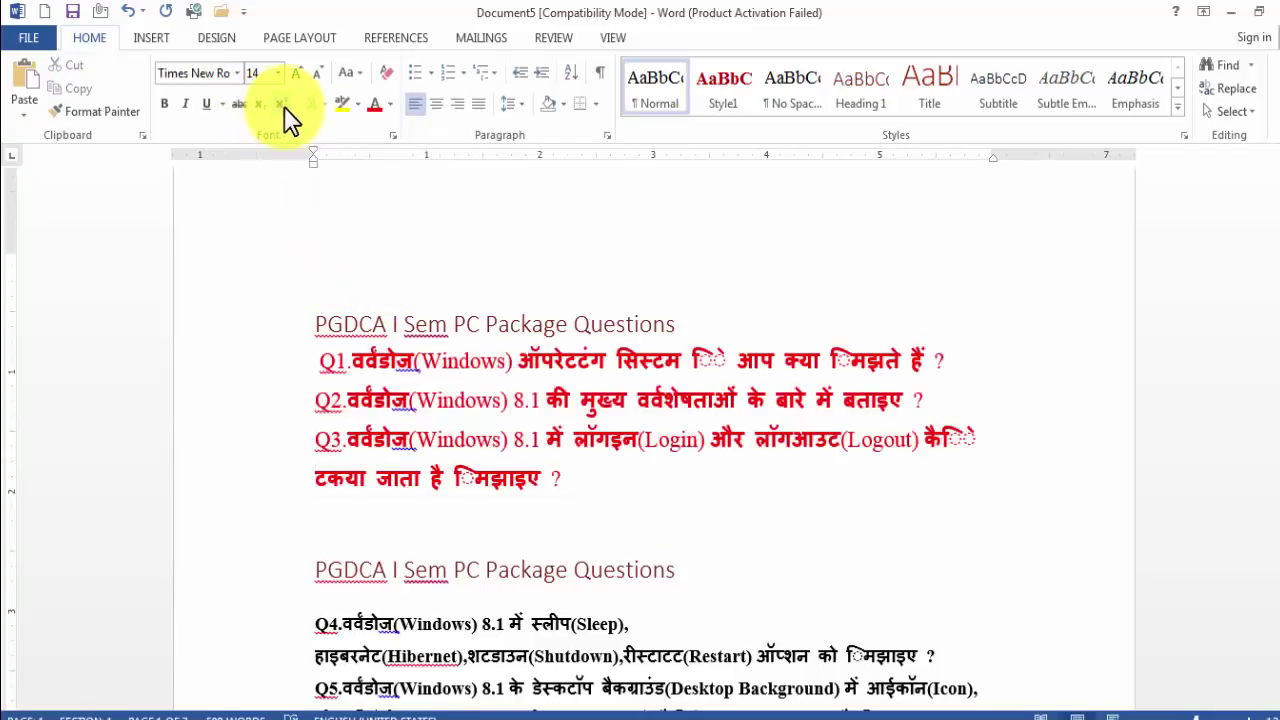
Step: Add an X2+Y2 line below Q3 with both 2s superscript, giving X²+Y²
left_click(376, 515)
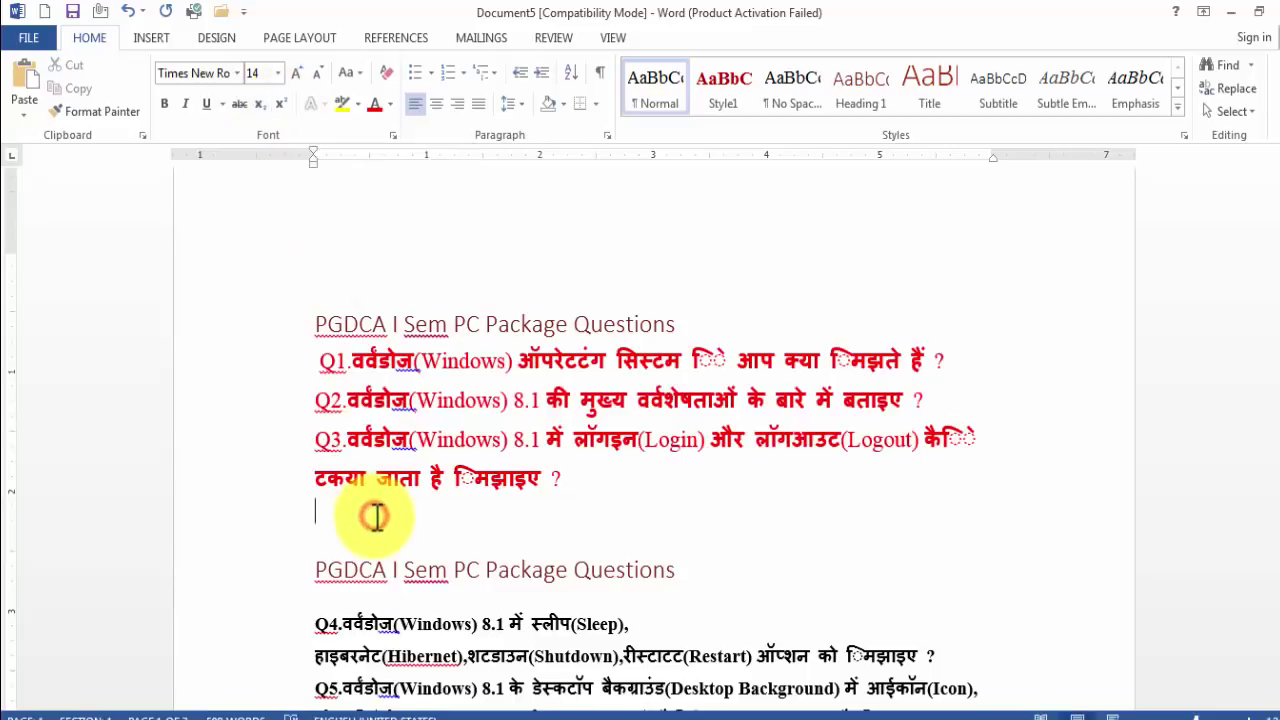
key("Return")
type("X2+Y2")
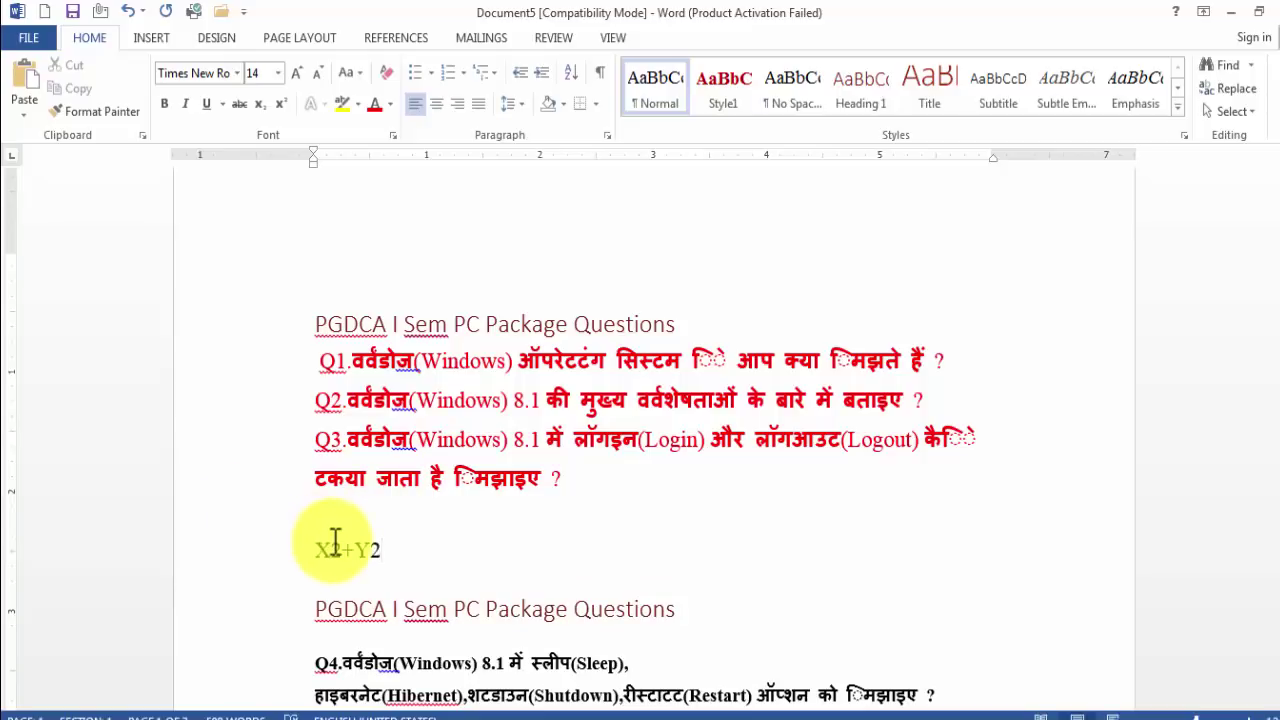
left_click(279, 103)
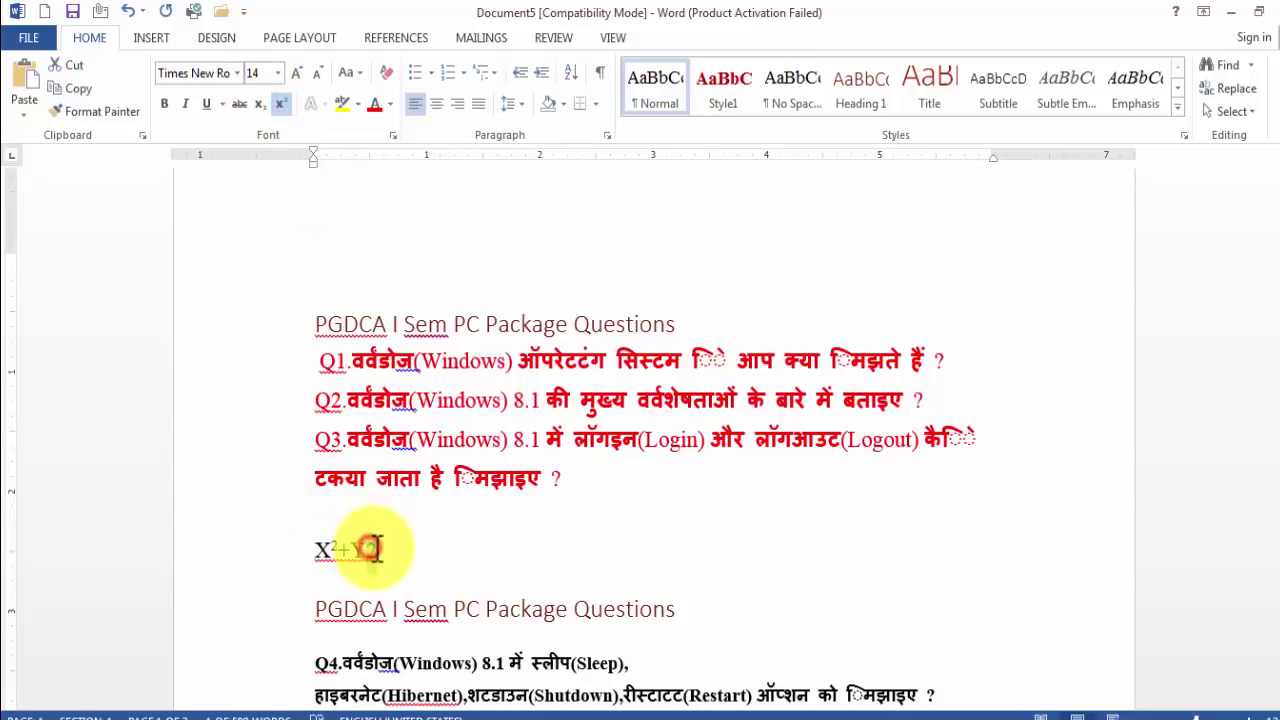
left_click_drag(366, 549, 377, 549)
left_click(285, 104)
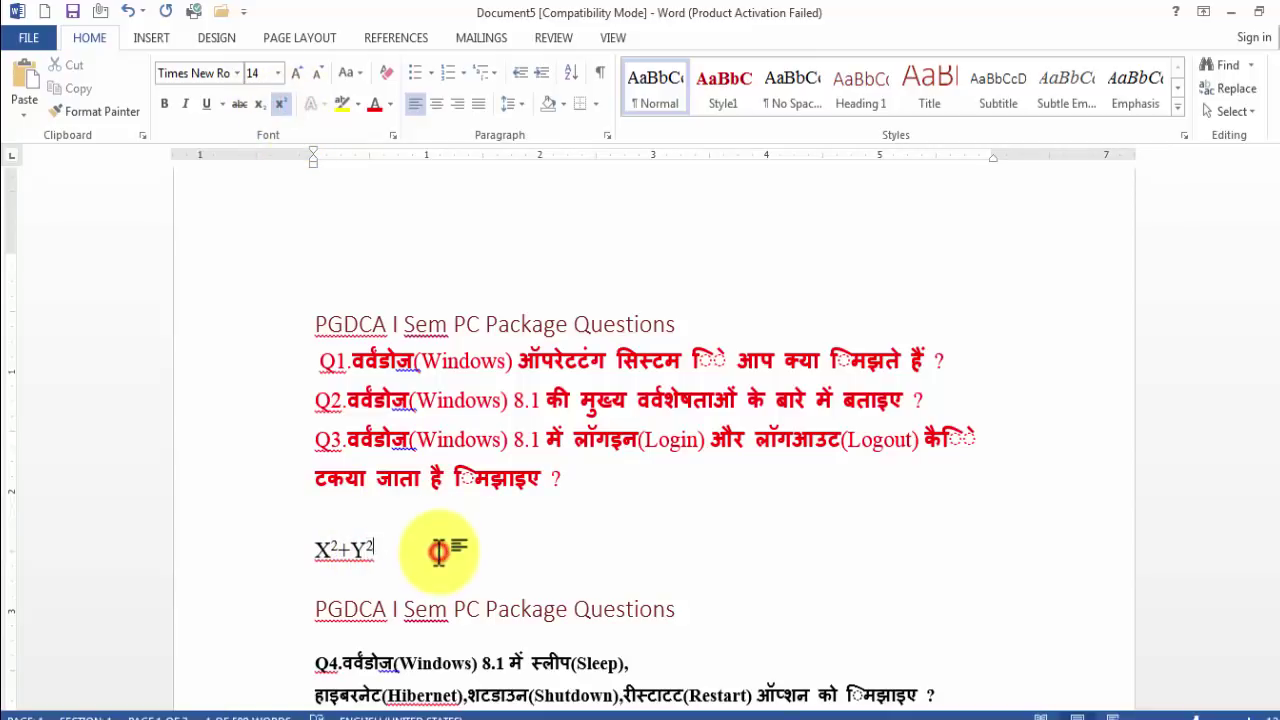
Step: Add H2so4 on the next line with the 2 and 4 subscript, giving H₂so₄
key("Return")
type("H2so4")
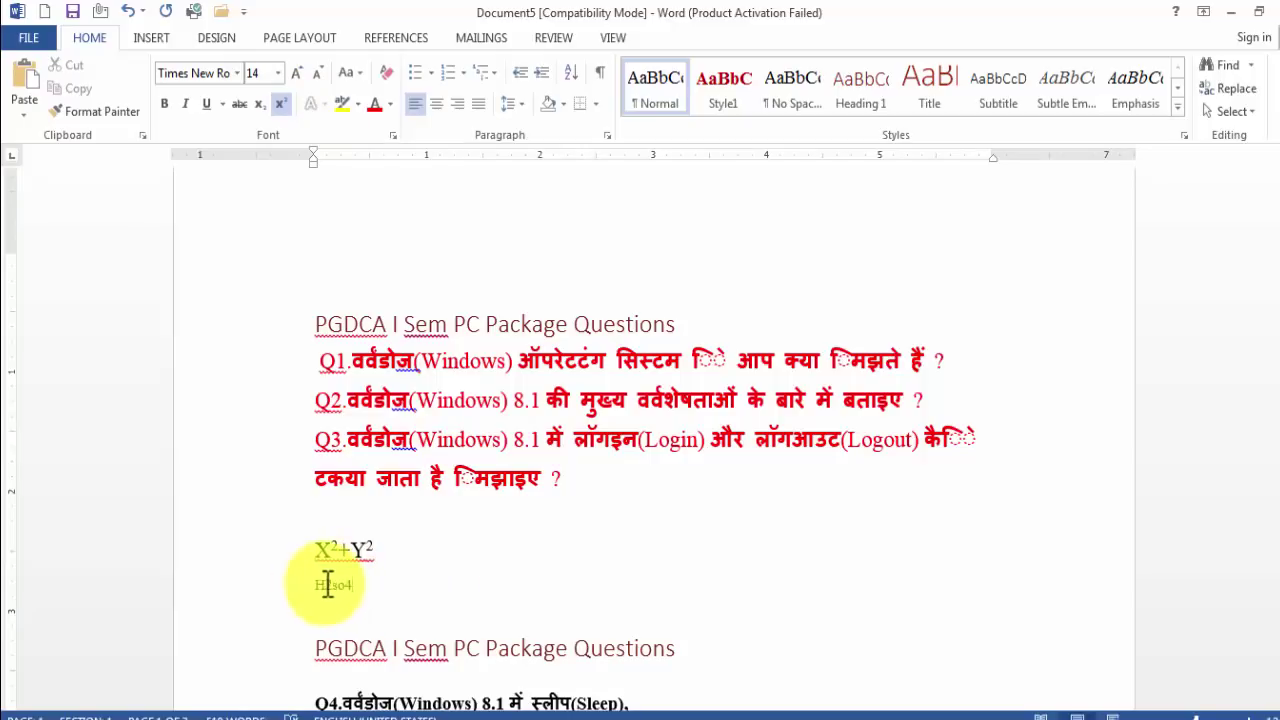
left_click_drag(326, 585, 343, 585)
left_click(260, 106)
left_click(281, 104)
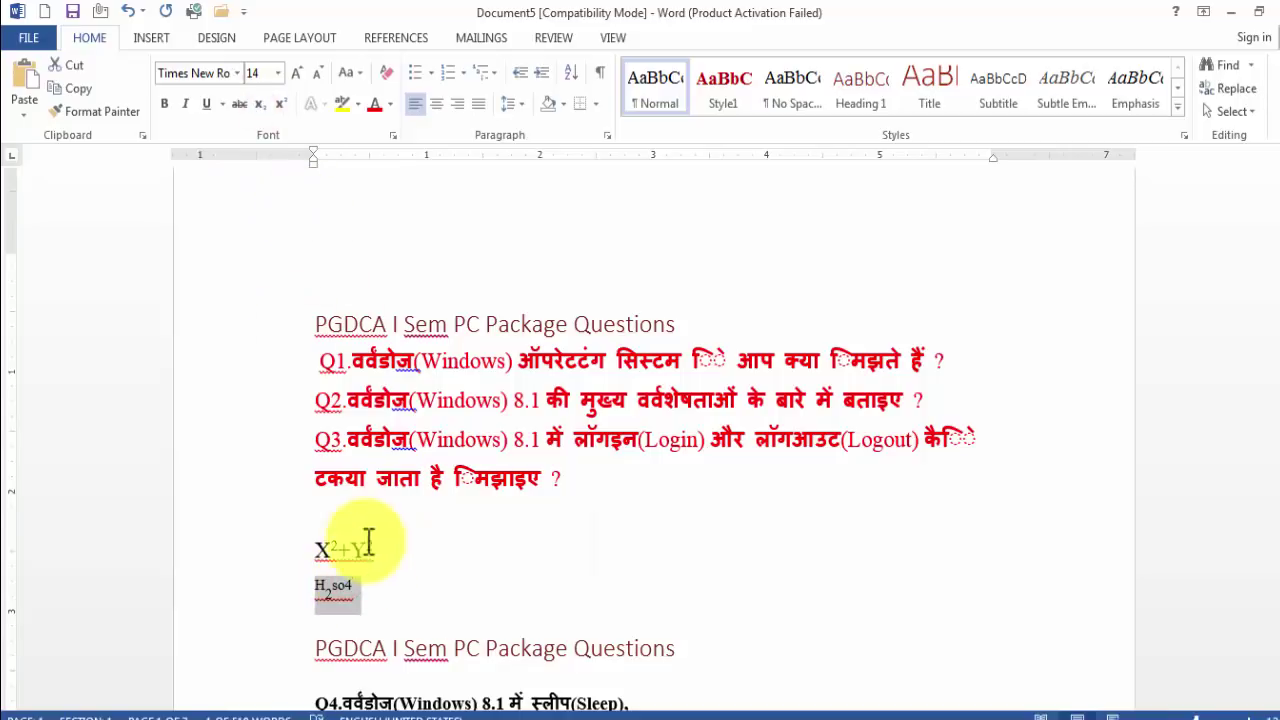
left_click(373, 594)
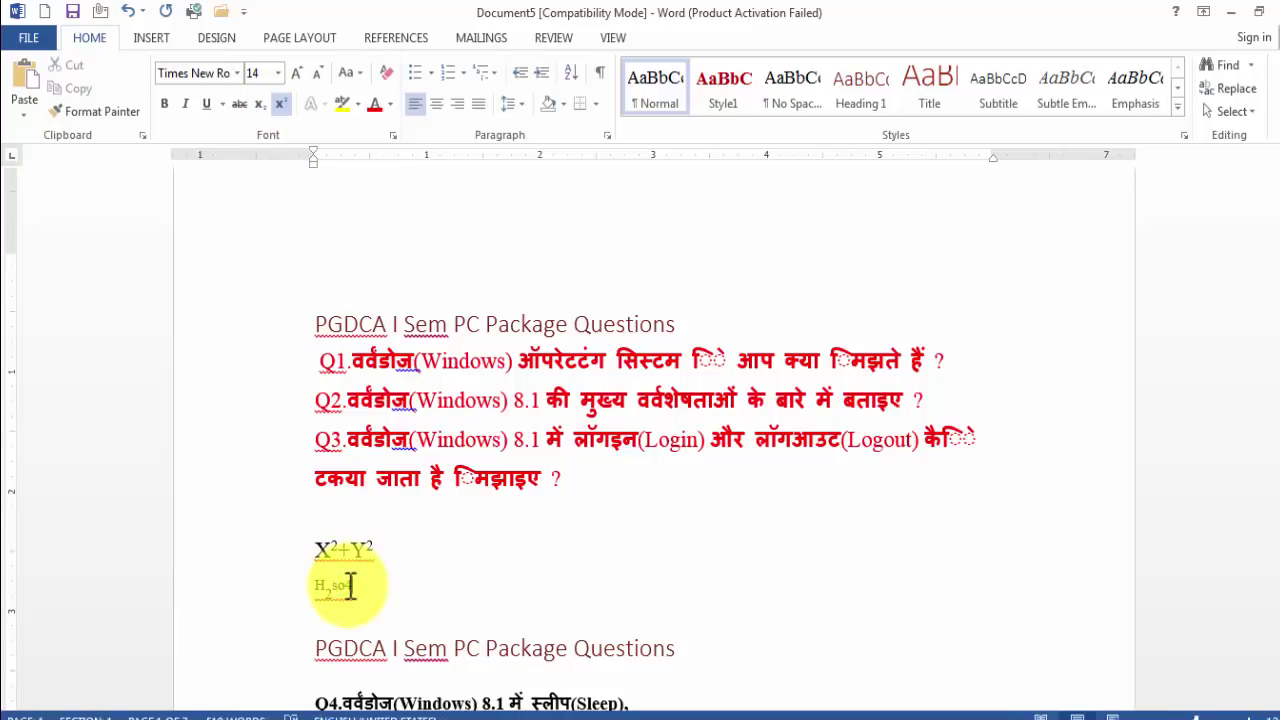
left_click_drag(350, 585, 344, 586)
left_click(258, 104)
left_click(453, 625)
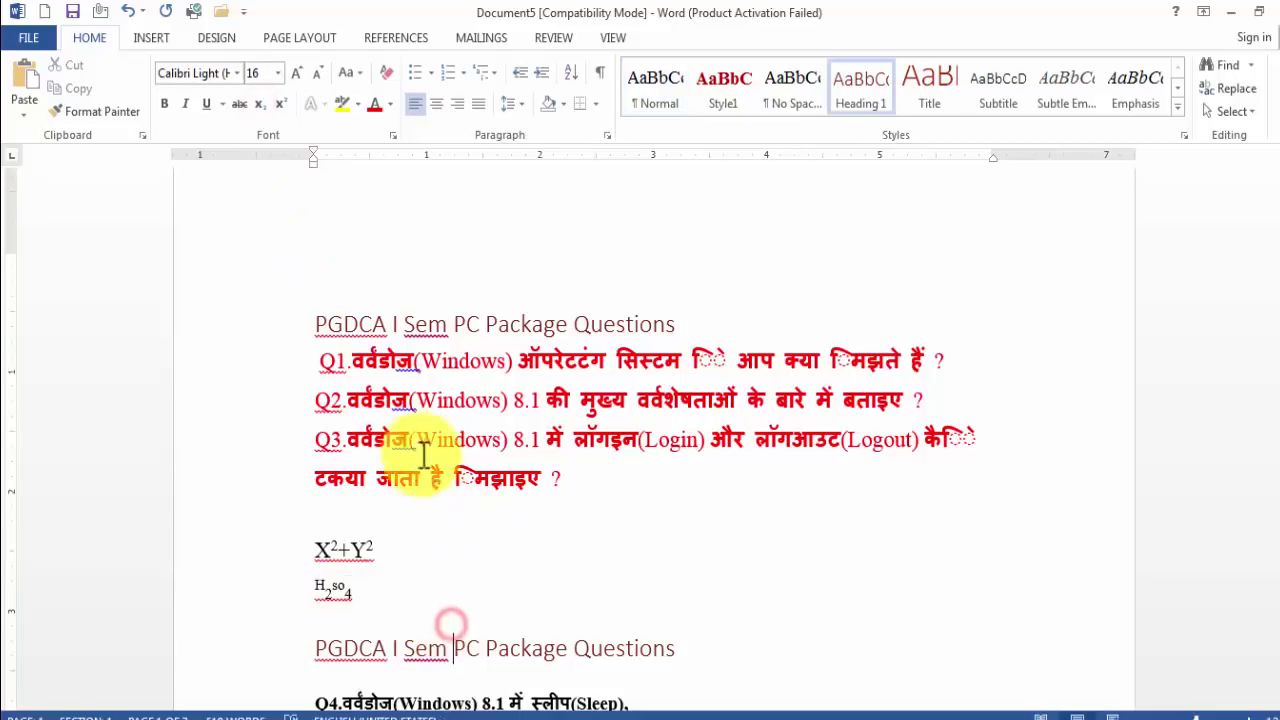
Step: Open the Font dialog from Q3, move it aside, and cancel without changes
left_click(540, 447)
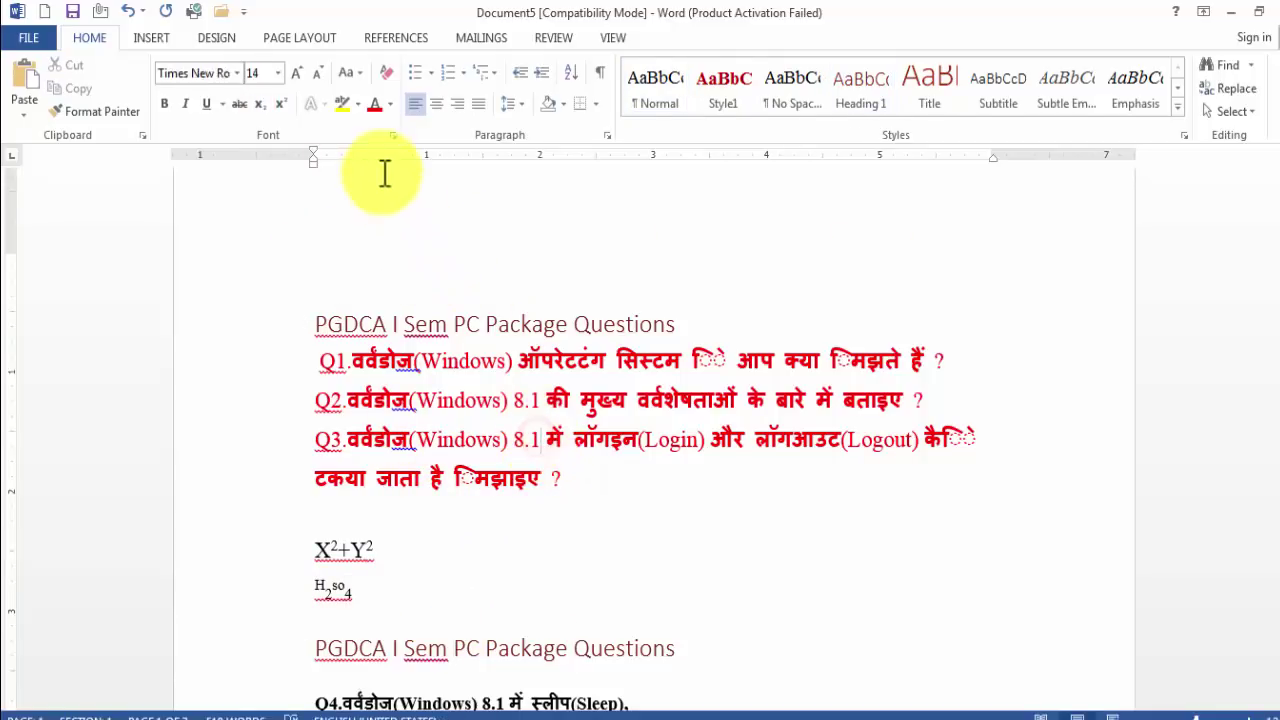
left_click(393, 137)
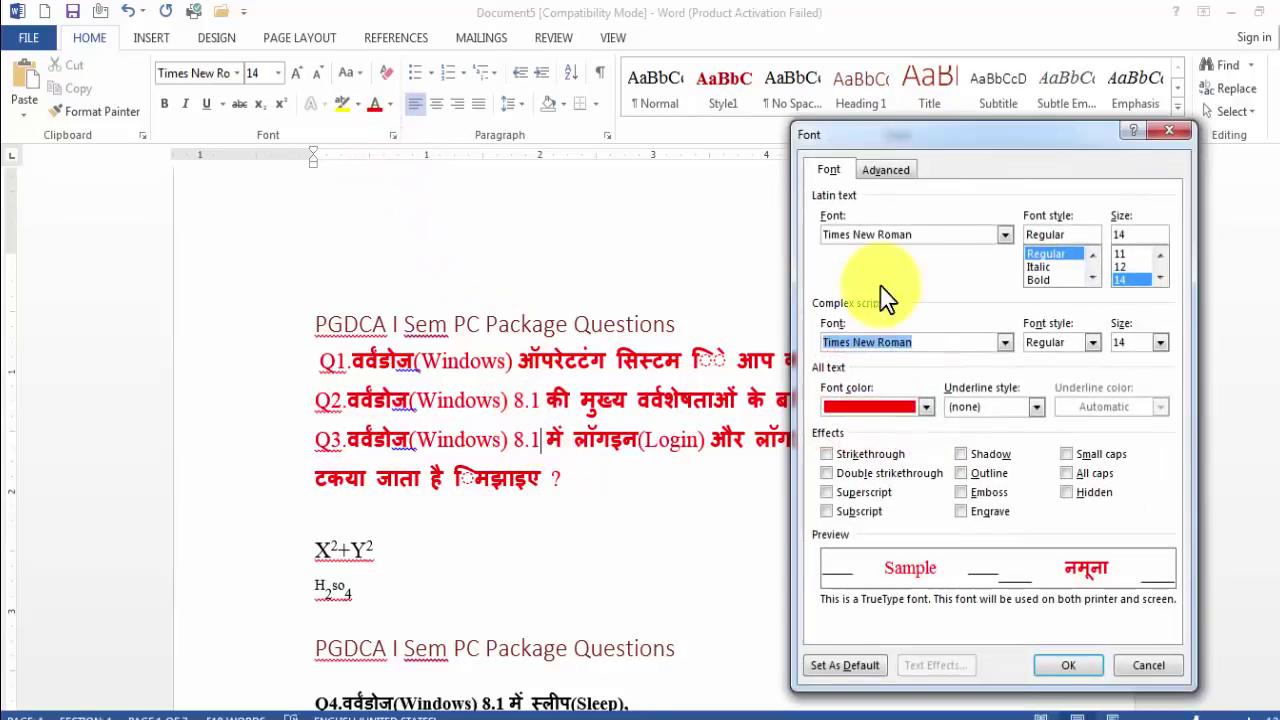
left_click_drag(893, 141, 688, 88)
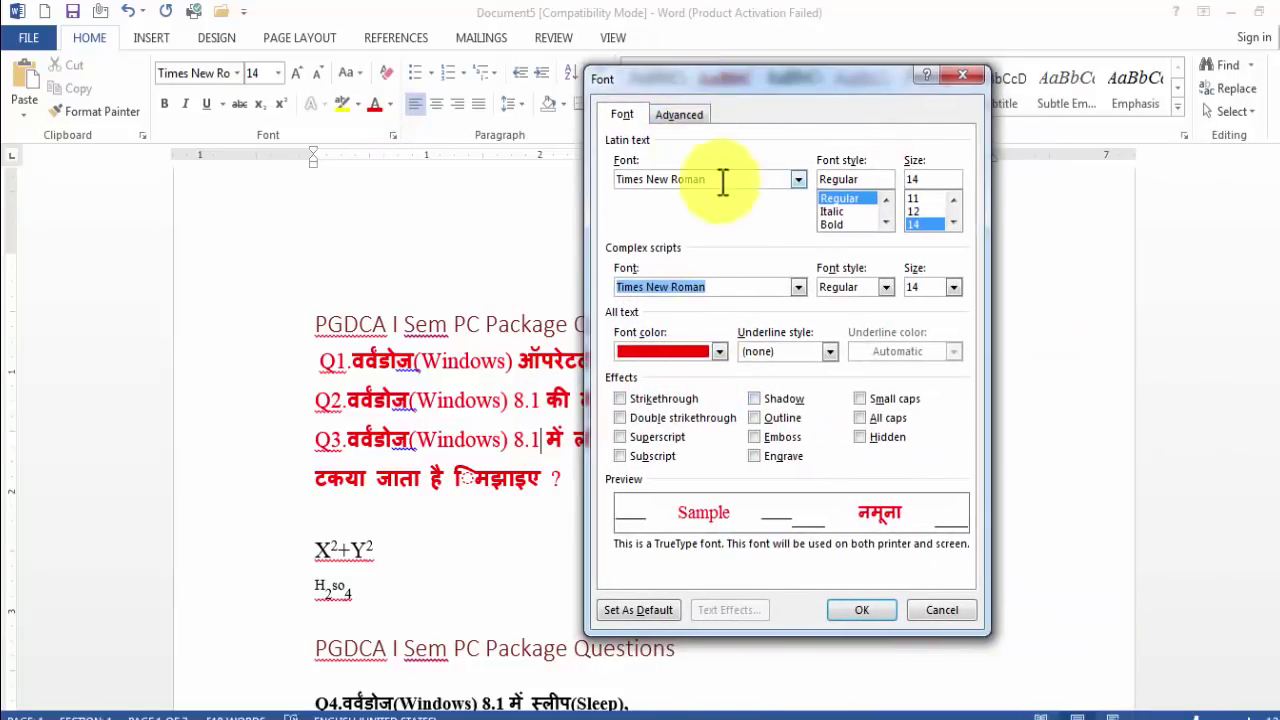
left_click(950, 610)
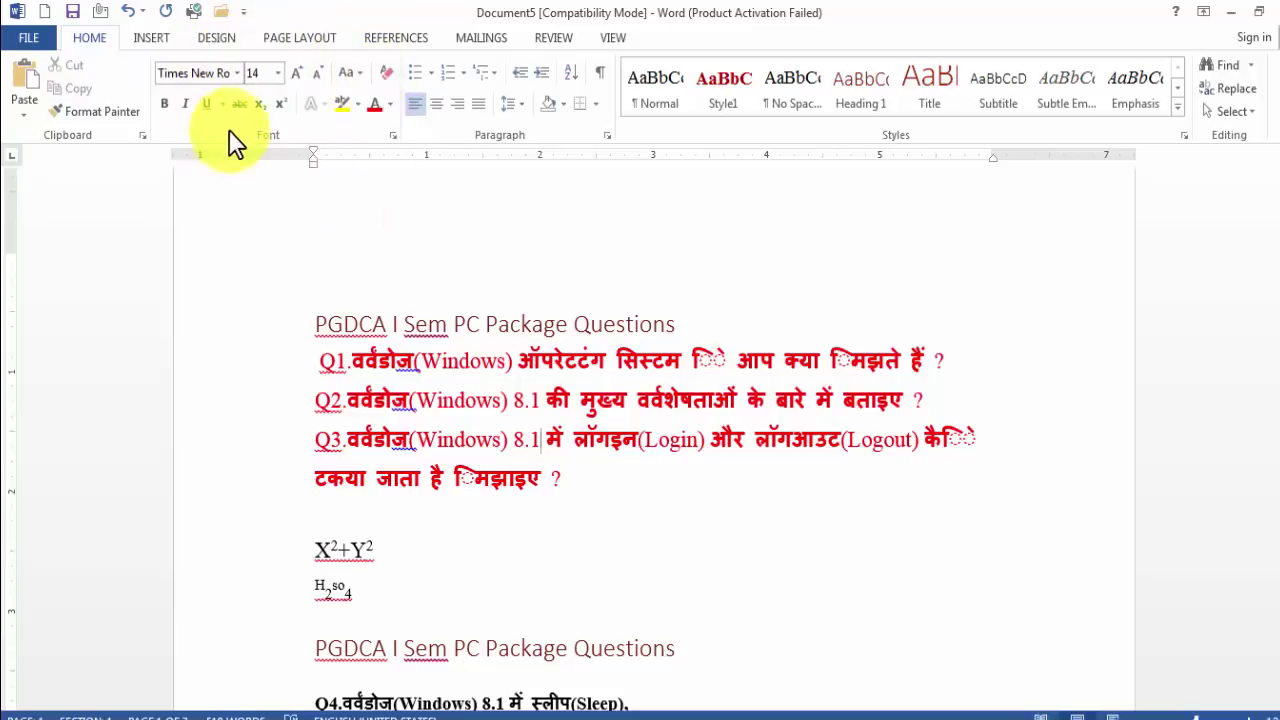
left_click(685, 714)
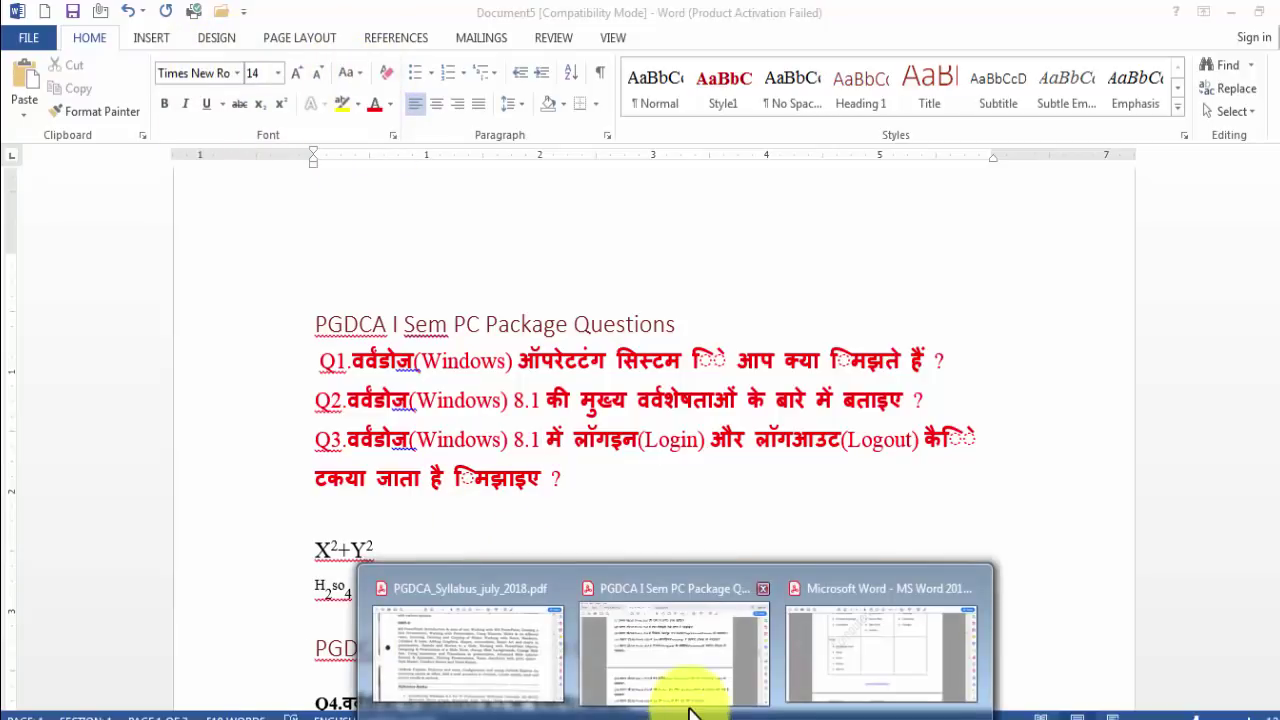
left_click(680, 663)
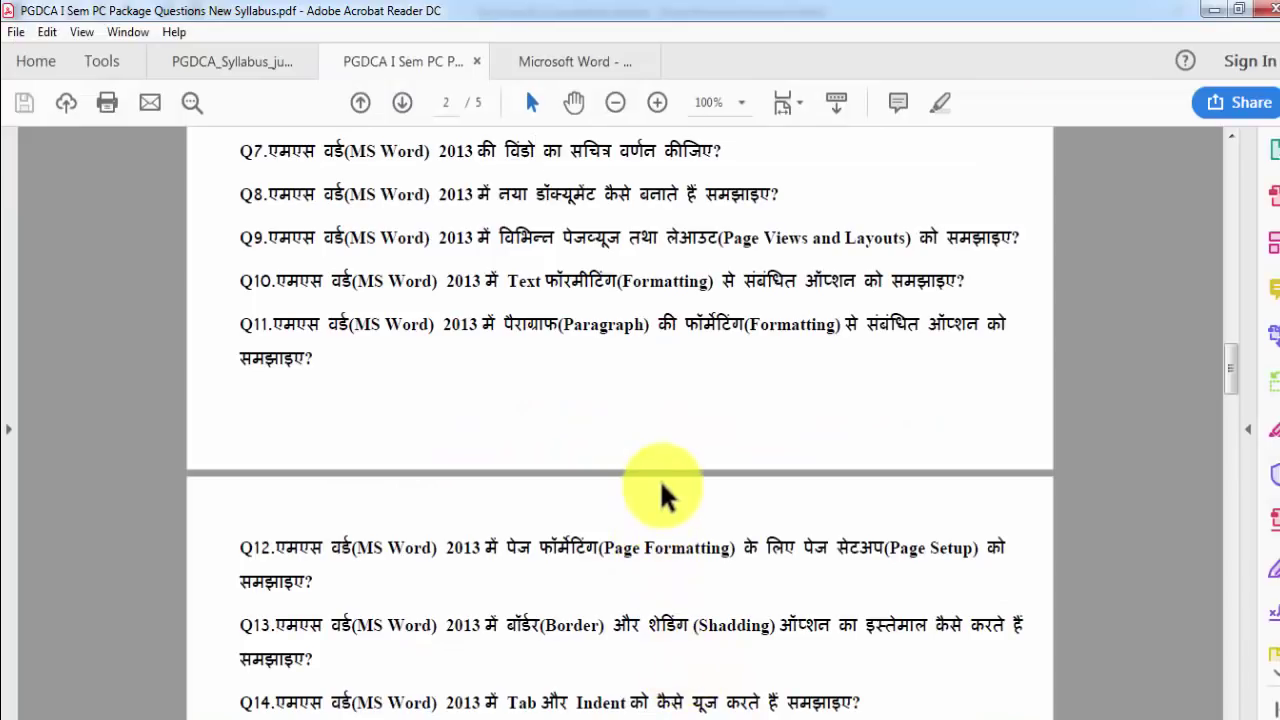
scroll(659, 479, "down", 2)
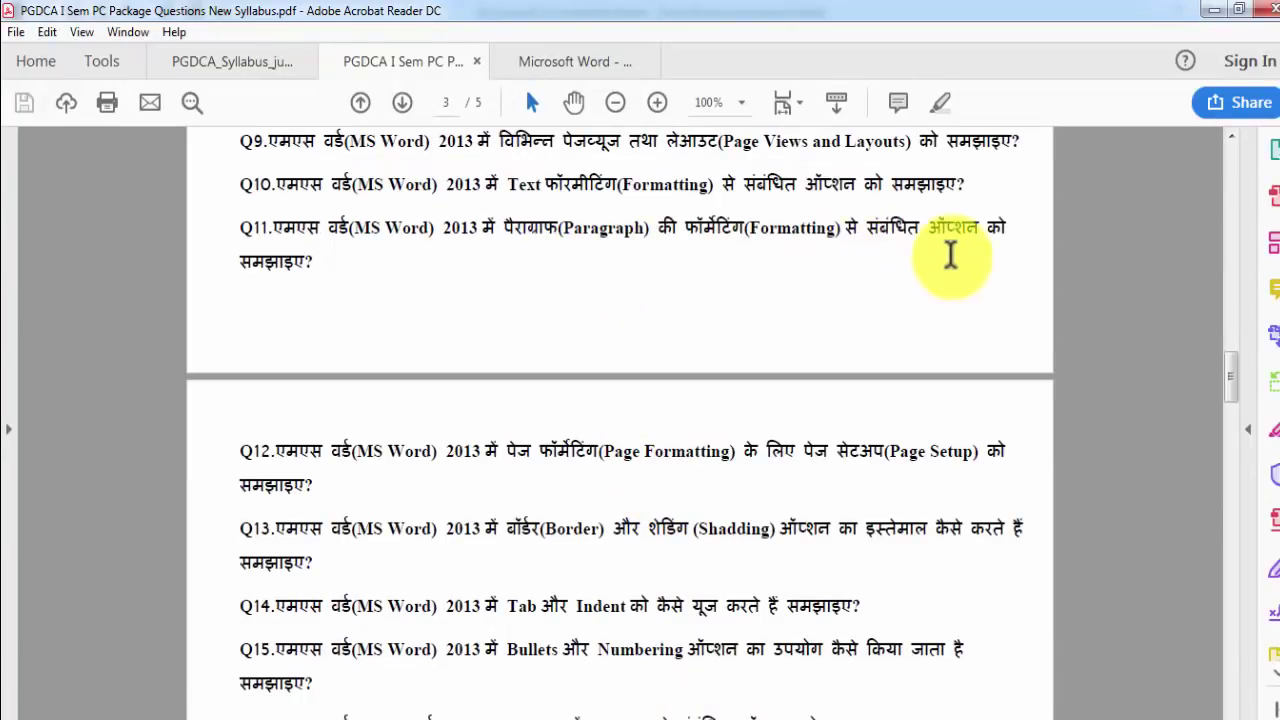
scroll(311, 286, "down", 2)
scroll(315, 283, "up", 1)
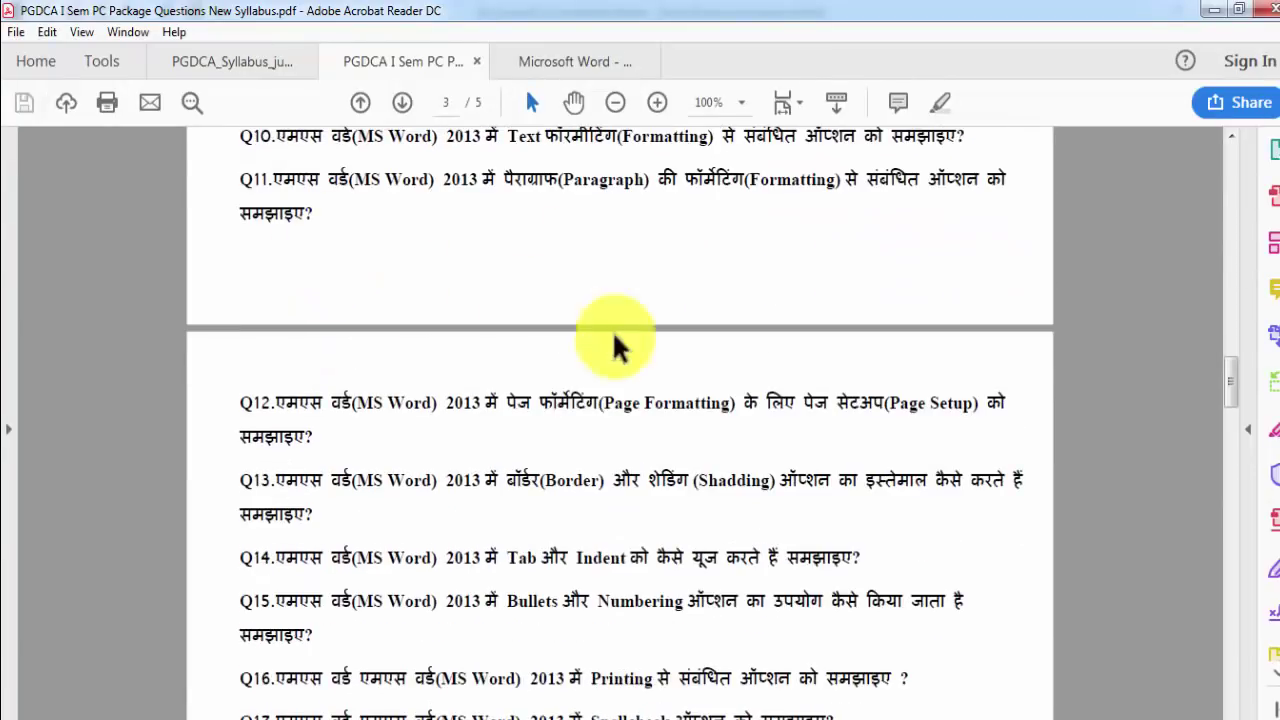
mouse_move(778, 712)
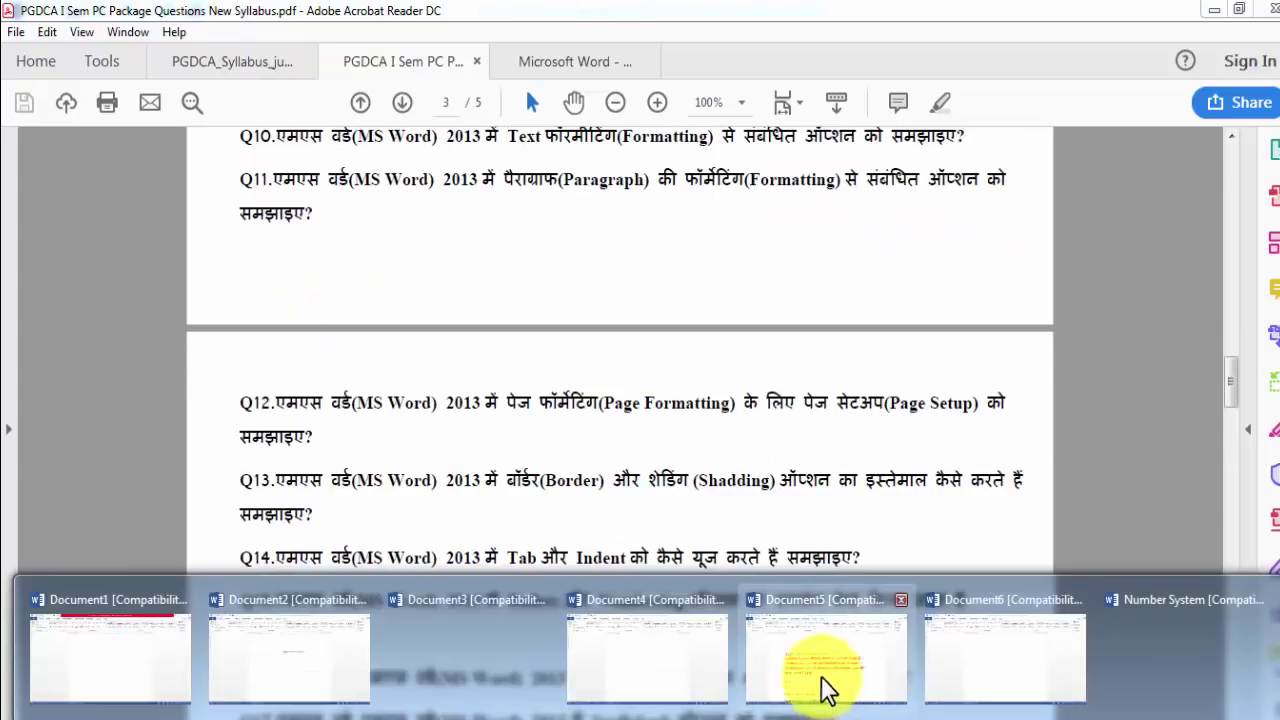
left_click(826, 688)
scroll(643, 514, "down", 4)
scroll(648, 543, "down", 4)
scroll(645, 545, "up", 4)
scroll(563, 500, "up", 1)
Step: Select Q4–Q6 and try center, right and justify alignment, ending left-aligned
left_click(418, 461)
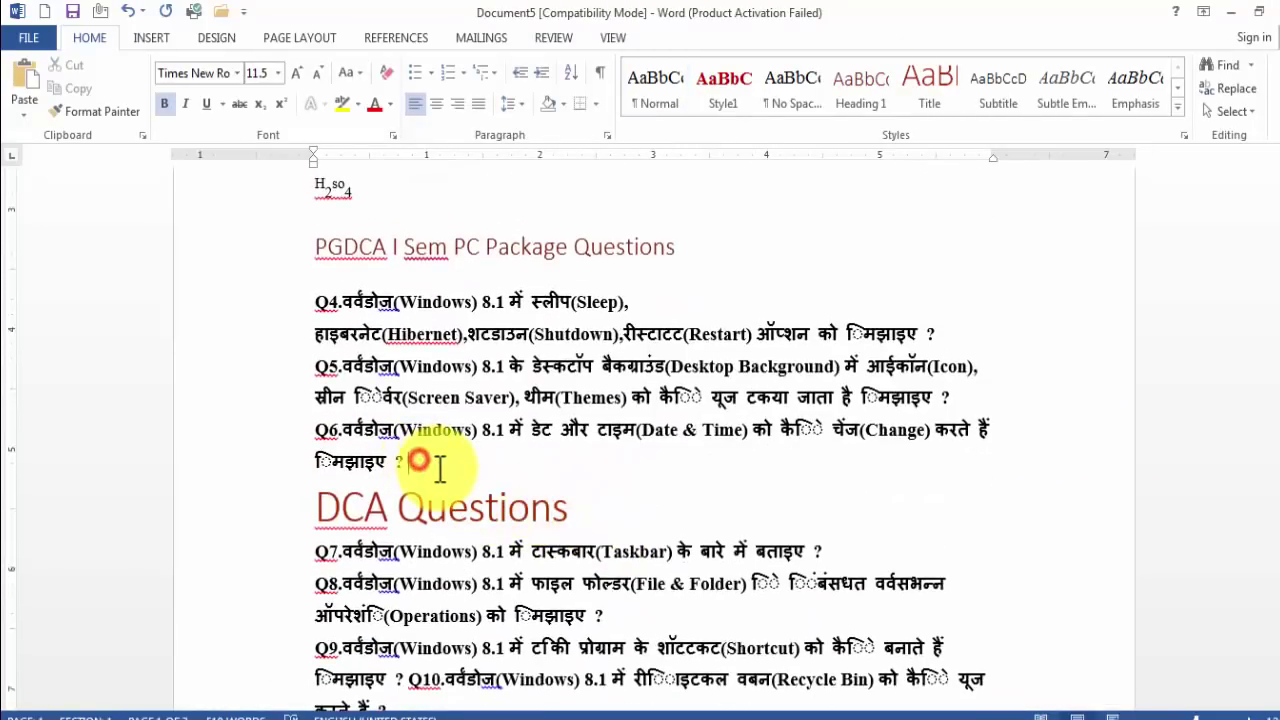
left_click(318, 300, "shift")
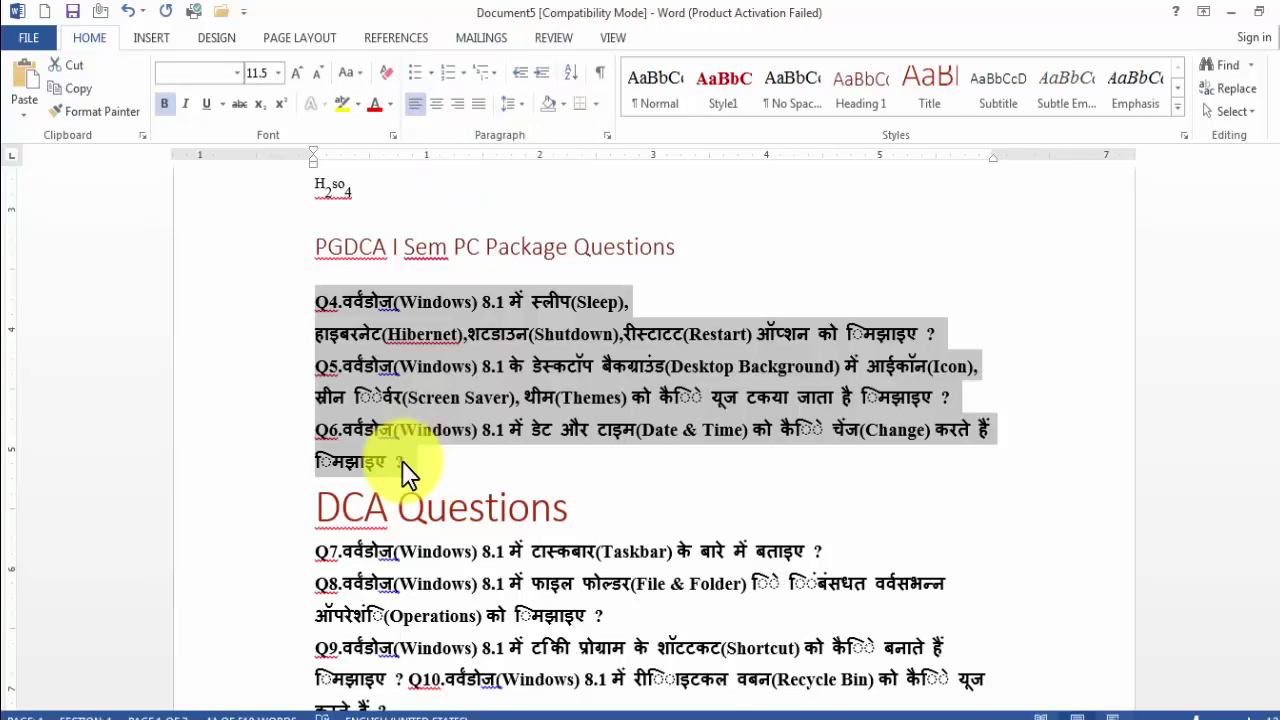
left_click(436, 104)
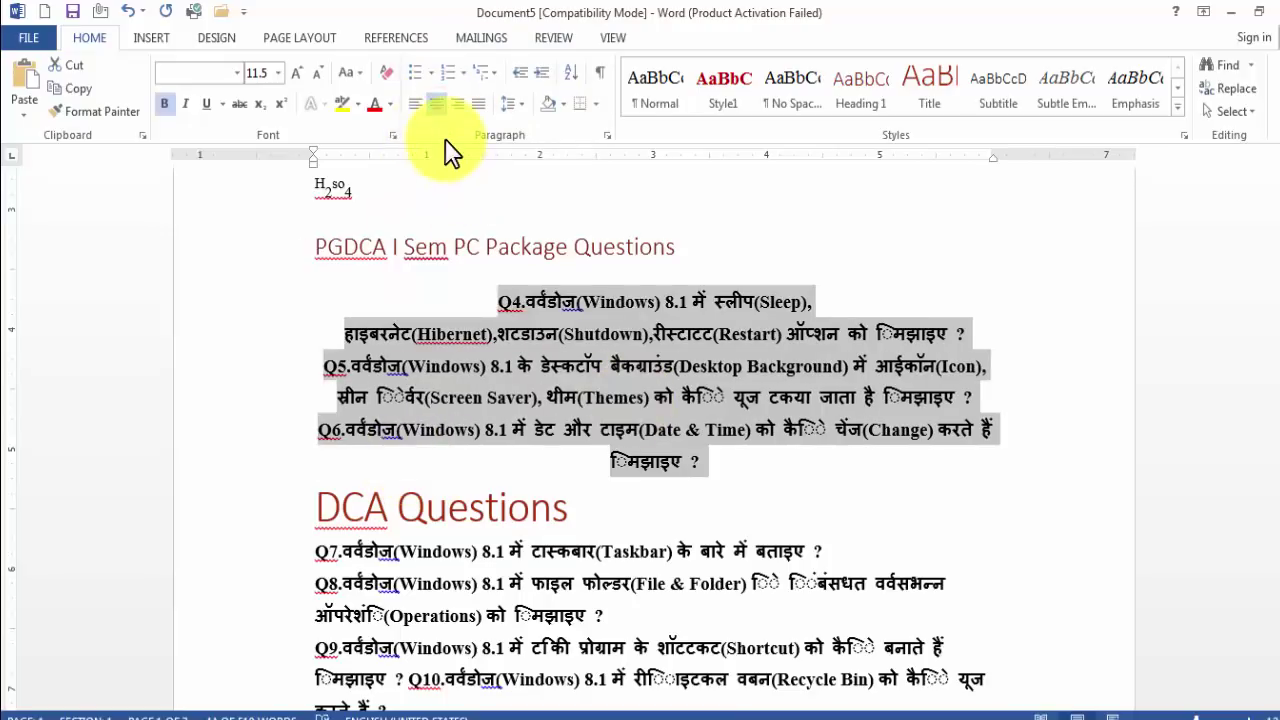
left_click(457, 104)
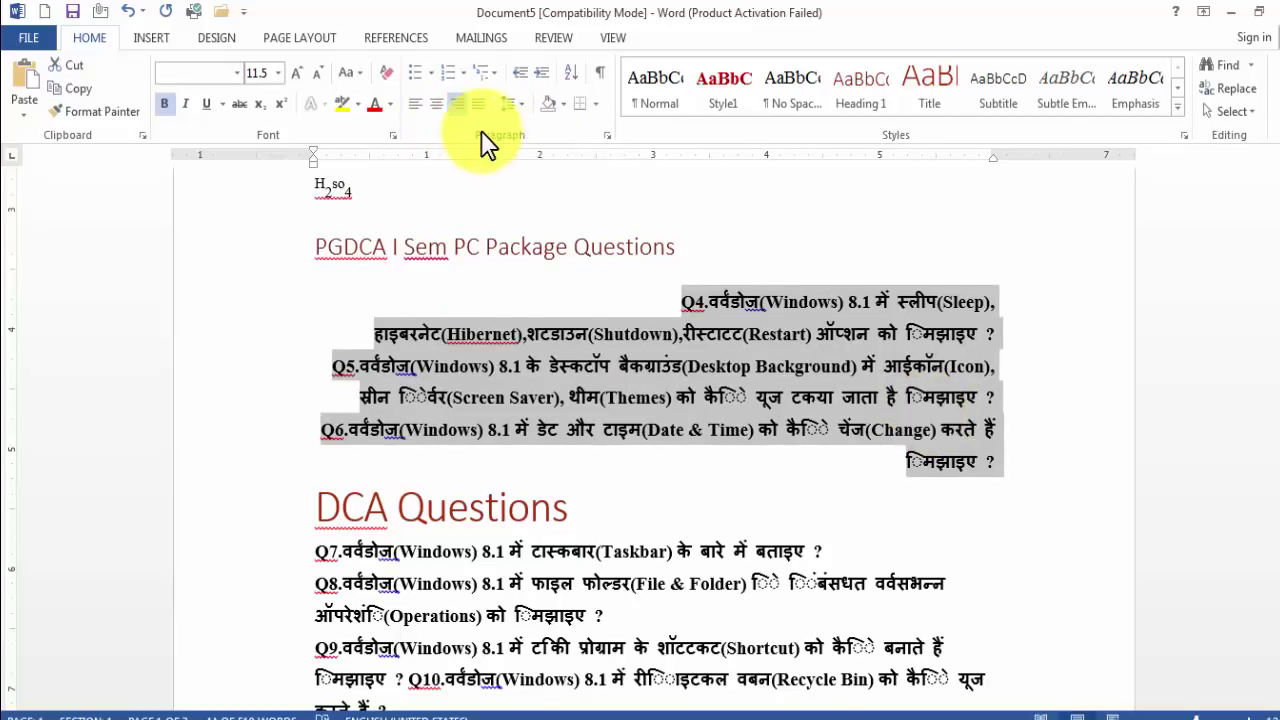
left_click(417, 104)
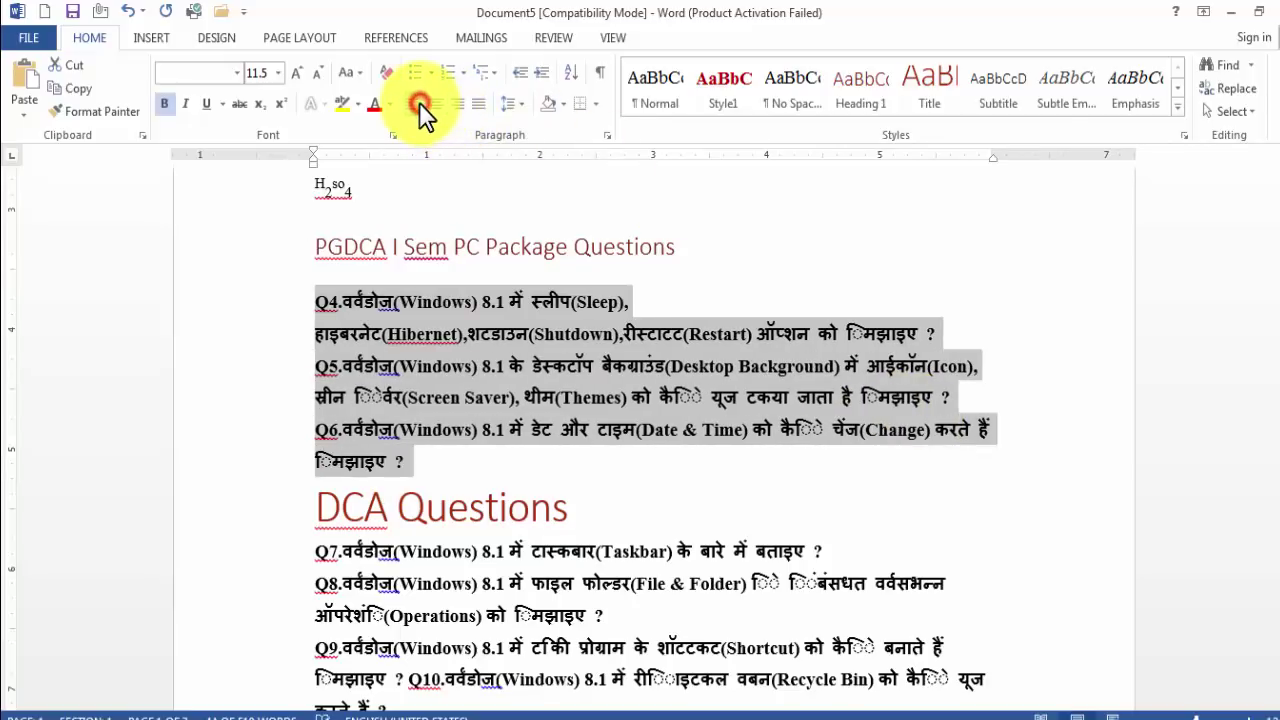
left_click(478, 104)
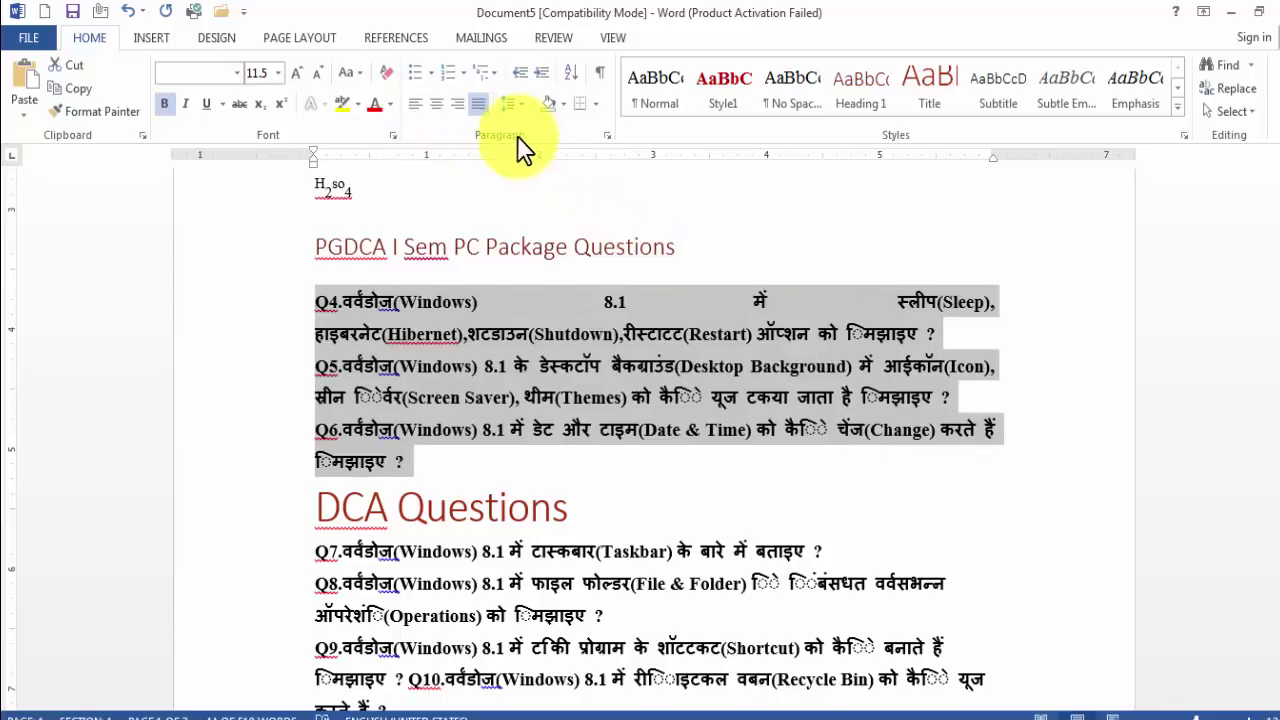
left_click(415, 104)
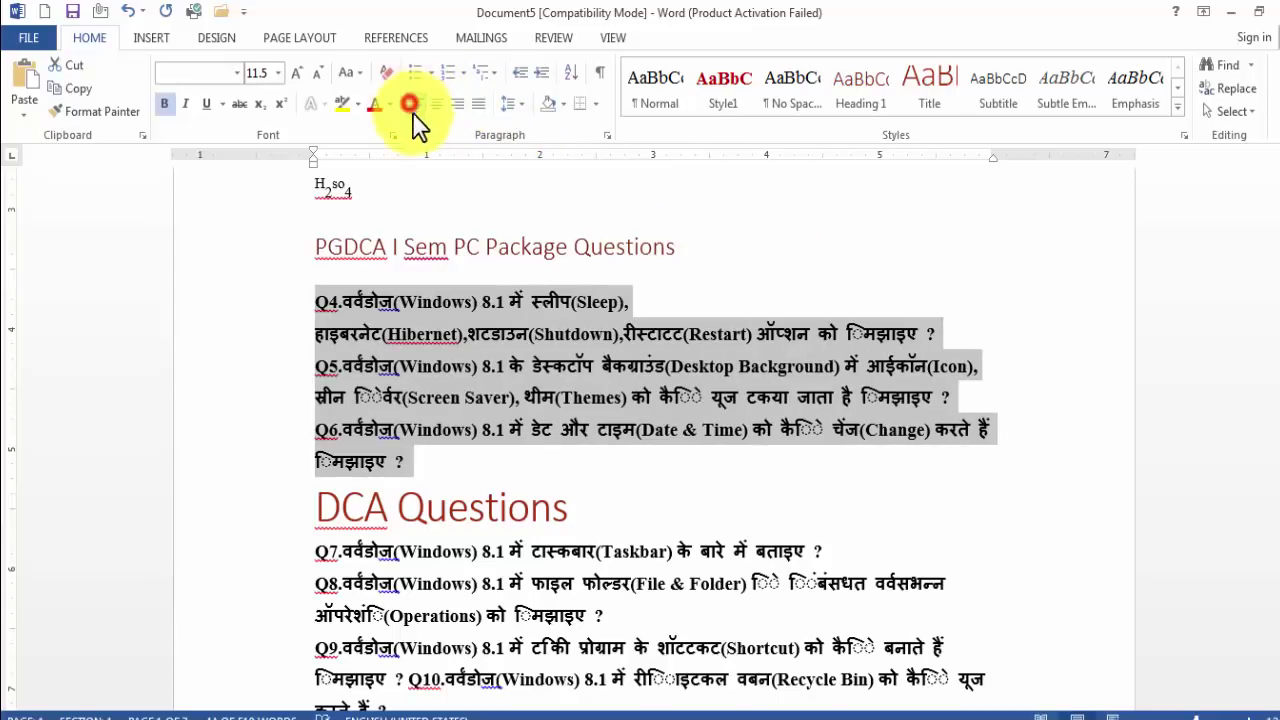
Step: Try double line spacing on Q4–Q6, then set it back to single
left_click(516, 106)
left_click(535, 200)
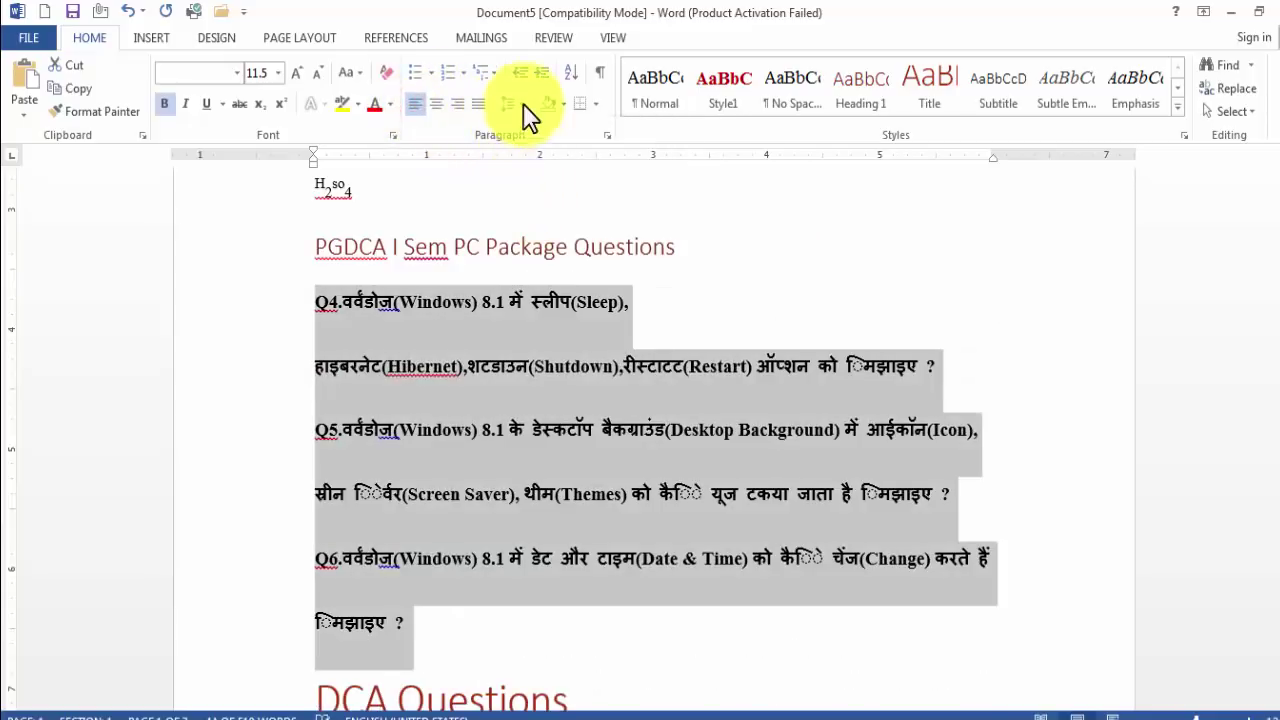
left_click(522, 106)
left_click(530, 158)
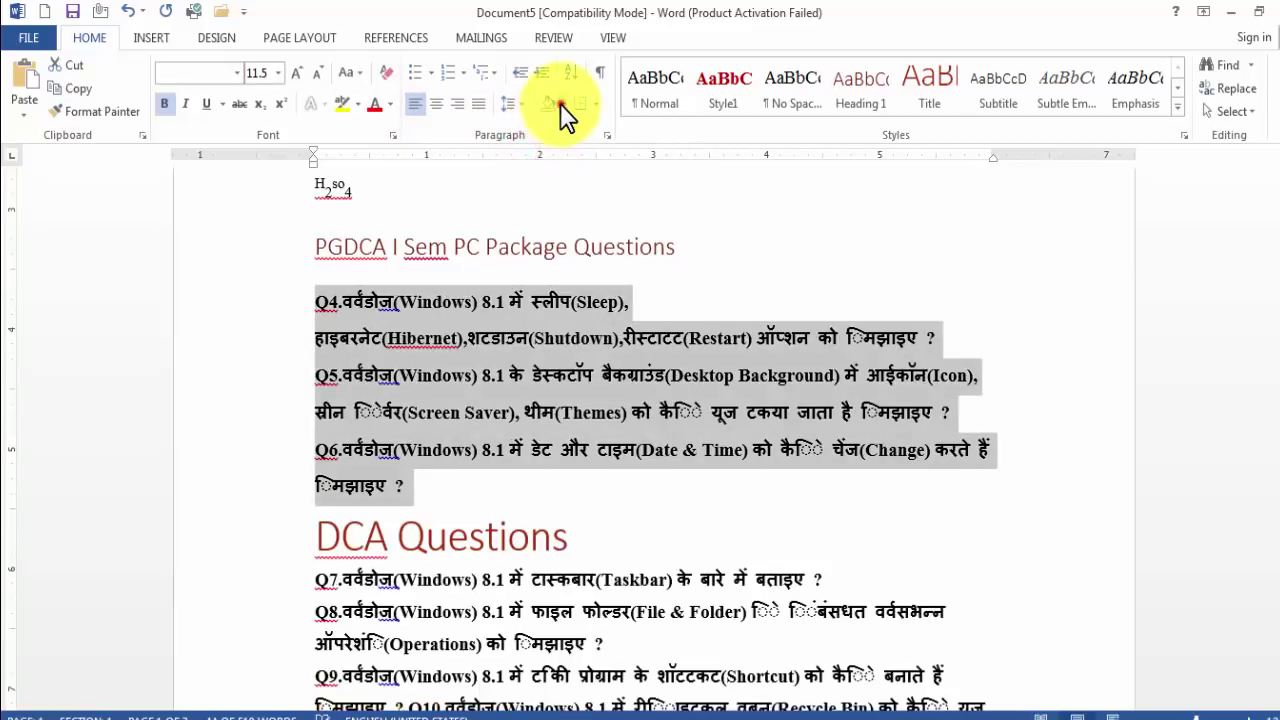
Step: Shade the Q4–Q6 block yellow and apply All Borders
left_click(562, 104)
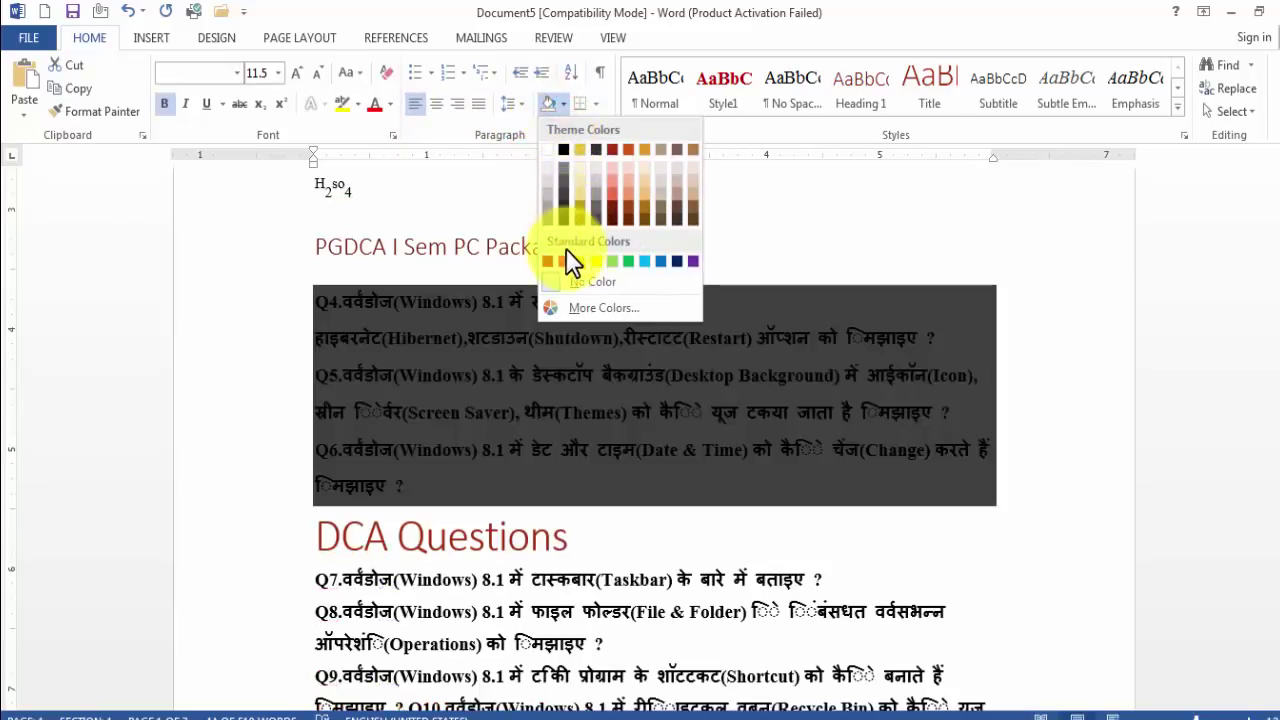
left_click(595, 260)
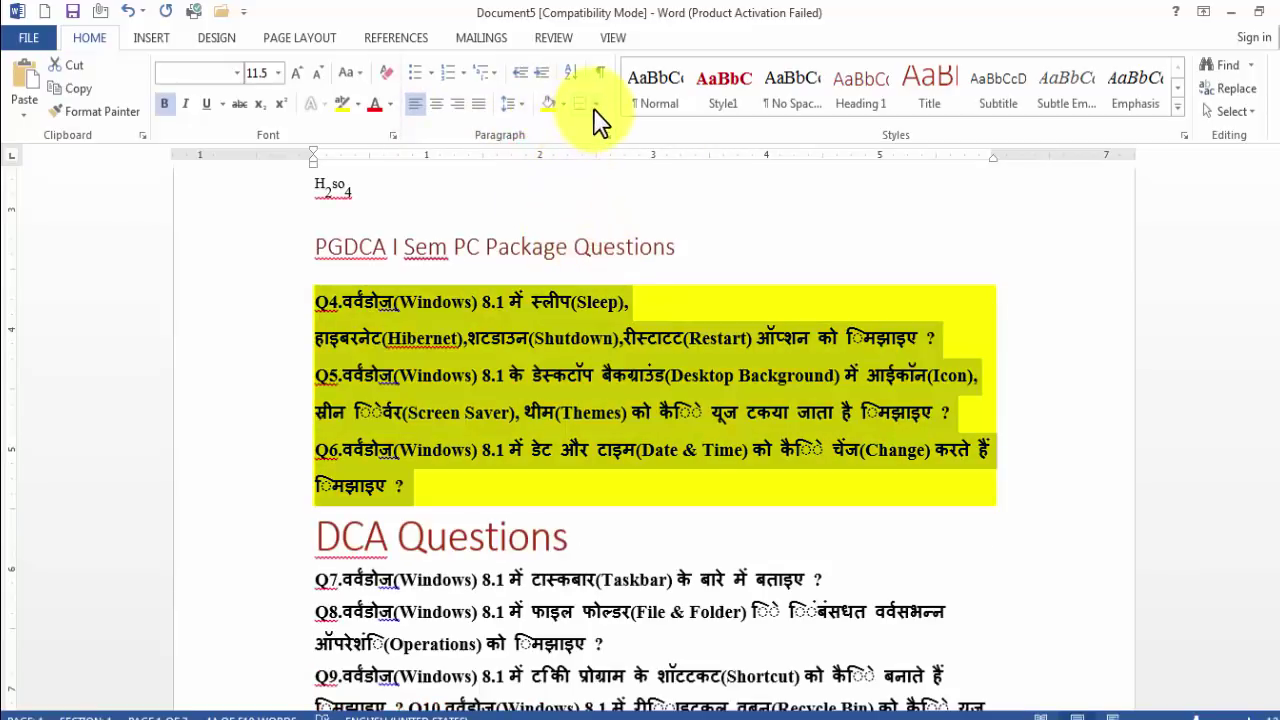
left_click(595, 104)
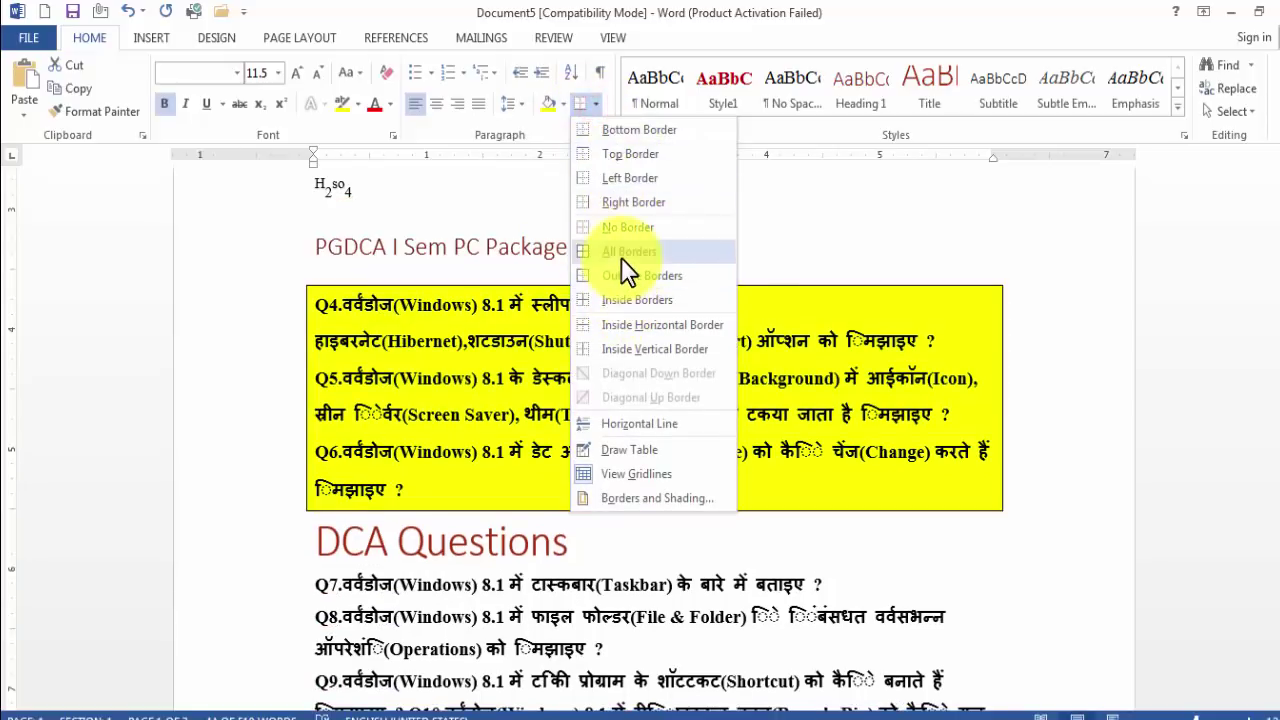
left_click(622, 255)
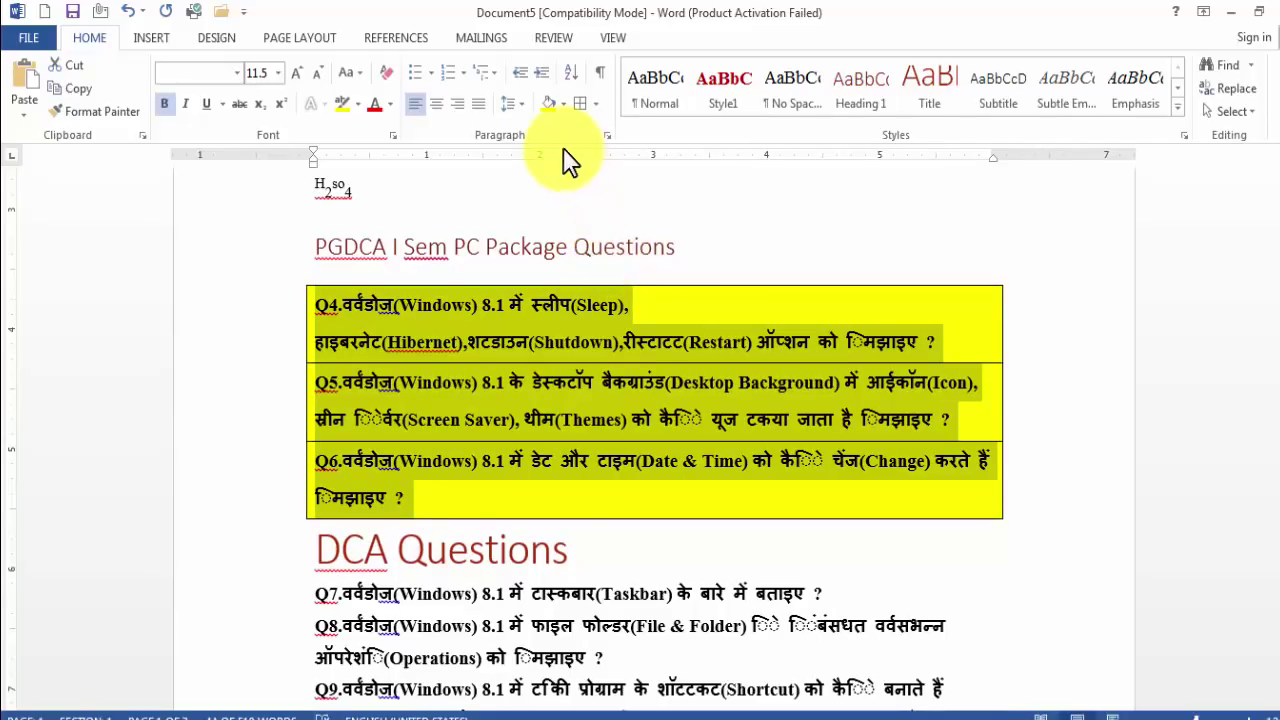
left_click(469, 419)
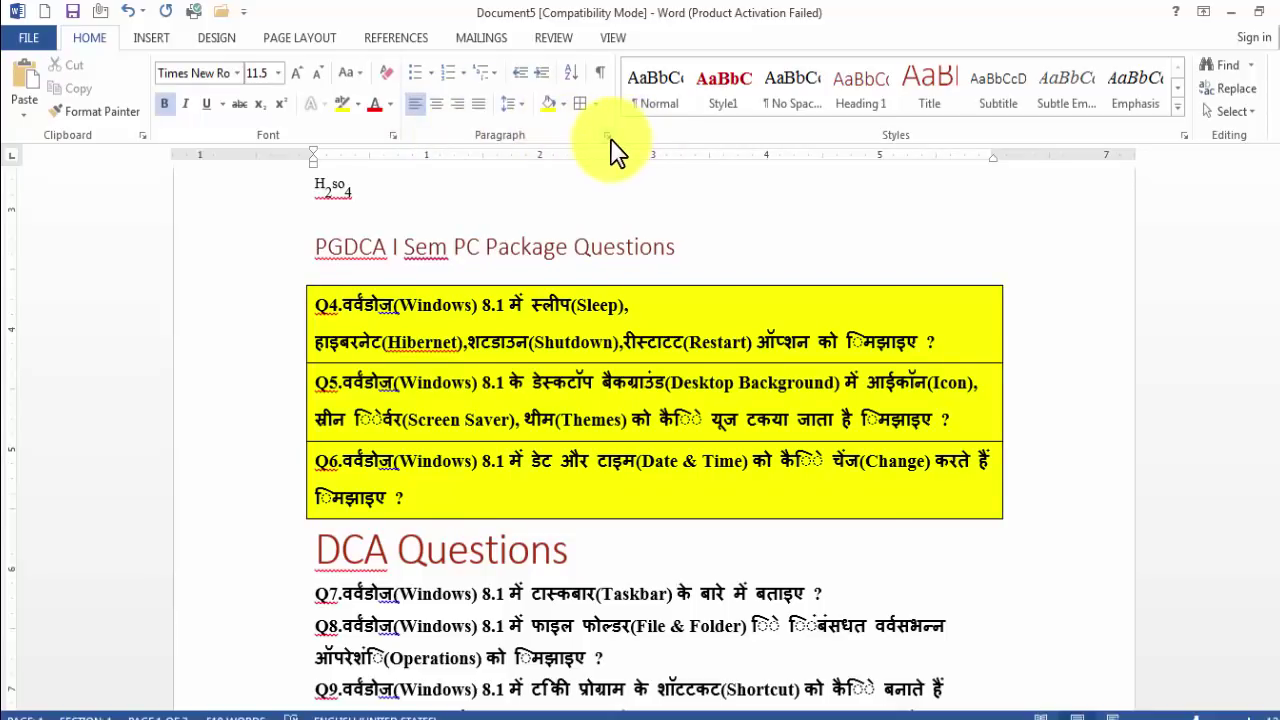
Step: Give Q5 a 0.9" left indent in the Paragraph dialog
left_click(609, 137)
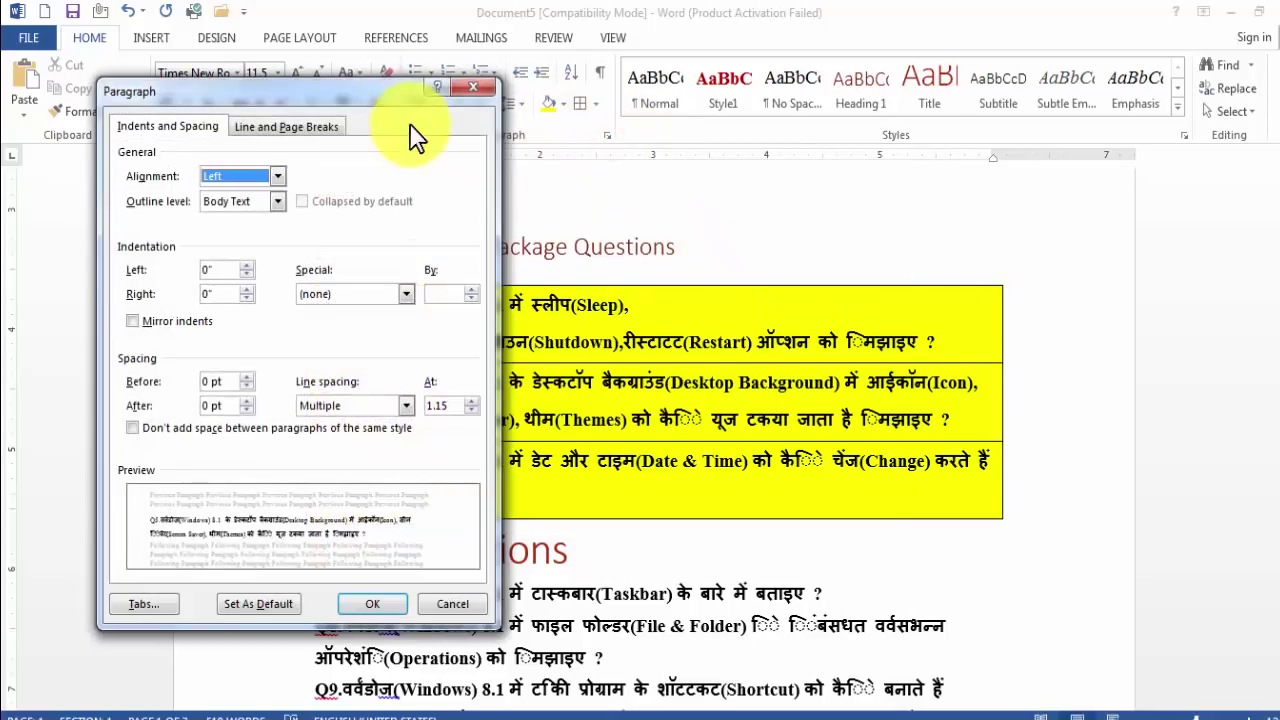
left_click_drag(334, 100, 1085, 130)
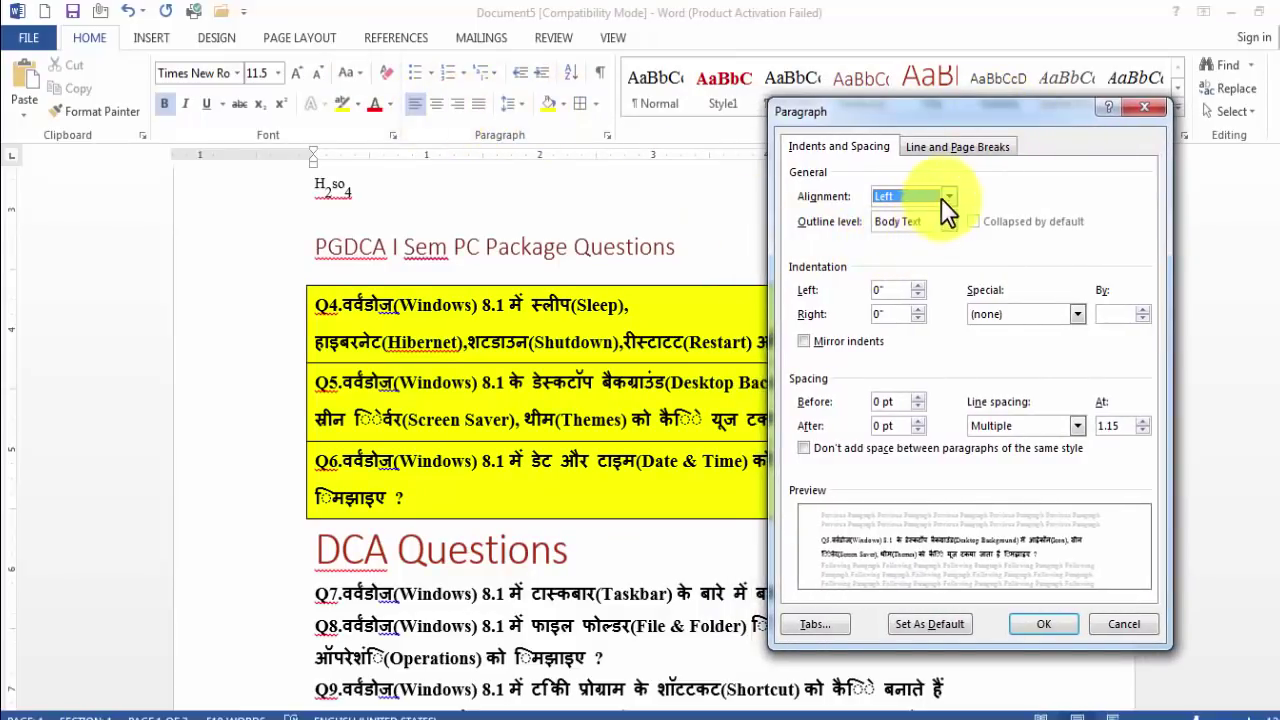
double_click(873, 290)
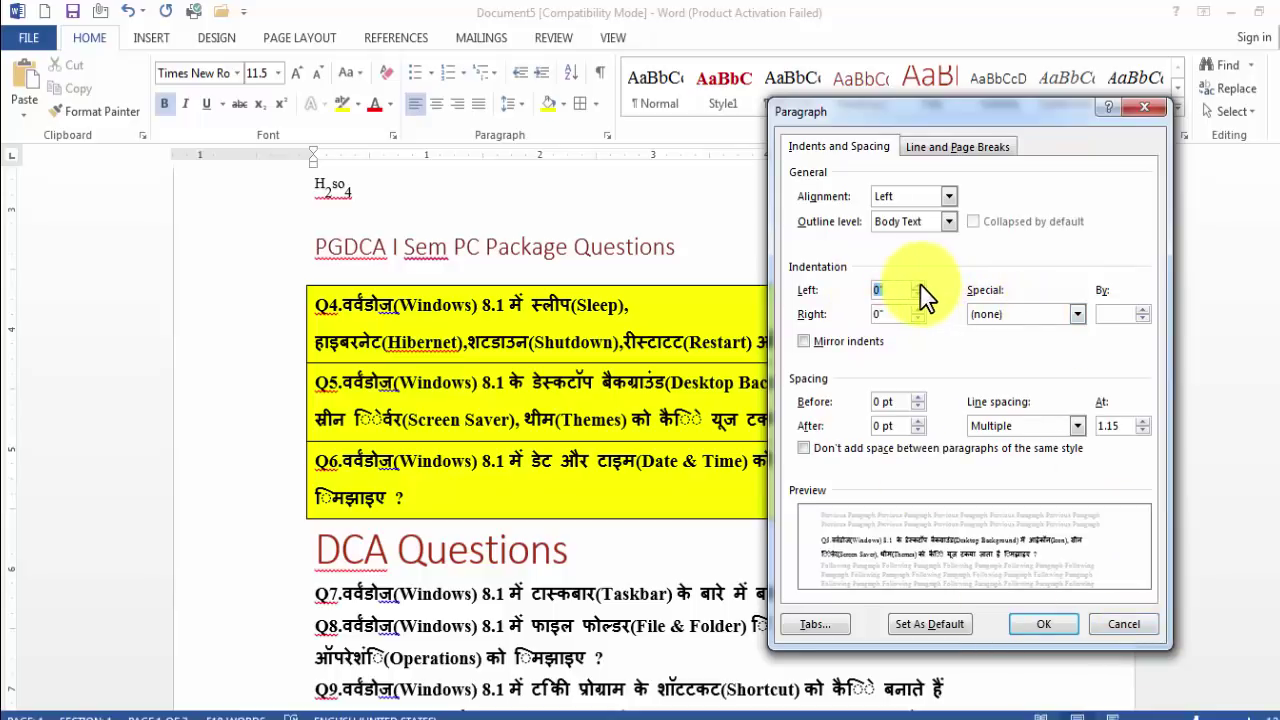
left_click(1030, 624)
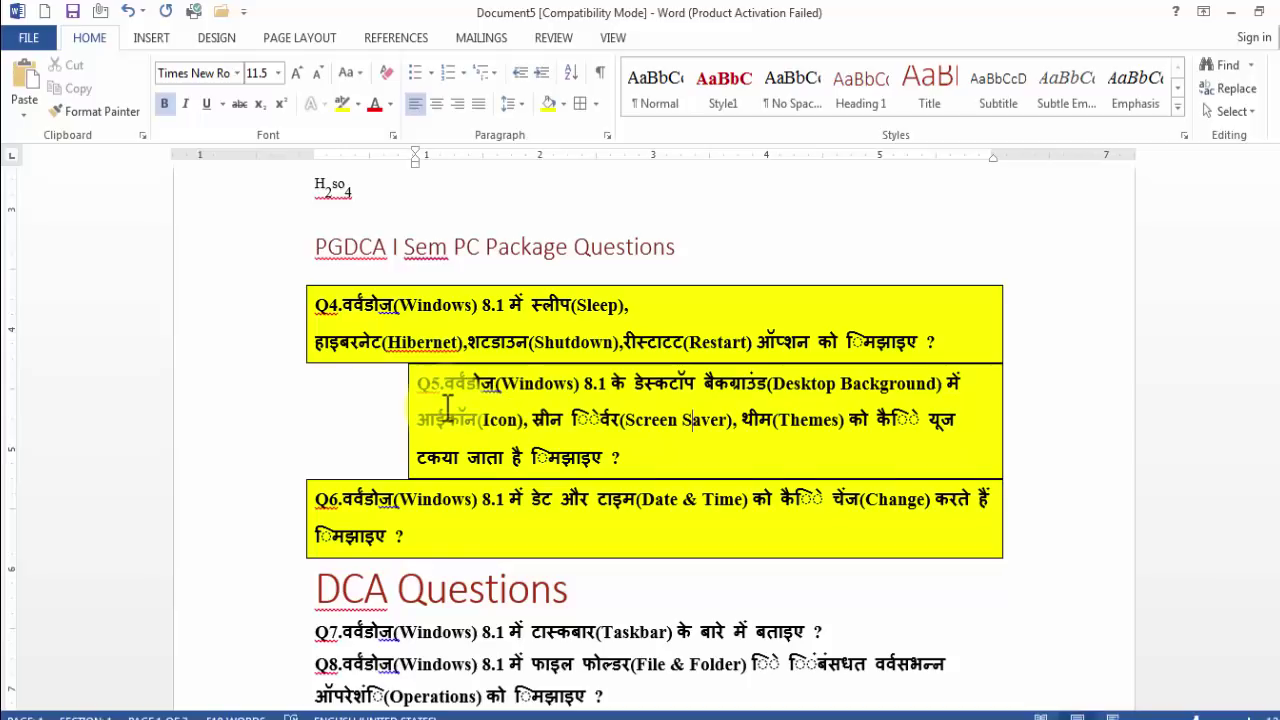
Step: Give Q4 a 0.9" right indent in the Paragraph dialog
left_click(327, 302)
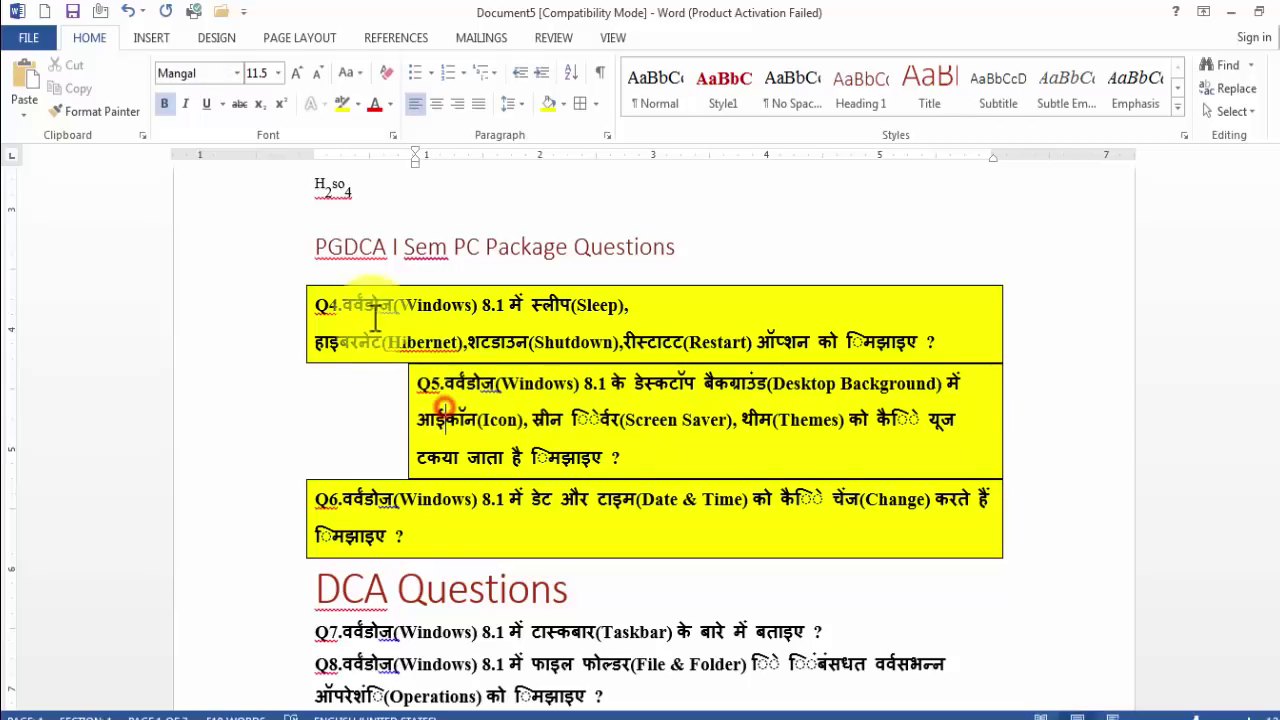
left_click(607, 135)
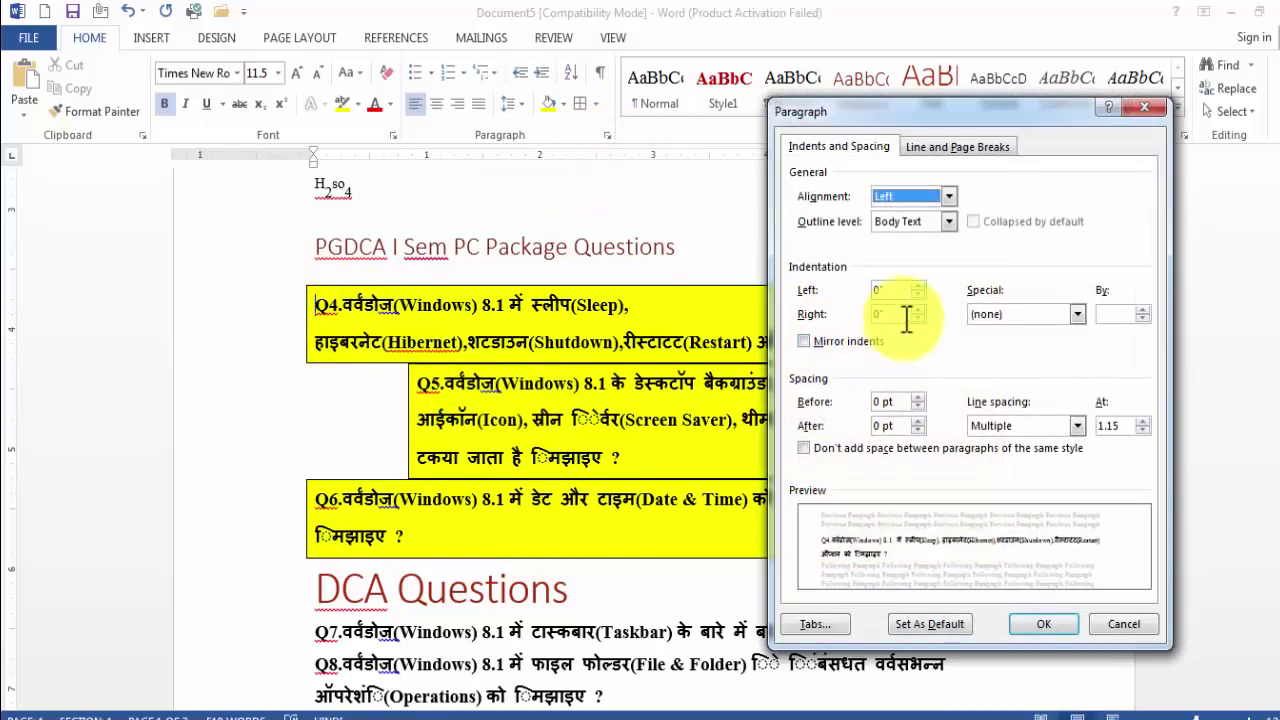
left_click(916, 309)
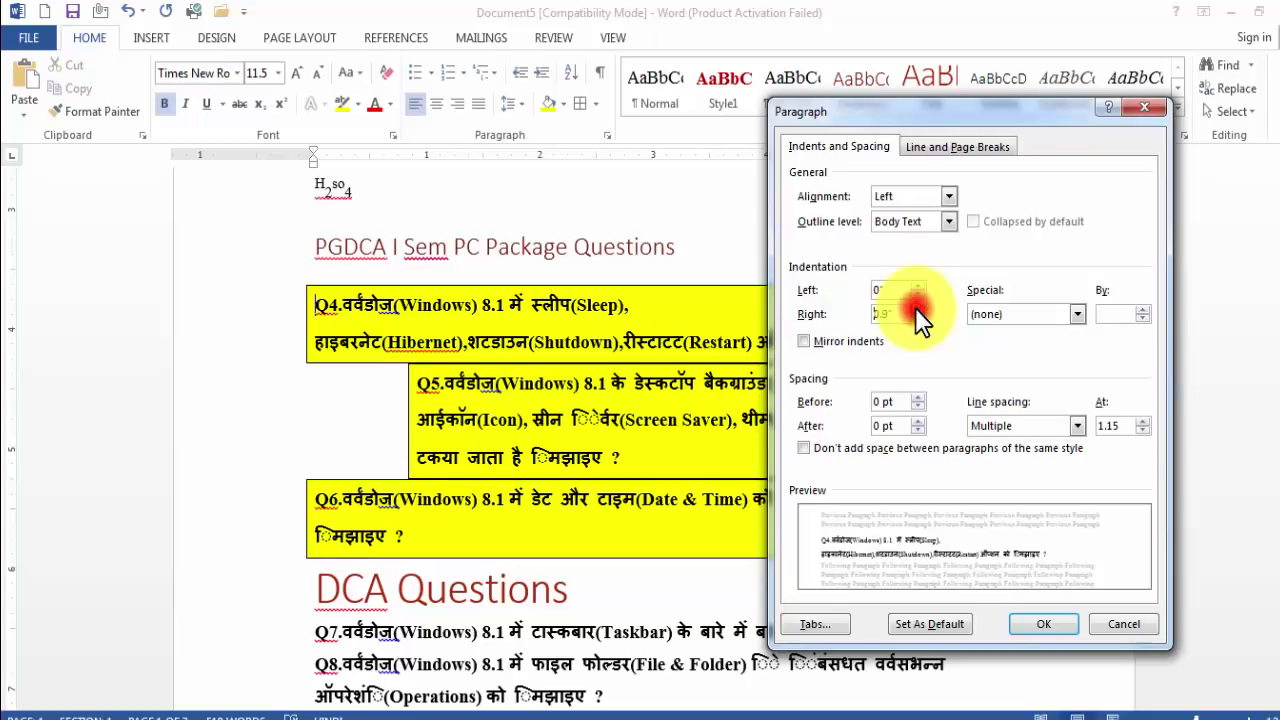
left_click(1036, 623)
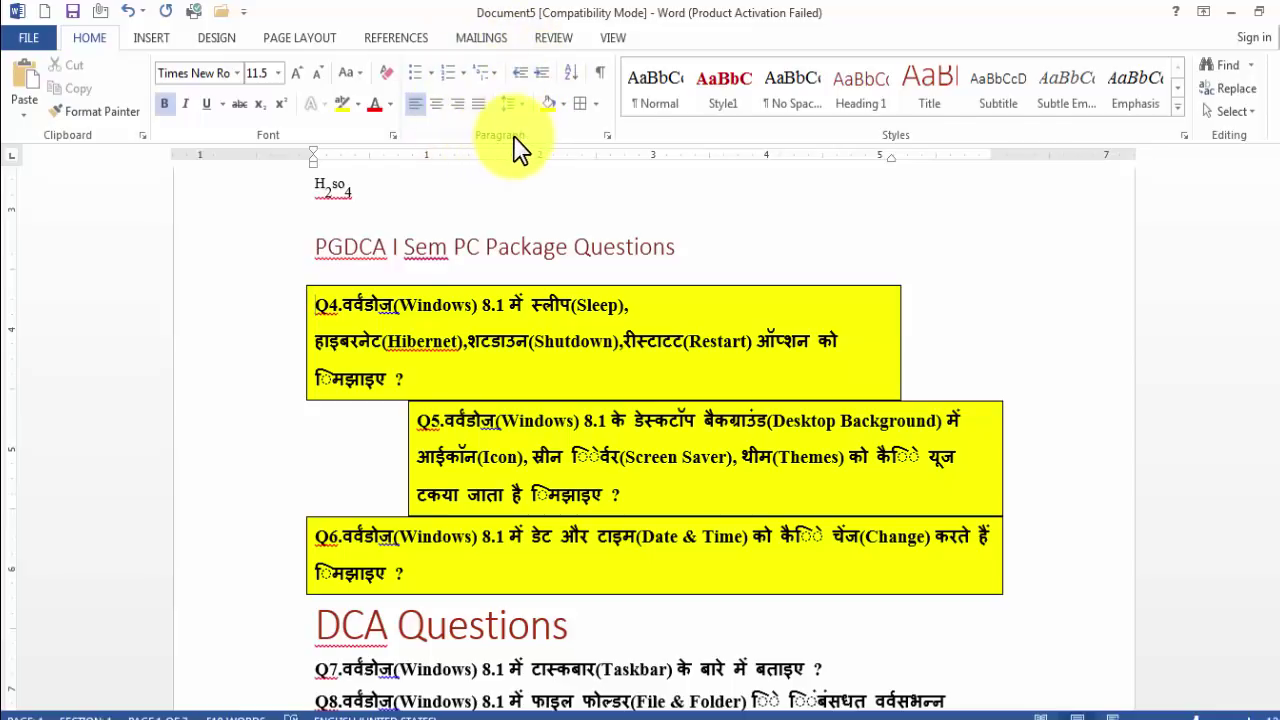
left_click(608, 136)
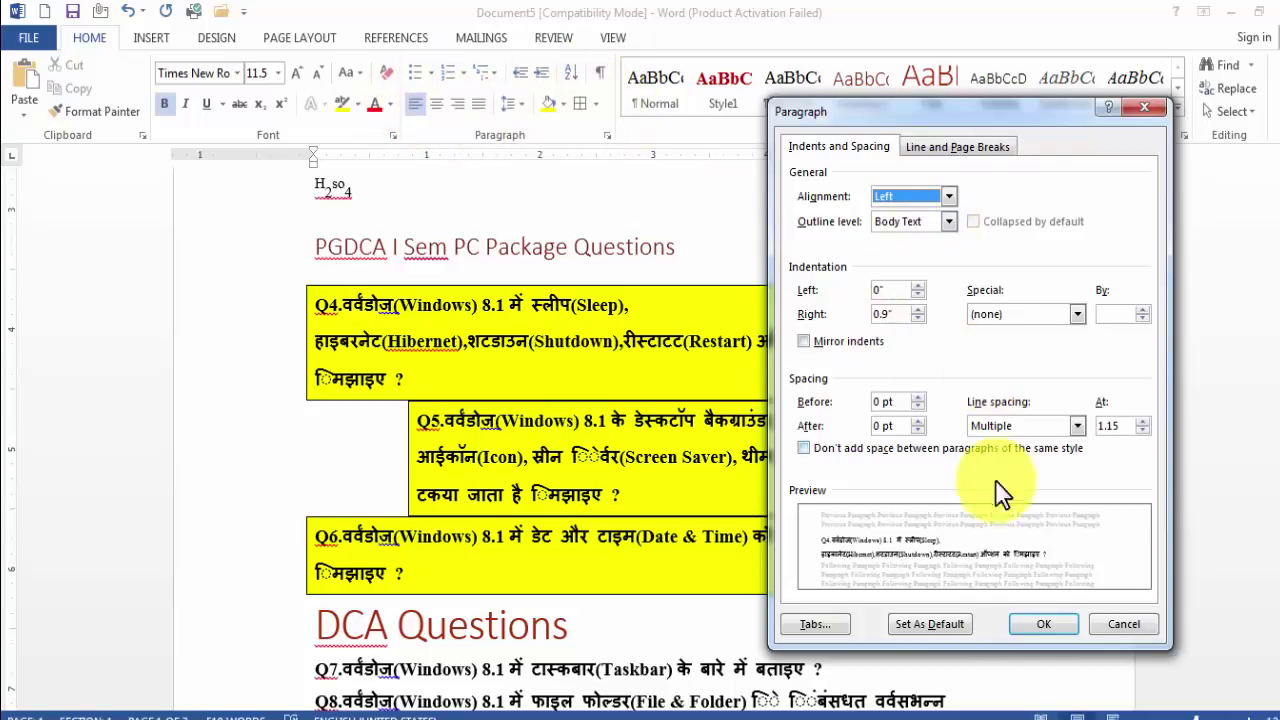
left_click_drag(866, 107, 716, 51)
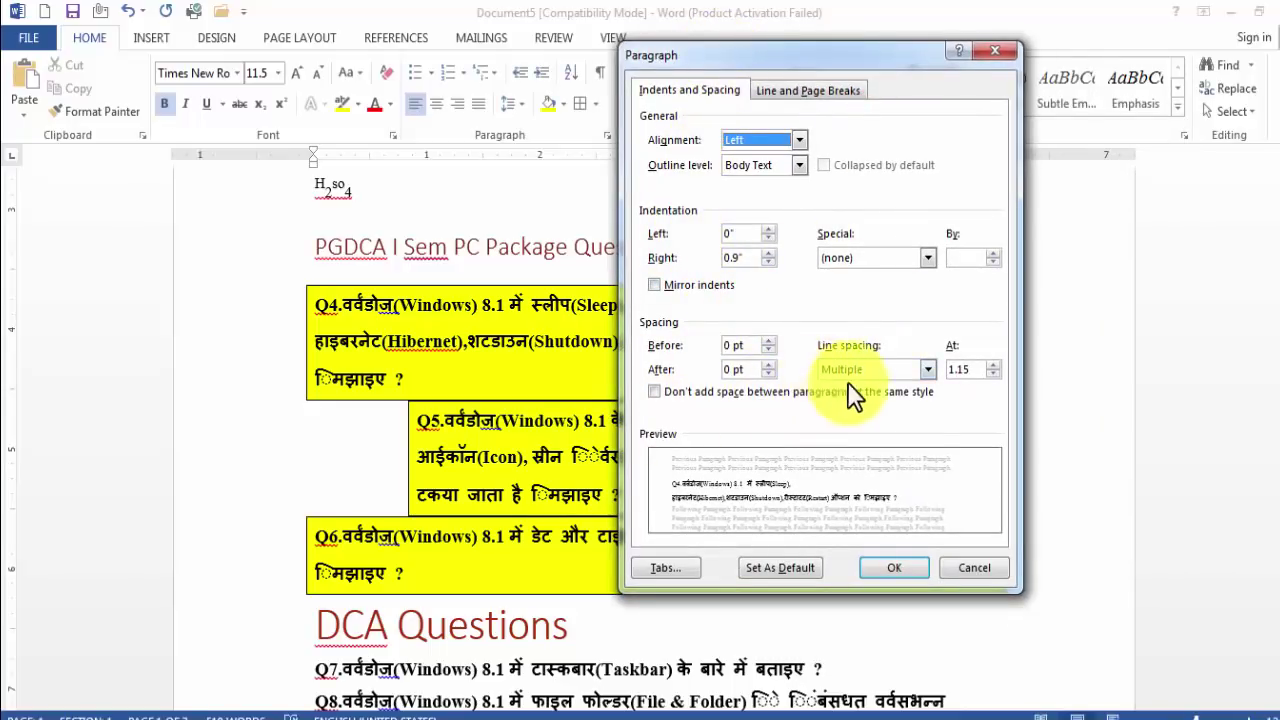
left_click(928, 369)
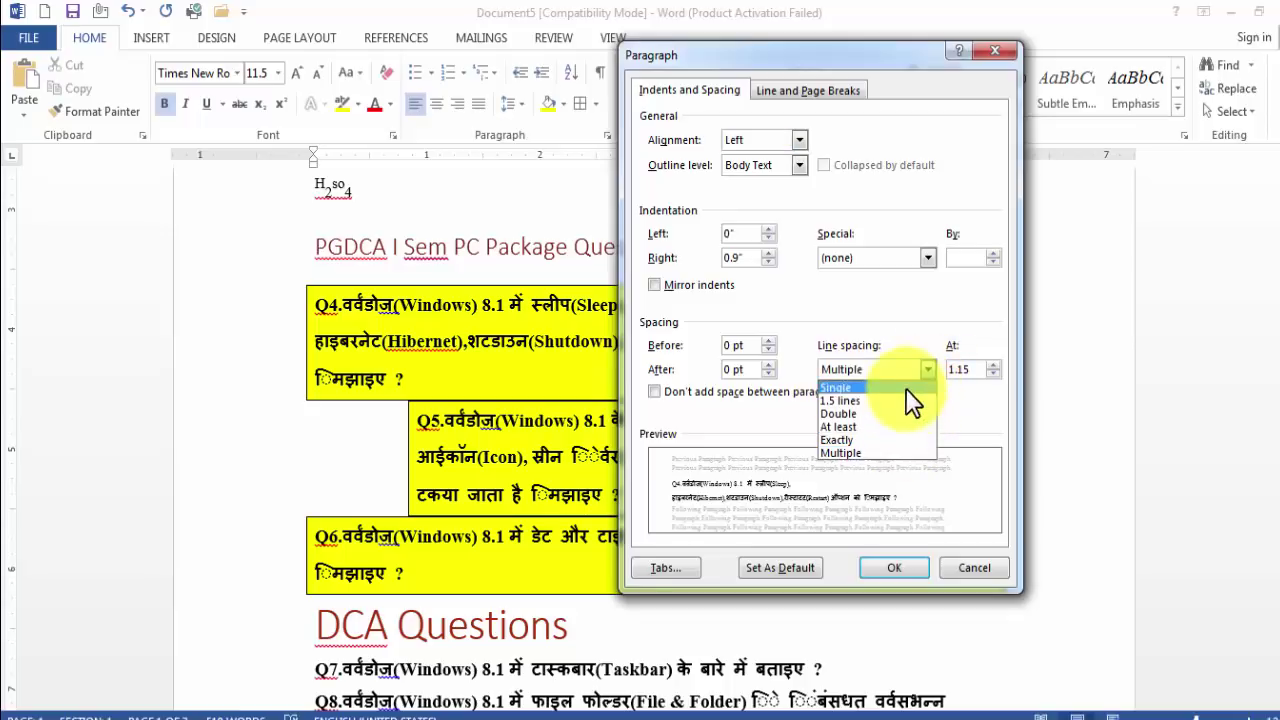
left_click(840, 452)
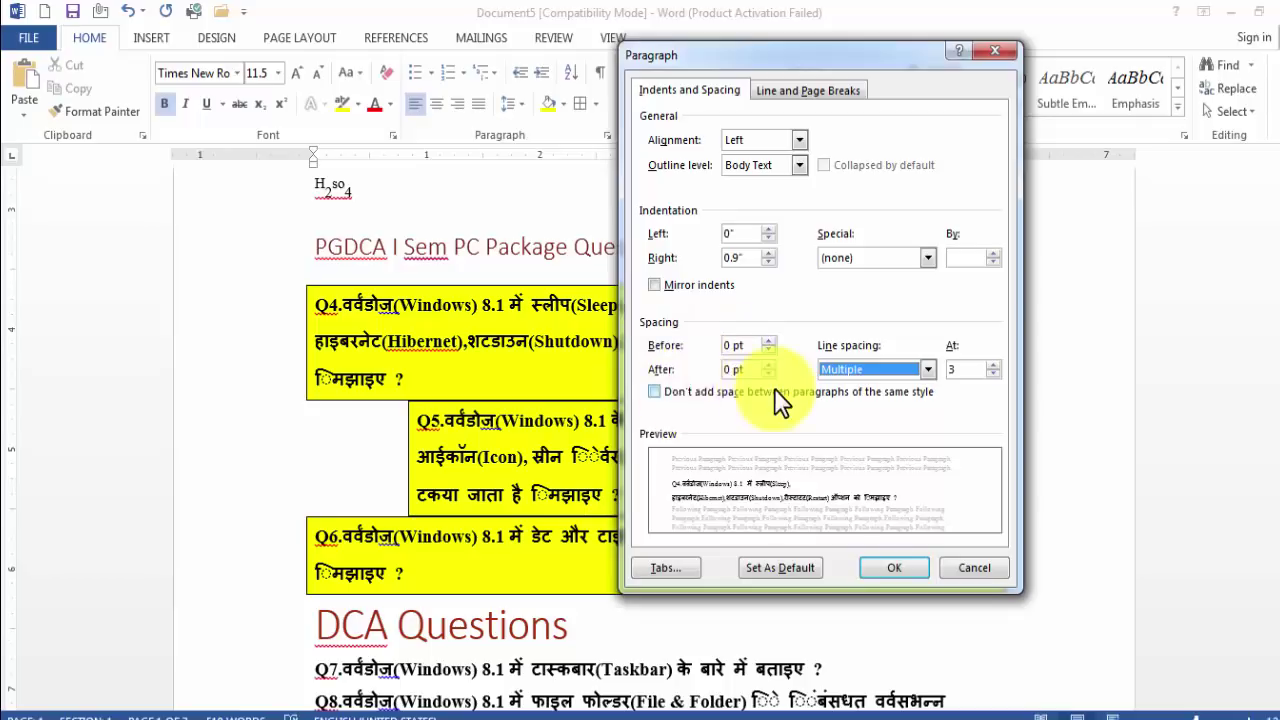
left_click(965, 576)
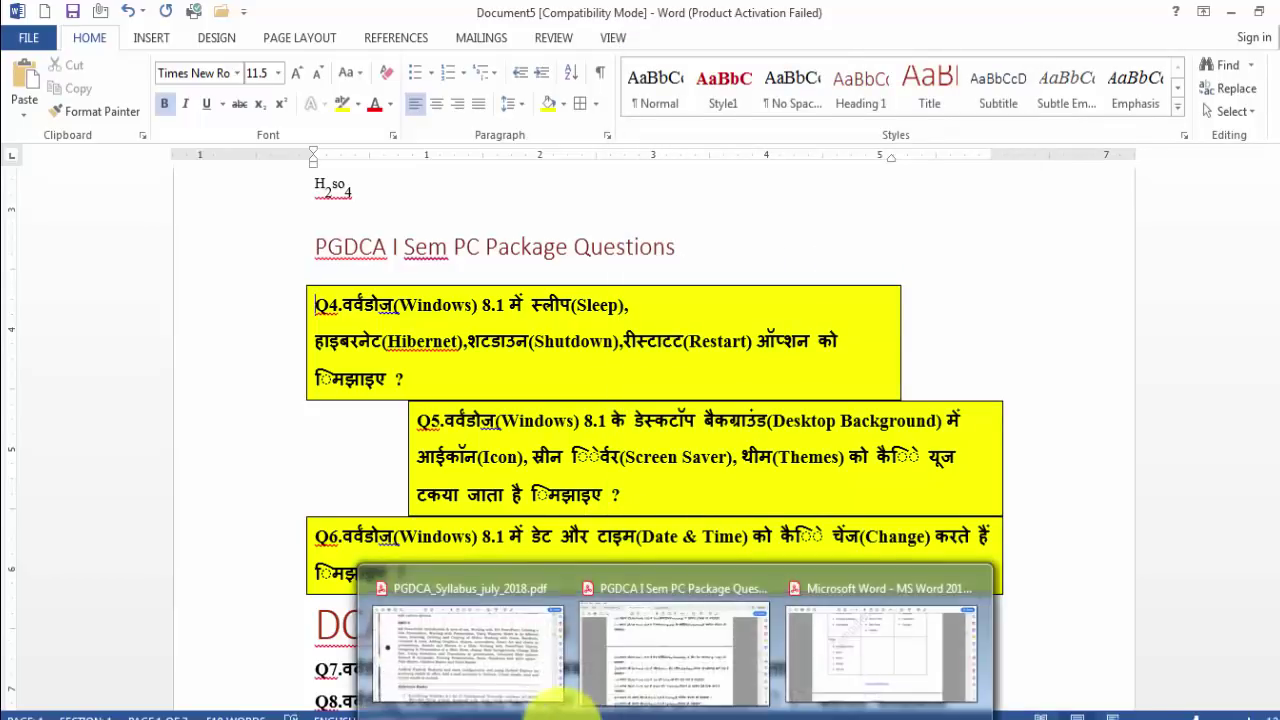
Step: Bring the question paper PDF forward in Acrobat and scroll to questions Q12–Q18 on page 3
mouse_move(700, 716)
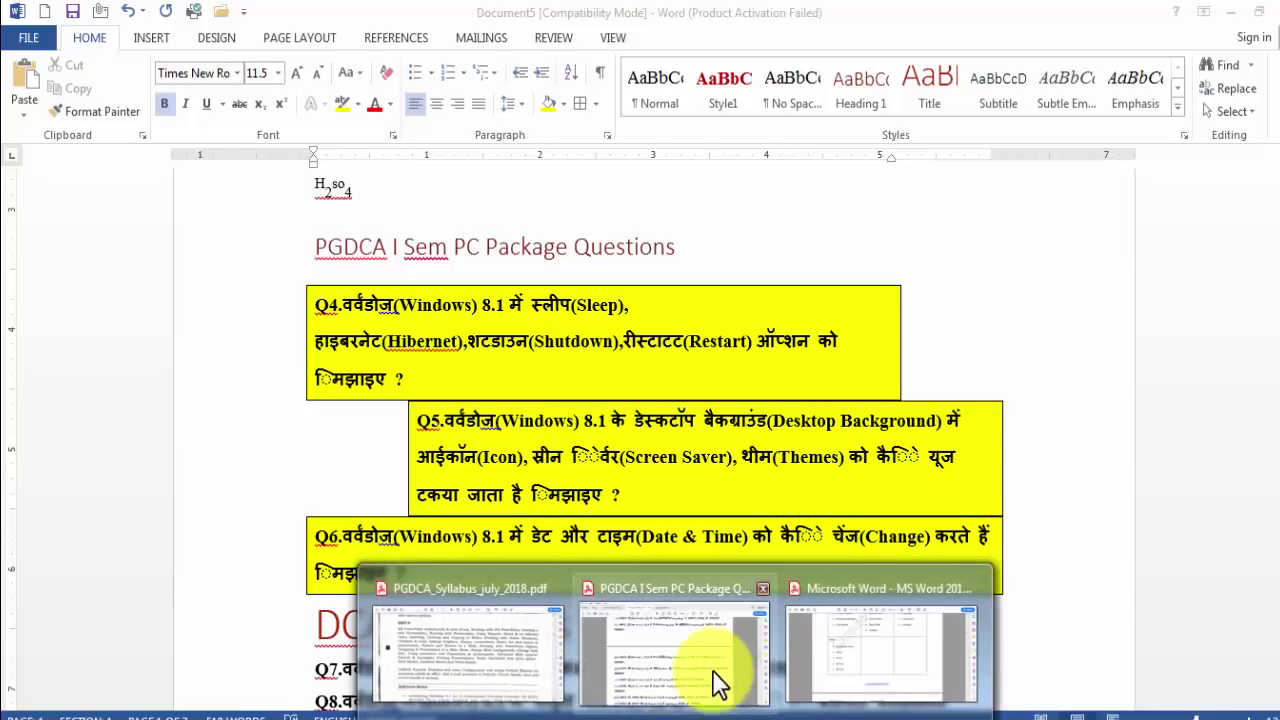
left_click(697, 672)
scroll(690, 663, "down", 3)
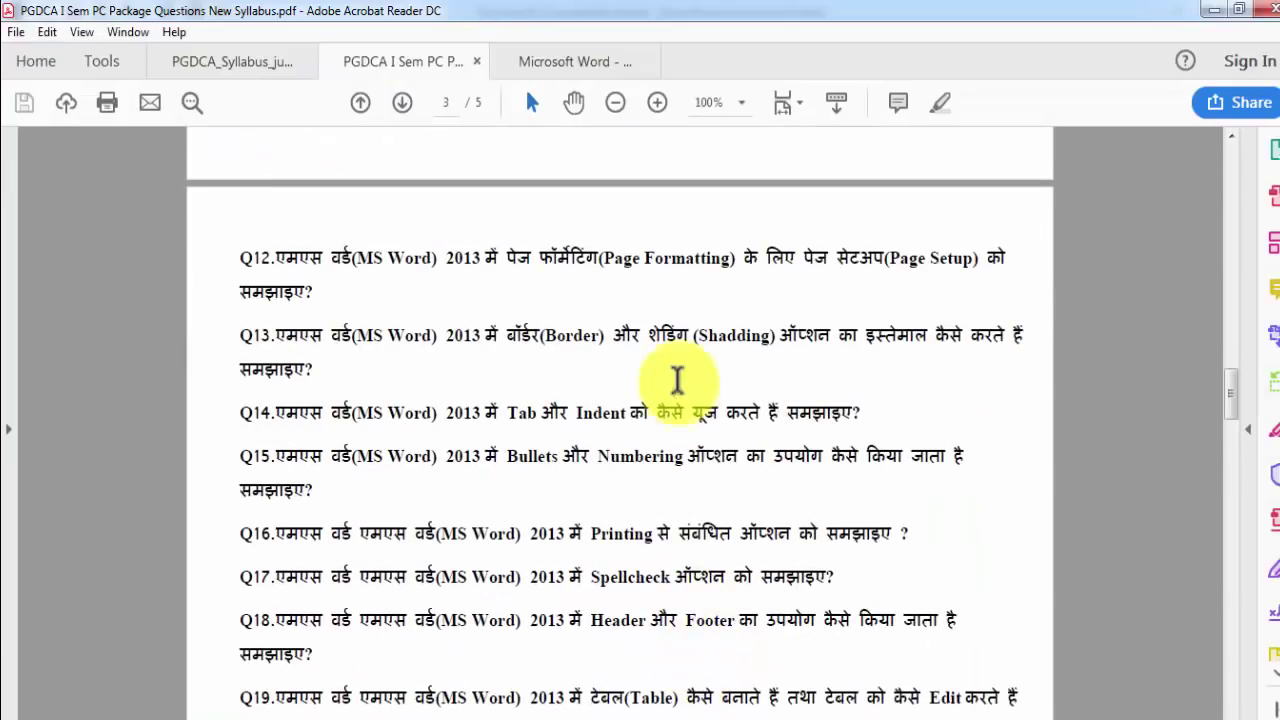
scroll(666, 509, "up", 3)
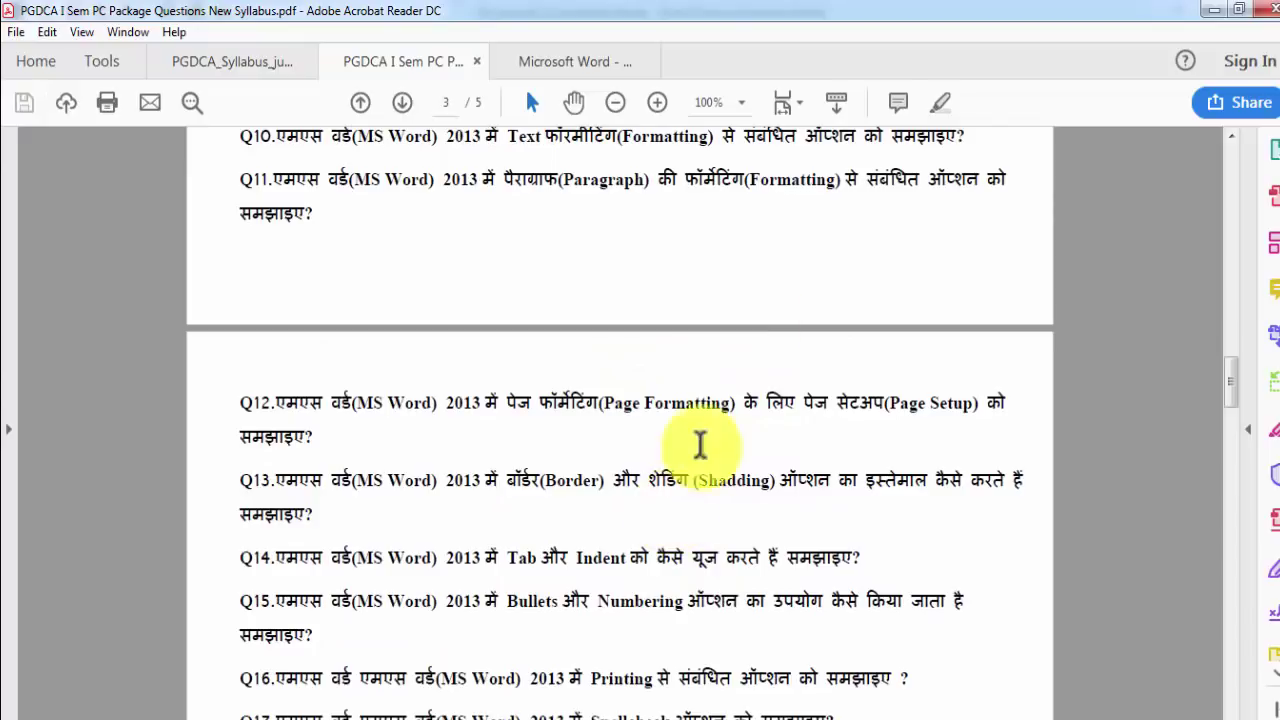
scroll(849, 380, "down", 2)
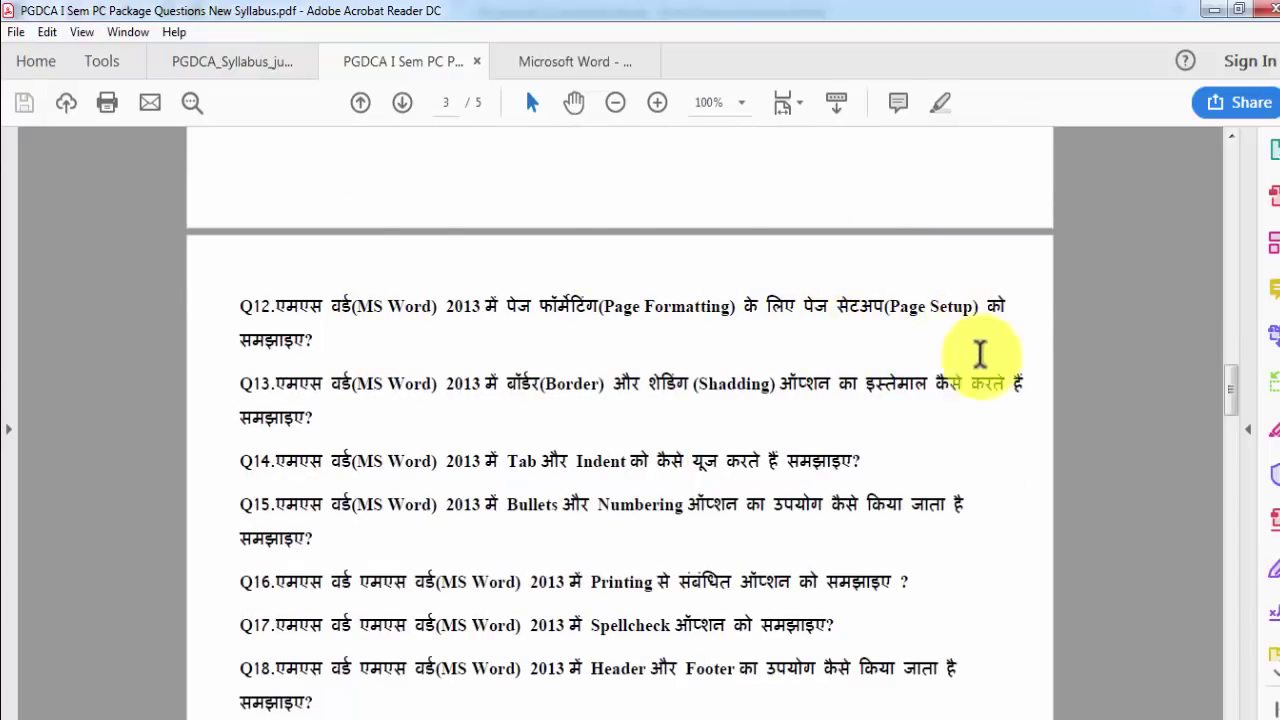
scroll(403, 285, "down", 3)
Step: Return to Document5 in Word and apply Narrow page margins
mouse_move(805, 712)
left_click(850, 678)
scroll(757, 600, "up", 5)
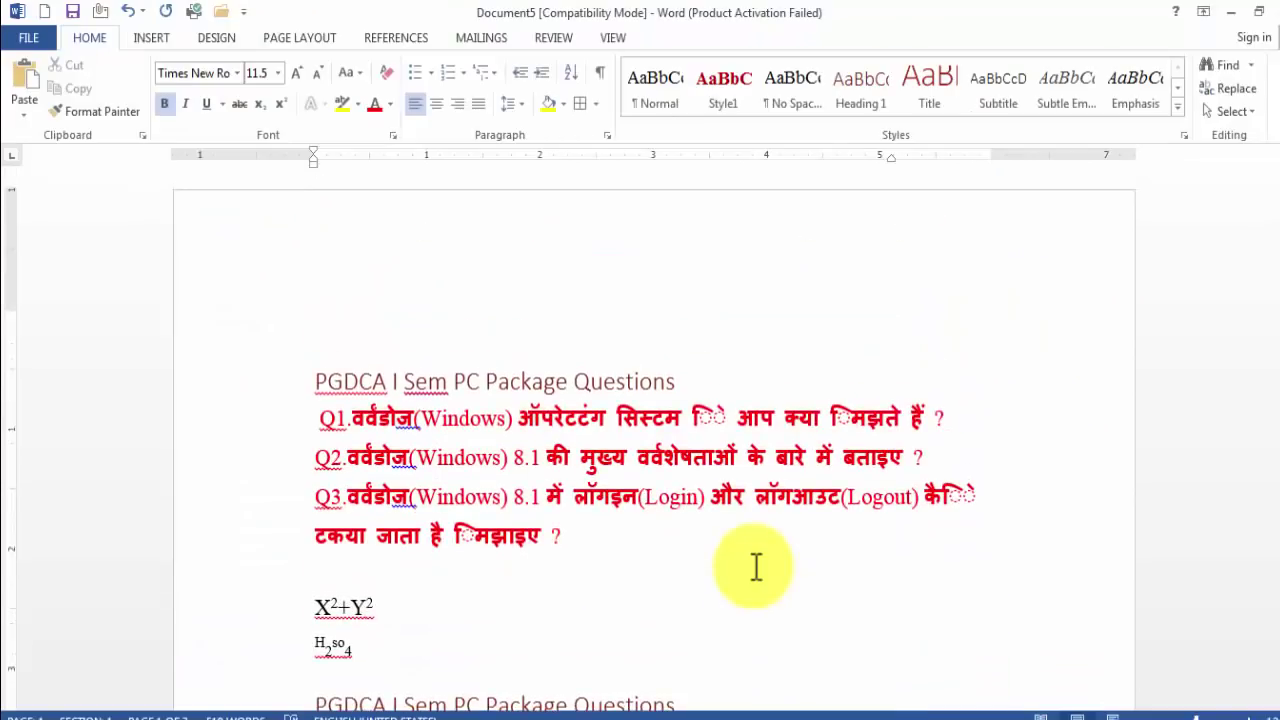
left_click(304, 40)
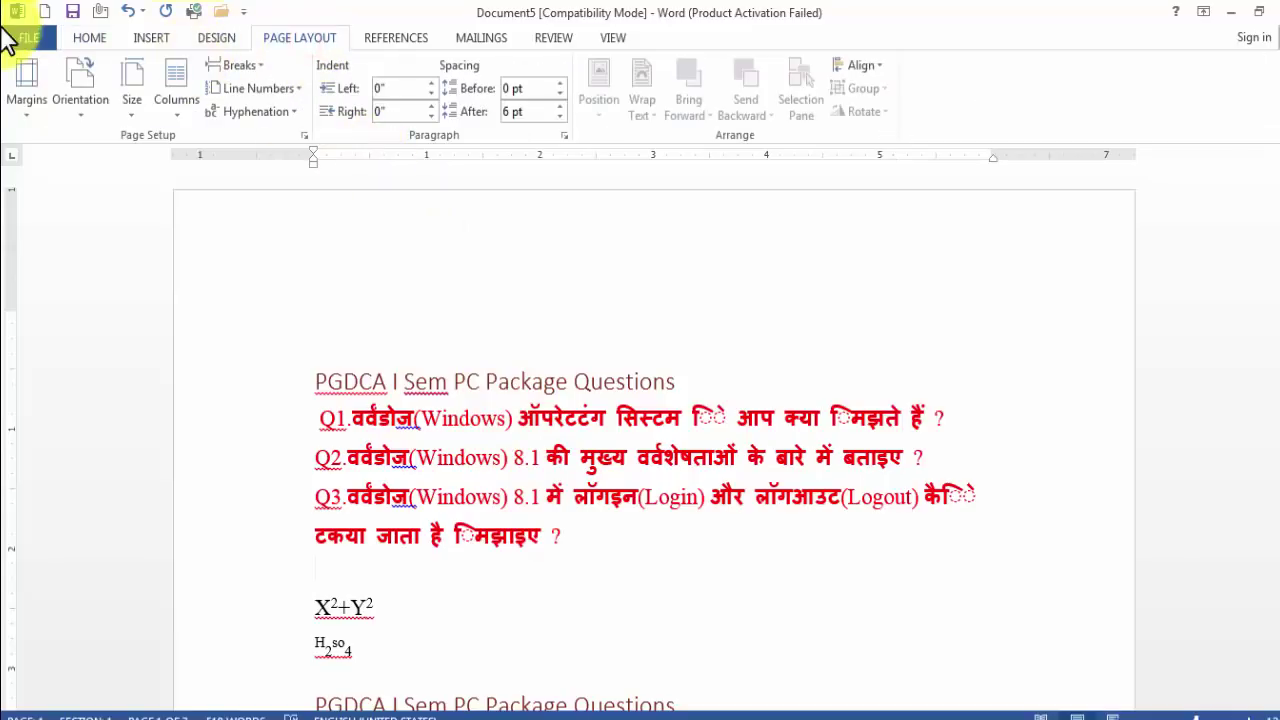
left_click(24, 112)
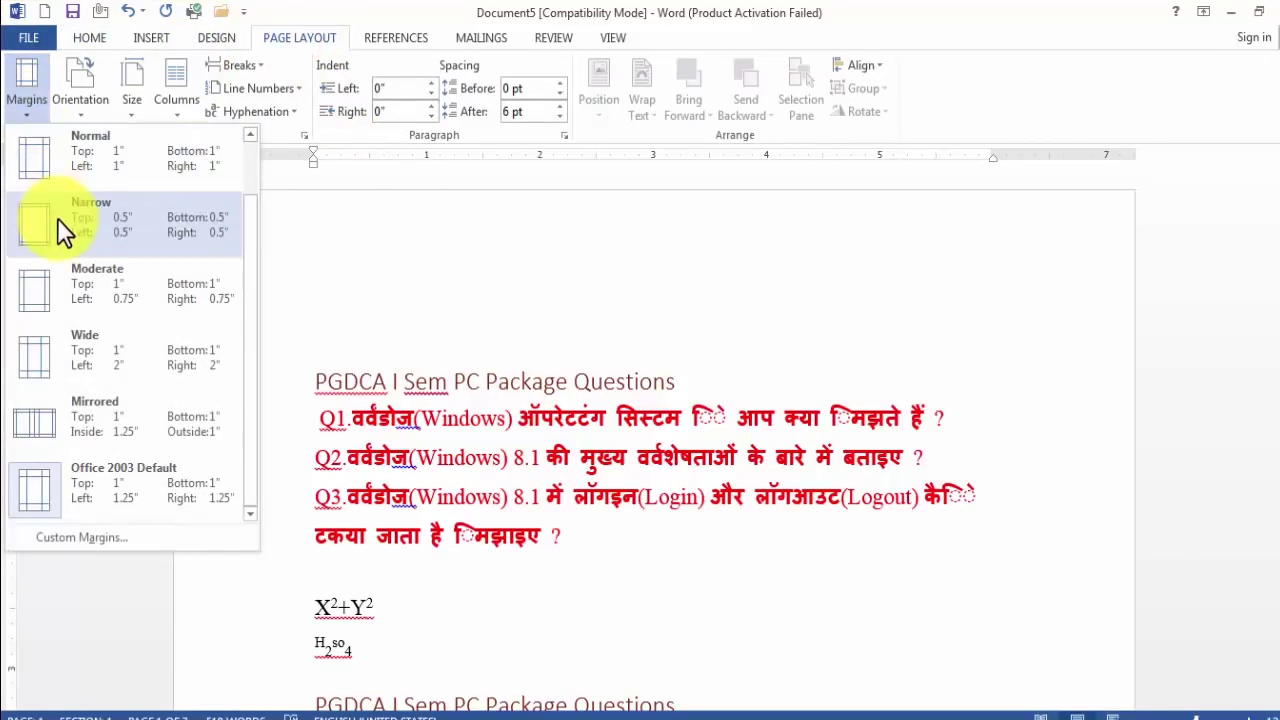
left_click(57, 218)
Step: Try the Moderate page margins, then the Wide page margins
left_click(34, 115)
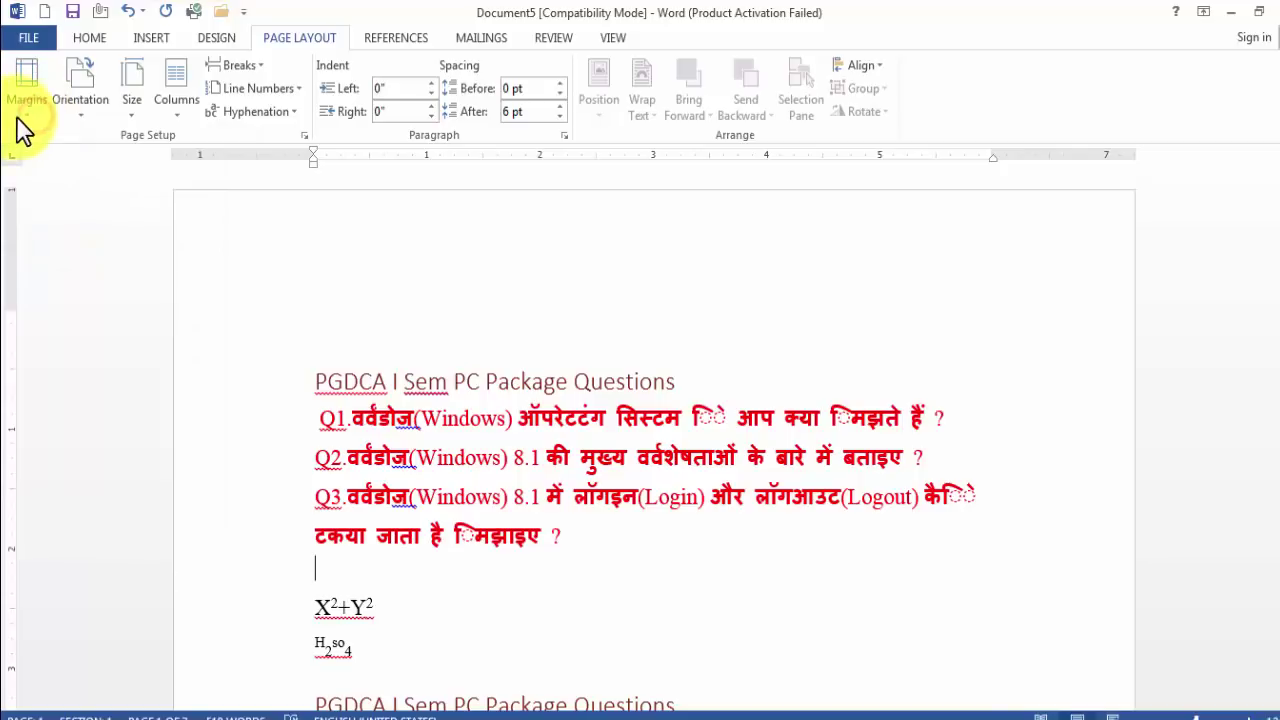
left_click(28, 115)
left_click(28, 115)
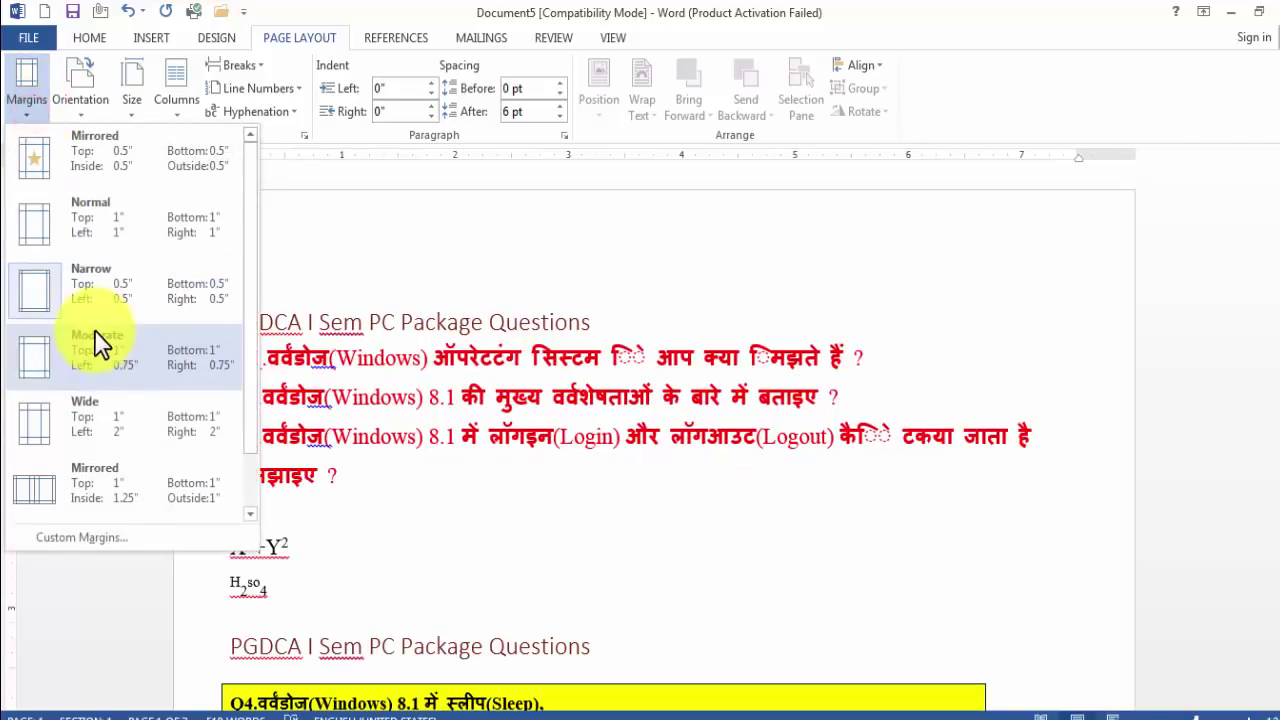
left_click(100, 343)
left_click(30, 115)
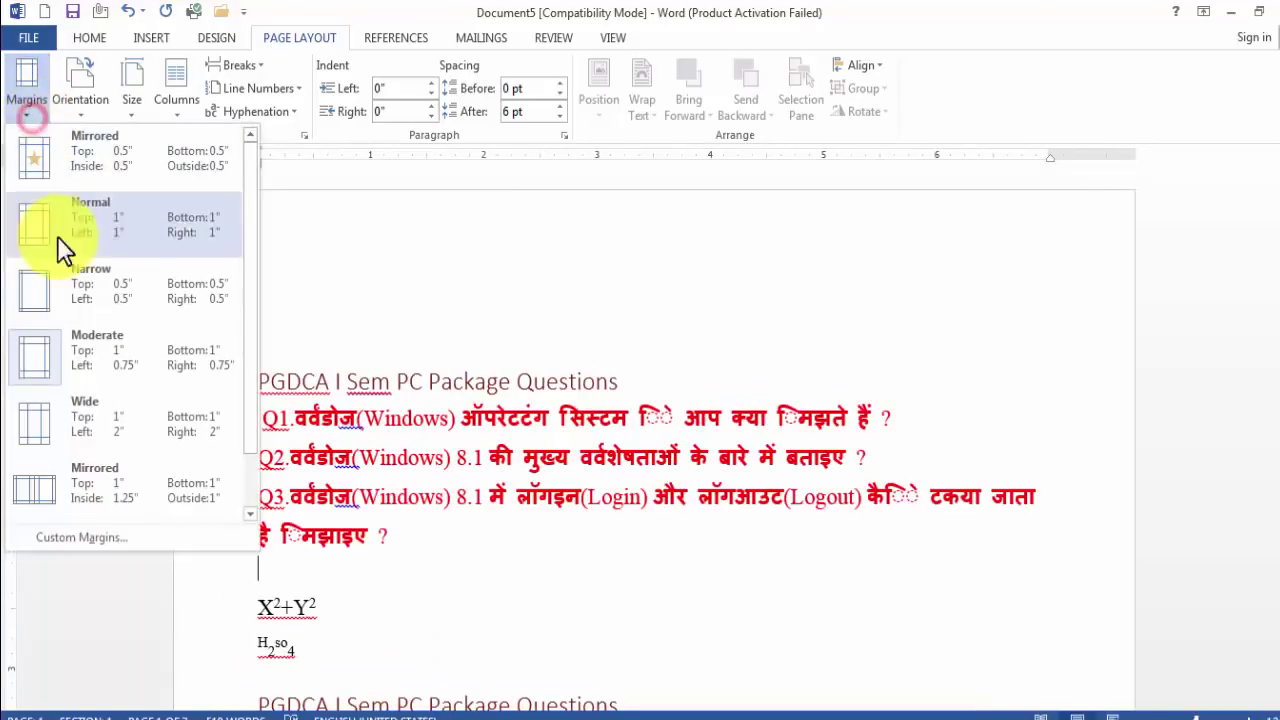
left_click(92, 425)
Step: Browse the other margin presets and settle on Normal 1" margins
left_click(33, 115)
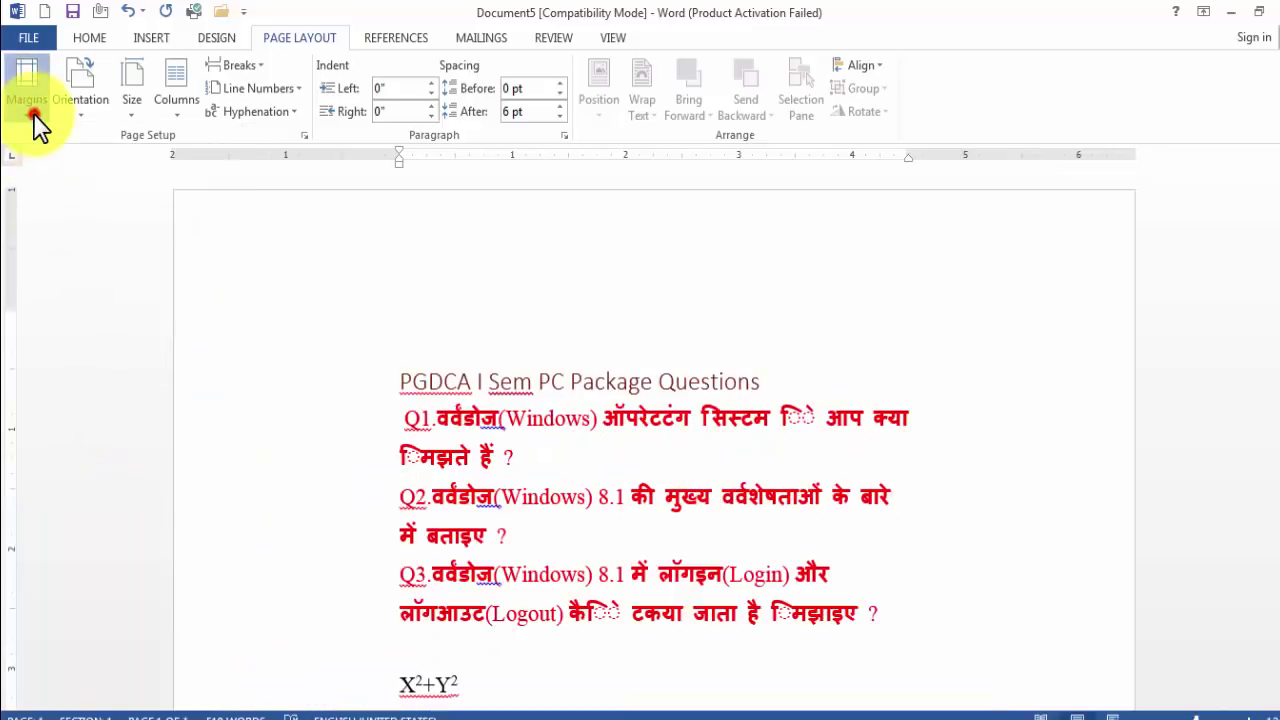
left_click(250, 335)
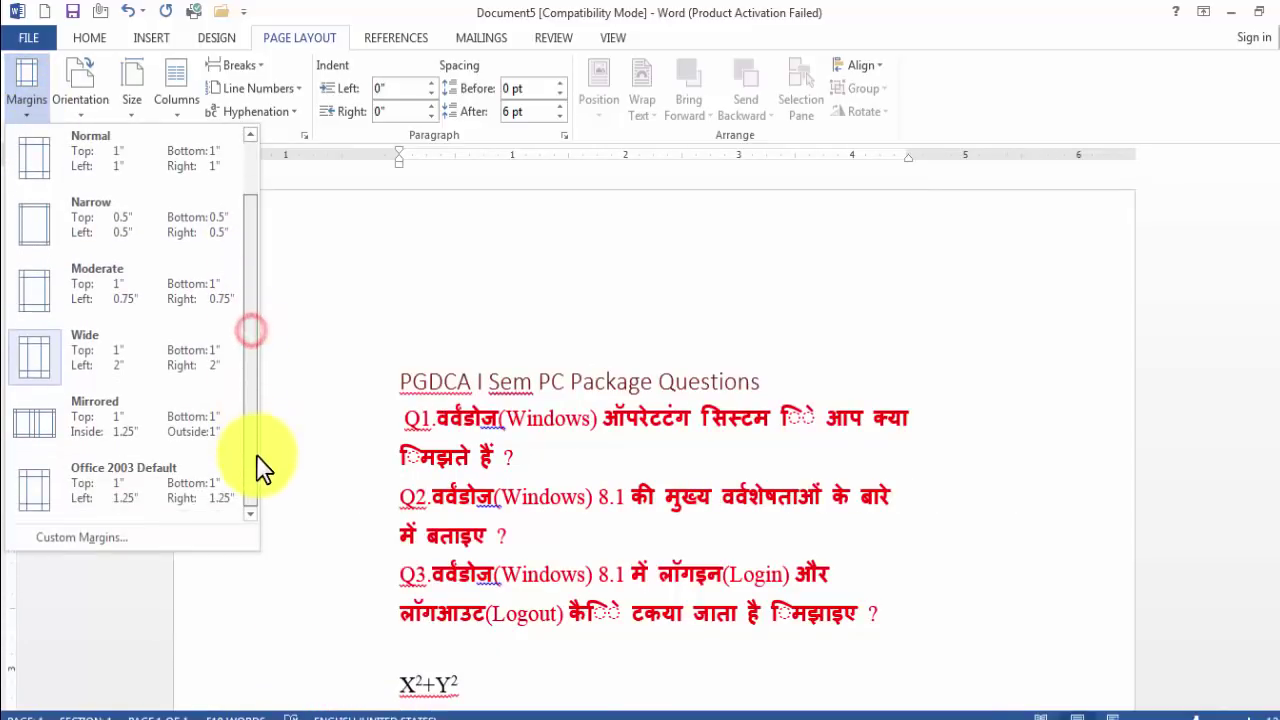
left_click(415, 382)
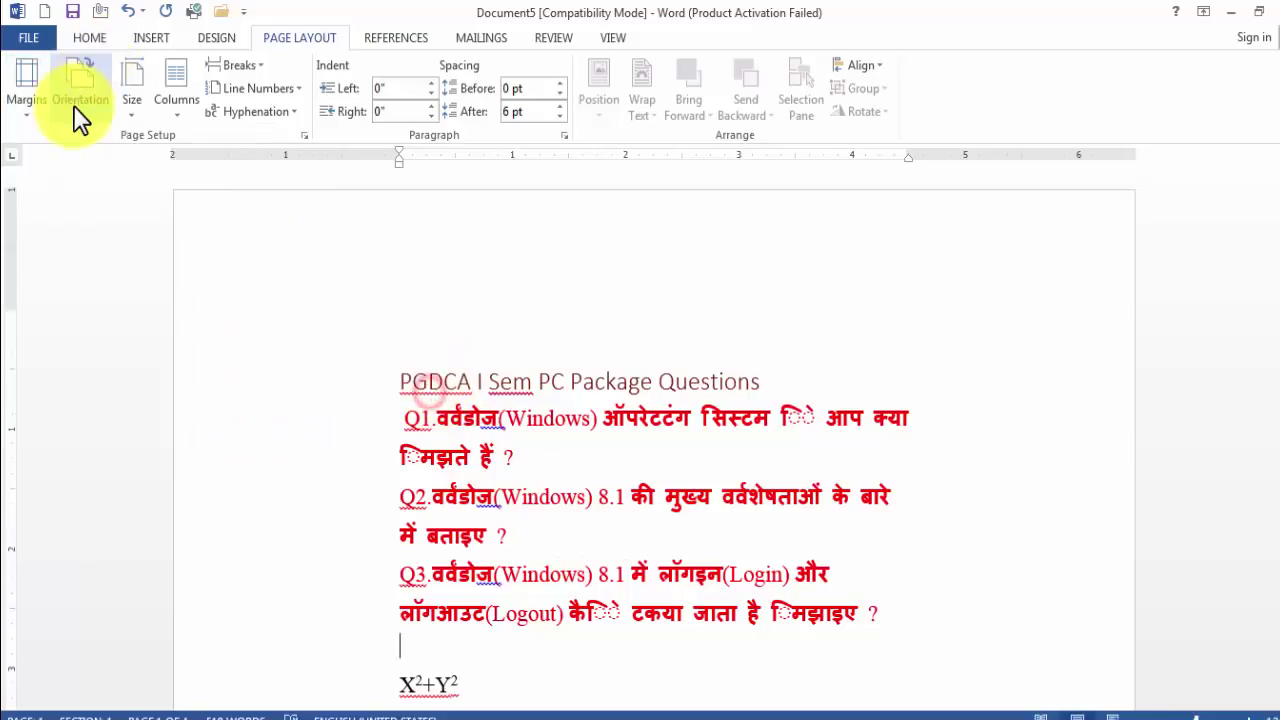
left_click(33, 112)
left_click(66, 205)
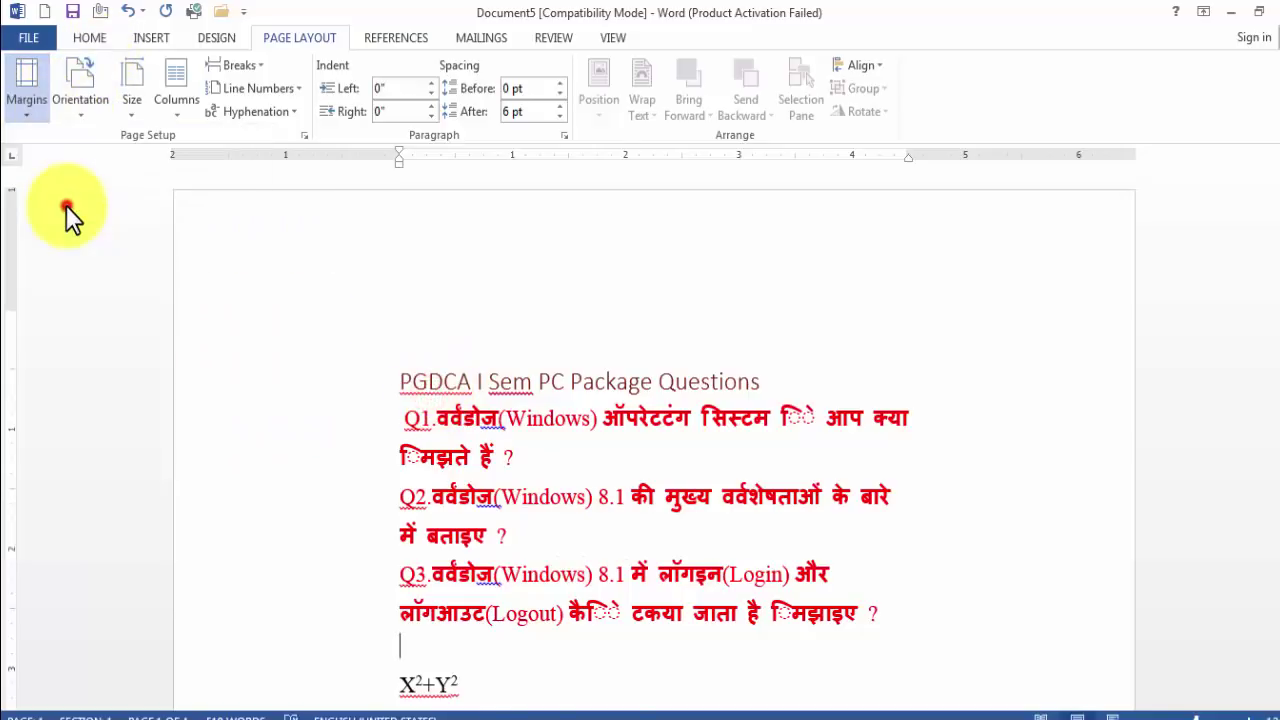
left_click(30, 112)
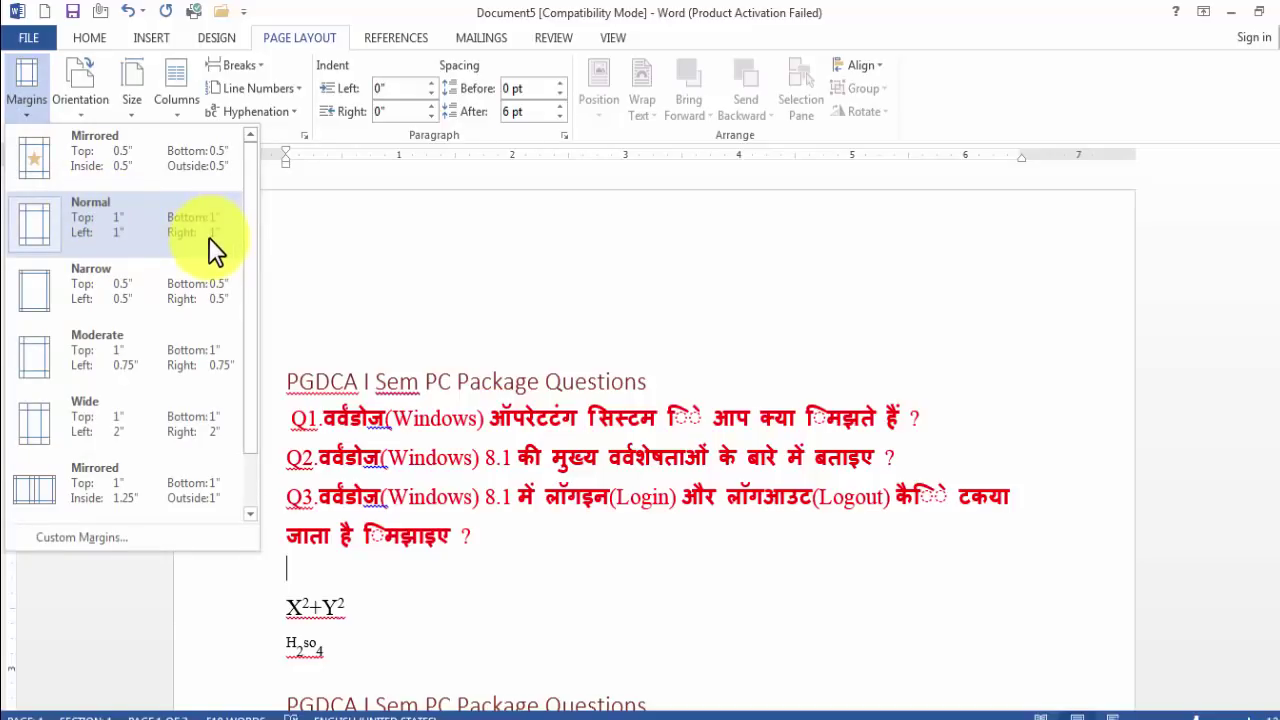
Step: Zoom out to see the whole page and set the page orientation to Portrait
left_click(90, 118)
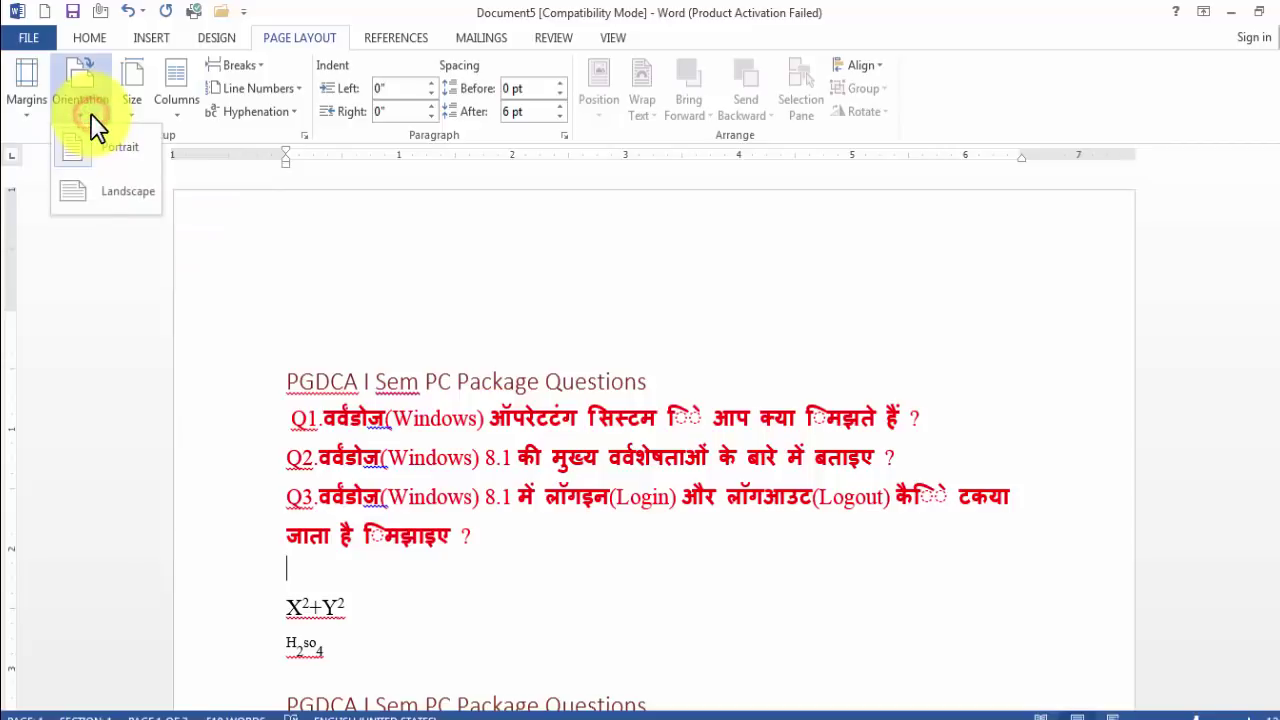
left_click(107, 205)
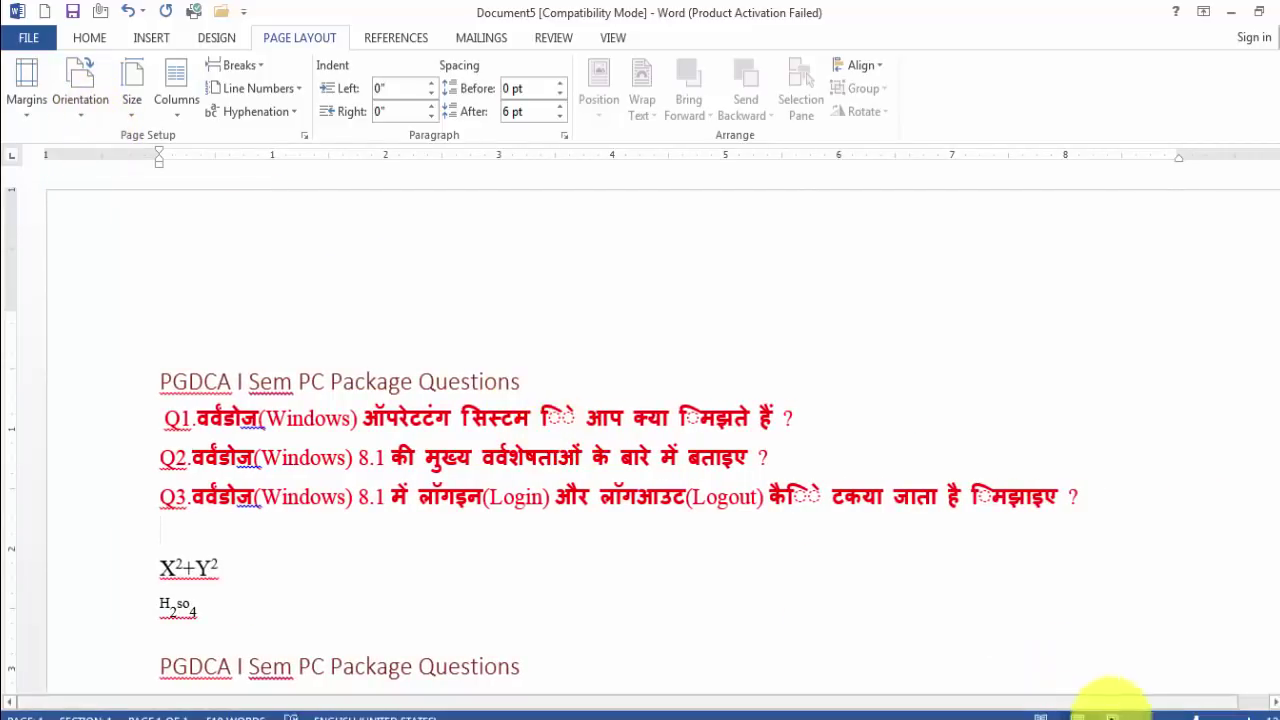
left_click(1180, 716)
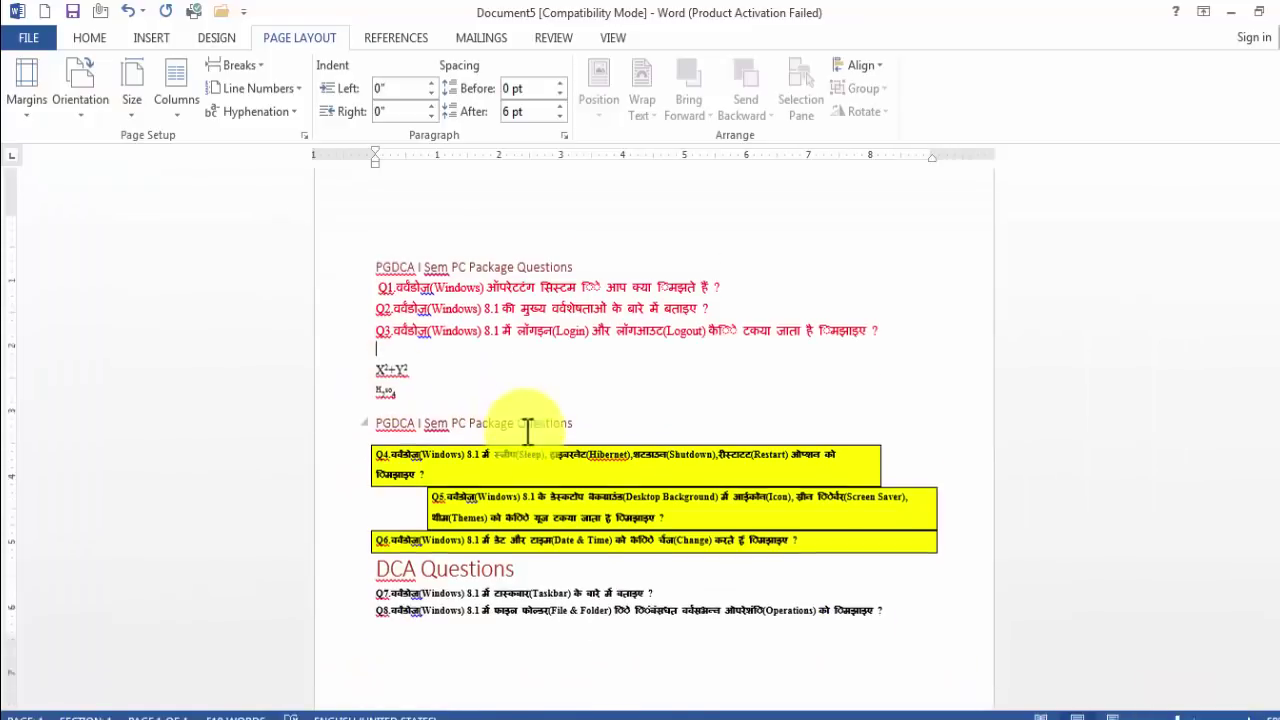
scroll(528, 430, "down", 2)
scroll(391, 294, "up", 1)
scroll(783, 314, "up", 1)
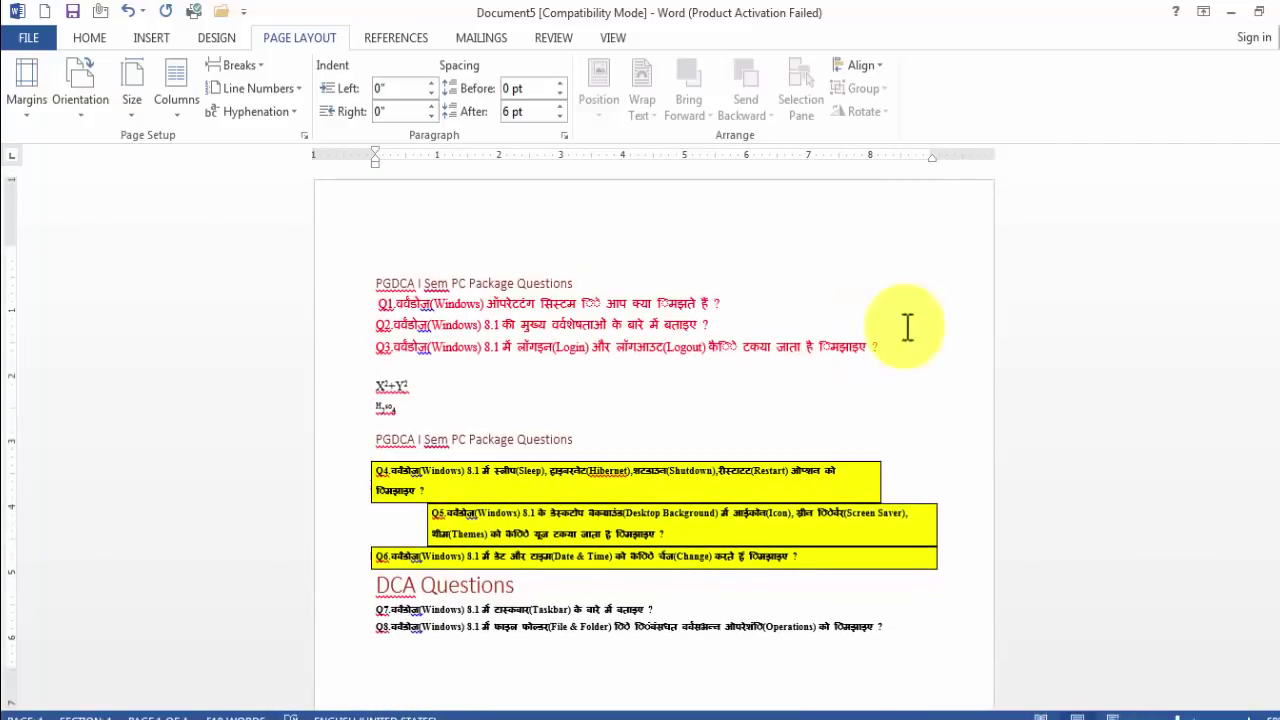
left_click(88, 110)
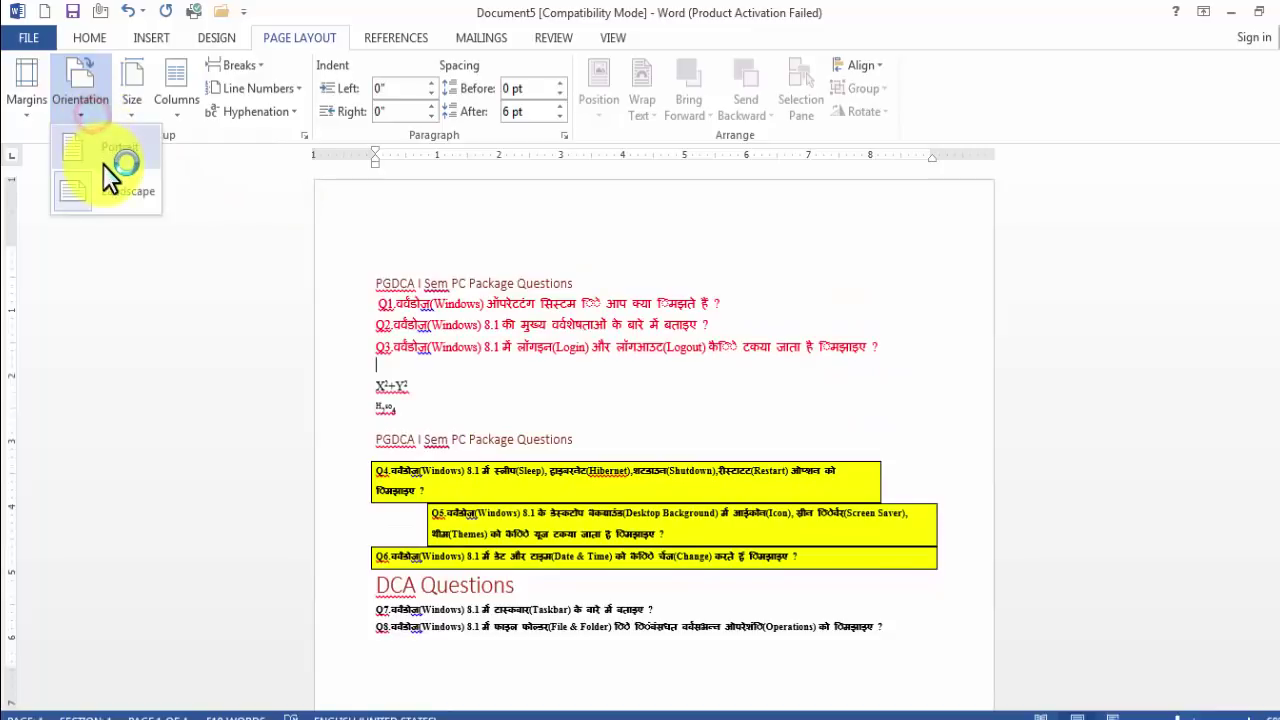
left_click(103, 160)
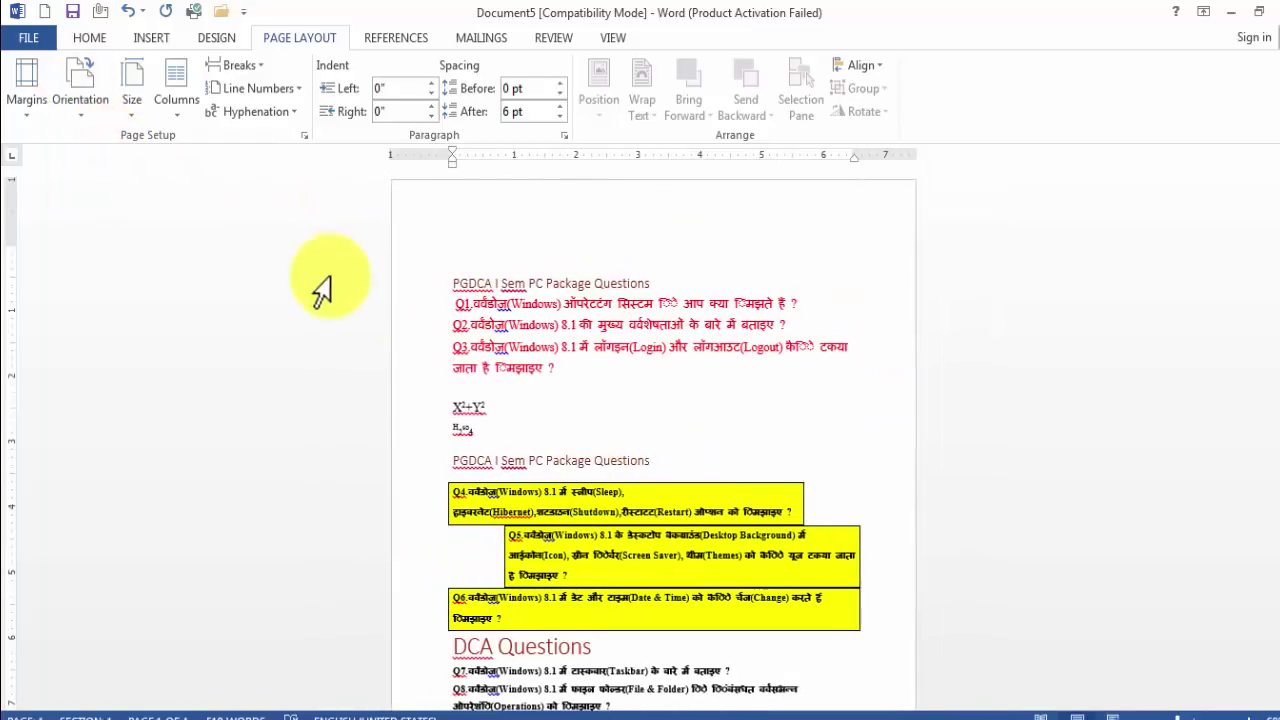
Step: Try the Legal and A5 paper sizes on the question document
left_click(137, 119)
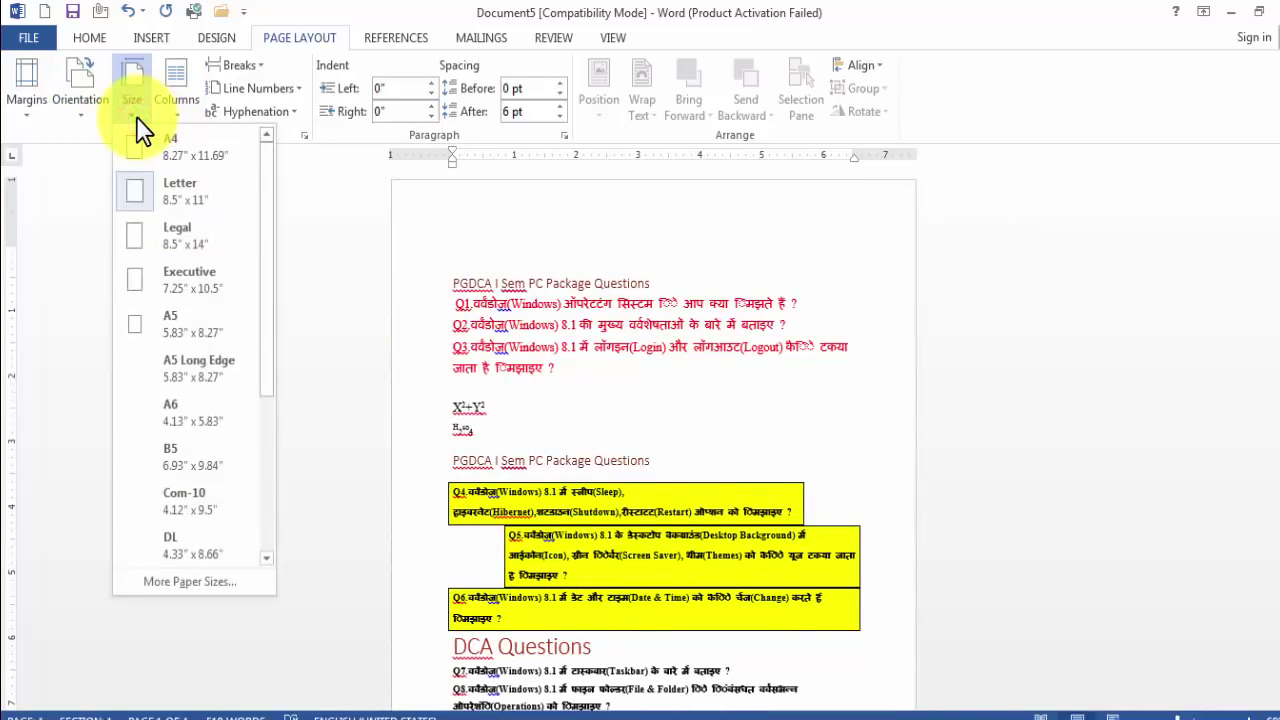
left_click(212, 150)
left_click(140, 107)
left_click(194, 237)
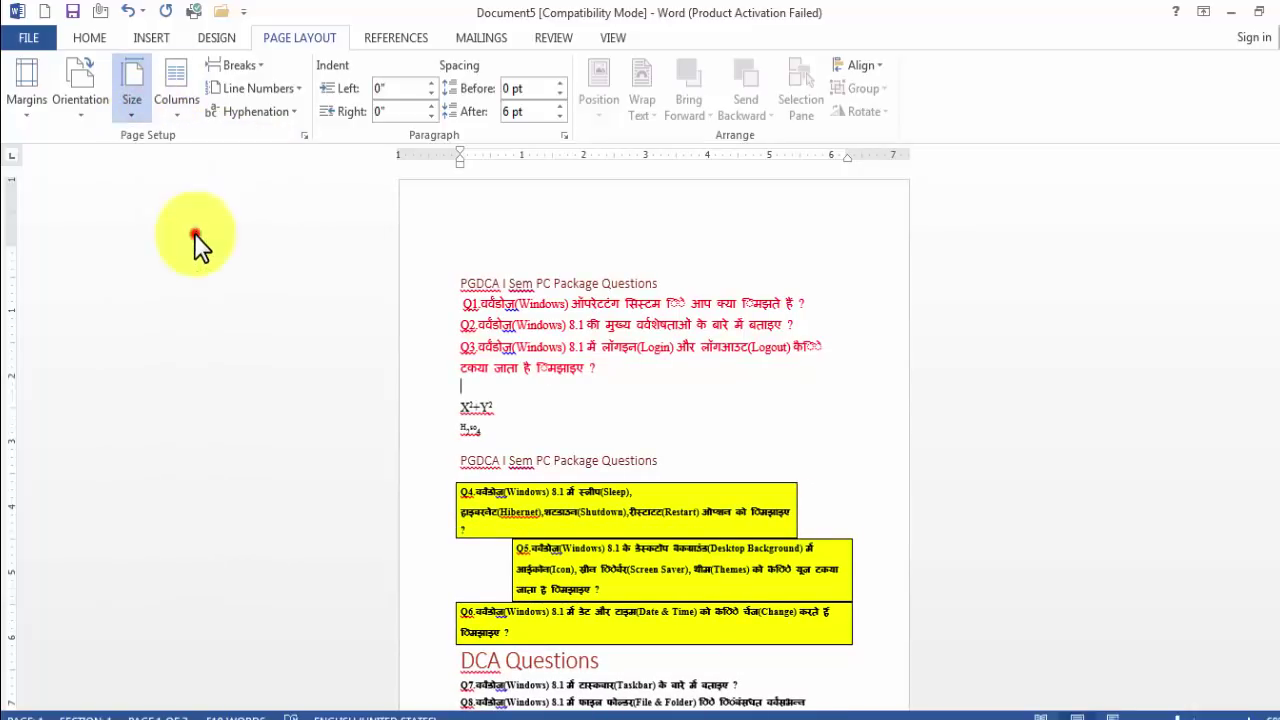
left_click(135, 118)
left_click(180, 325)
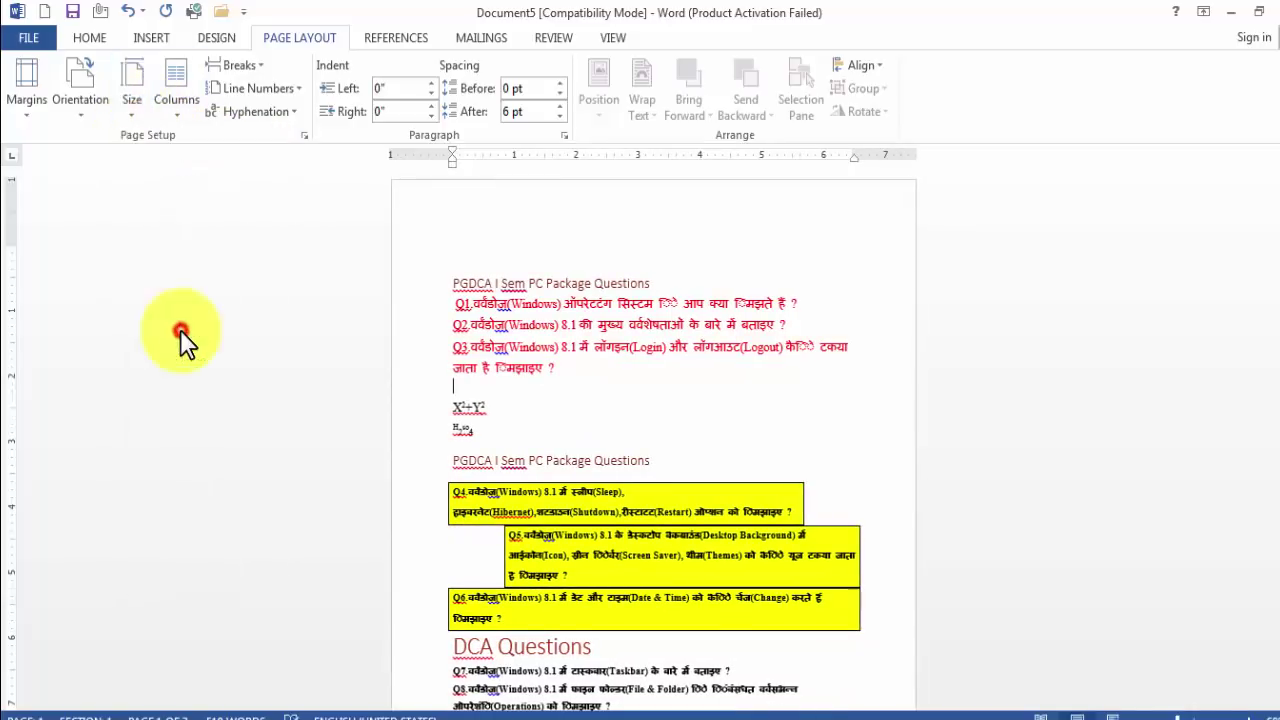
Step: Set the paper size back to A4 (8.27" x 11.69")
left_click(135, 112)
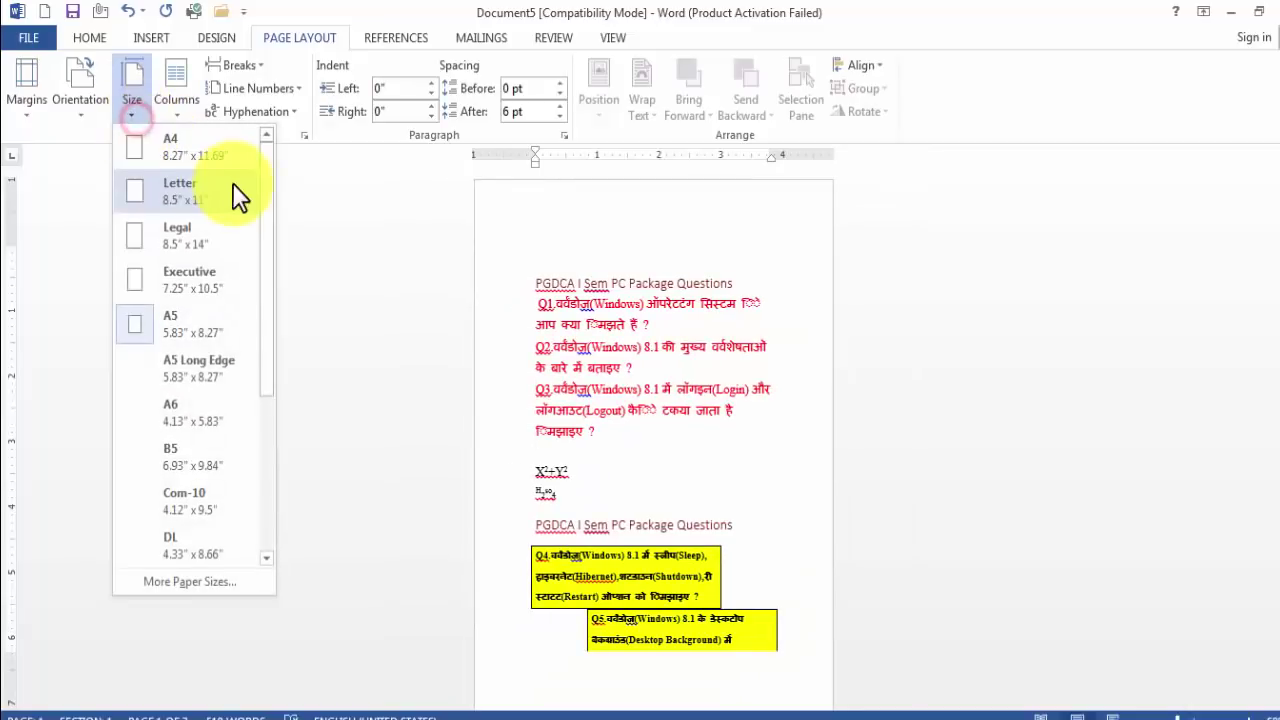
left_click_drag(264, 200, 284, 165)
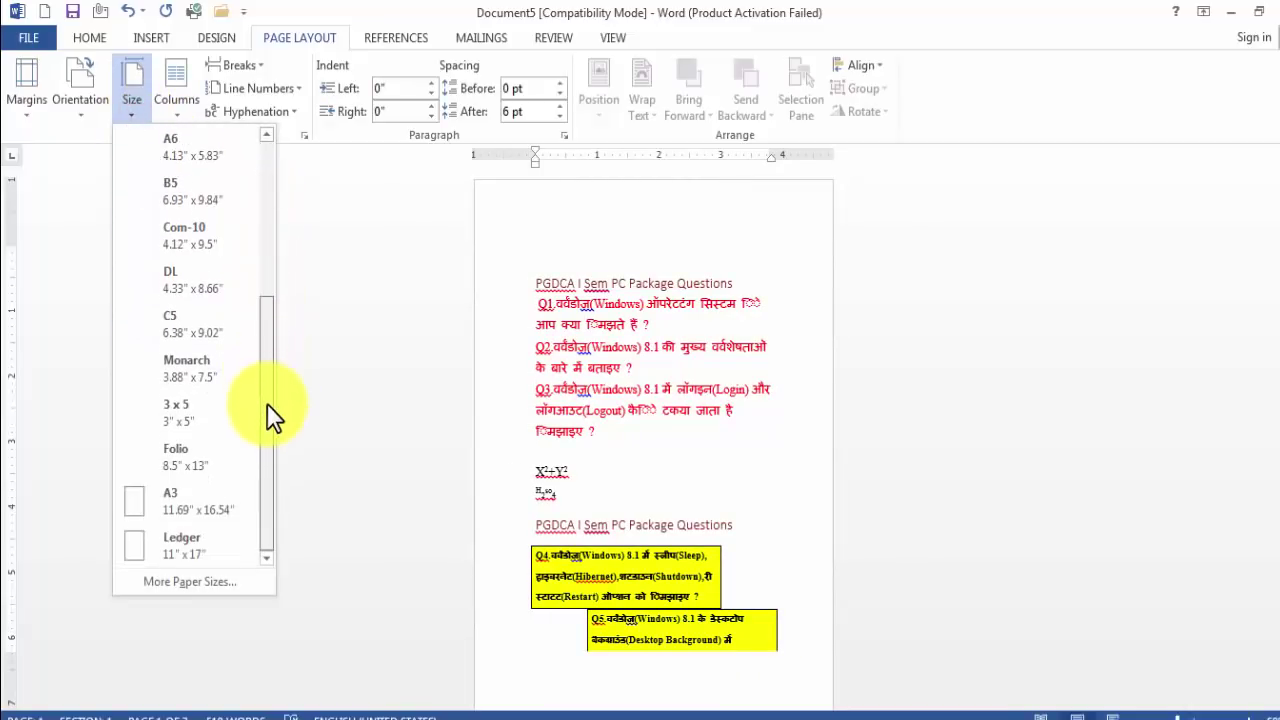
left_click(229, 150)
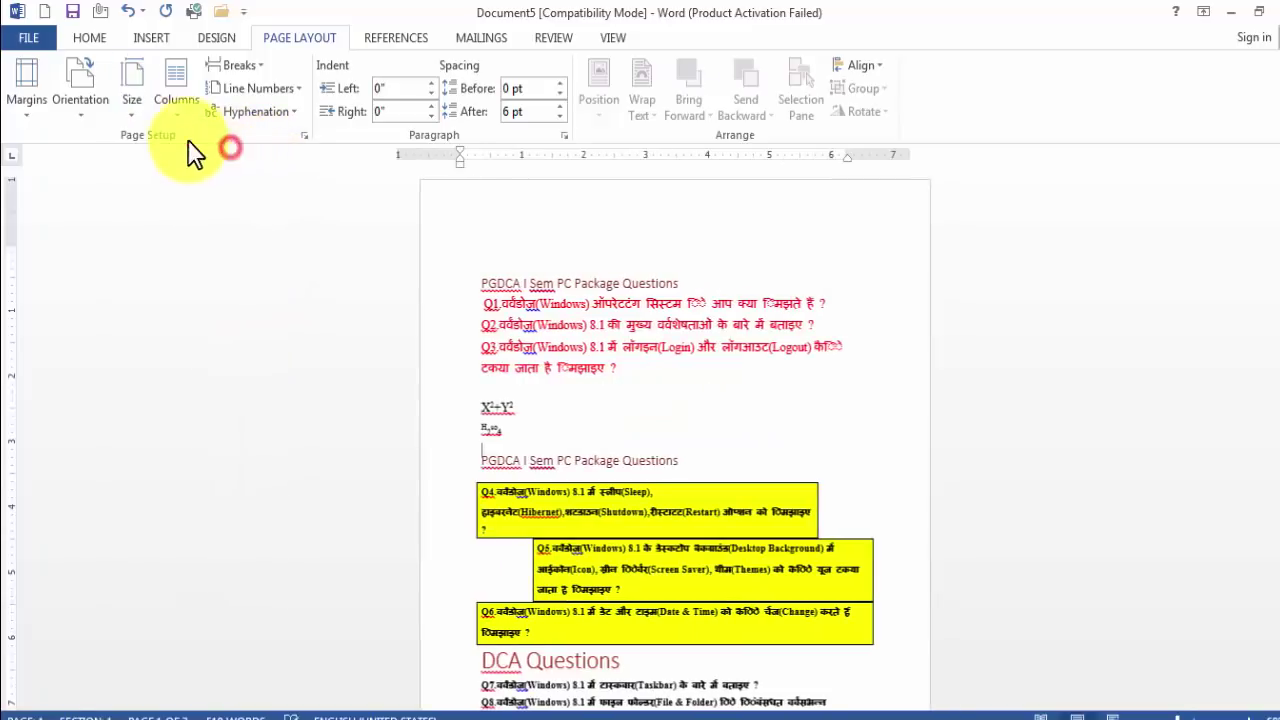
left_click(124, 115)
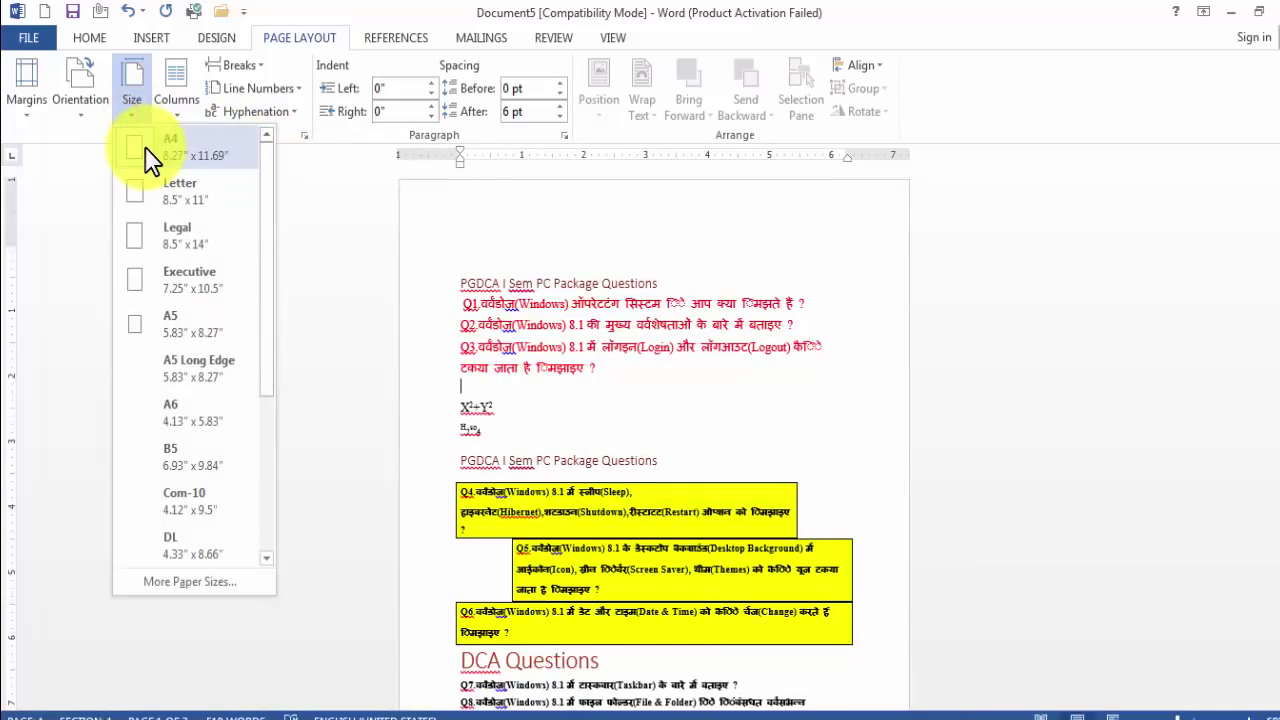
left_click(138, 118)
left_click(180, 112)
left_click(203, 190)
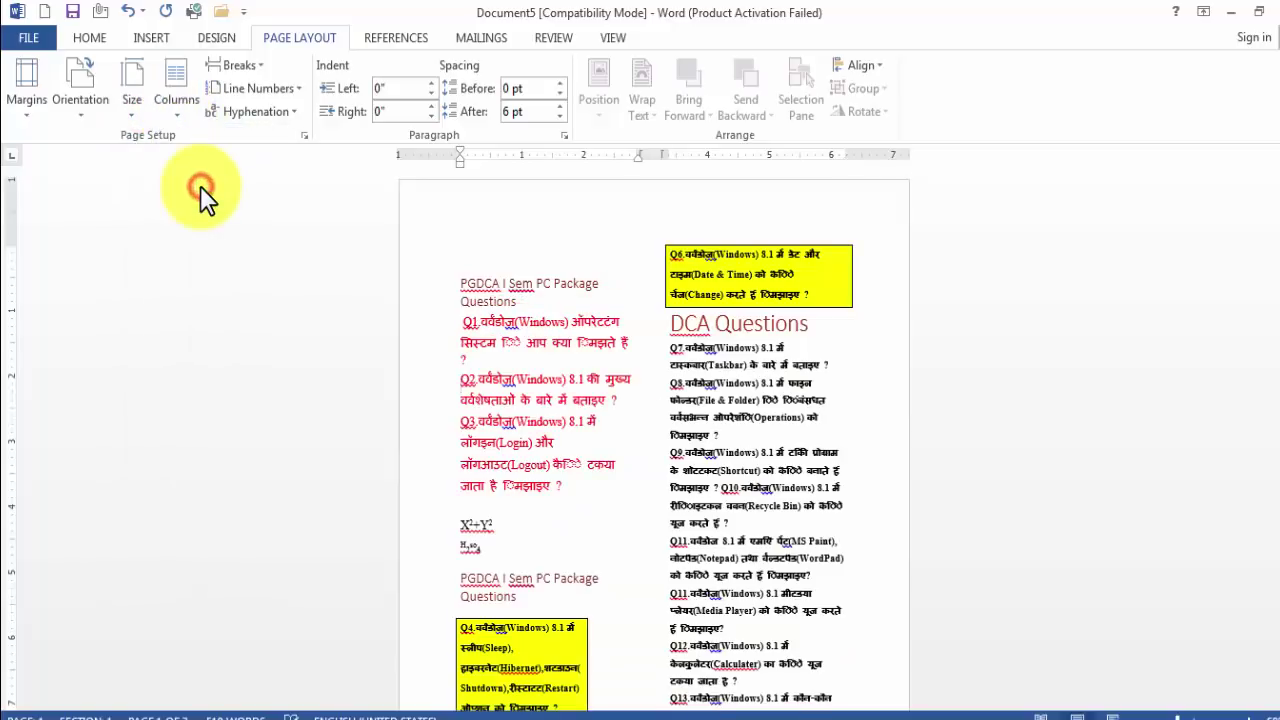
left_click(177, 115)
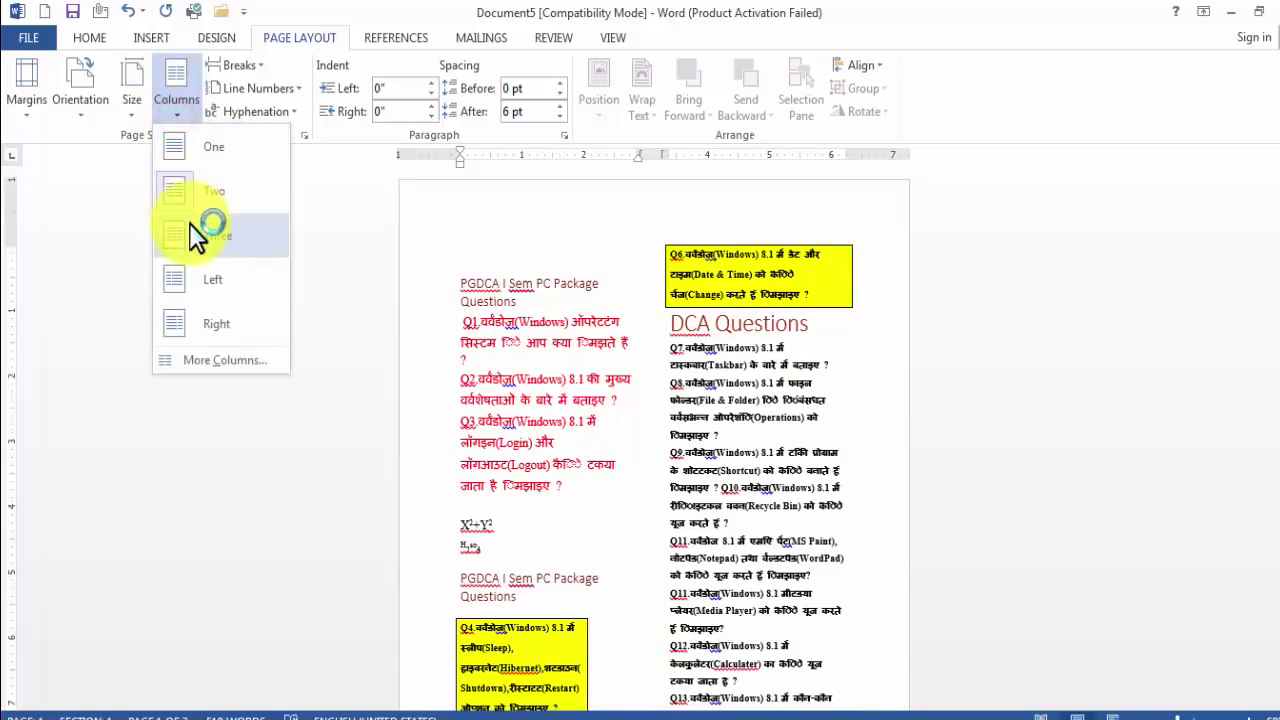
left_click(195, 228)
left_click(178, 118)
left_click(218, 152)
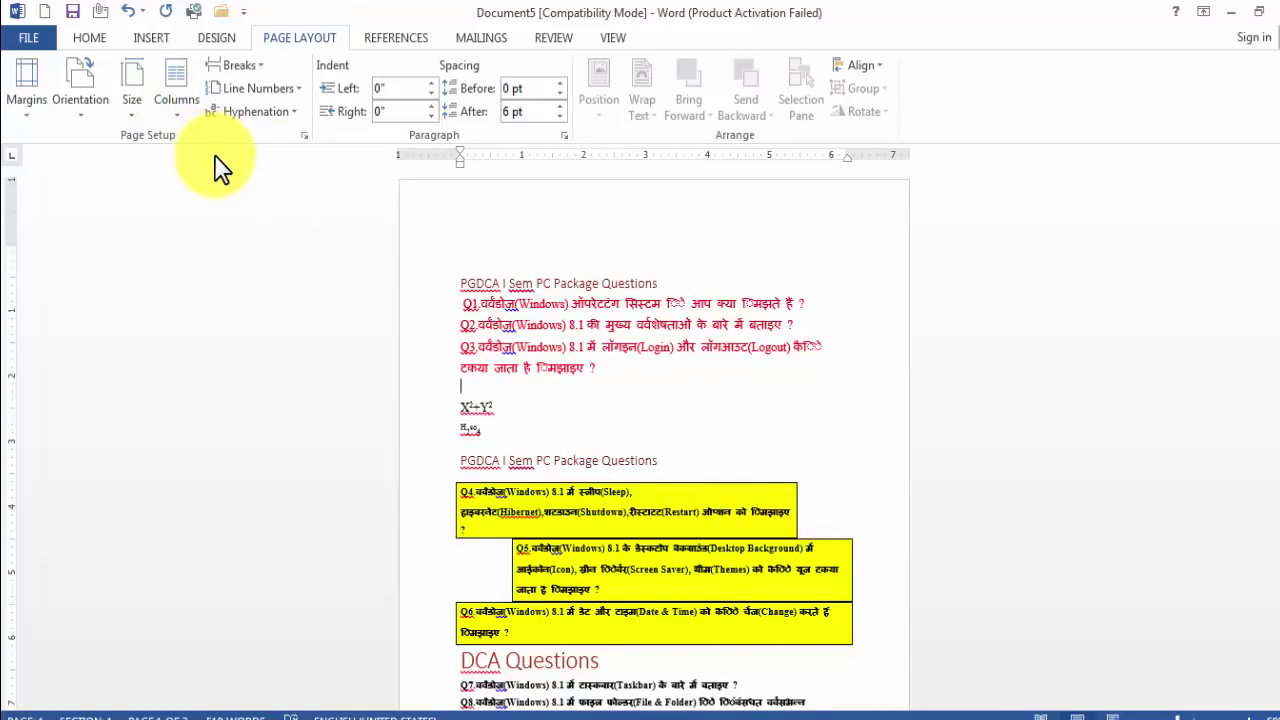
Step: Review the Paper and Margins settings in Page Setup and cancel without changes
left_click(306, 138)
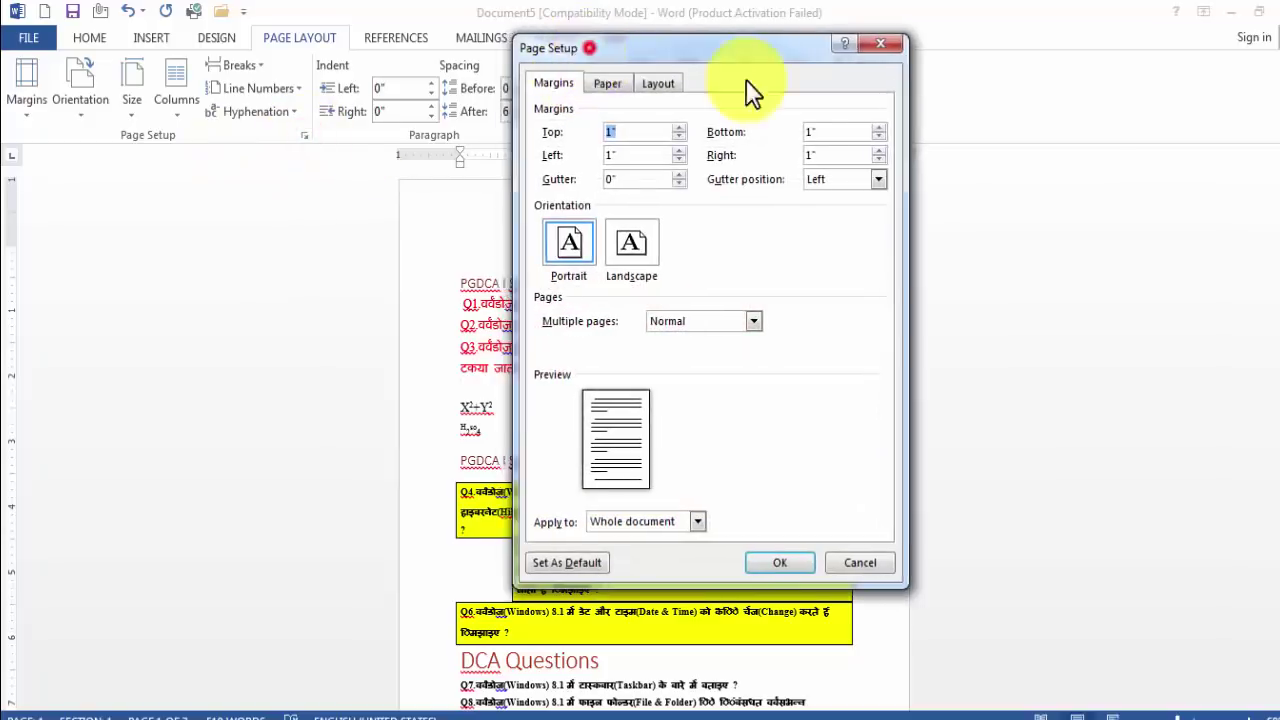
left_click_drag(645, 60, 851, 91)
left_click(814, 120)
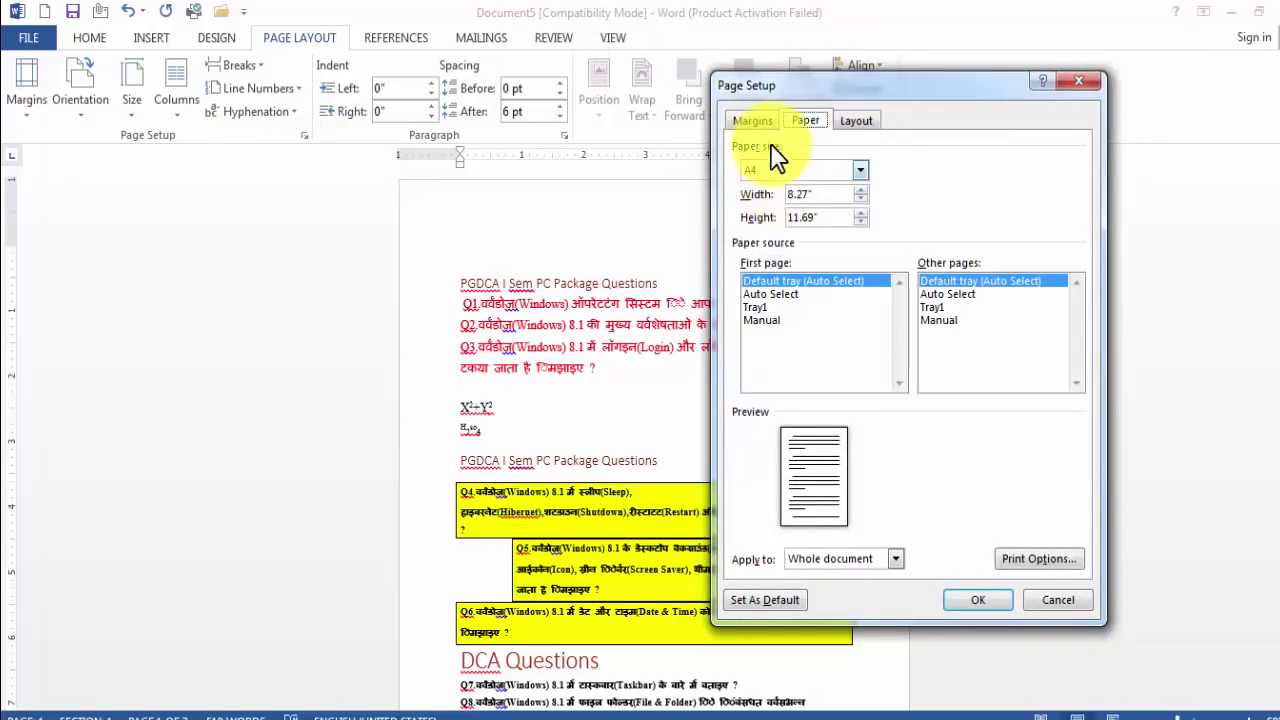
left_click(767, 125)
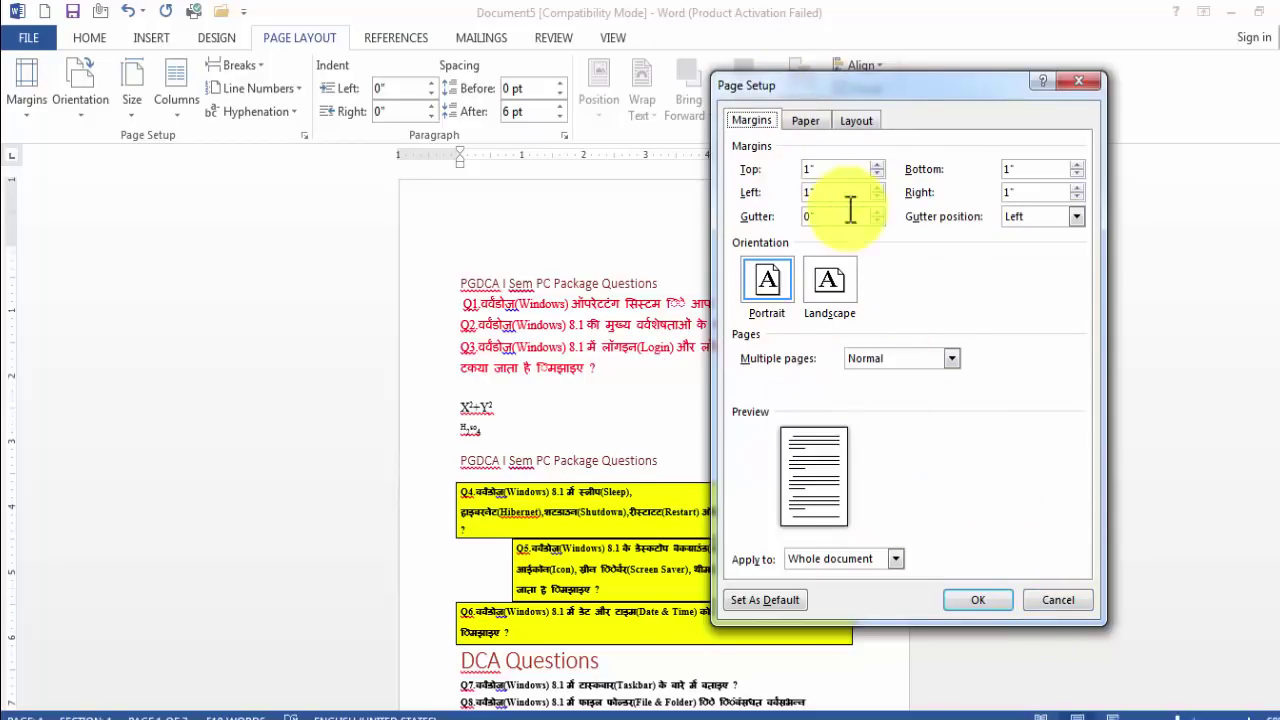
left_click(1040, 605)
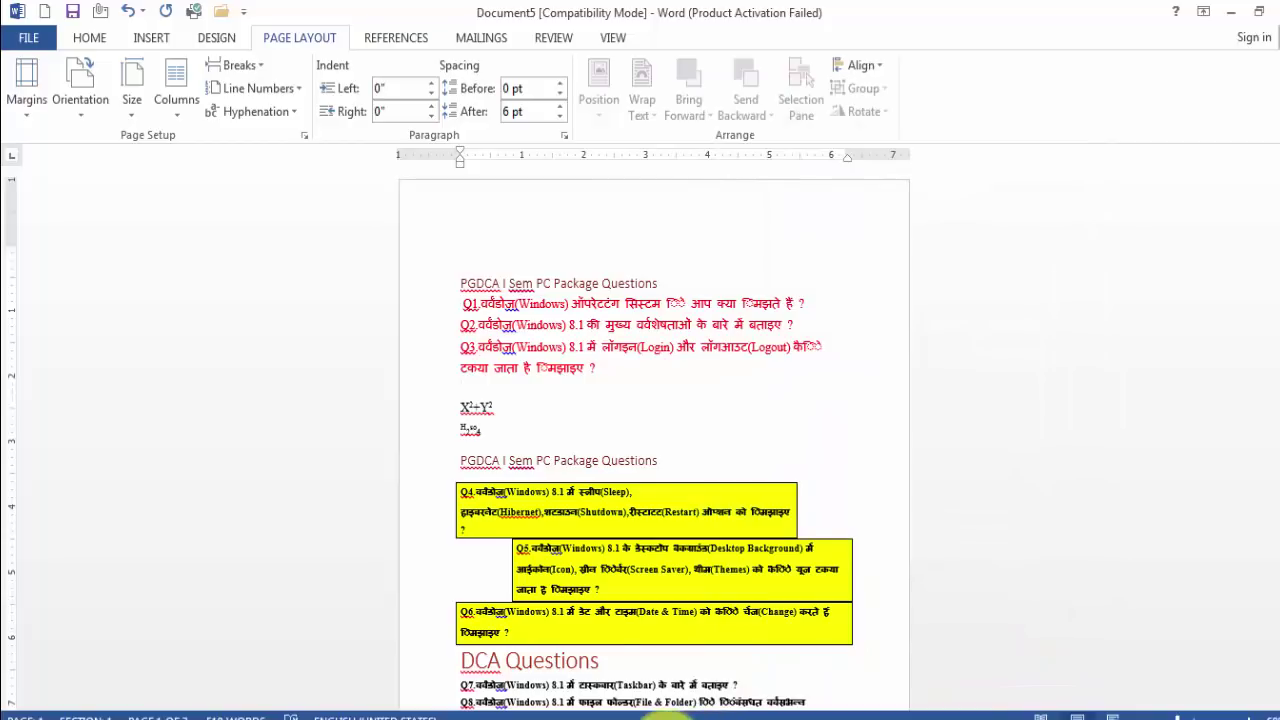
Step: Bring the question PDF forward in Acrobat, showing page 3 with Q13–Q19
mouse_move(675, 710)
left_click(664, 659)
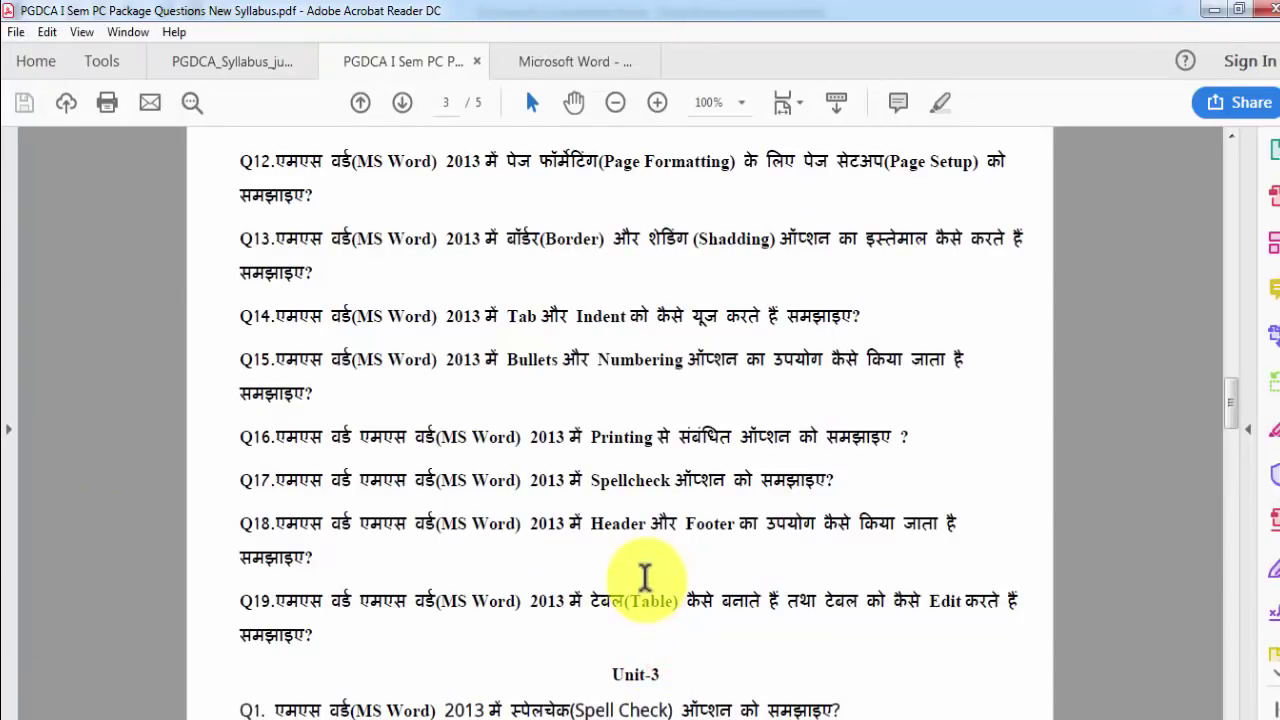
scroll(655, 585, "up", 1)
scroll(830, 420, "down", 2)
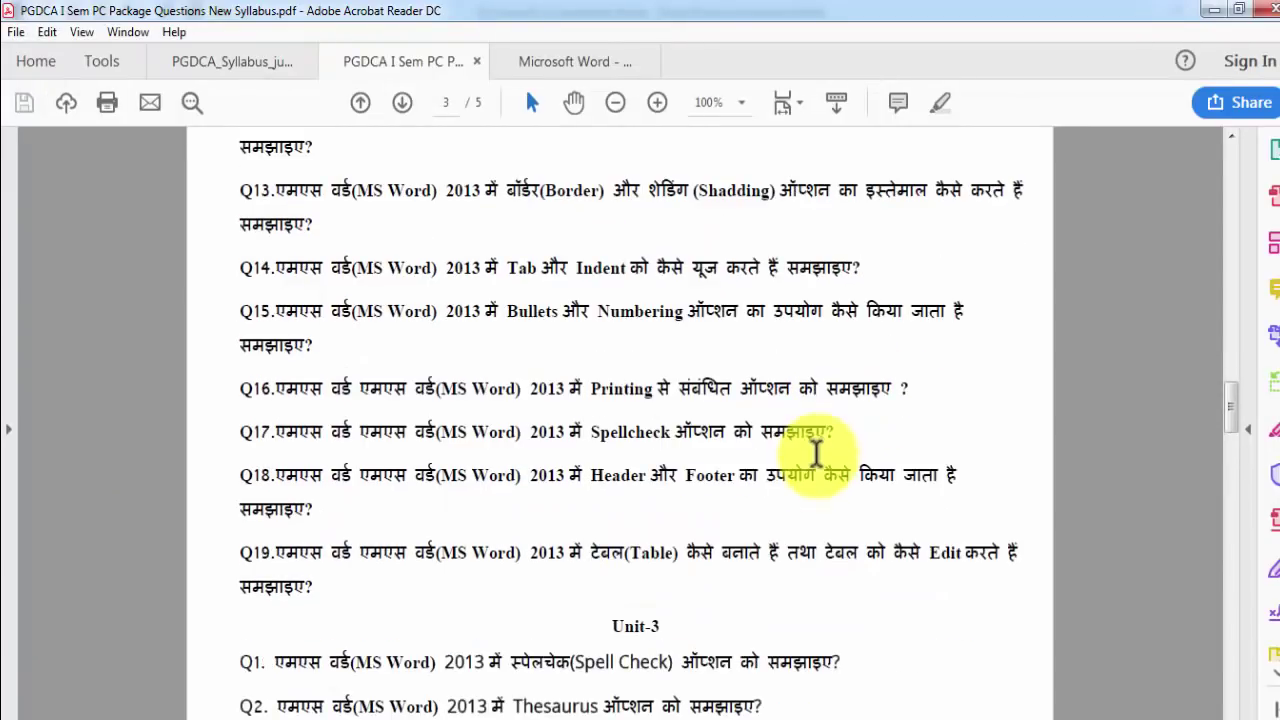